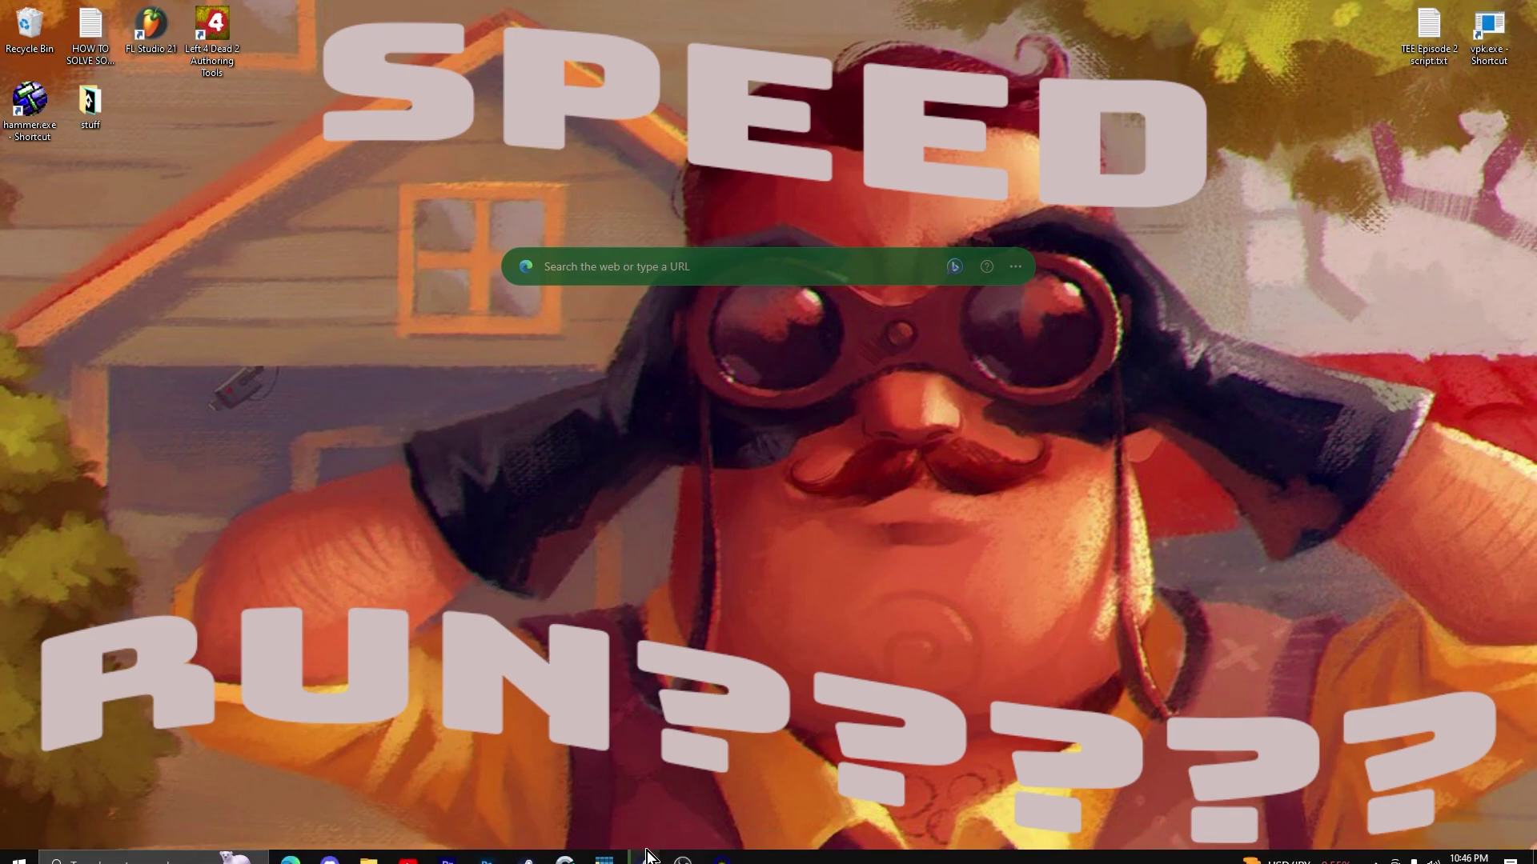
# Step: Switch to the Steam library and browse to the local files folder of Left 4 Dead 2
pyautogui.click(649, 860)
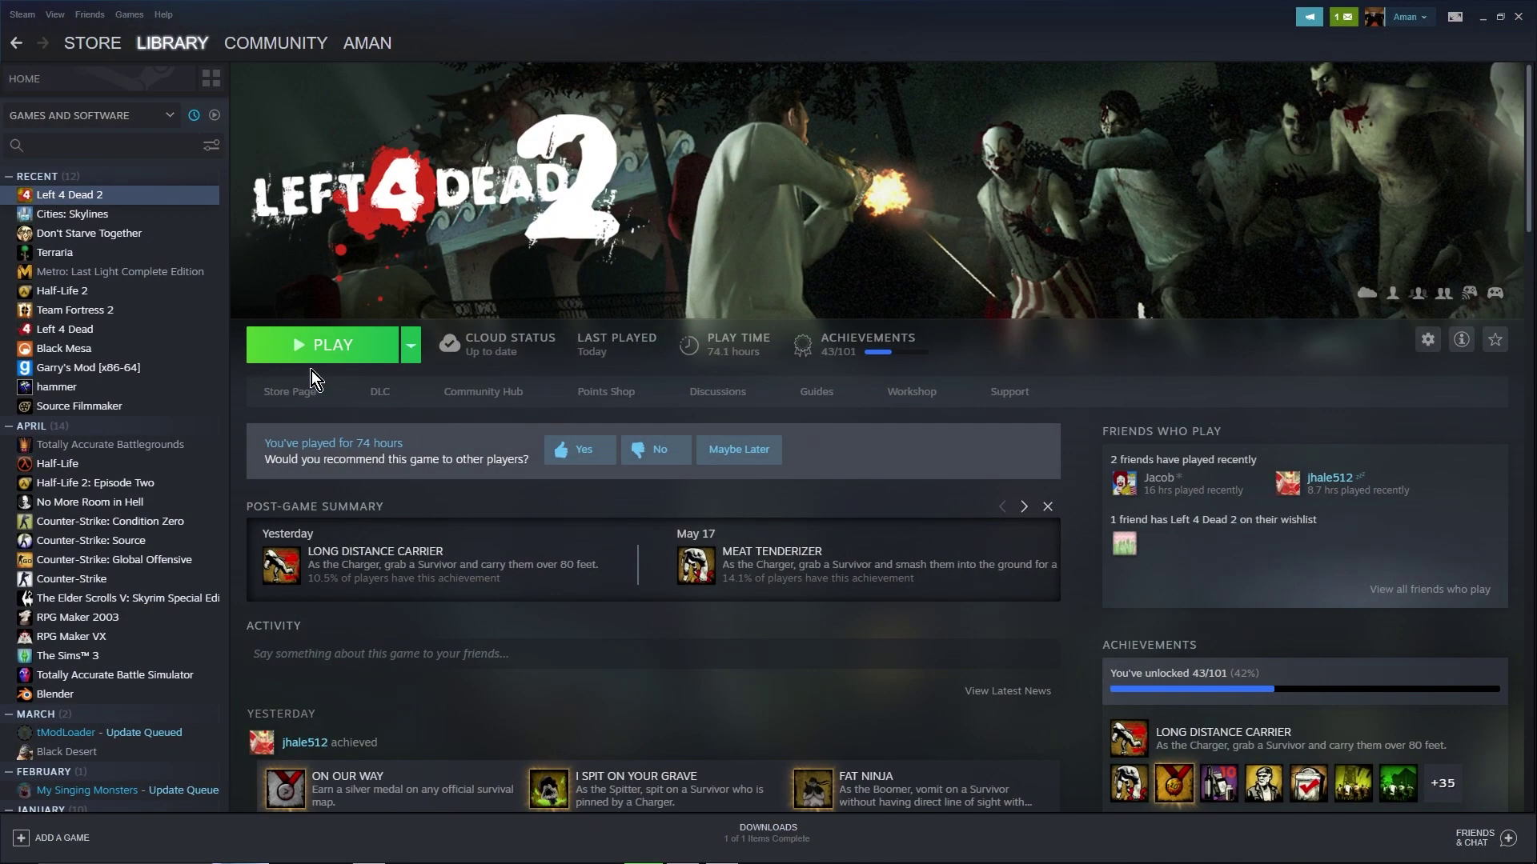
pyautogui.rightClick(100, 200)
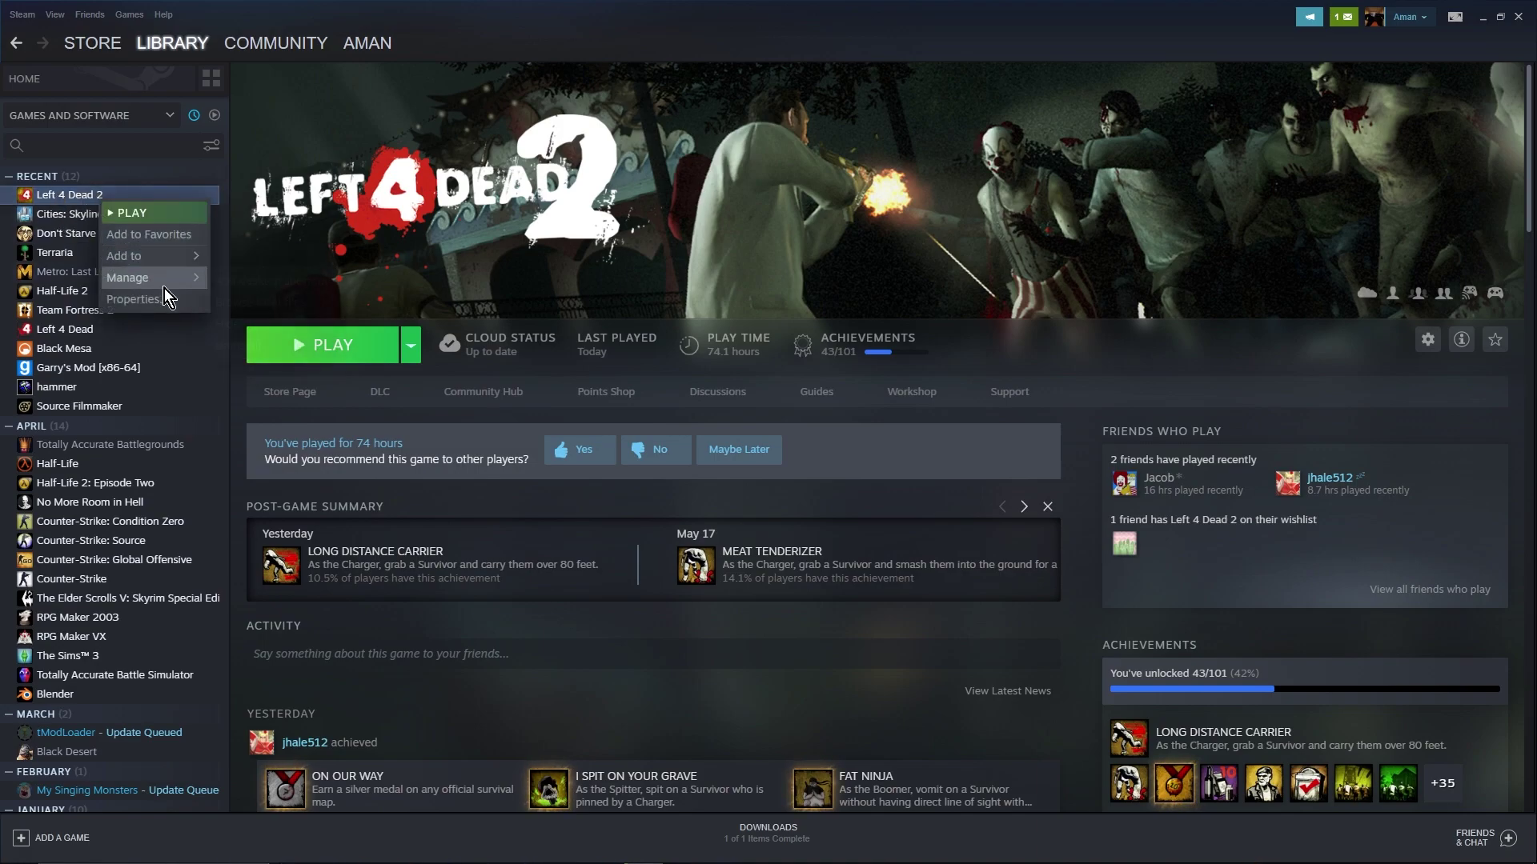
pyautogui.moveTo(165, 282)
pyautogui.click(258, 302)
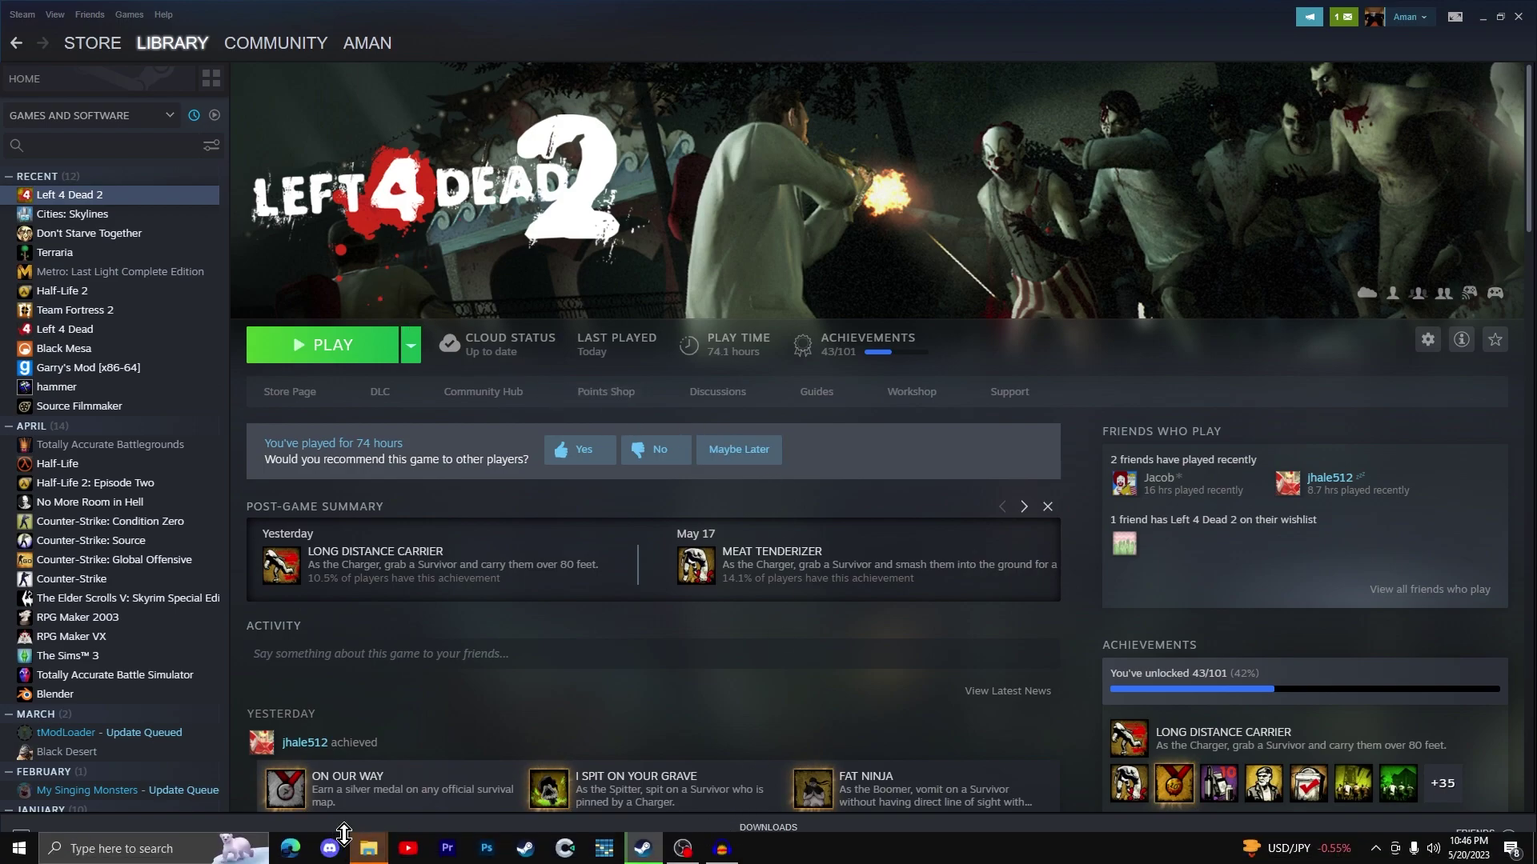
pyautogui.moveTo(345, 833)
pyautogui.click(441, 768)
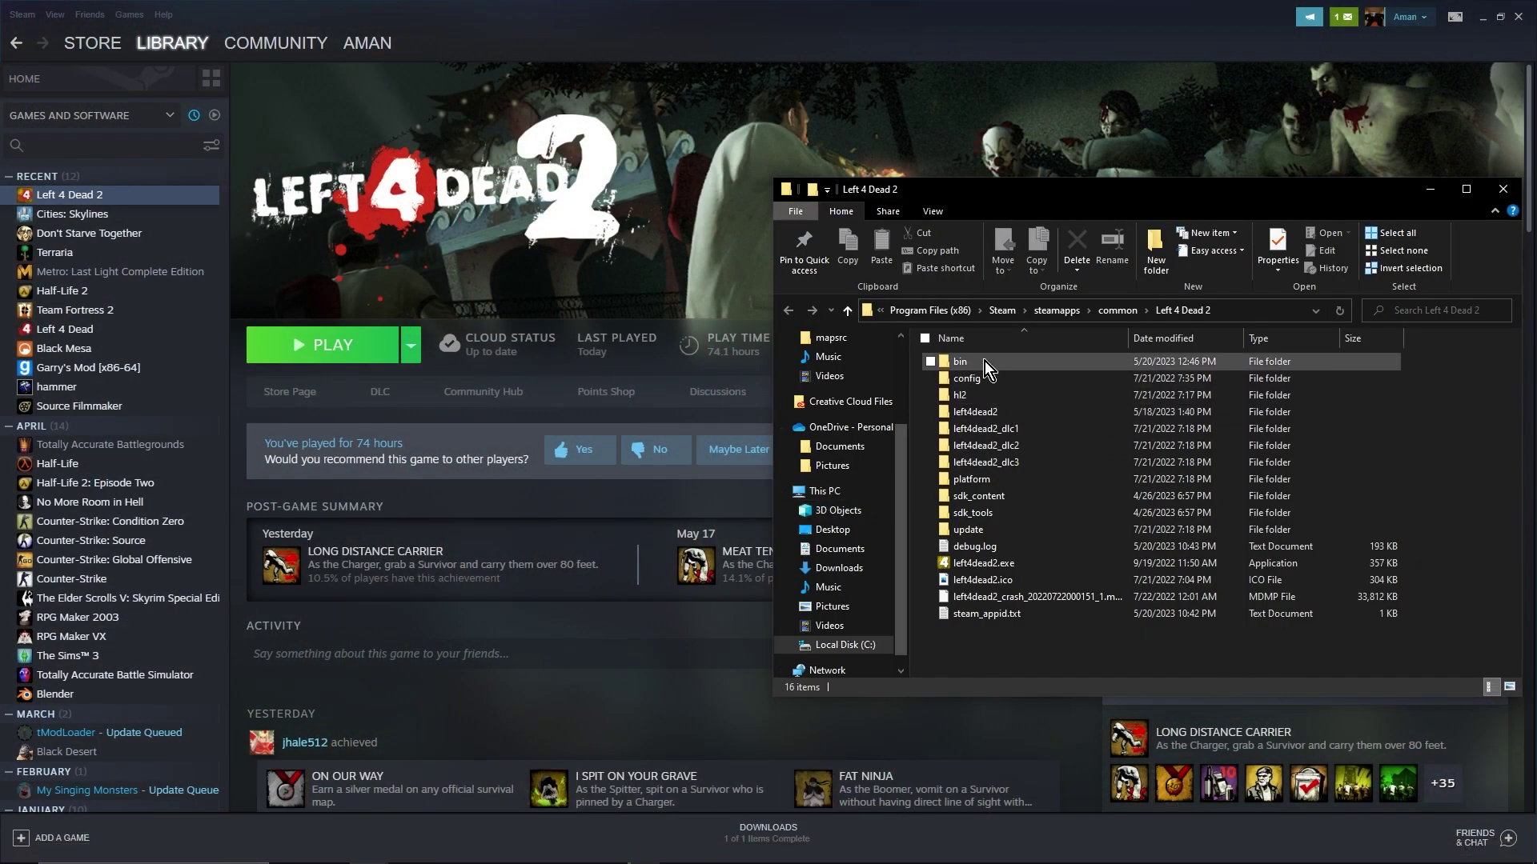
# Step: Open the bin folder and launch hammer.exe to start the Hammer World Editor
pyautogui.doubleClick(960, 362)
pyautogui.scroll(-4, 1037, 506)
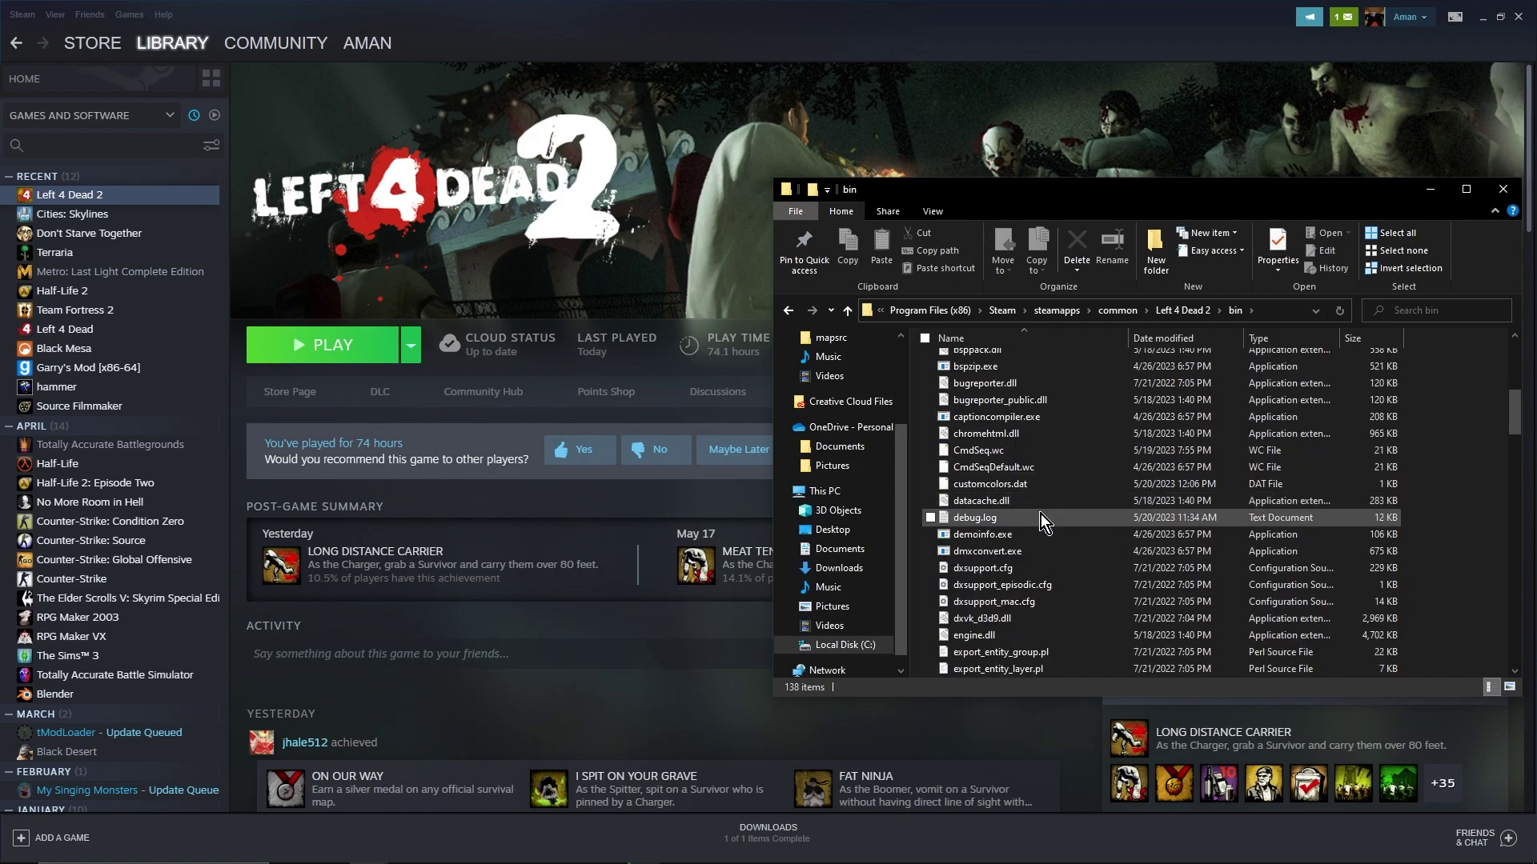
pyautogui.scroll(-4, 1040, 511)
pyautogui.click(978, 603)
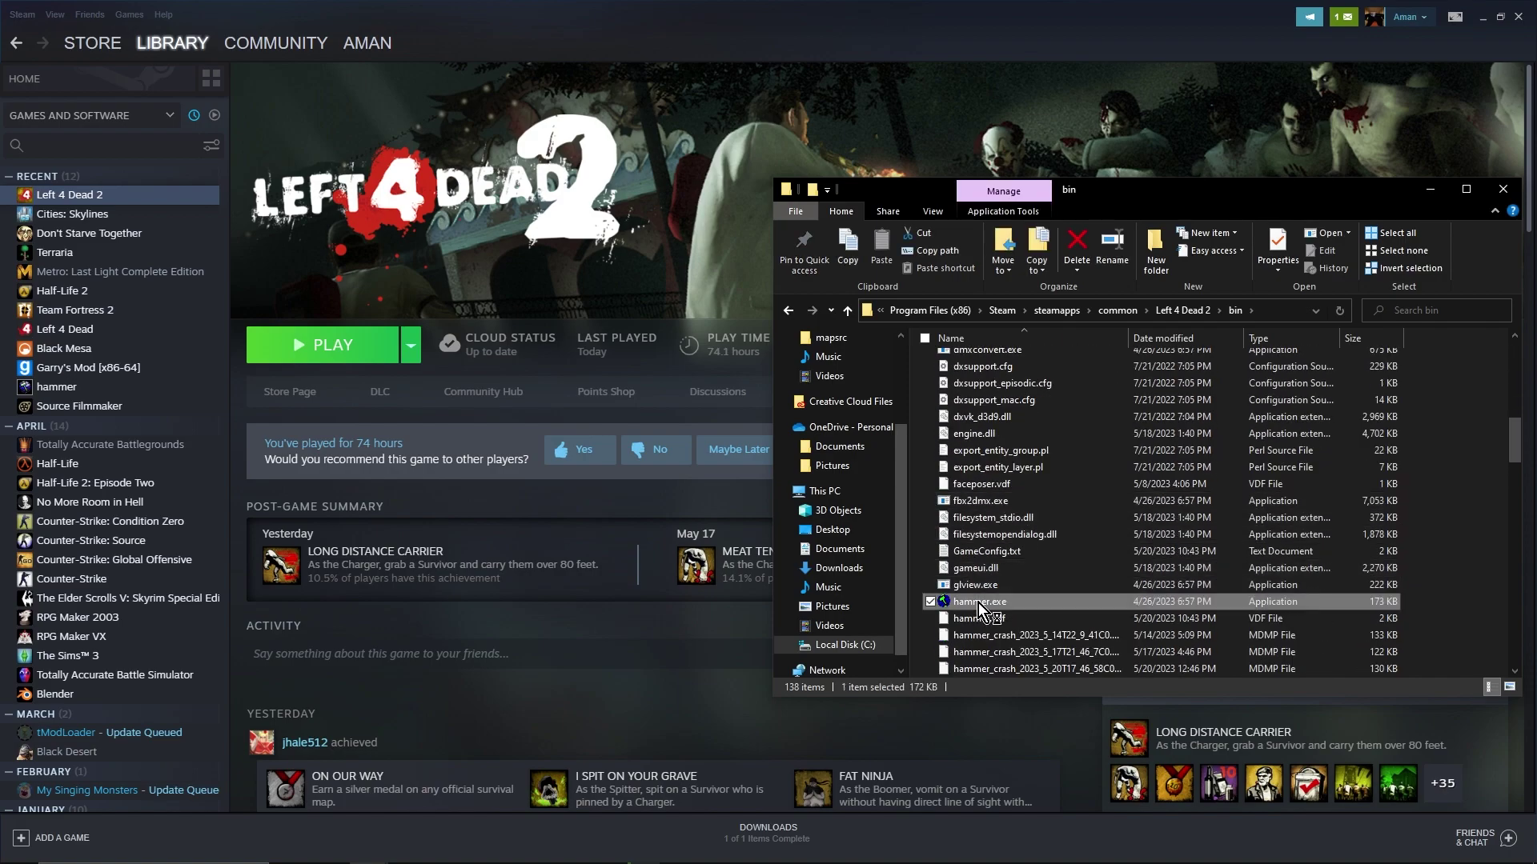
pyautogui.doubleClick(978, 601)
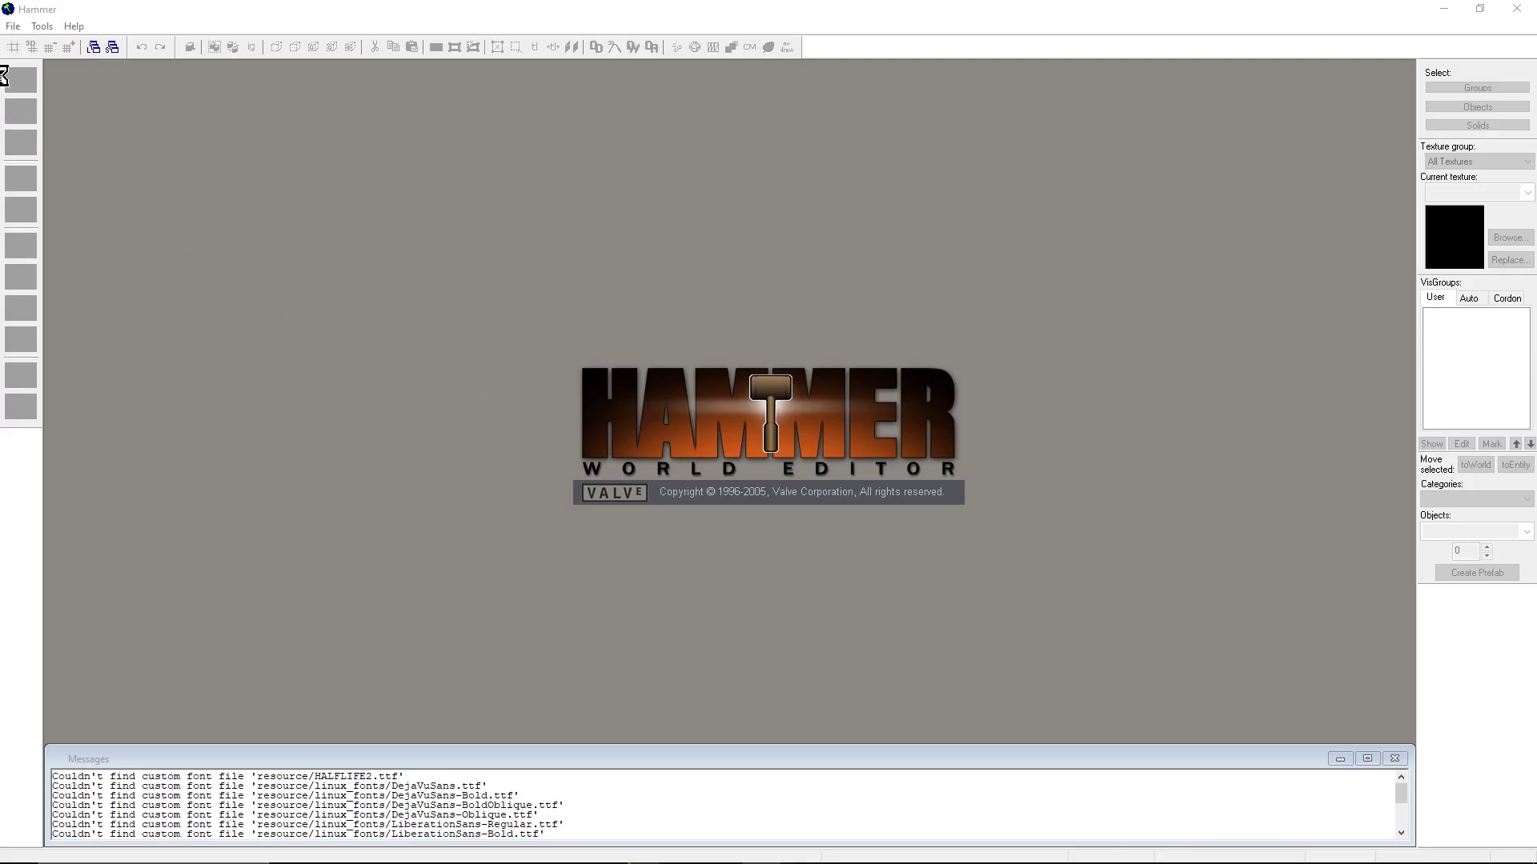
# Step: Create a new map document and activate the Selection tool
pyautogui.click(13, 26)
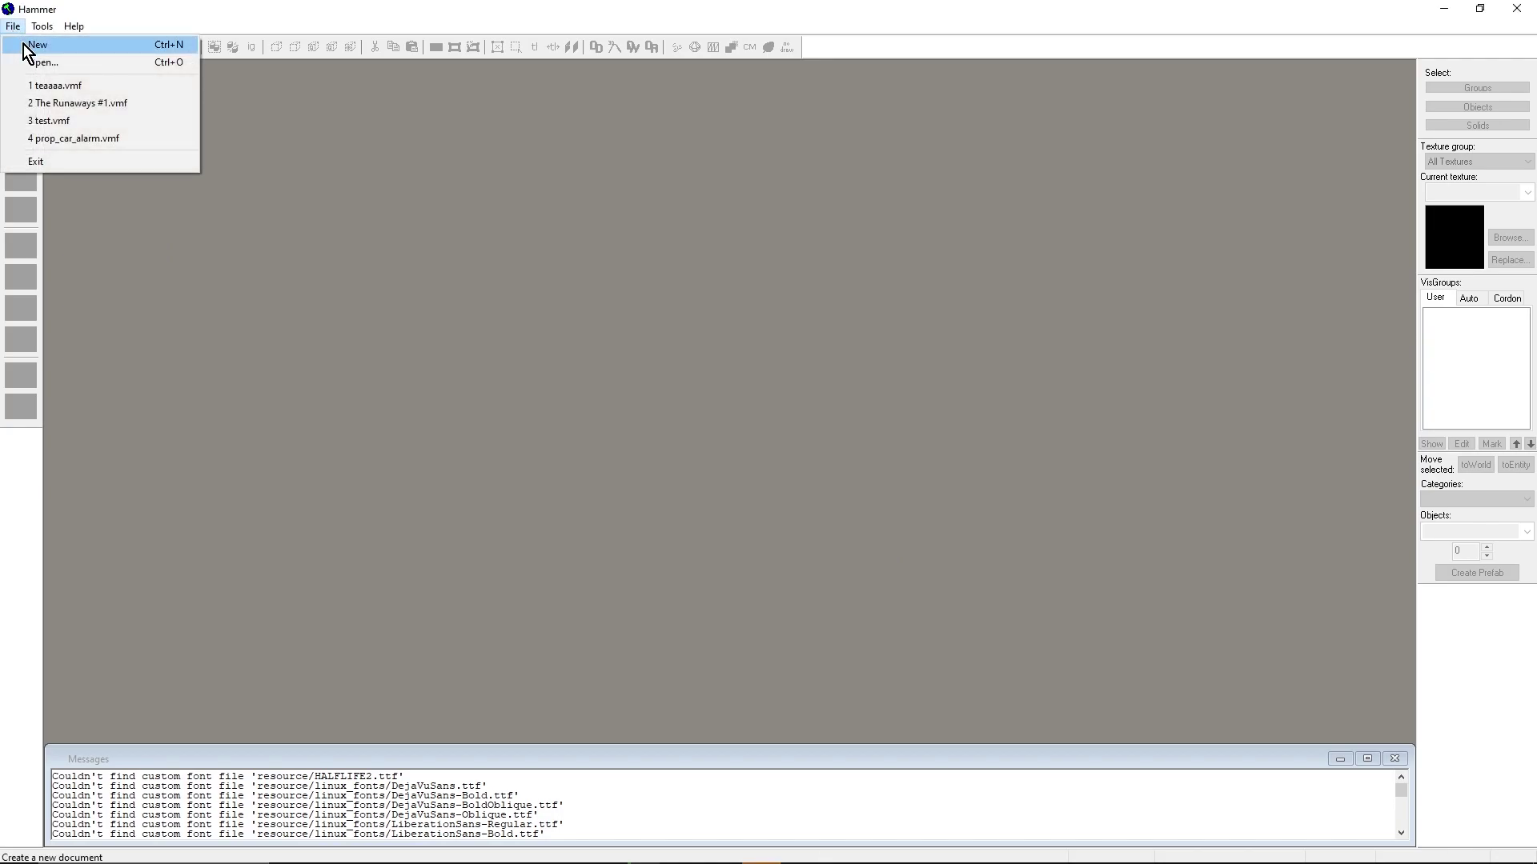
pyautogui.click(42, 122)
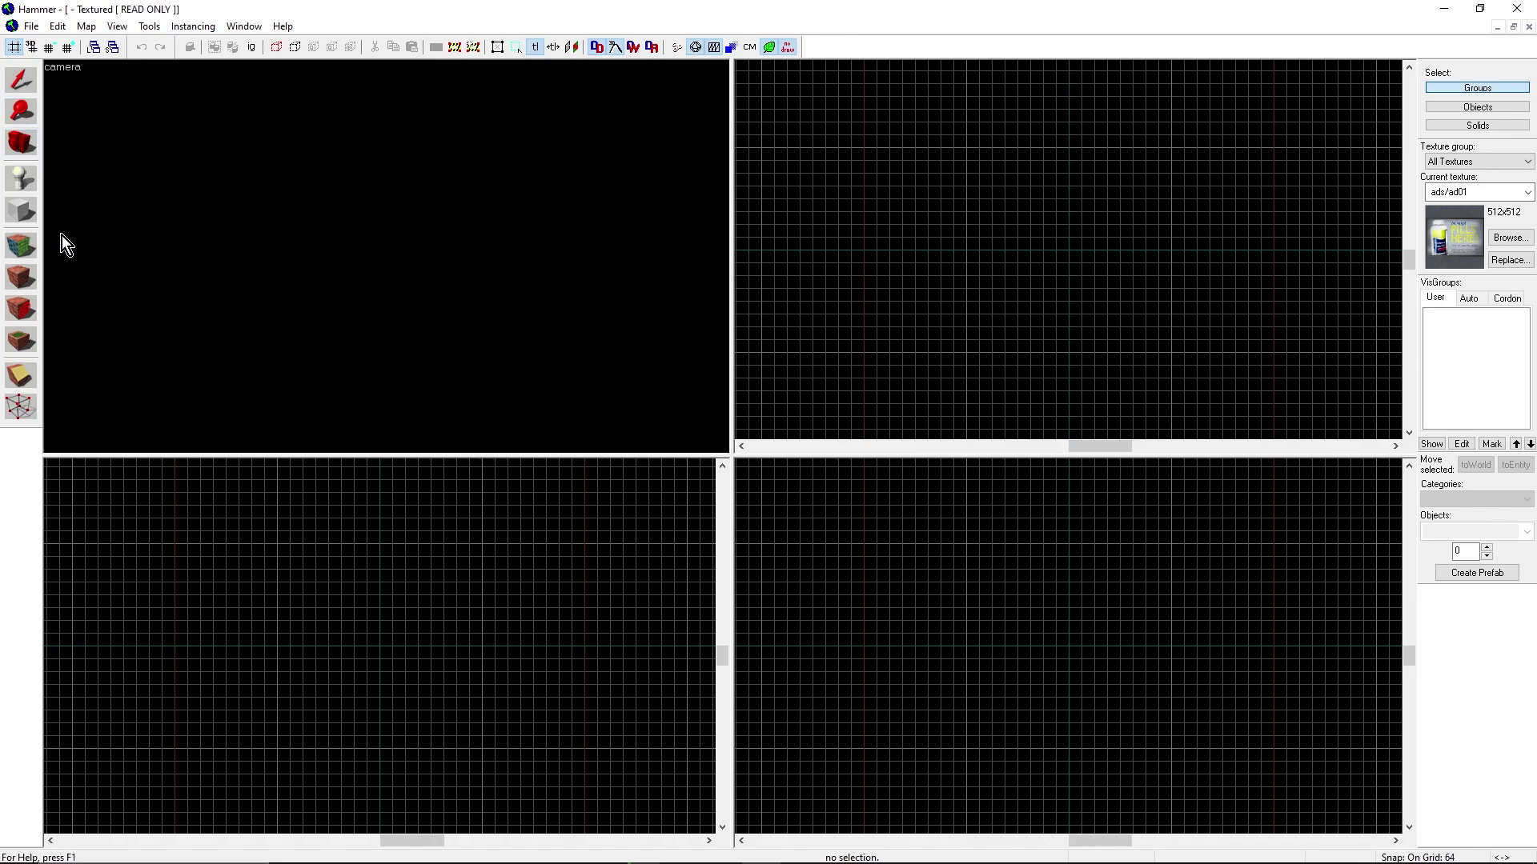
pyautogui.click(22, 211)
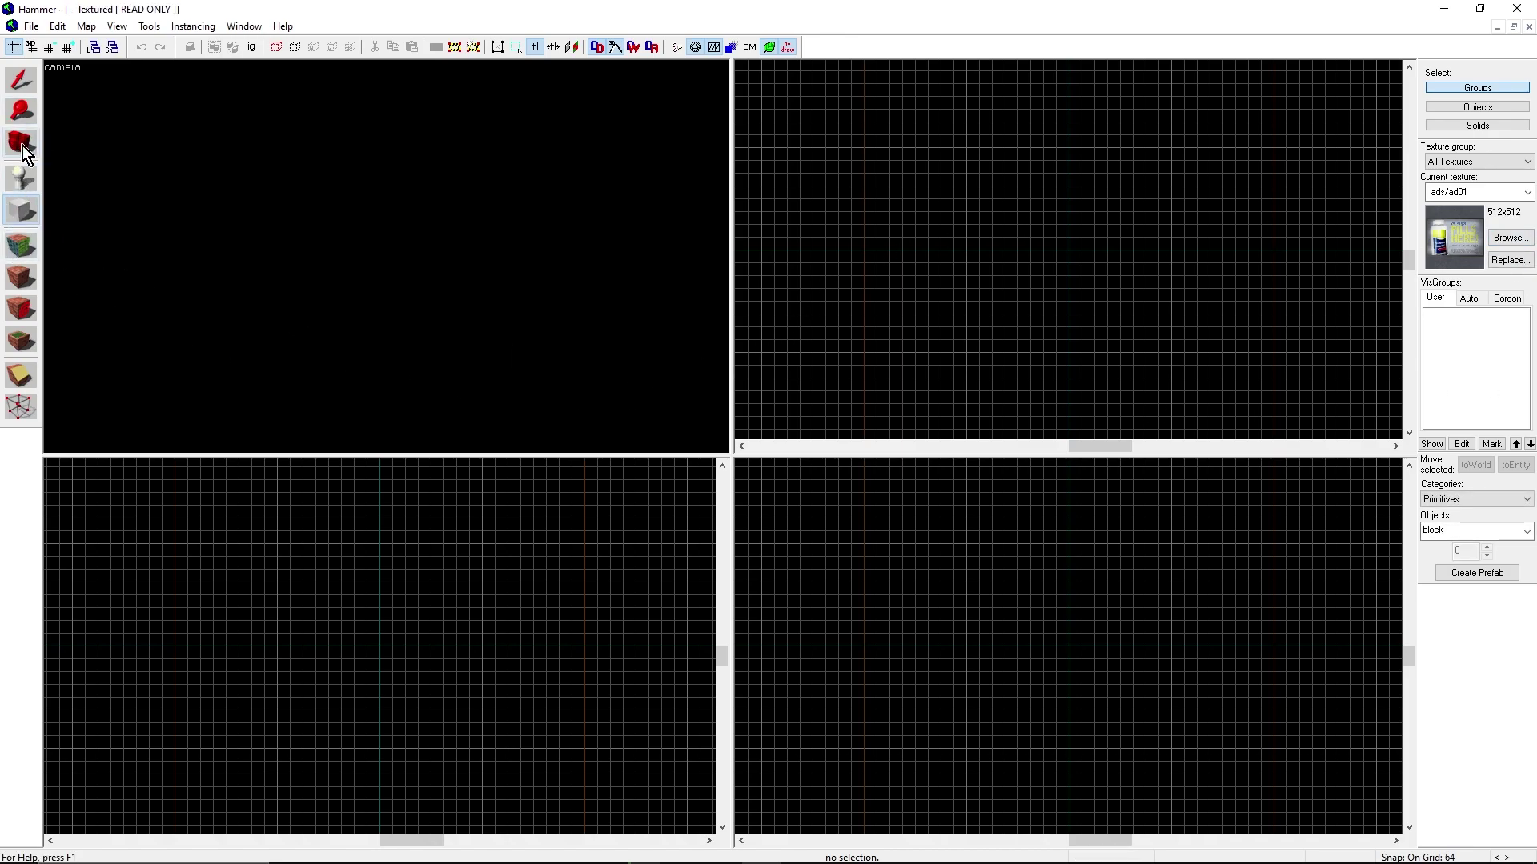
pyautogui.click(22, 79)
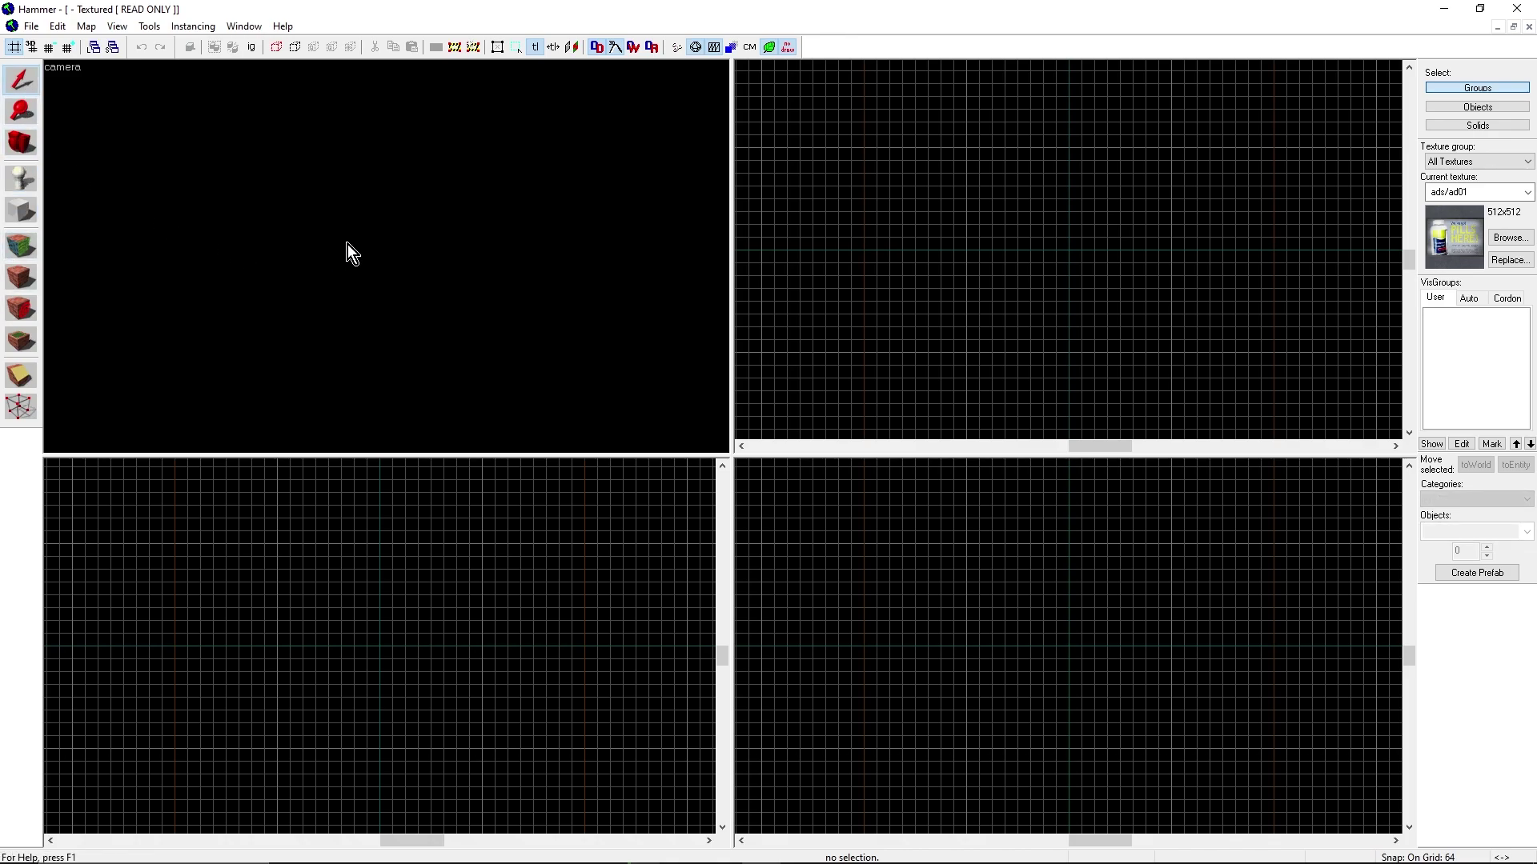
# Step: Draw a 1024 by 1024 unit selection box around the origin in the top view
pyautogui.press('z')
pyautogui.press('z')
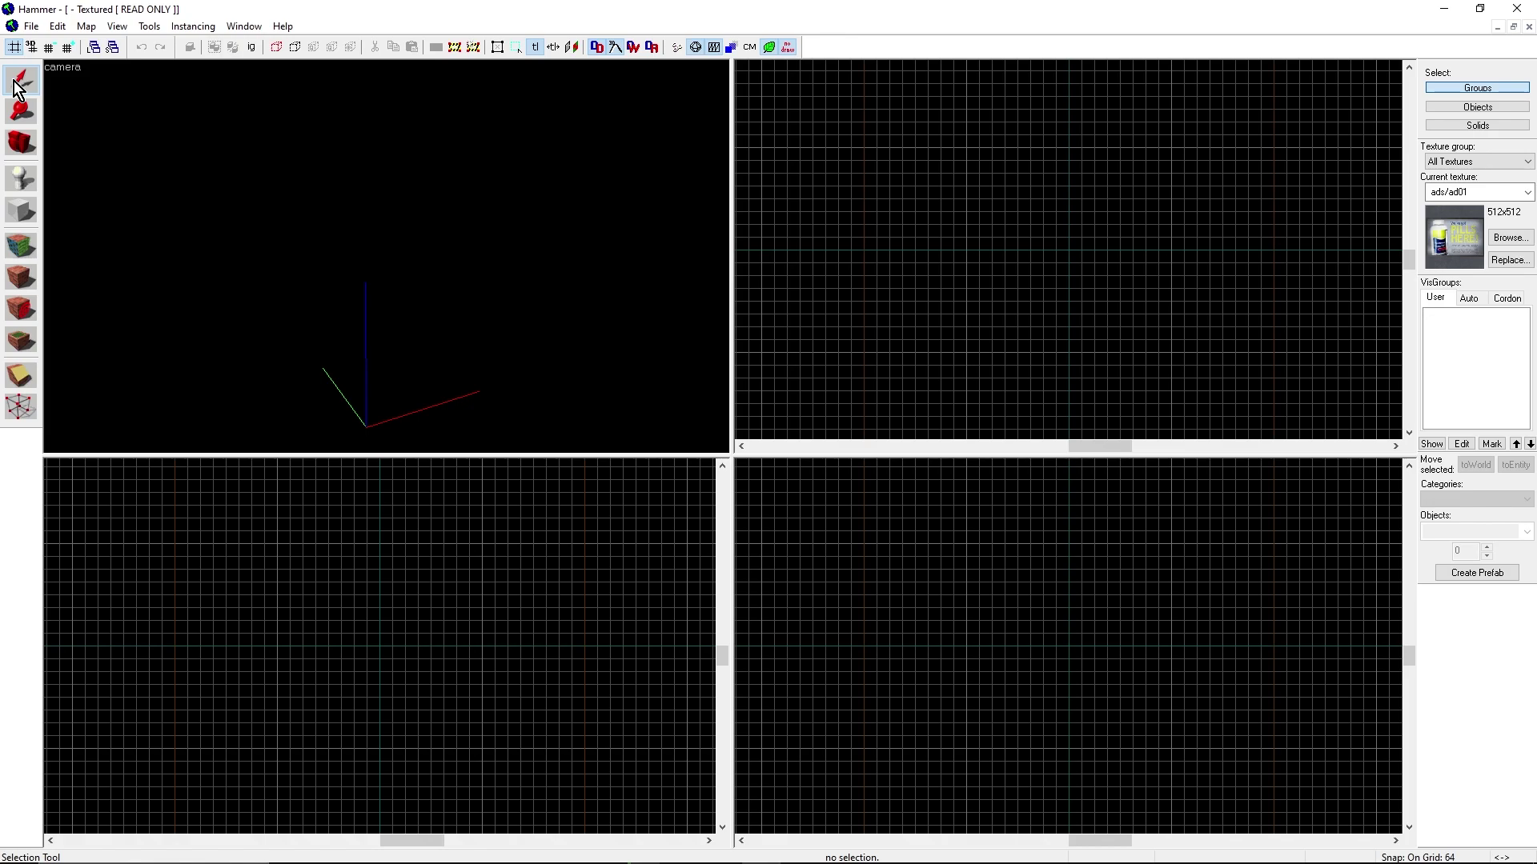
pyautogui.click(962, 265)
pyautogui.moveTo(963, 150); pyautogui.dragTo(1049, 277)
pyautogui.moveTo(1169, 376); pyautogui.dragTo(1166, 350)
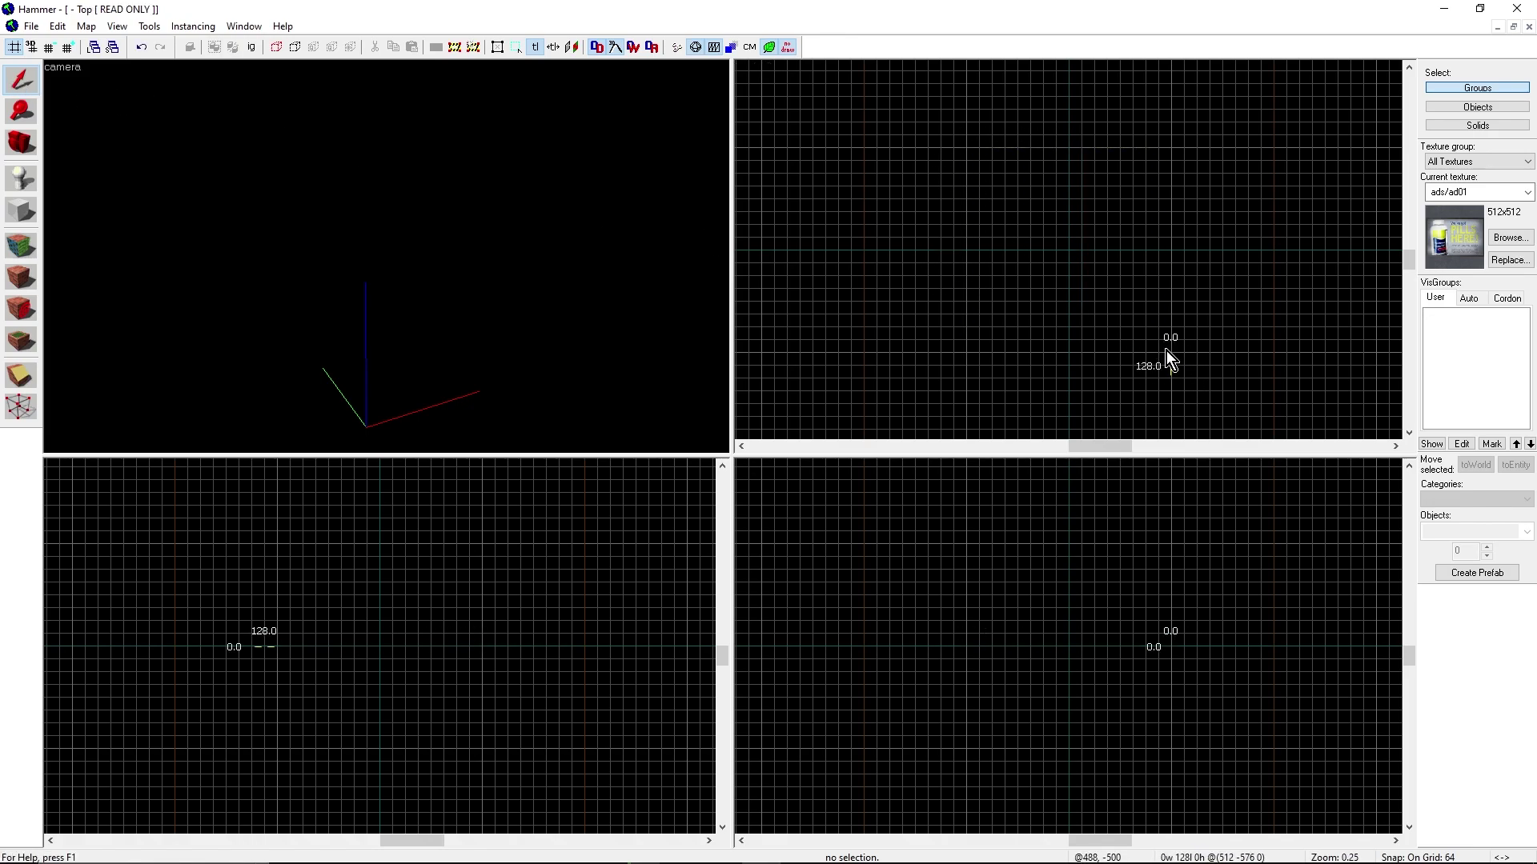
pyautogui.moveTo(965, 154); pyautogui.dragTo(1176, 358)
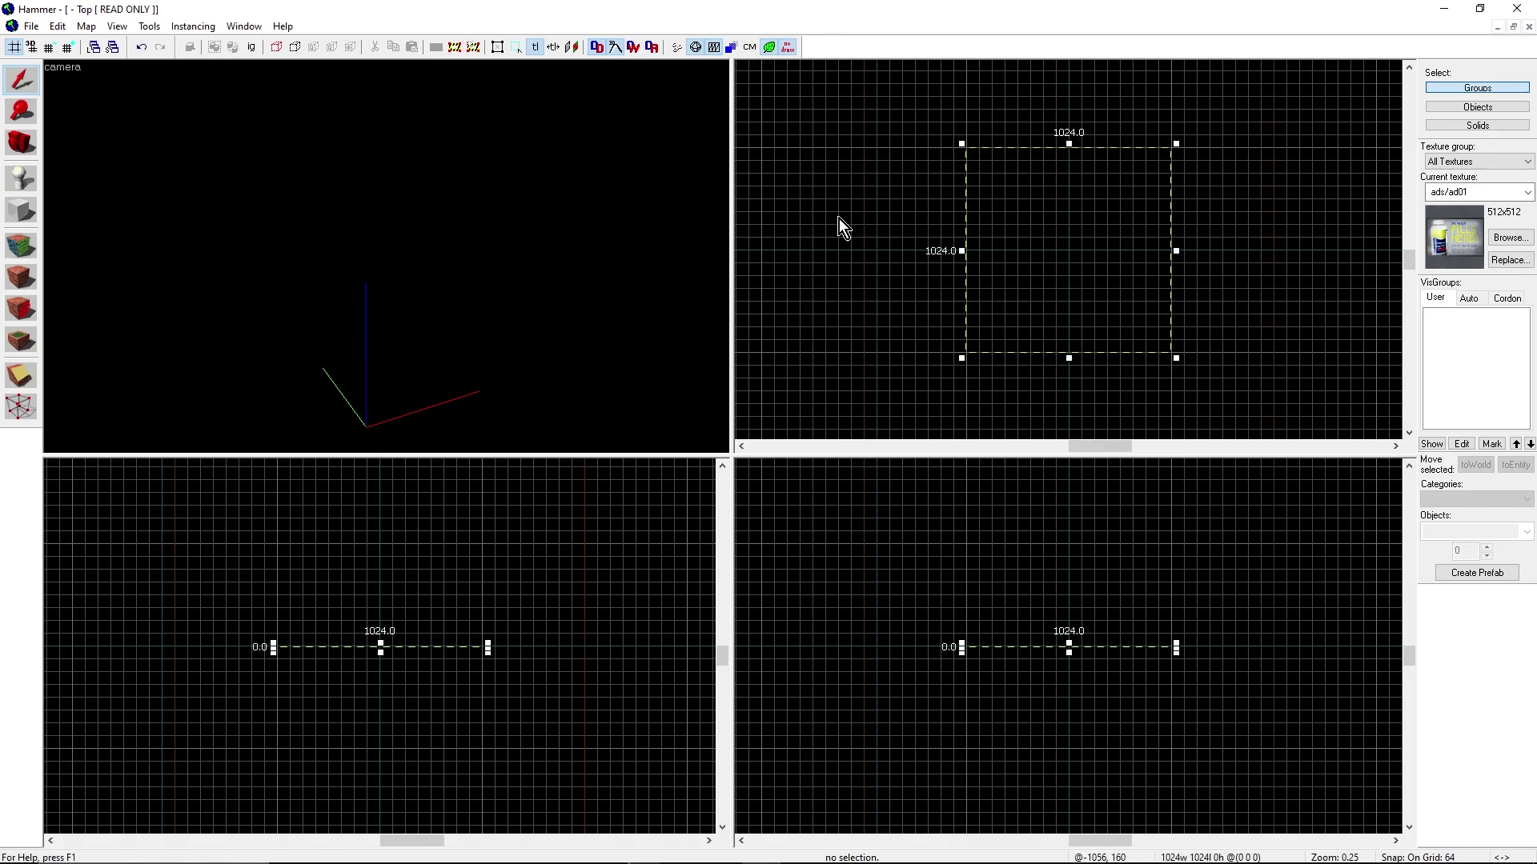
pyautogui.scroll(-2, 384, 253)
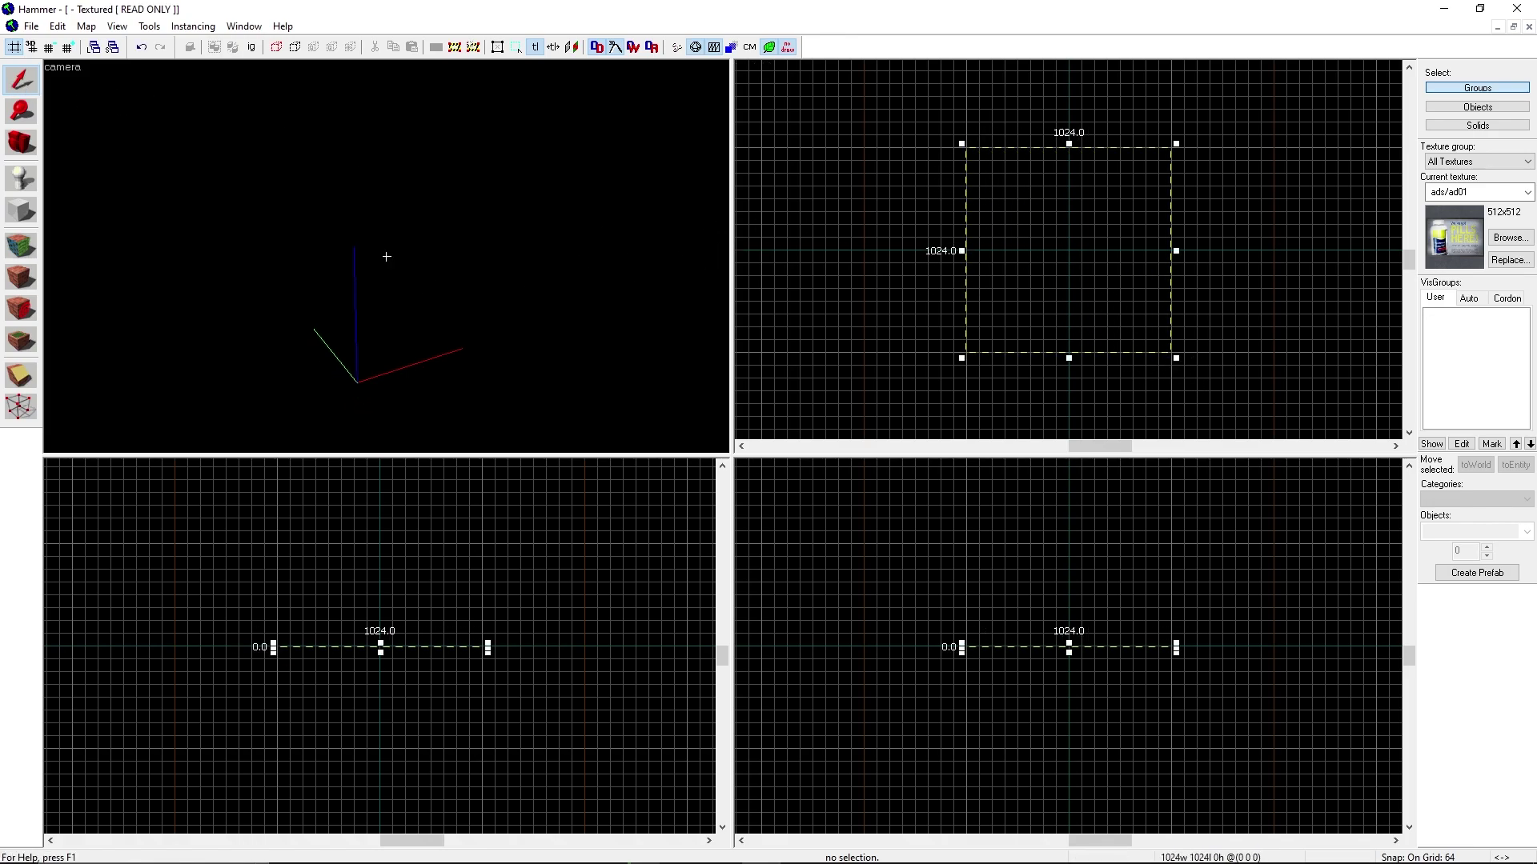
# Step: Magnify the top view in and out with the Magnify tool, and return to the Selection tool
pyautogui.click(14, 118)
pyautogui.click(975, 286)
pyautogui.rightClick(1144, 294)
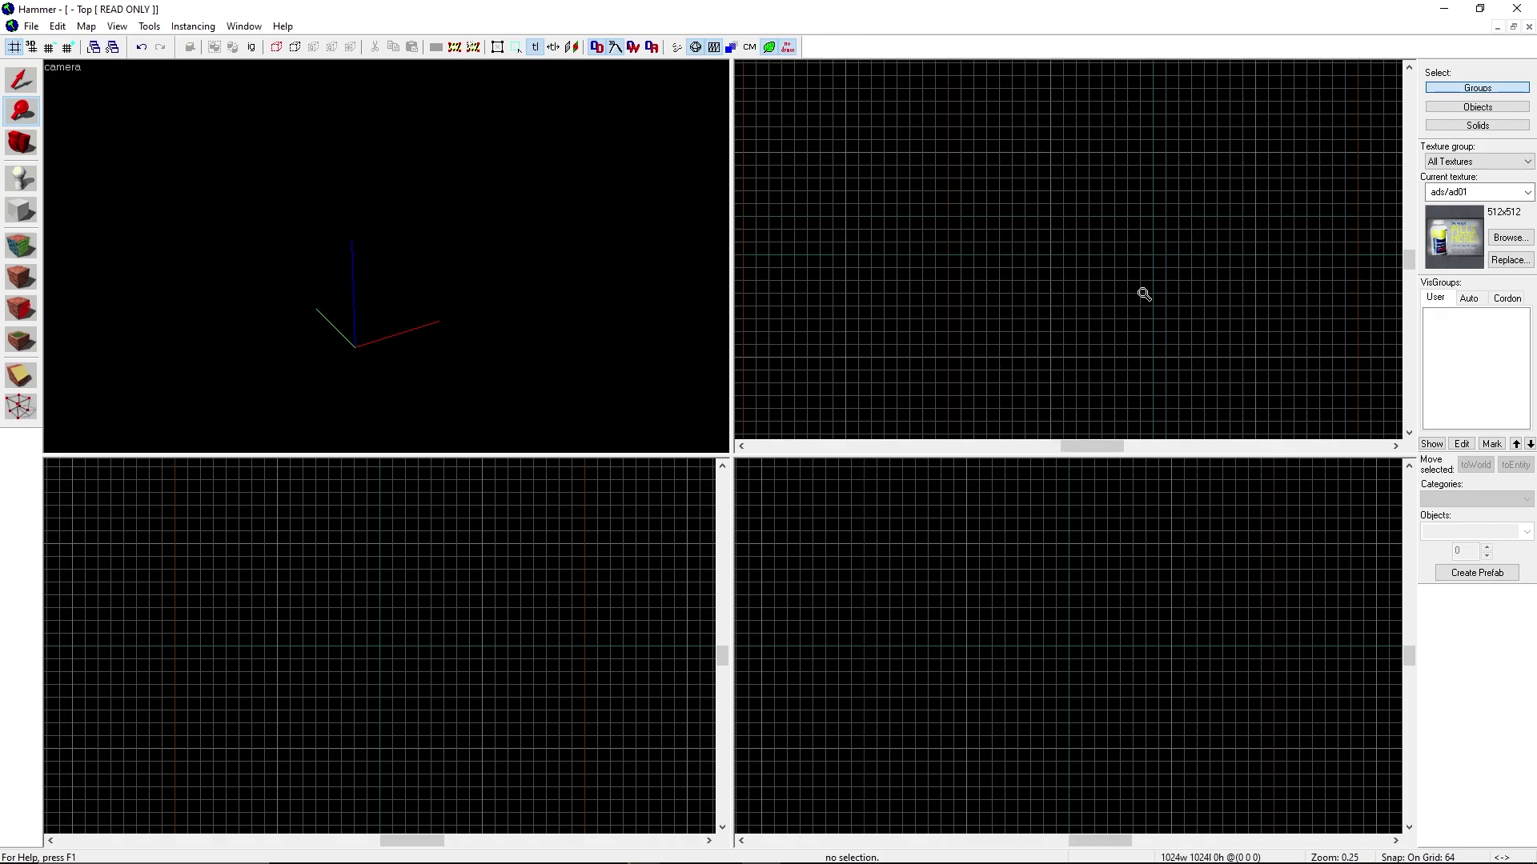
pyautogui.click(16, 91)
pyautogui.click(925, 261)
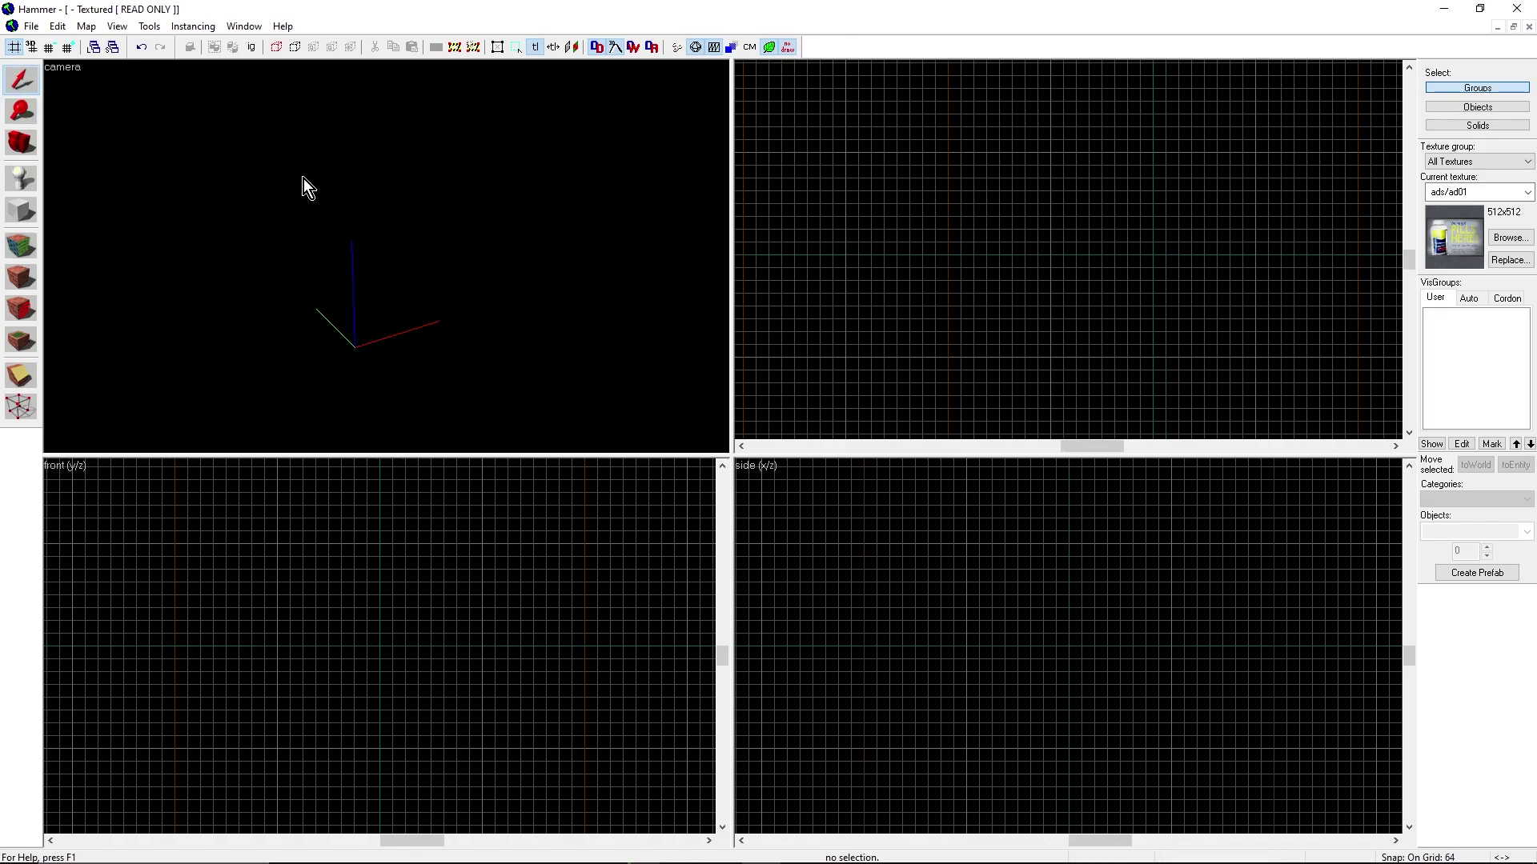
pyautogui.scroll(-1, 1241, 291)
pyautogui.scroll(2, 1257, 288)
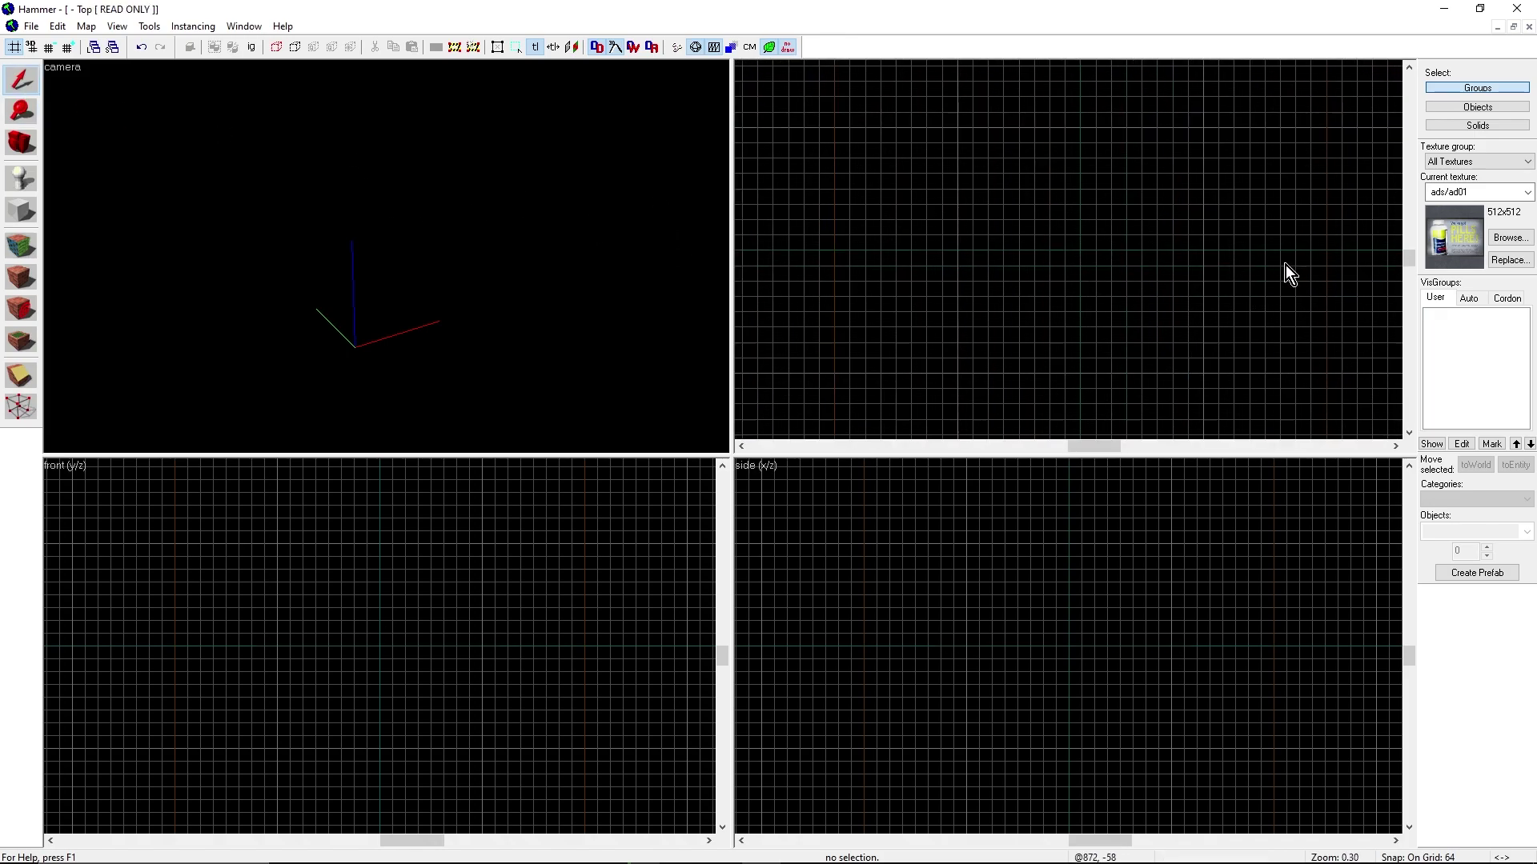
# Step: Reposition the 3D camera in the top view with the Camera tool, and return to the Selection tool
pyautogui.click(19, 144)
pyautogui.click(885, 288)
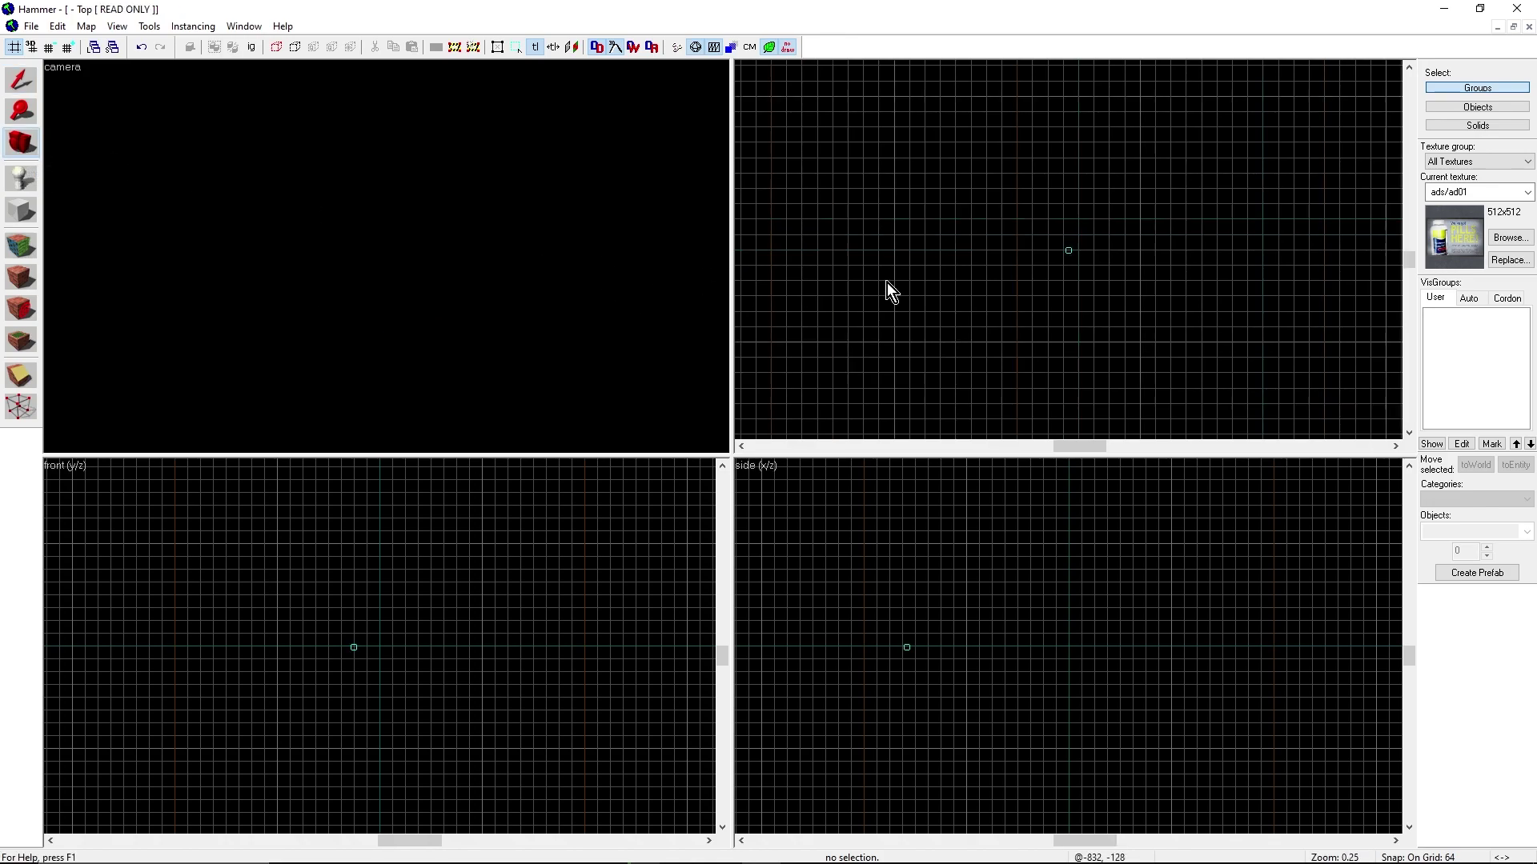
pyautogui.scroll(-3, 1062, 287)
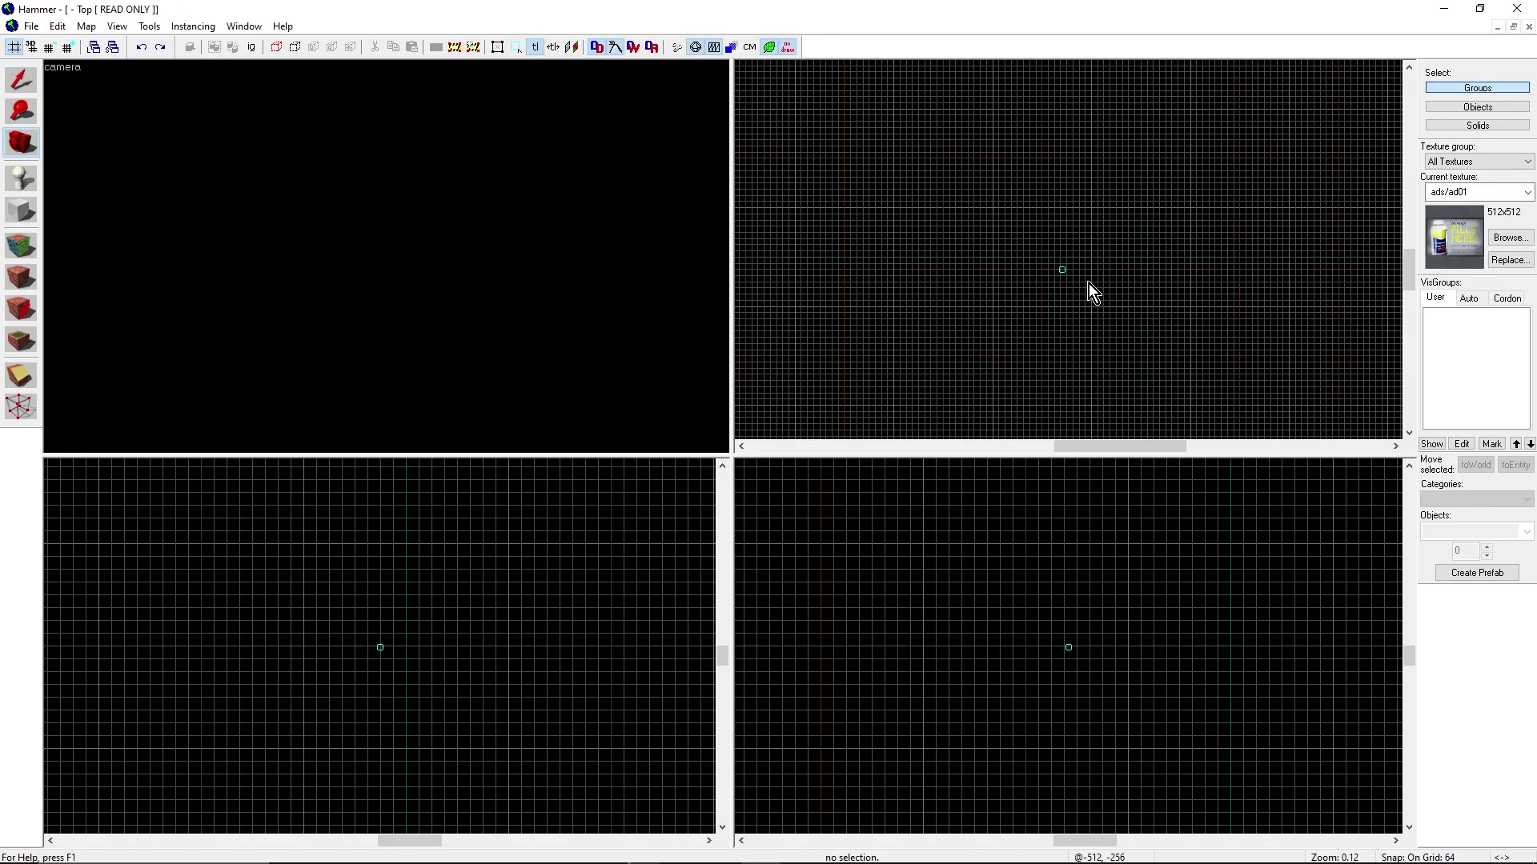
pyautogui.click(19, 80)
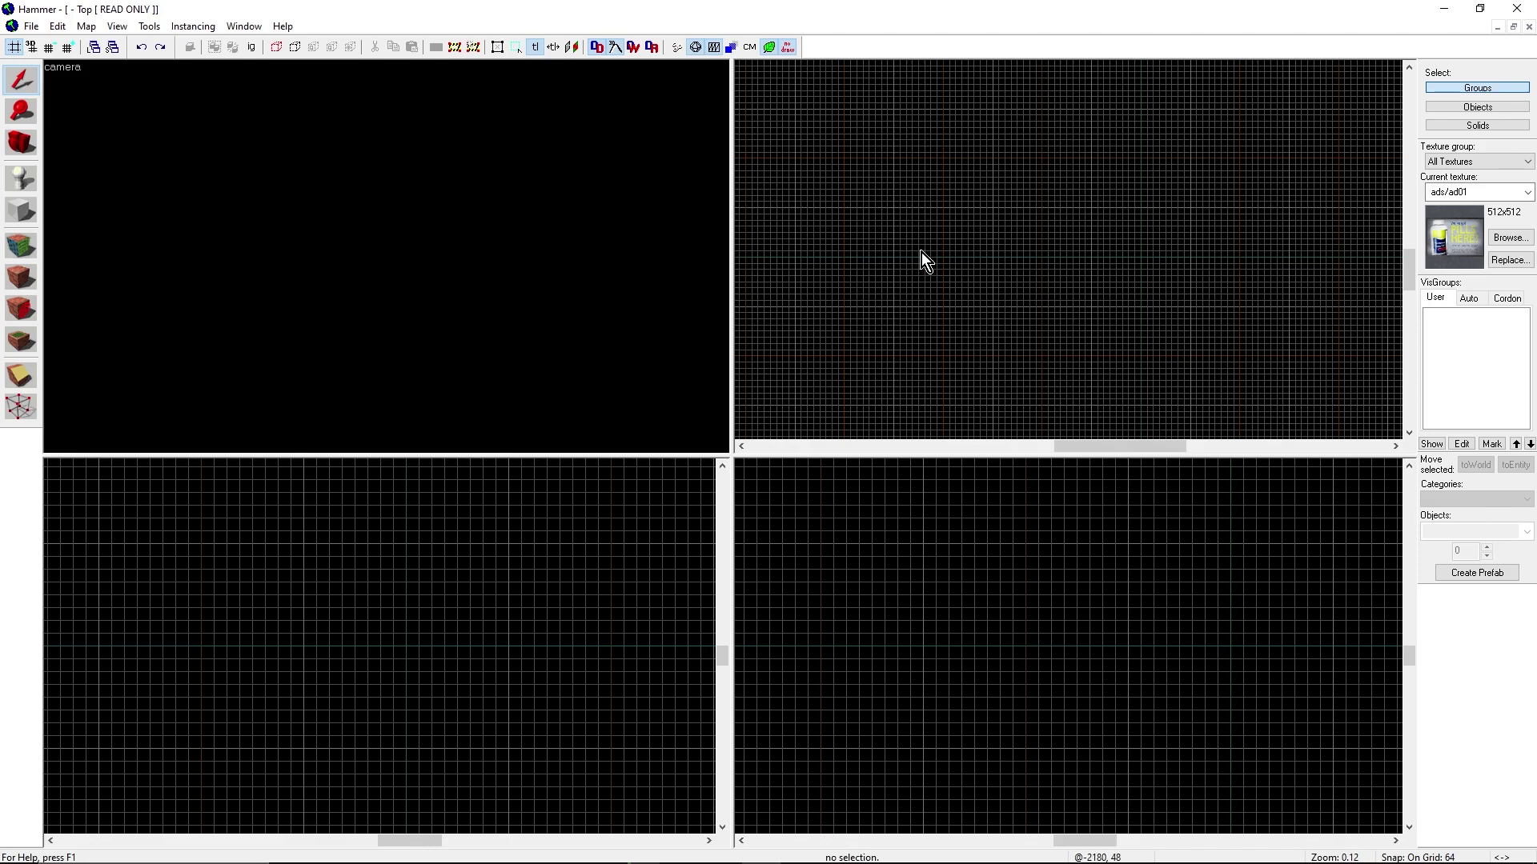
pyautogui.scroll(1, 815, 235)
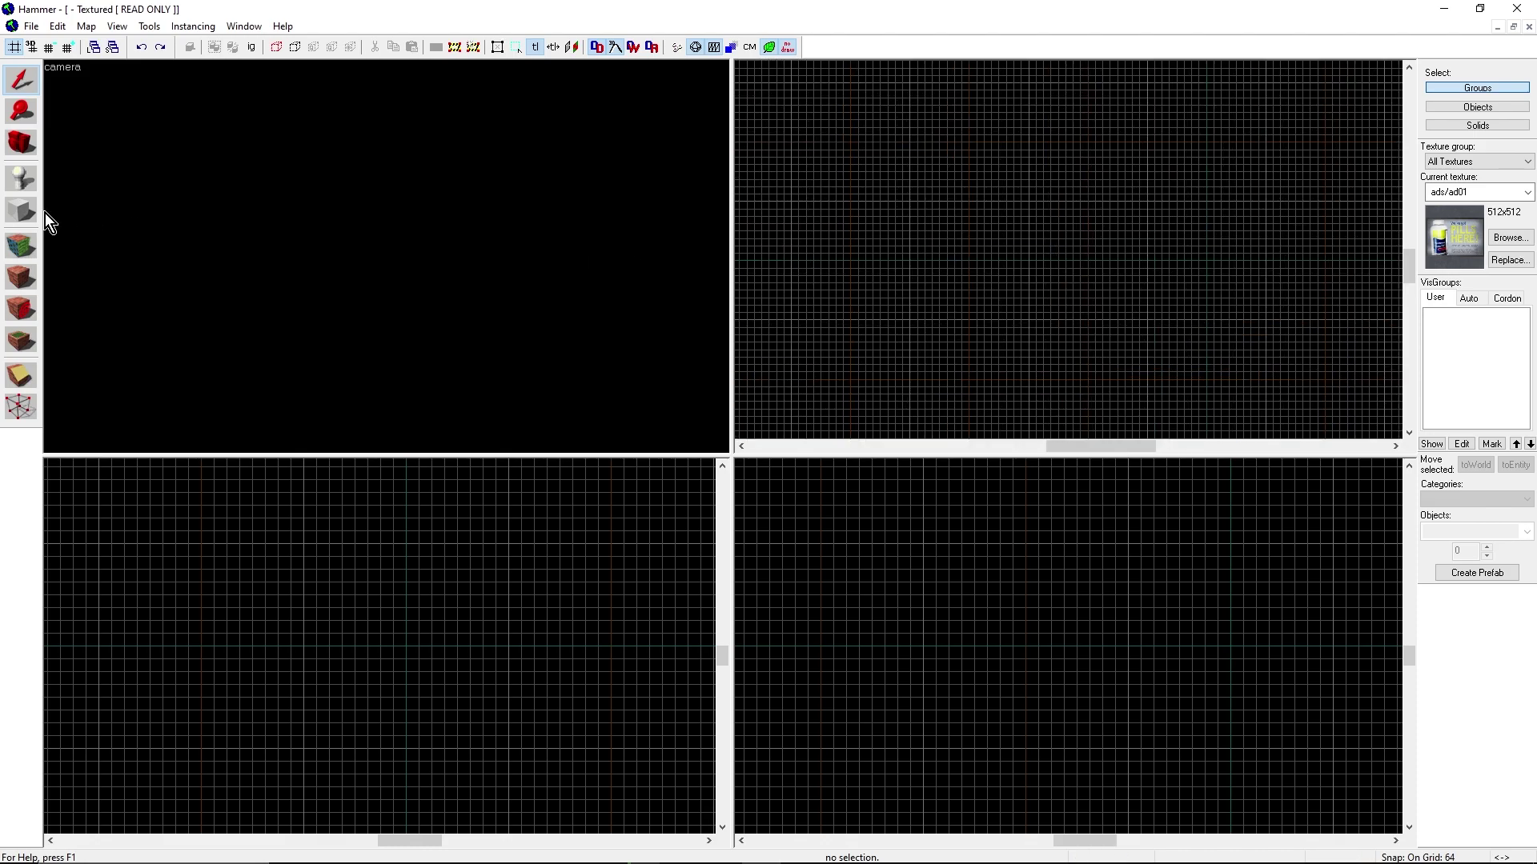
# Step: Position an info_survivor_position entity marker in the top view with the Entity tool and inspect it in the 3D view
pyautogui.click(15, 182)
pyautogui.click(1035, 283)
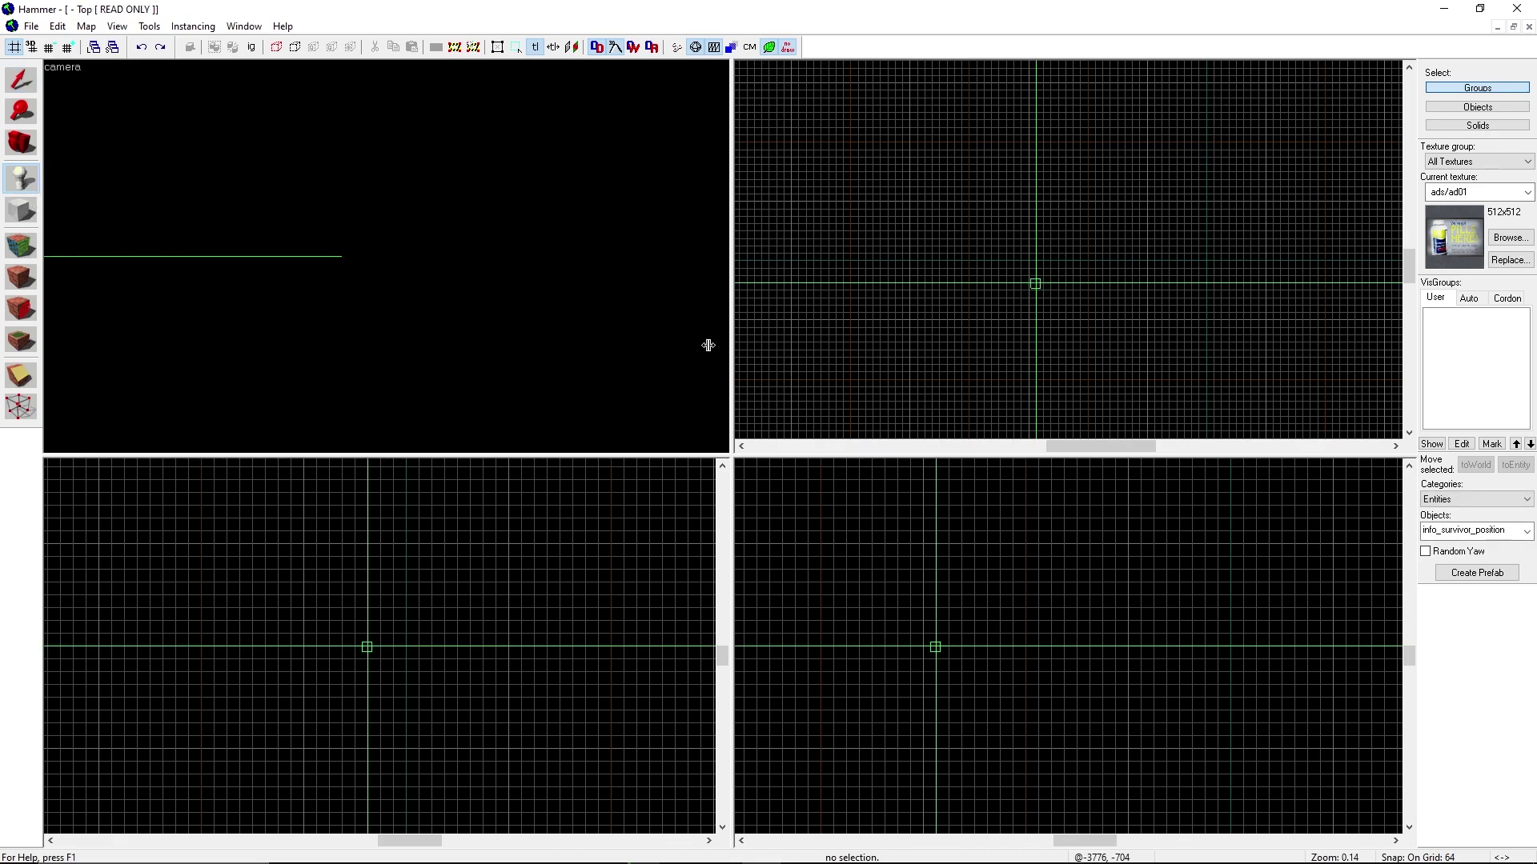
pyautogui.press('z')
pyautogui.click(15, 88)
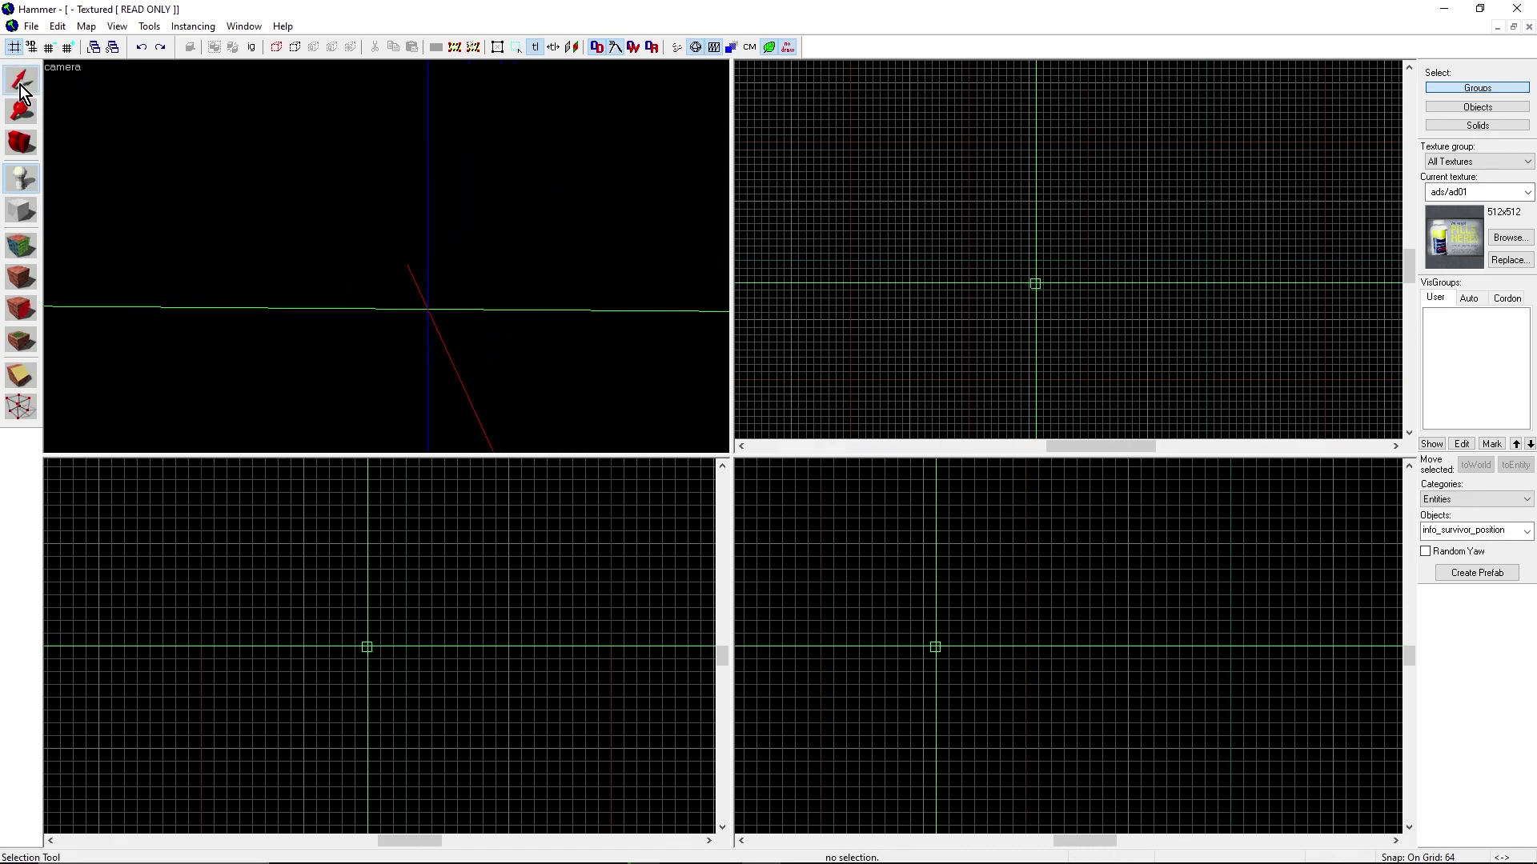
# Step: Draw a 1024 by 1024 unit block outline, 64 units high, in the top view and inspect it in 3D
pyautogui.click(20, 212)
pyautogui.moveTo(1027, 200); pyautogui.dragTo(1148, 324)
pyautogui.moveTo(1087, 190); pyautogui.dragTo(1087, 197)
pyautogui.press('s')
pyautogui.press('z')
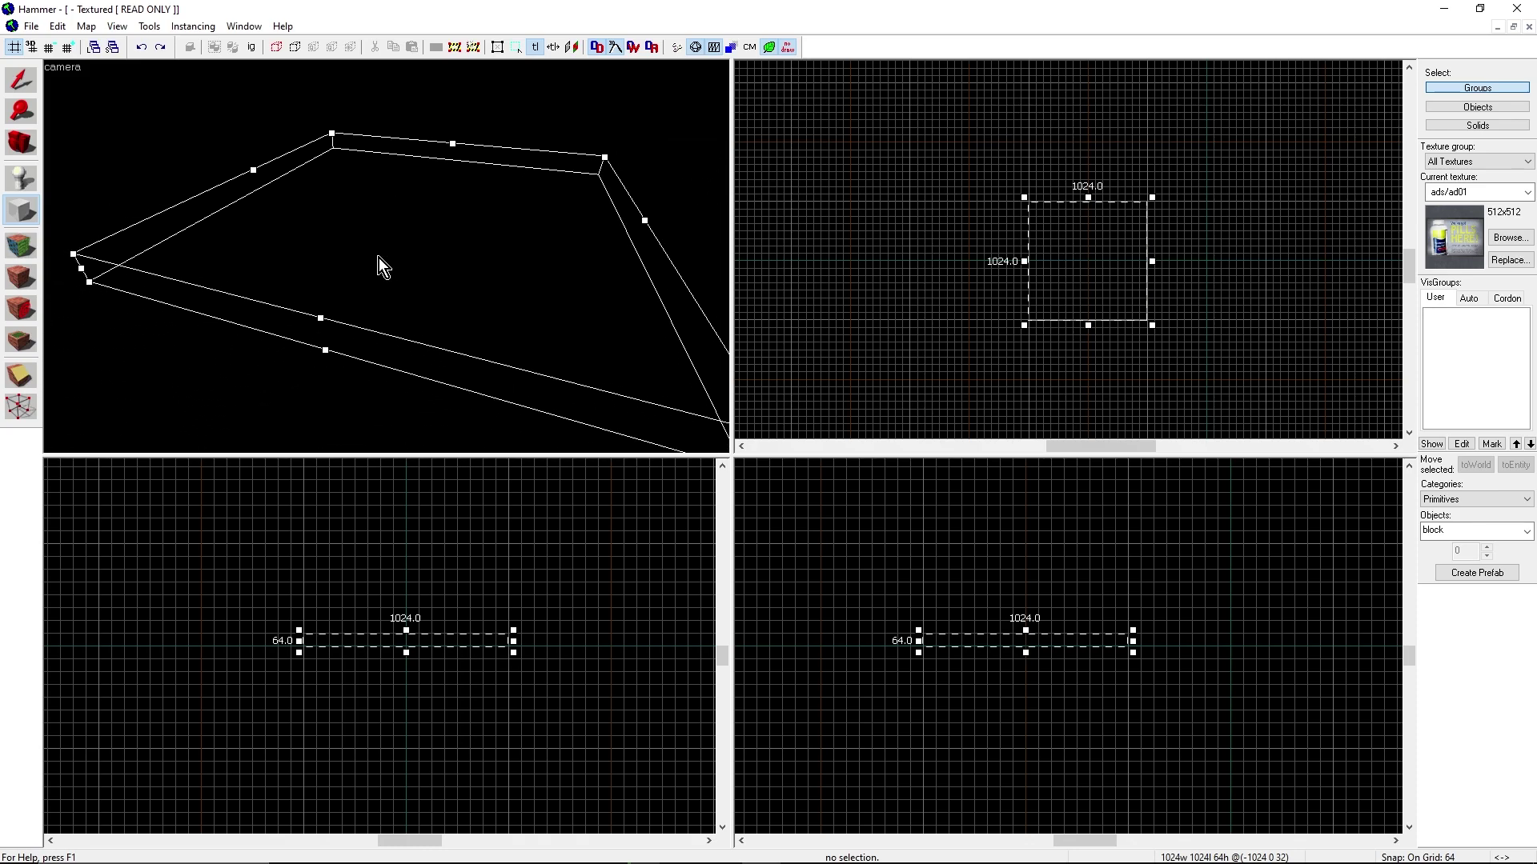
pyautogui.press('z')
pyautogui.press('w')
pyautogui.press('z')
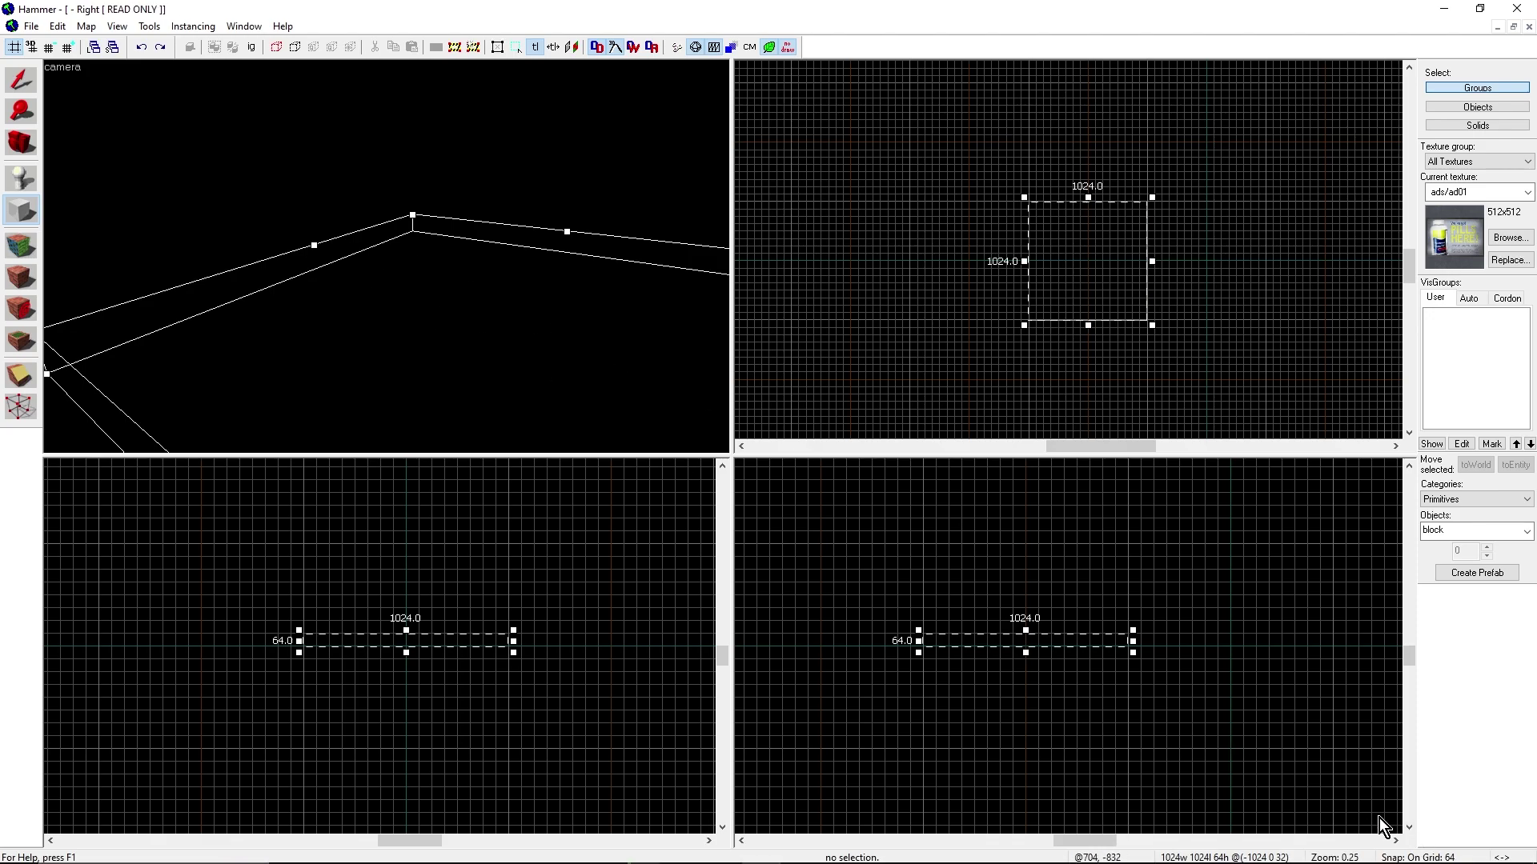
# Step: Resize the block outline to 512 by 512 units in the top view
pyautogui.scroll(2, 1091, 257)
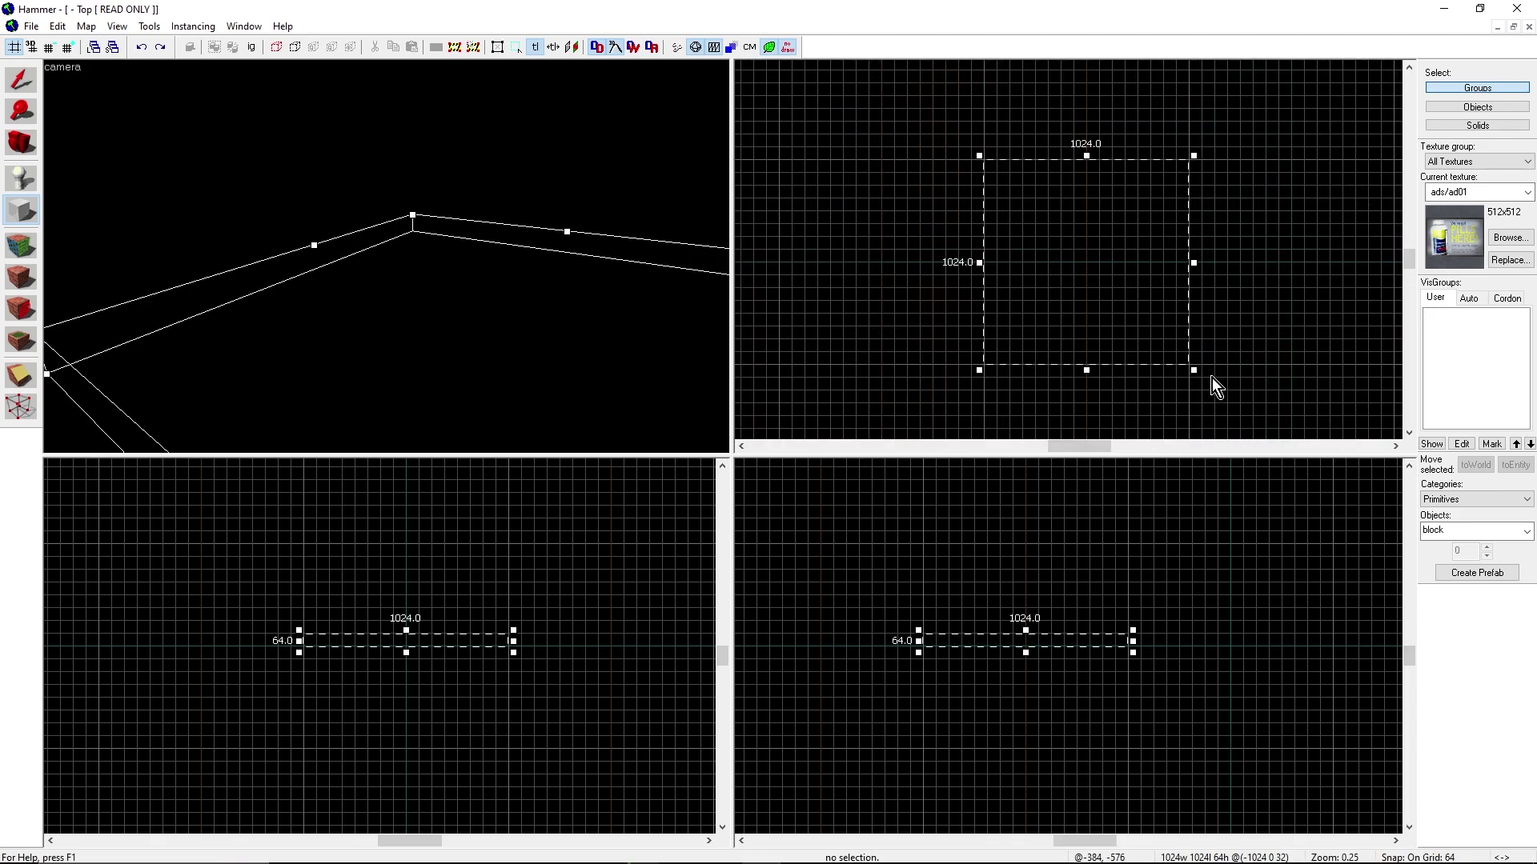
pyautogui.moveTo(1190, 371); pyautogui.dragTo(1088, 271)
pyautogui.scroll(1, 1056, 215)
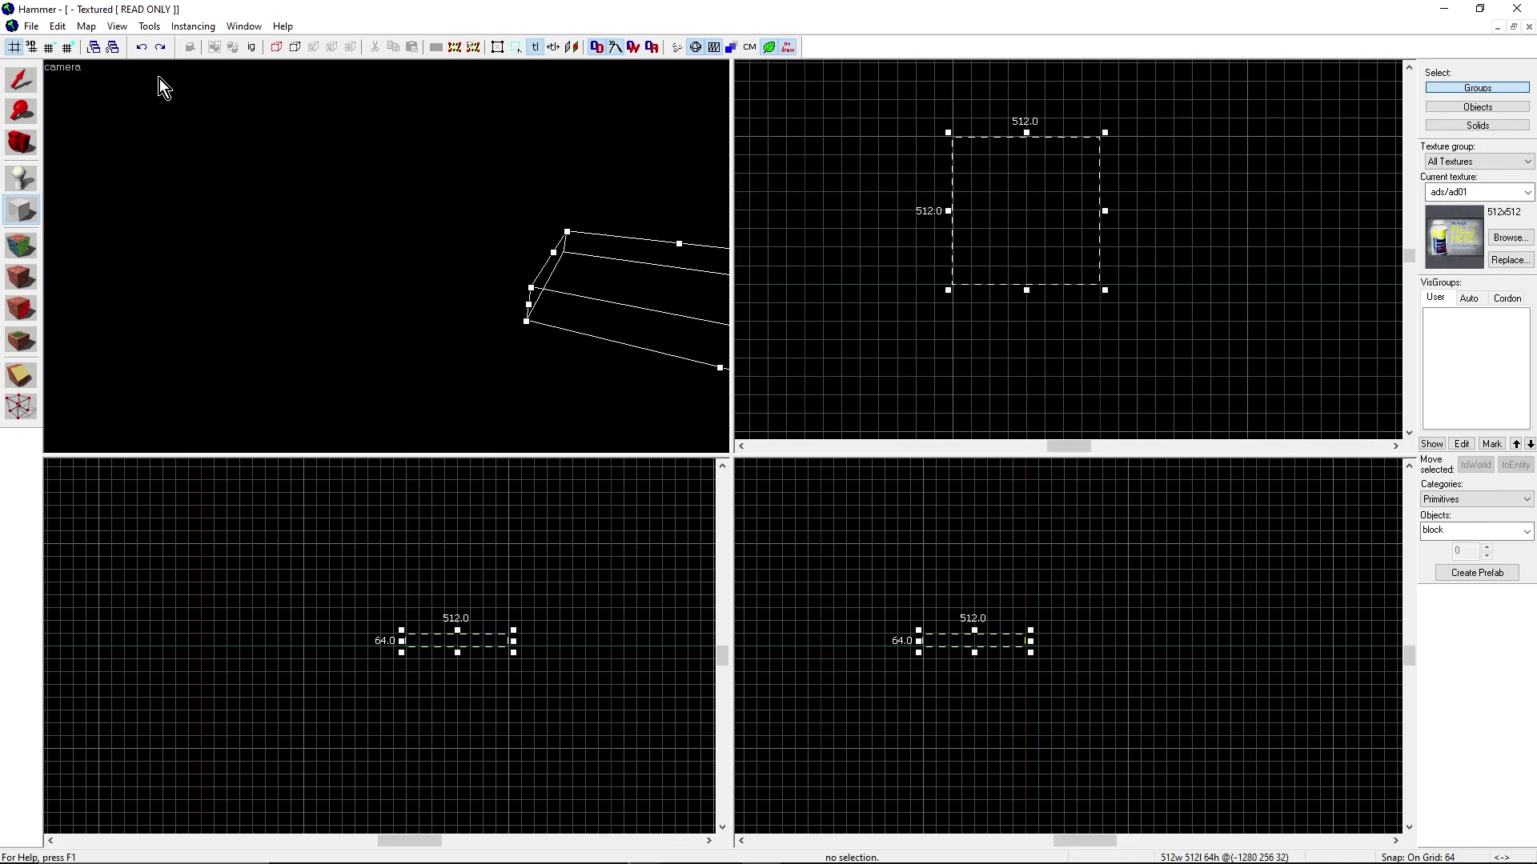
# Step: Reduce the grid size to 16 and redraw the block outline as small as 16 by 16 units in the top view
pyautogui.click(49, 48)
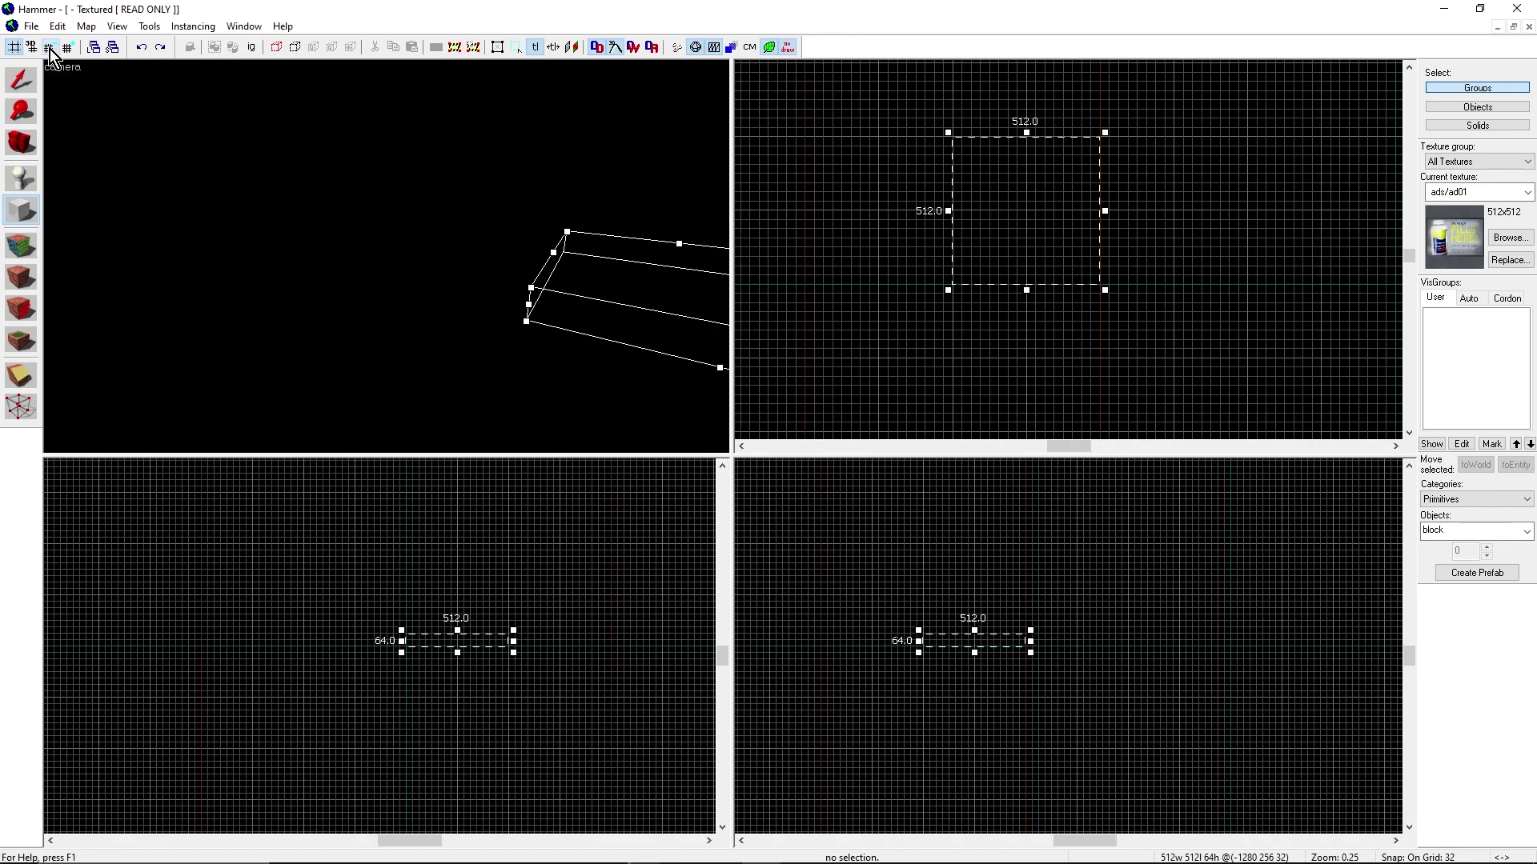
pyautogui.click(49, 48)
pyautogui.scroll(2, 956, 177)
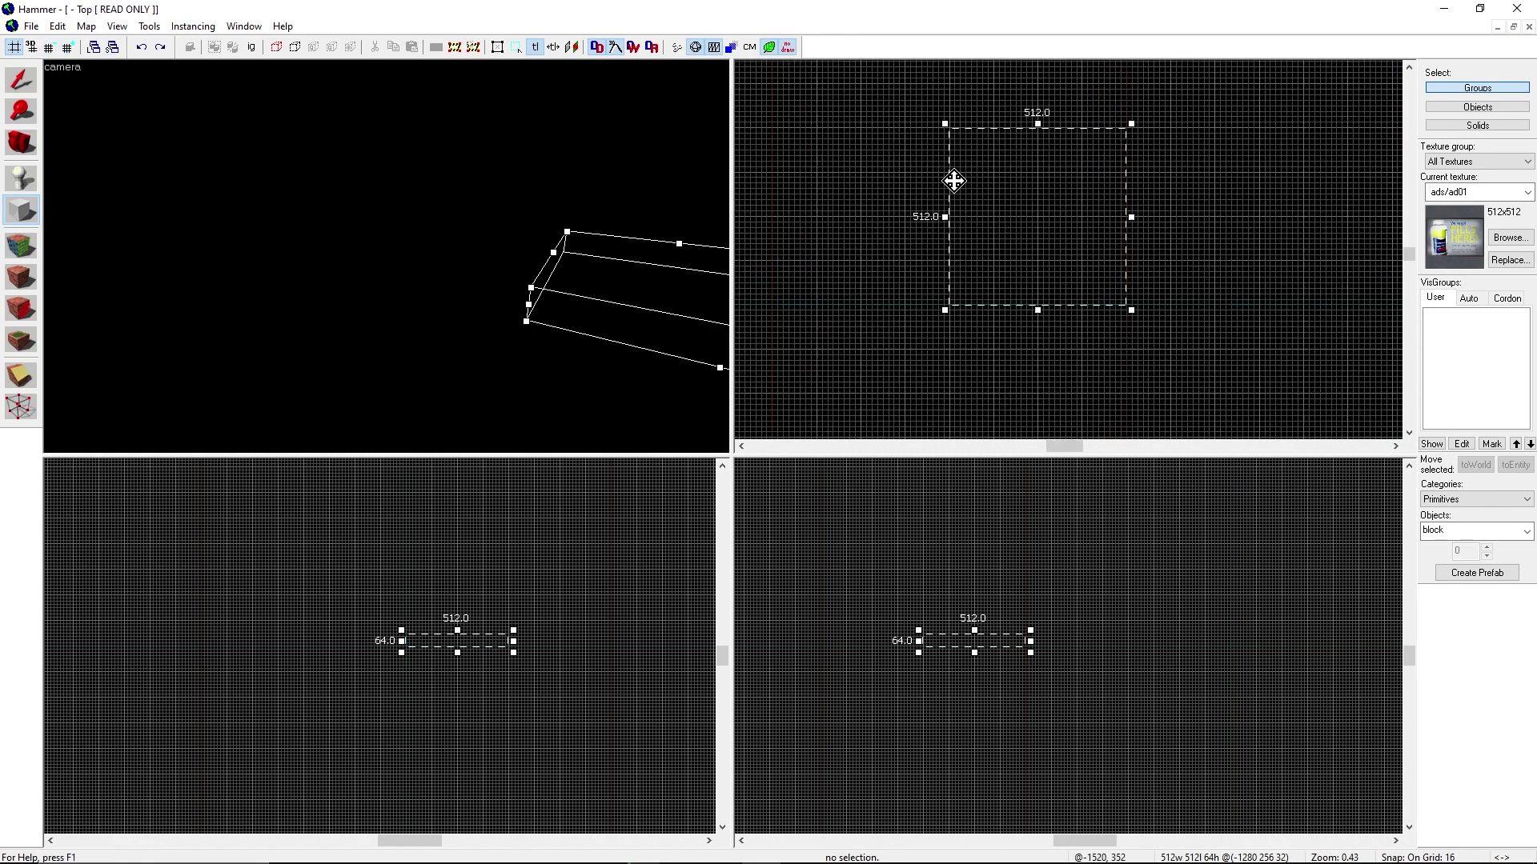
pyautogui.moveTo(1166, 336)
pyautogui.mouseDown()
pyautogui.moveTo(1065, 235)
pyautogui.moveTo(1128, 293)
pyautogui.mouseUp()
pyautogui.moveTo(1141, 317); pyautogui.dragTo(1101, 284)
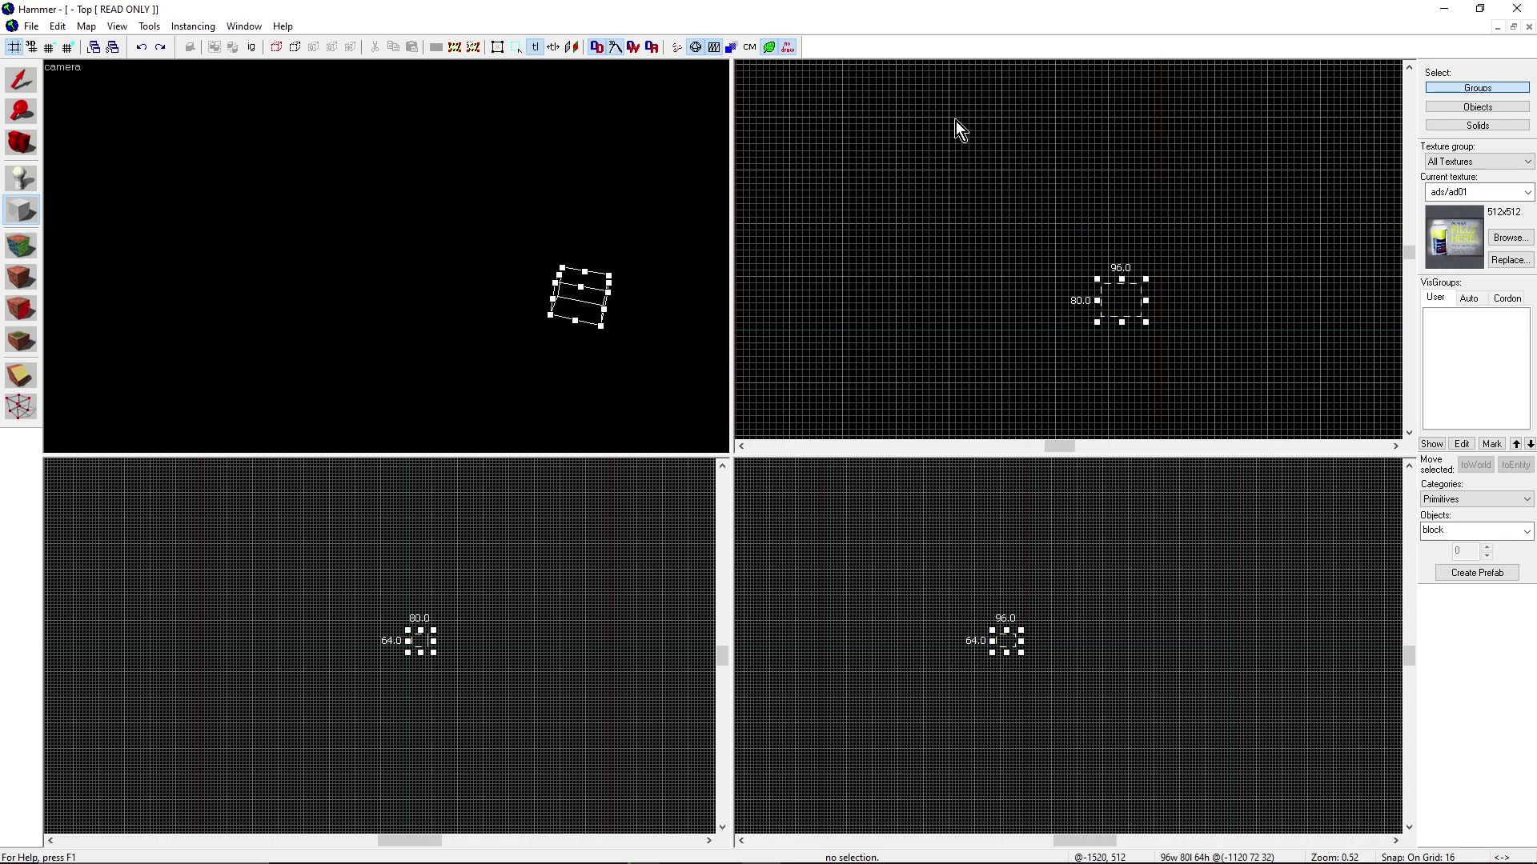
pyautogui.moveTo(952, 121)
pyautogui.mouseDown()
pyautogui.moveTo(1103, 314)
pyautogui.moveTo(1029, 217)
pyautogui.mouseUp()
pyautogui.moveTo(1130, 327); pyautogui.dragTo(1123, 319)
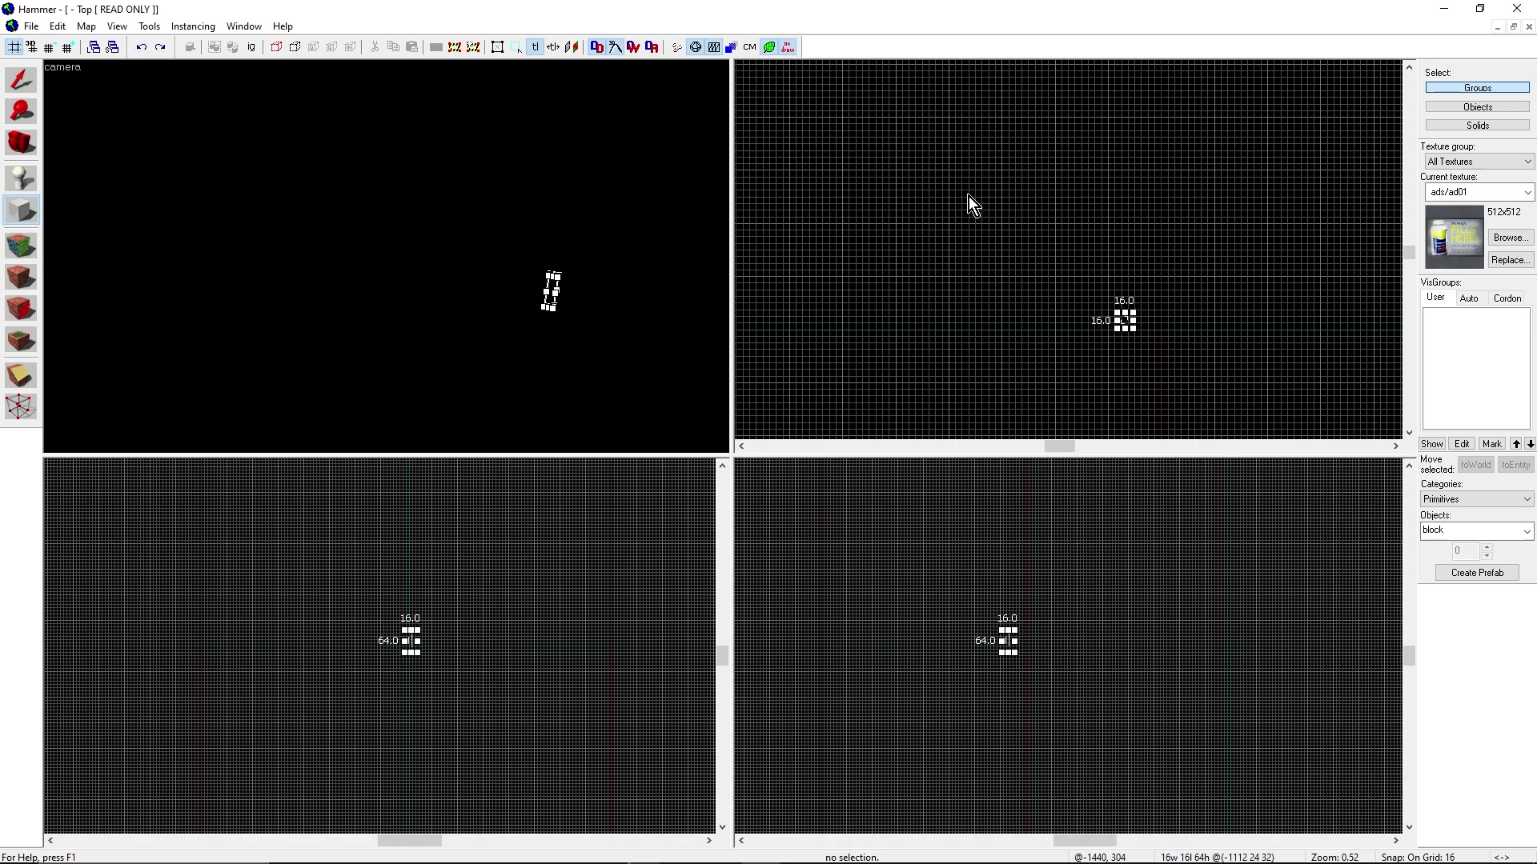
# Step: Increase the grid size to 32 and draw a 288 by 256 unit block outline in the top view
pyautogui.click(69, 49)
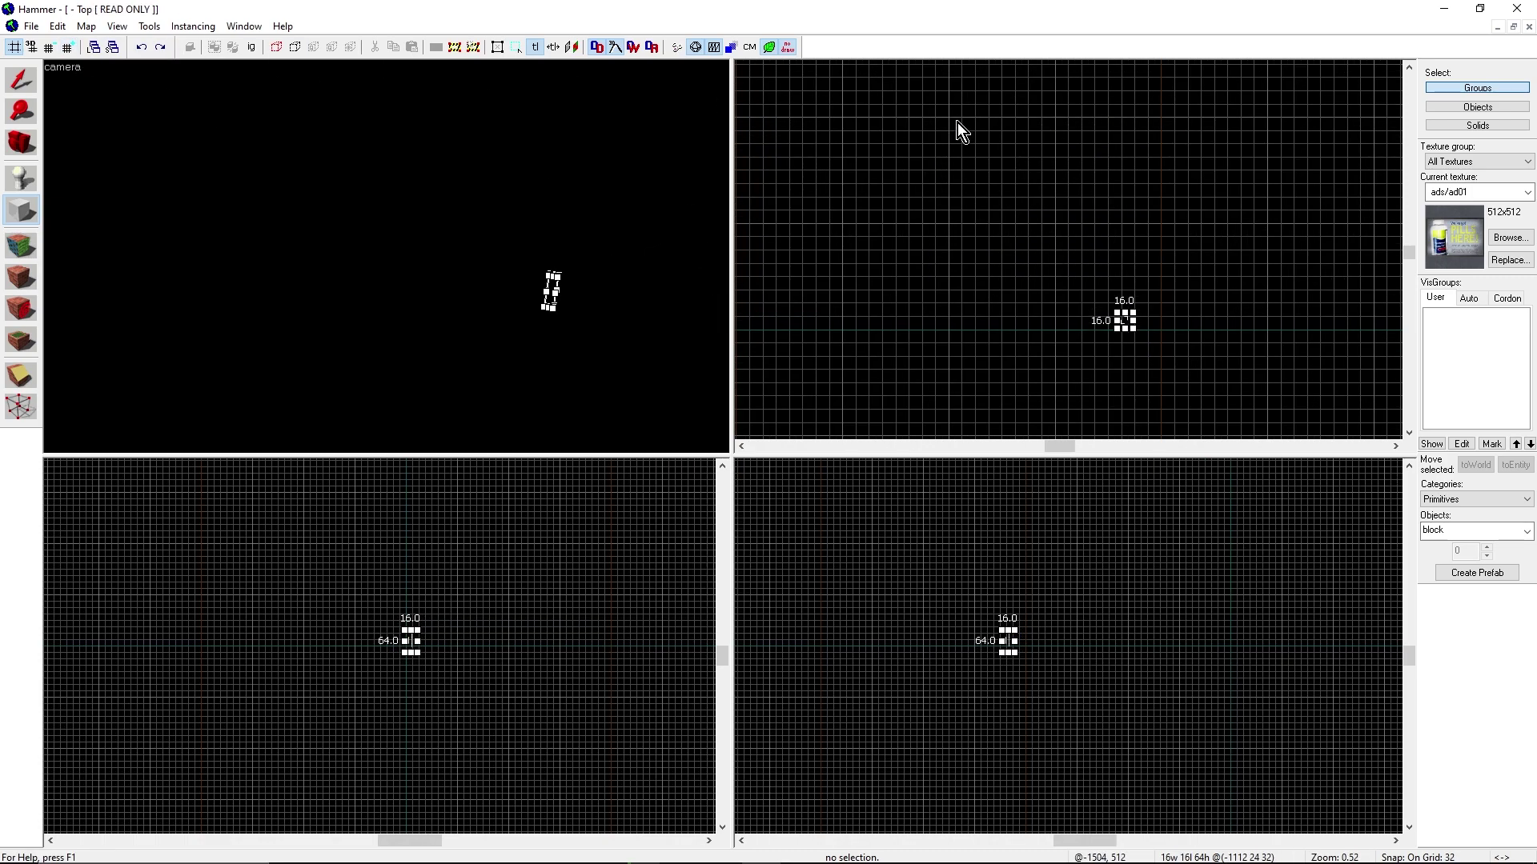
pyautogui.moveTo(952, 120); pyautogui.dragTo(1072, 231)
# Step: Reduce the grid size to 4 and draw a 104 by 24 unit block outline in the top view
pyautogui.click(50, 48)
pyautogui.click(50, 49)
pyautogui.click(49, 49)
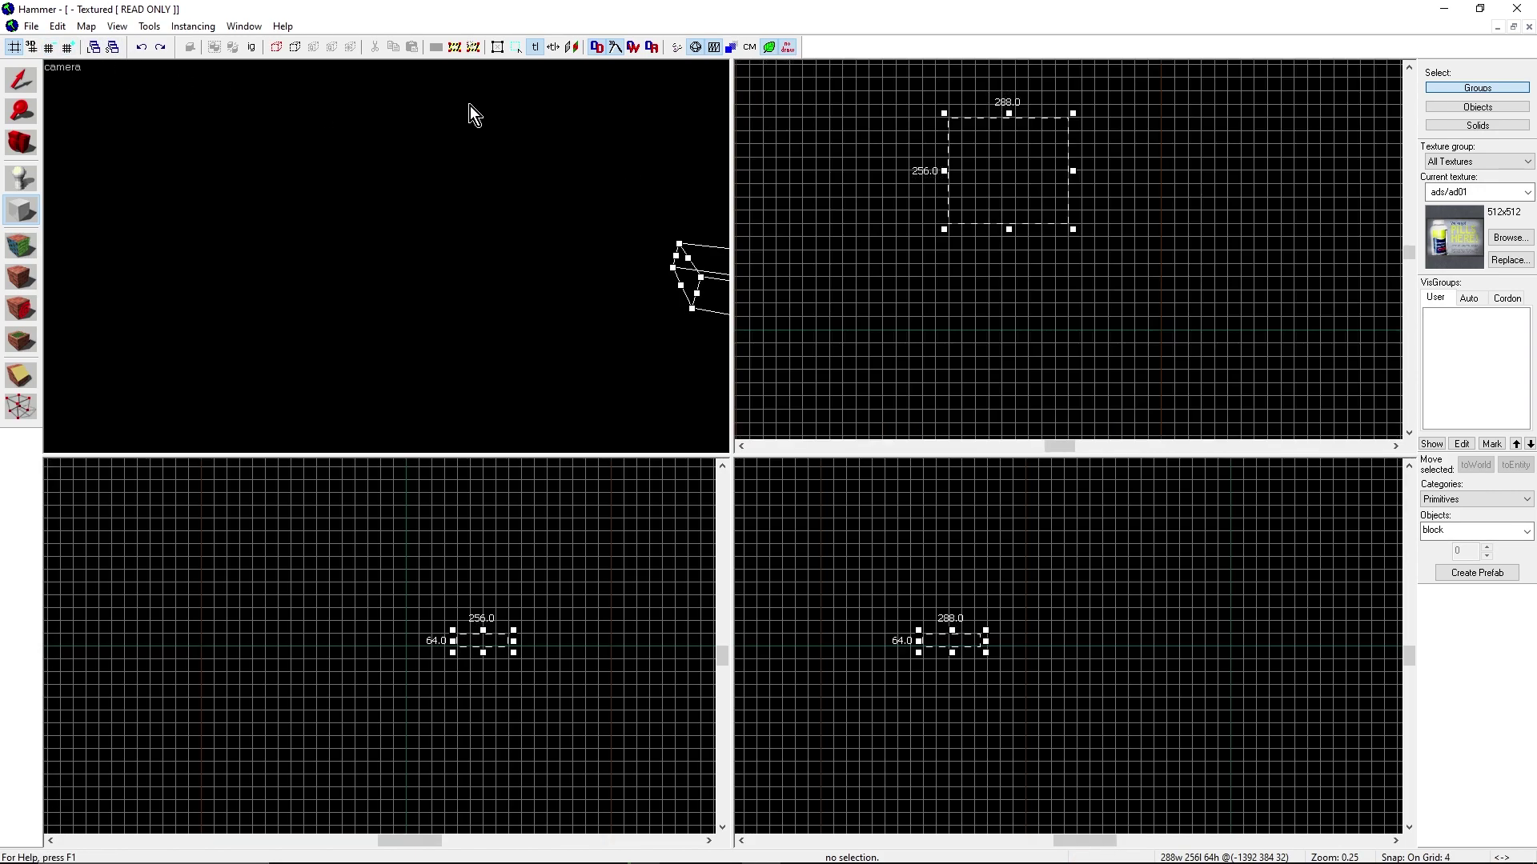
pyautogui.scroll(3, 1037, 208)
pyautogui.moveTo(1135, 277)
pyautogui.mouseDown()
pyautogui.moveTo(1019, 192)
pyautogui.moveTo(1019, 223)
pyautogui.moveTo(1129, 254)
pyautogui.moveTo(1117, 293)
pyautogui.mouseUp()
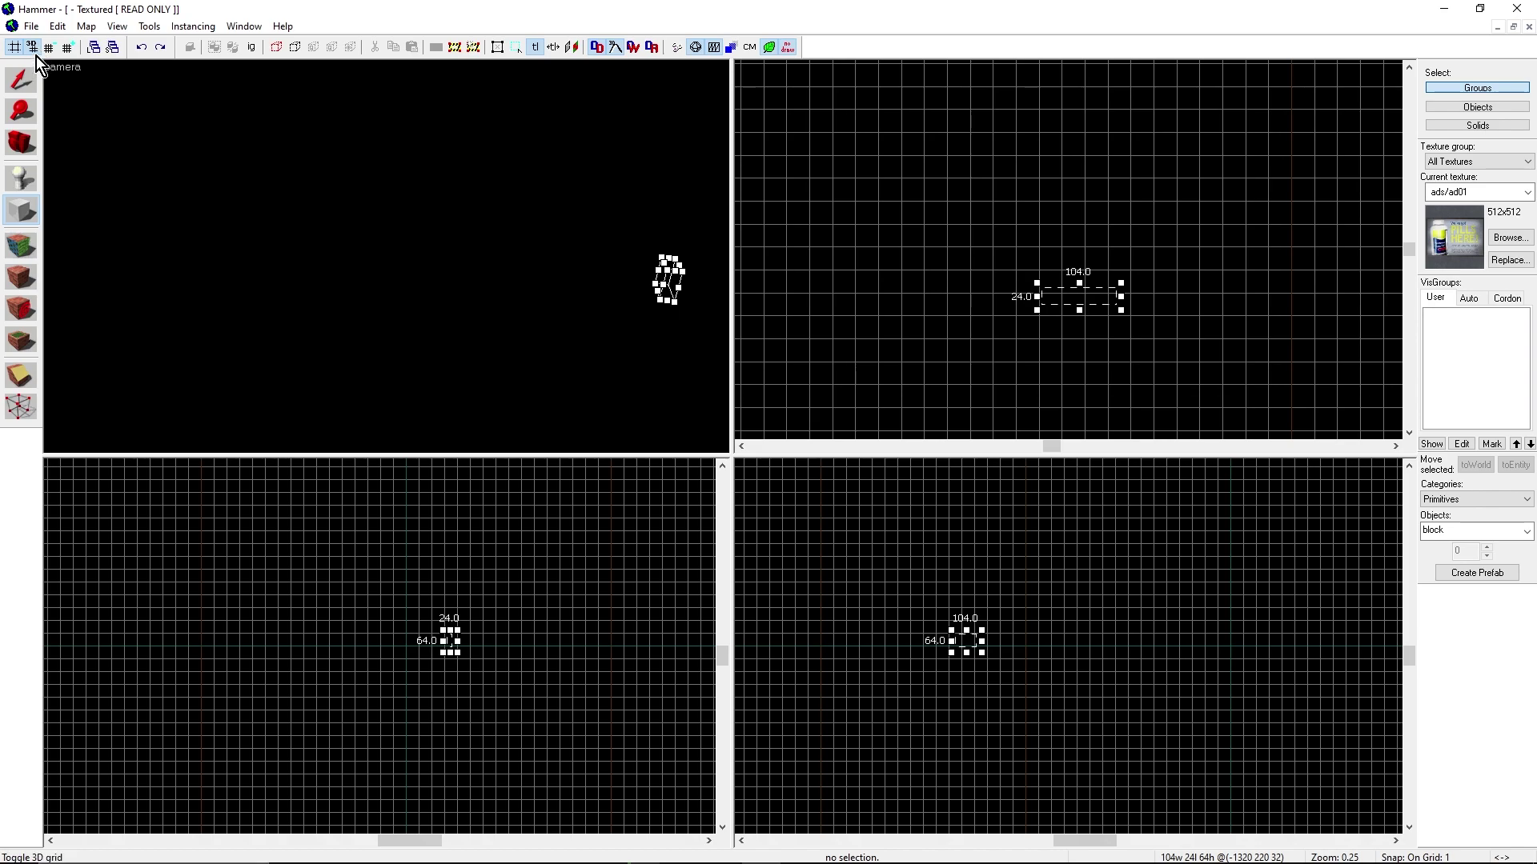
# Step: Enlarge the block outline to 202 by 95 units in the top view and set the grid size to 32
pyautogui.moveTo(1032, 284); pyautogui.dragTo(966, 233)
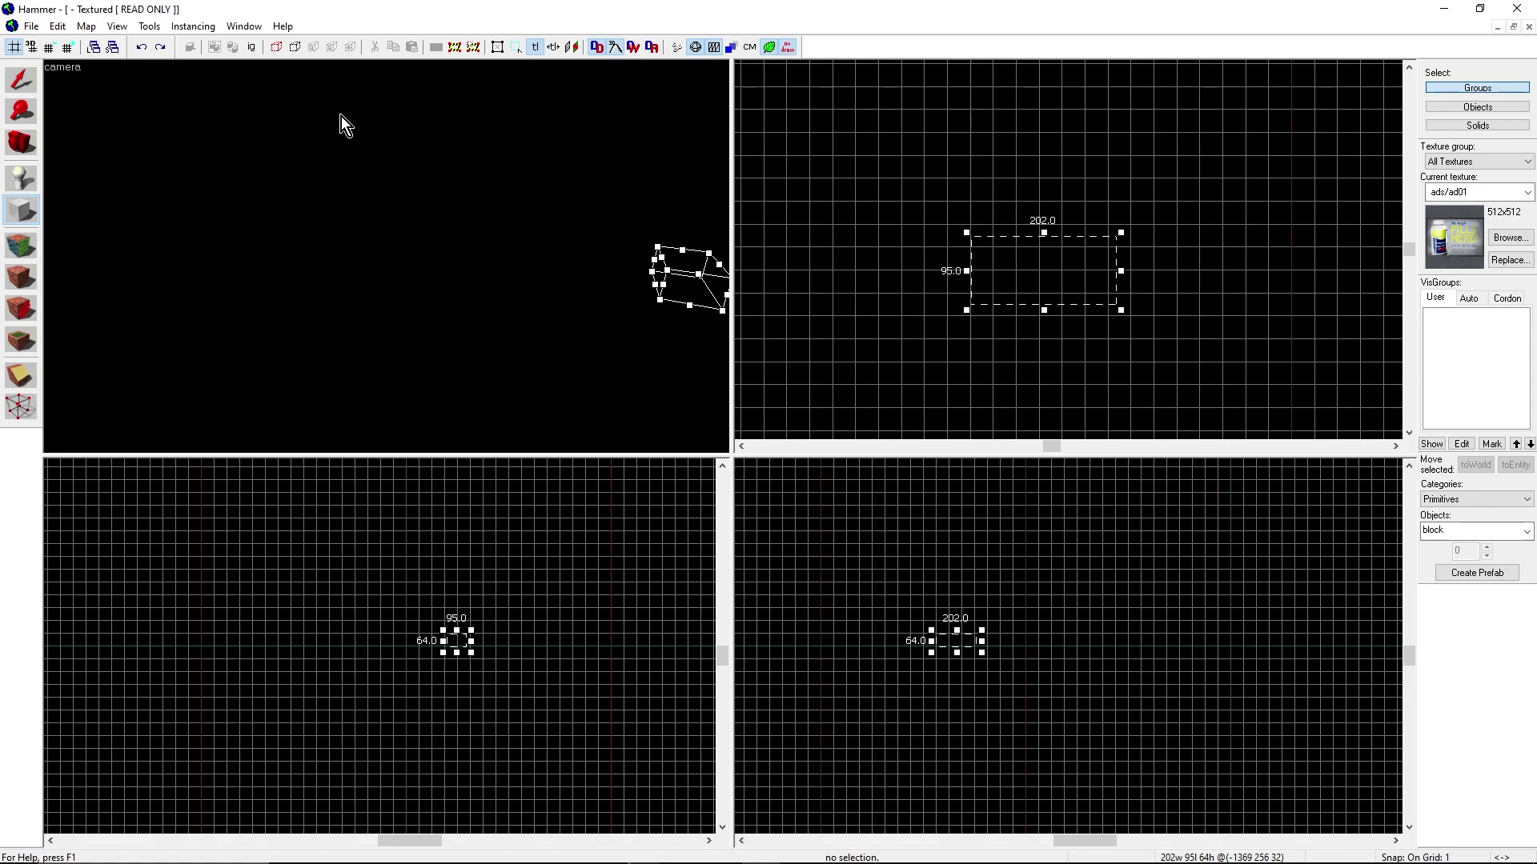
pyautogui.click(69, 47)
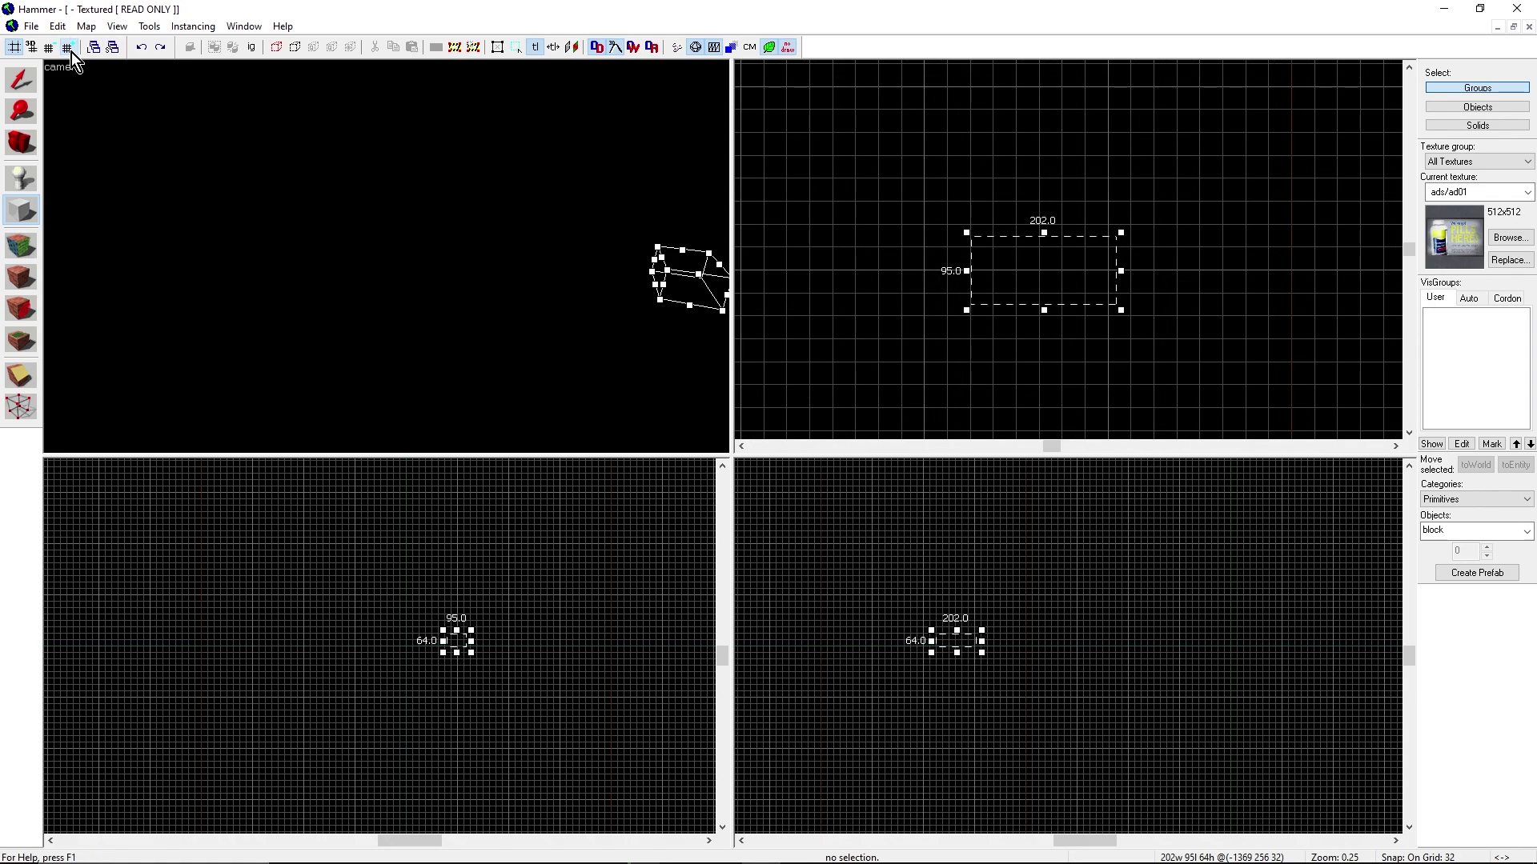
pyautogui.click(69, 48)
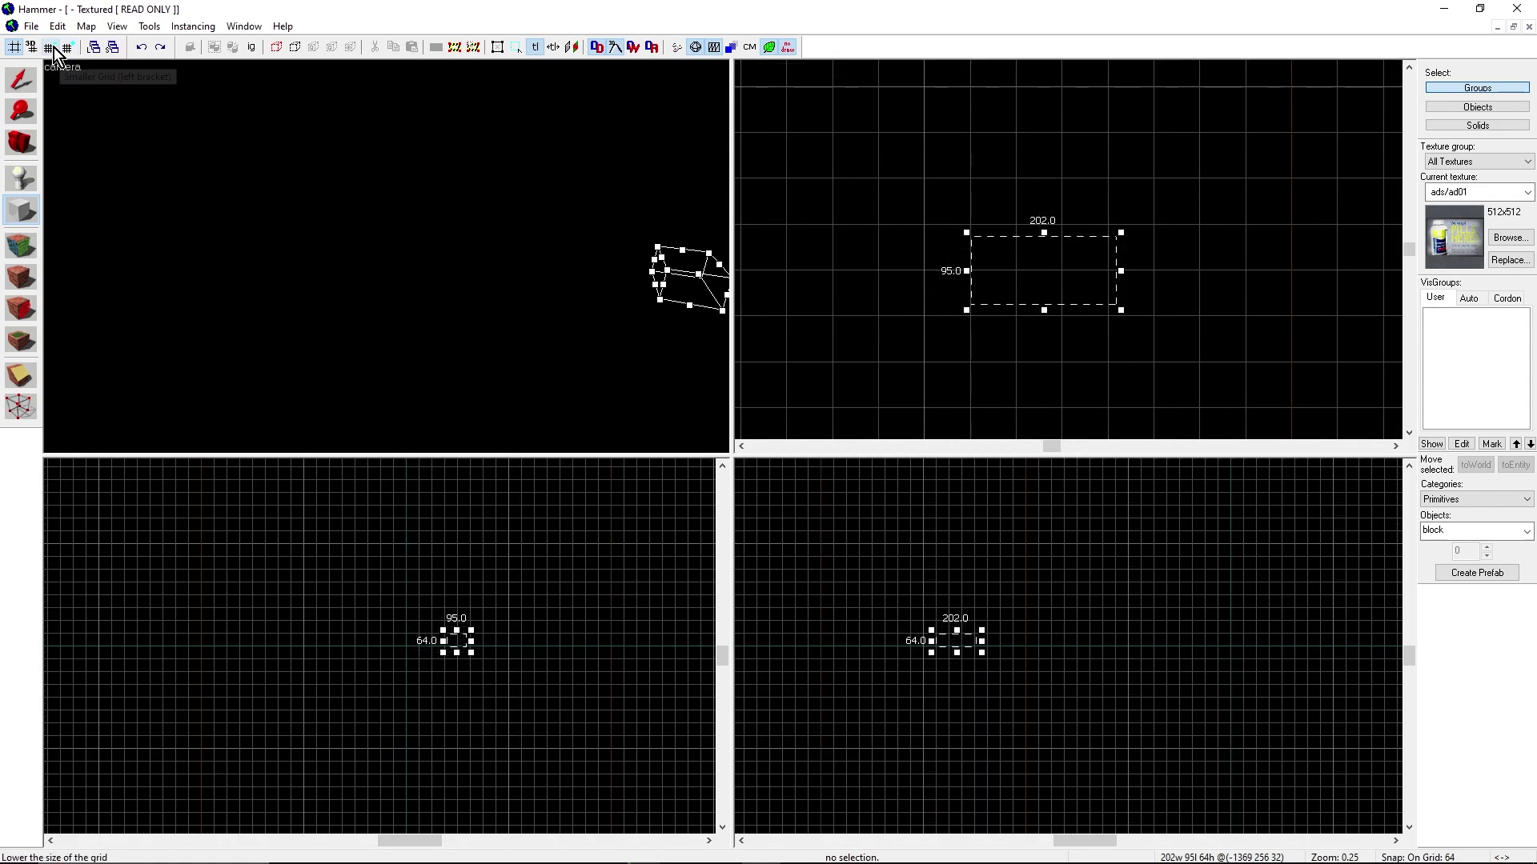
pyautogui.click(50, 47)
# Step: Move the block outline across the top view to about -325, 817
pyautogui.scroll(-3, 971, 229)
pyautogui.scroll(5, 939, 304)
pyautogui.moveTo(939, 304); pyautogui.dragTo(900, 180)
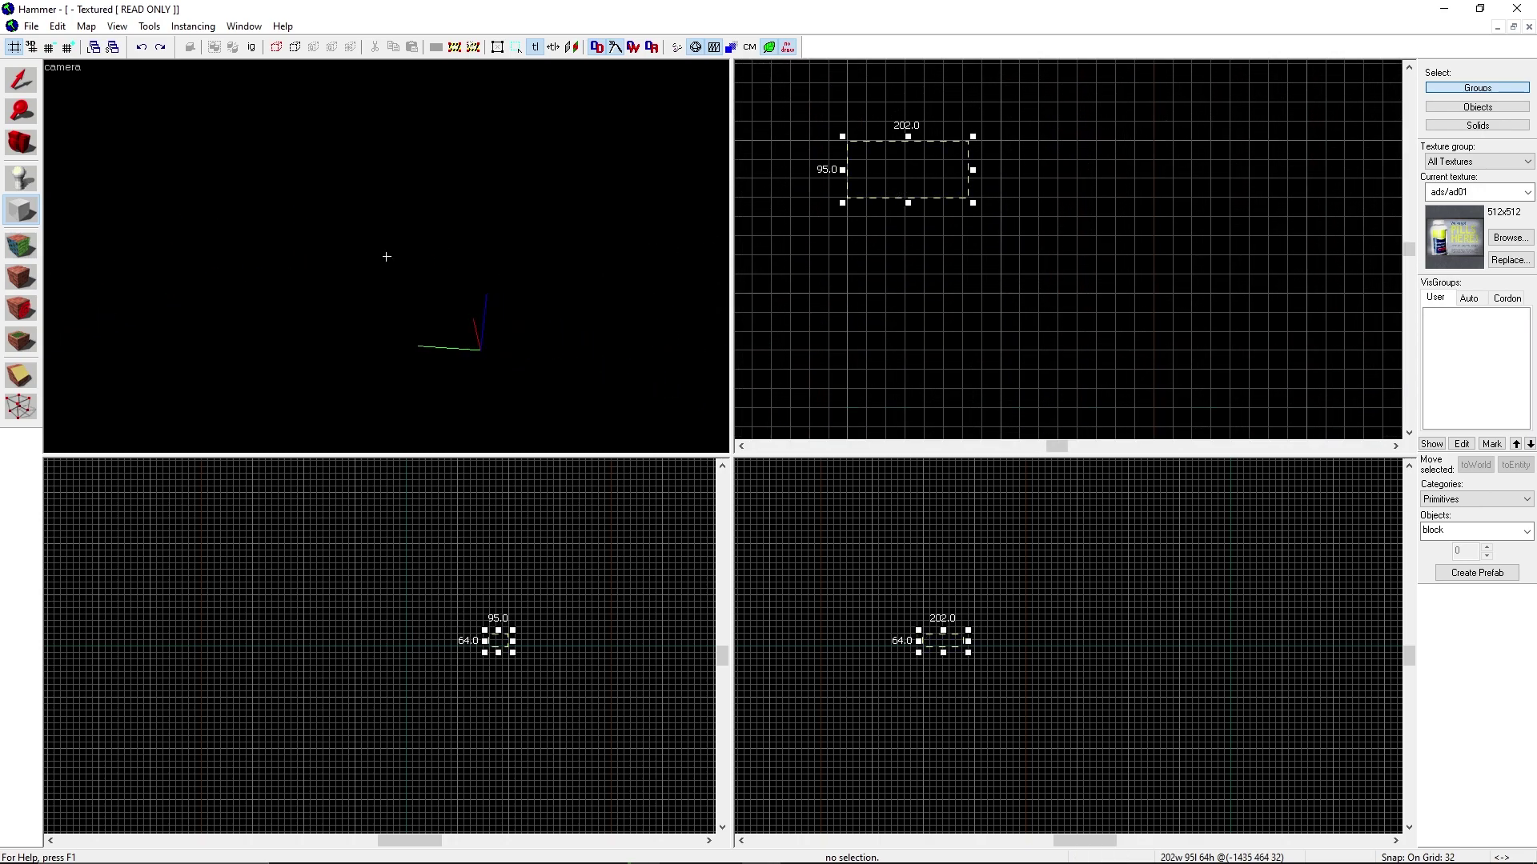
pyautogui.press('z')
pyautogui.scroll(-10, 1079, 209)
pyautogui.scroll(5, 1118, 187)
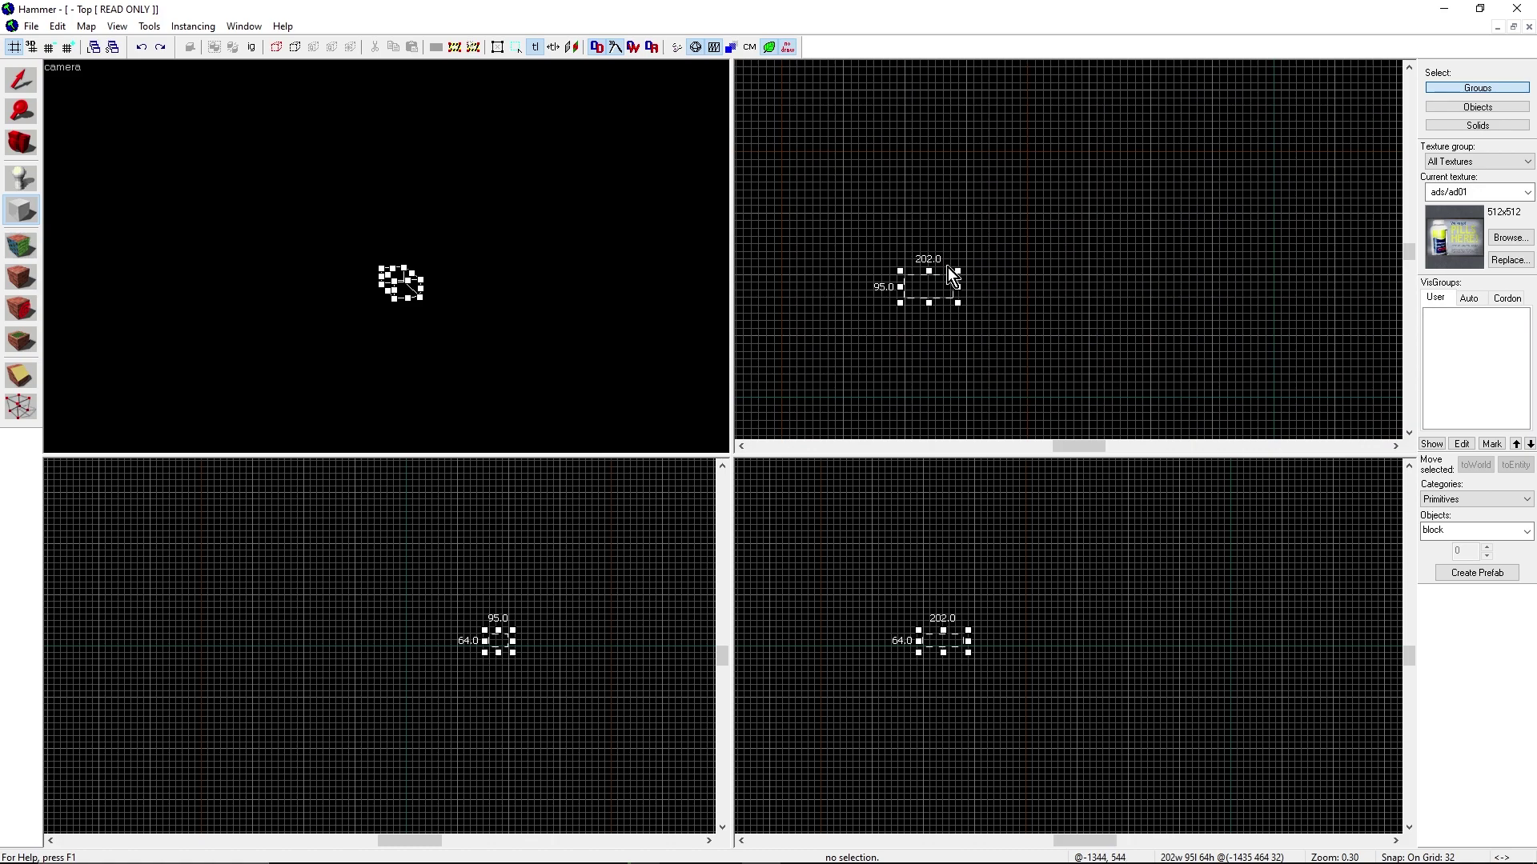
pyautogui.moveTo(952, 276); pyautogui.dragTo(1200, 202)
pyautogui.press('Right')
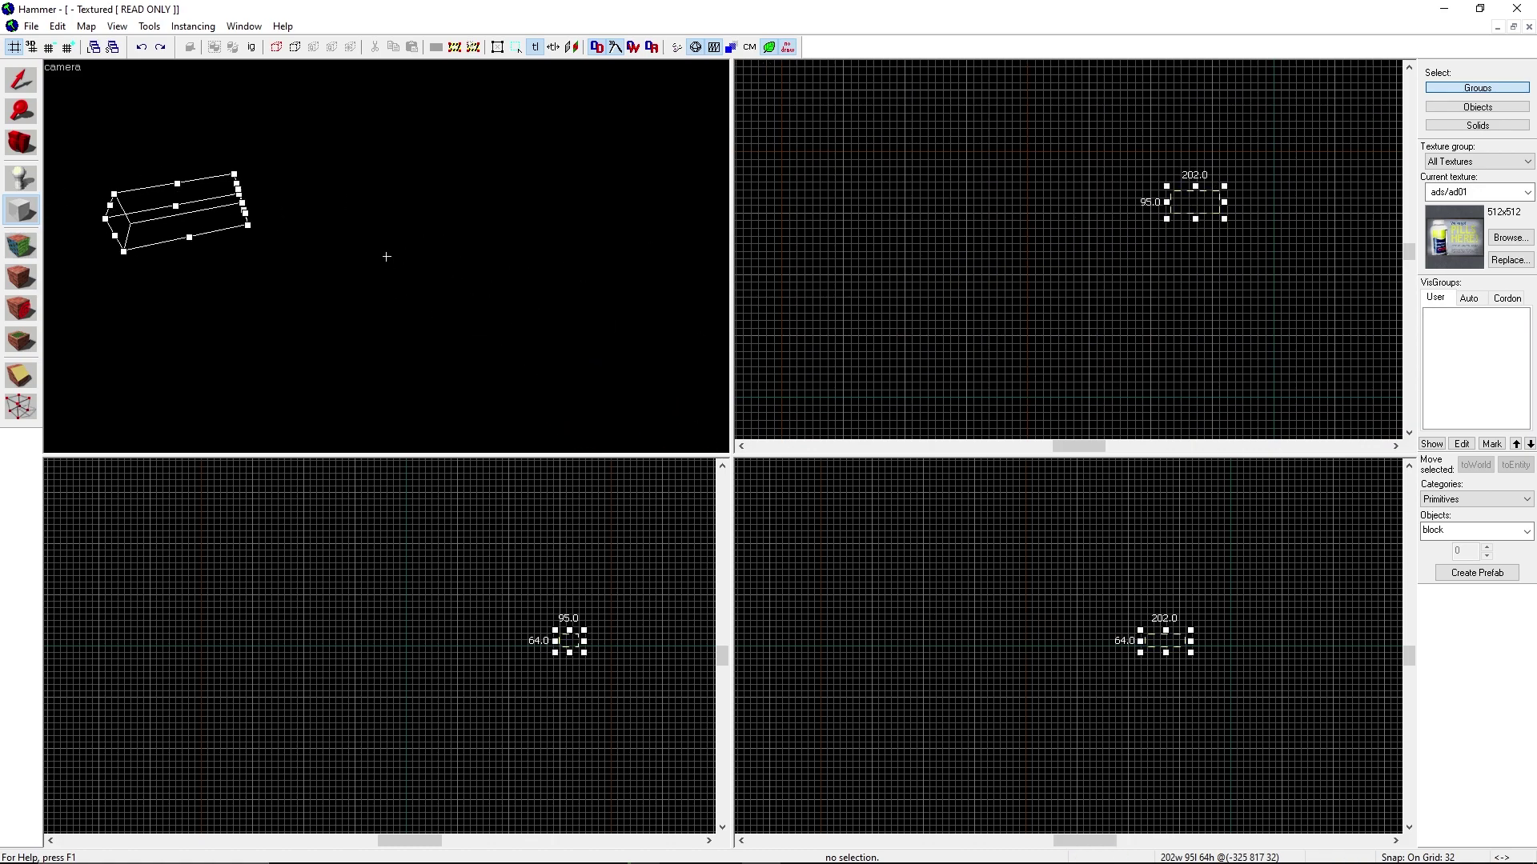
# Step: Move the block outline in the top view to about -261, 305 and view it in the camera view
pyautogui.press('z')
pyautogui.scroll(-4, 1121, 237)
pyautogui.scroll(4, 1218, 199)
pyautogui.moveTo(1097, 235); pyautogui.dragTo(1115, 353)
pyautogui.press('z')
pyautogui.hotkey('ctrl', 'shift', 'e')
pyautogui.hotkey('ctrl', 'shift', 'e')
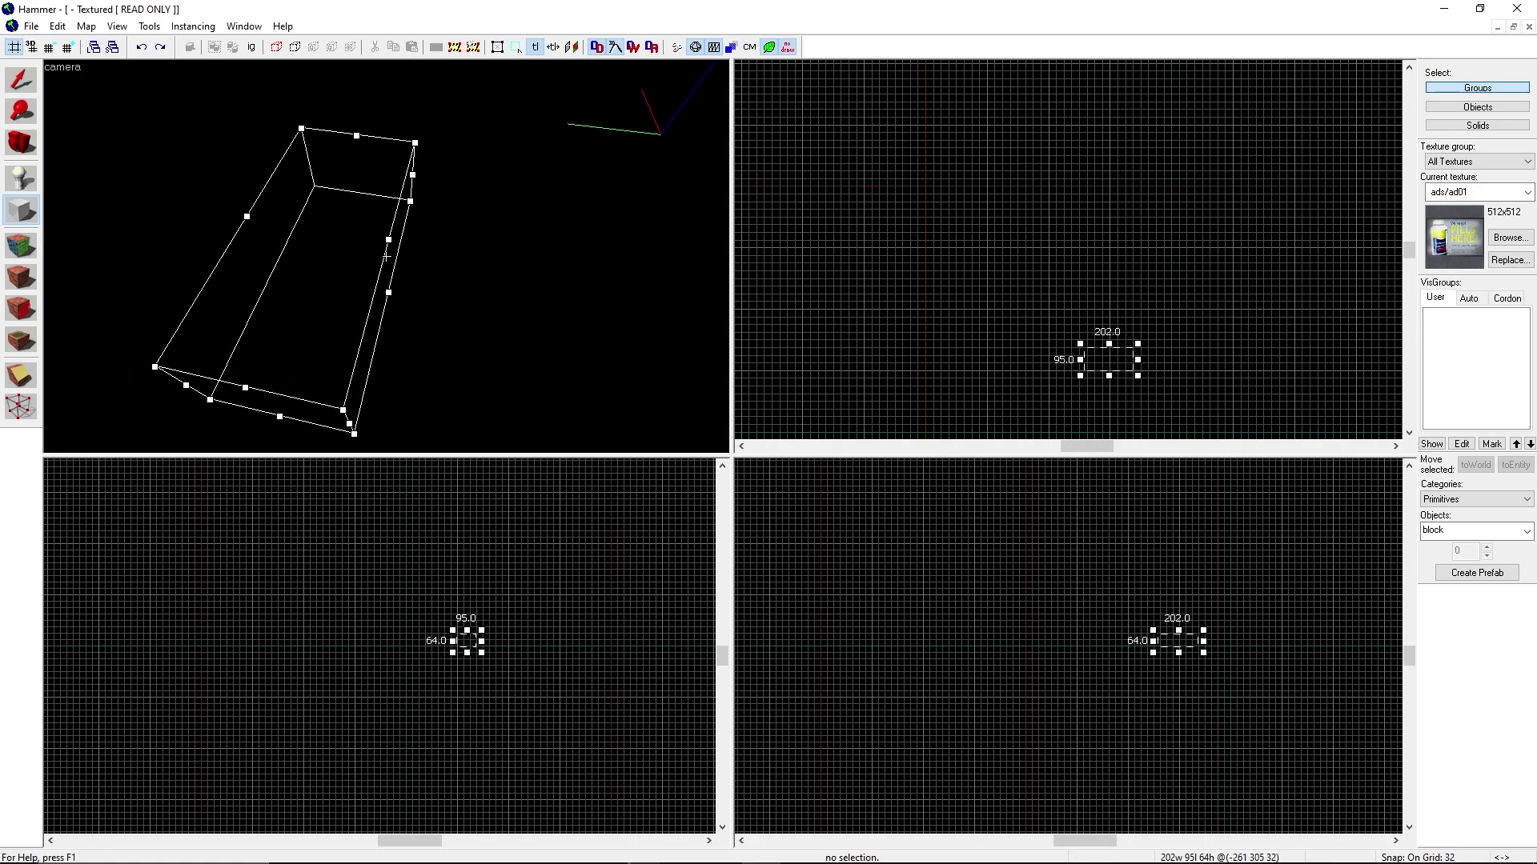
# Step: Draw a new 256 by 256 unit block outline in the top view
pyautogui.press('z')
pyautogui.scroll(3, 1111, 344)
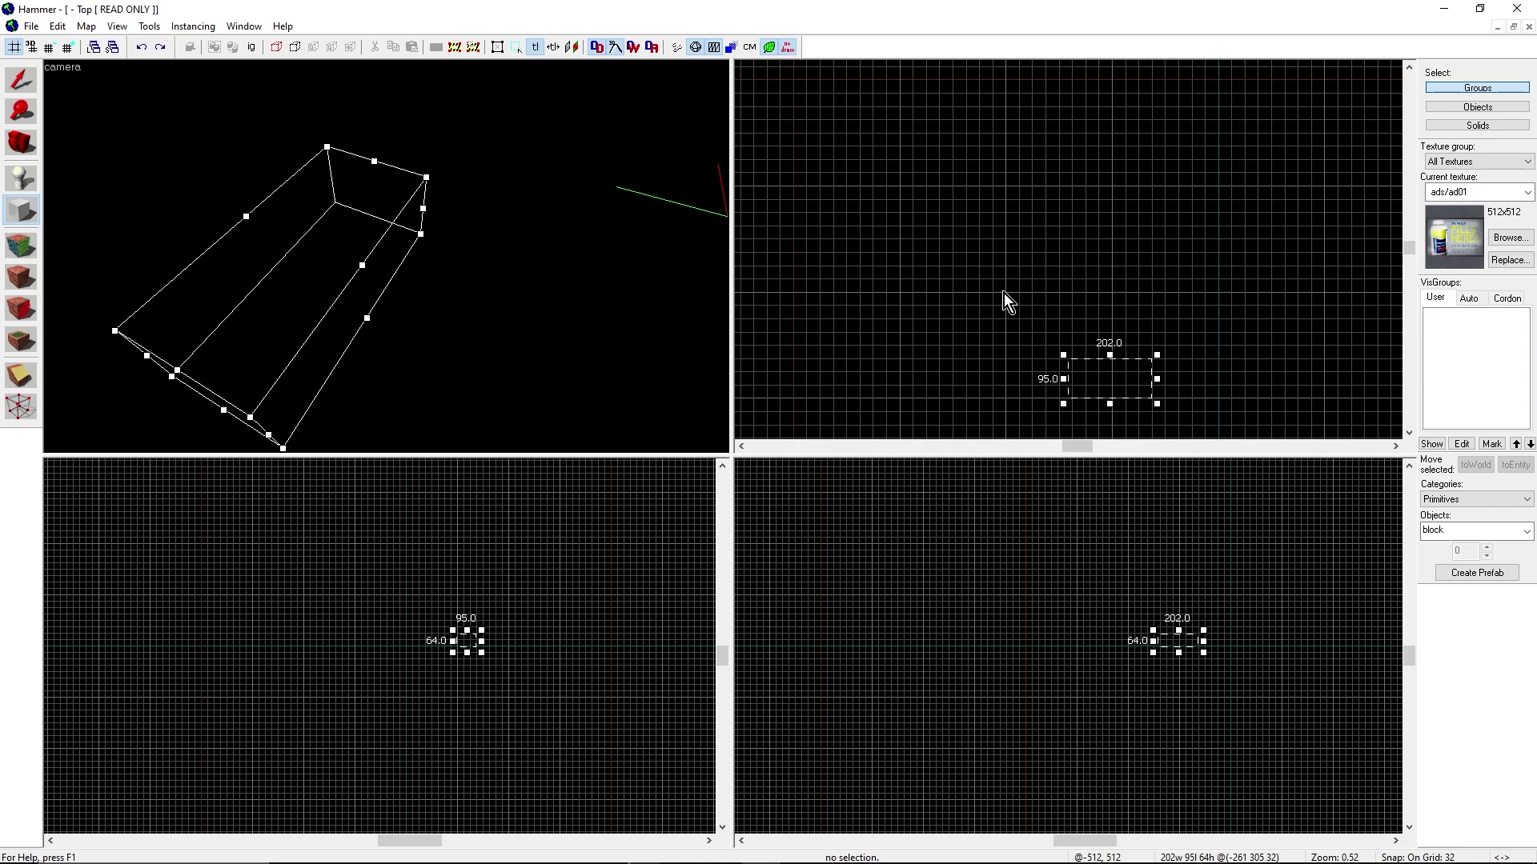
pyautogui.moveTo(1004, 293); pyautogui.dragTo(1115, 403)
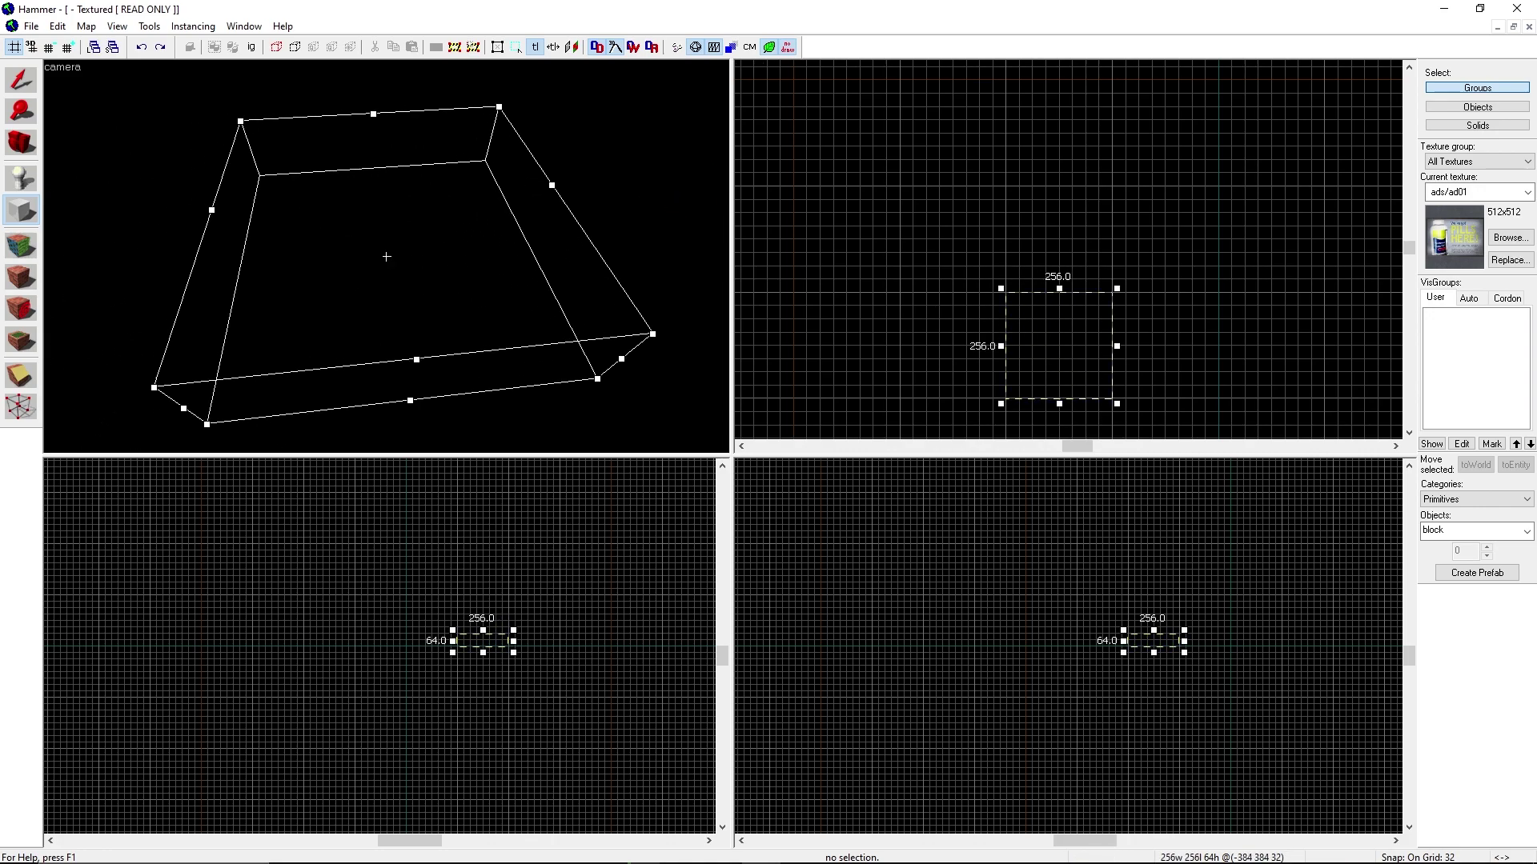
pyautogui.press('z')
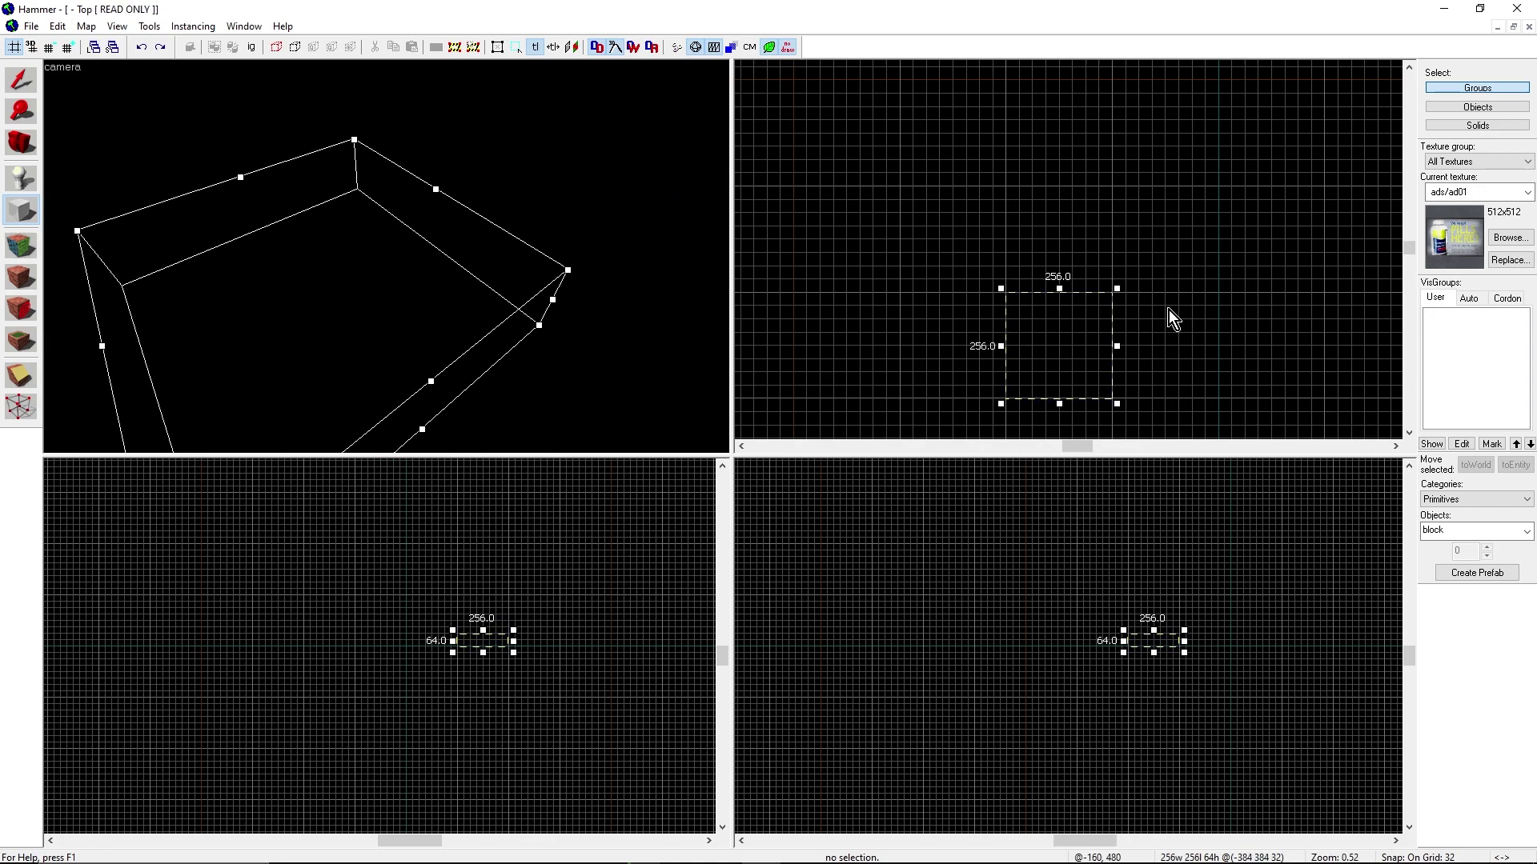
# Step: Browse the textures, filter them by "dev", and choose the grey dev/dev_measuregeneric01b texture
pyautogui.click(1509, 239)
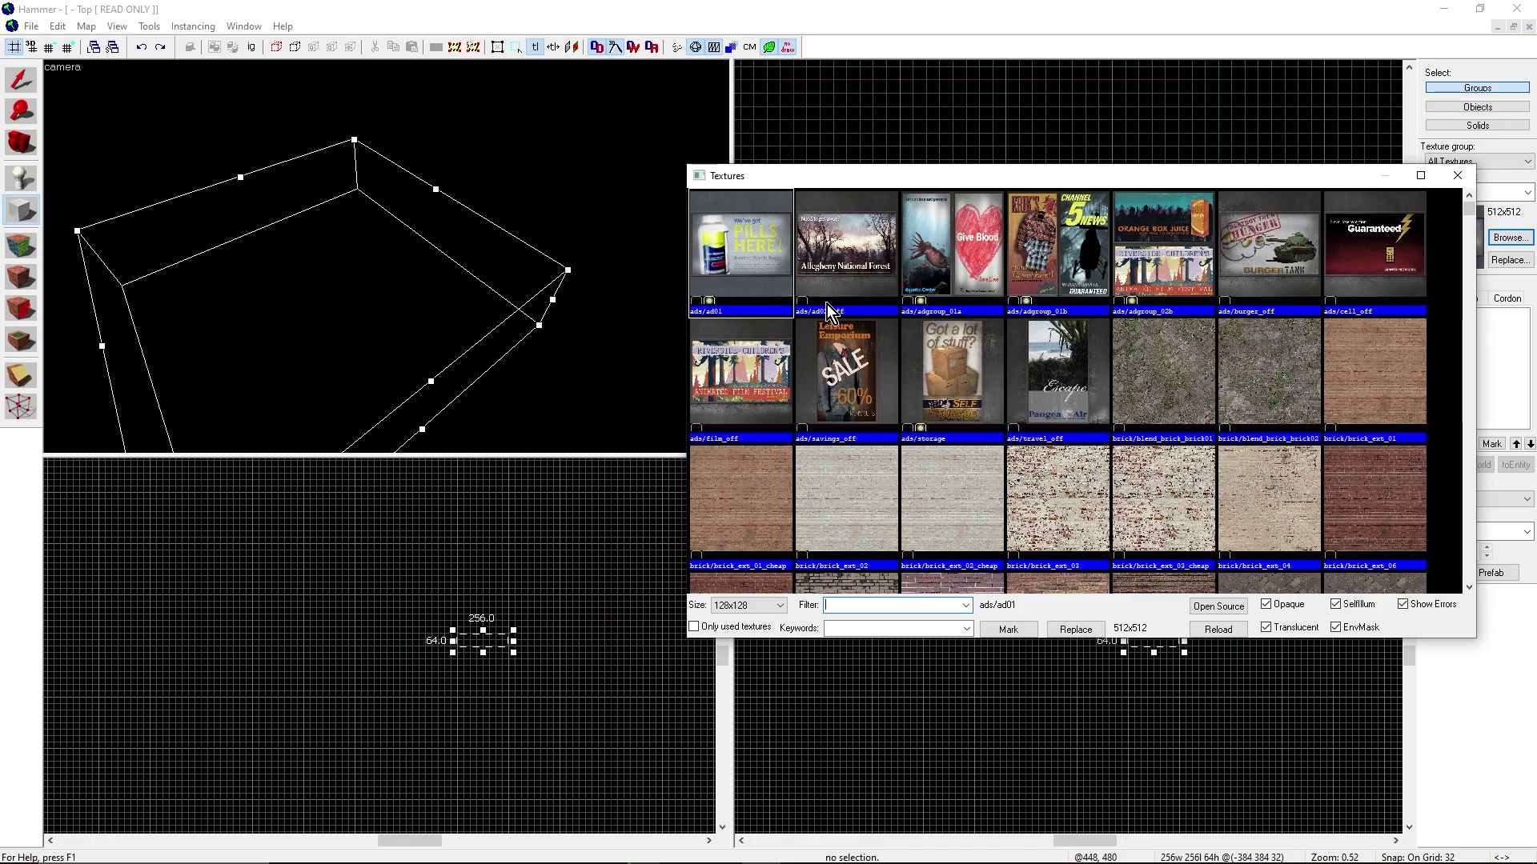
pyautogui.scroll(-15, 917, 522)
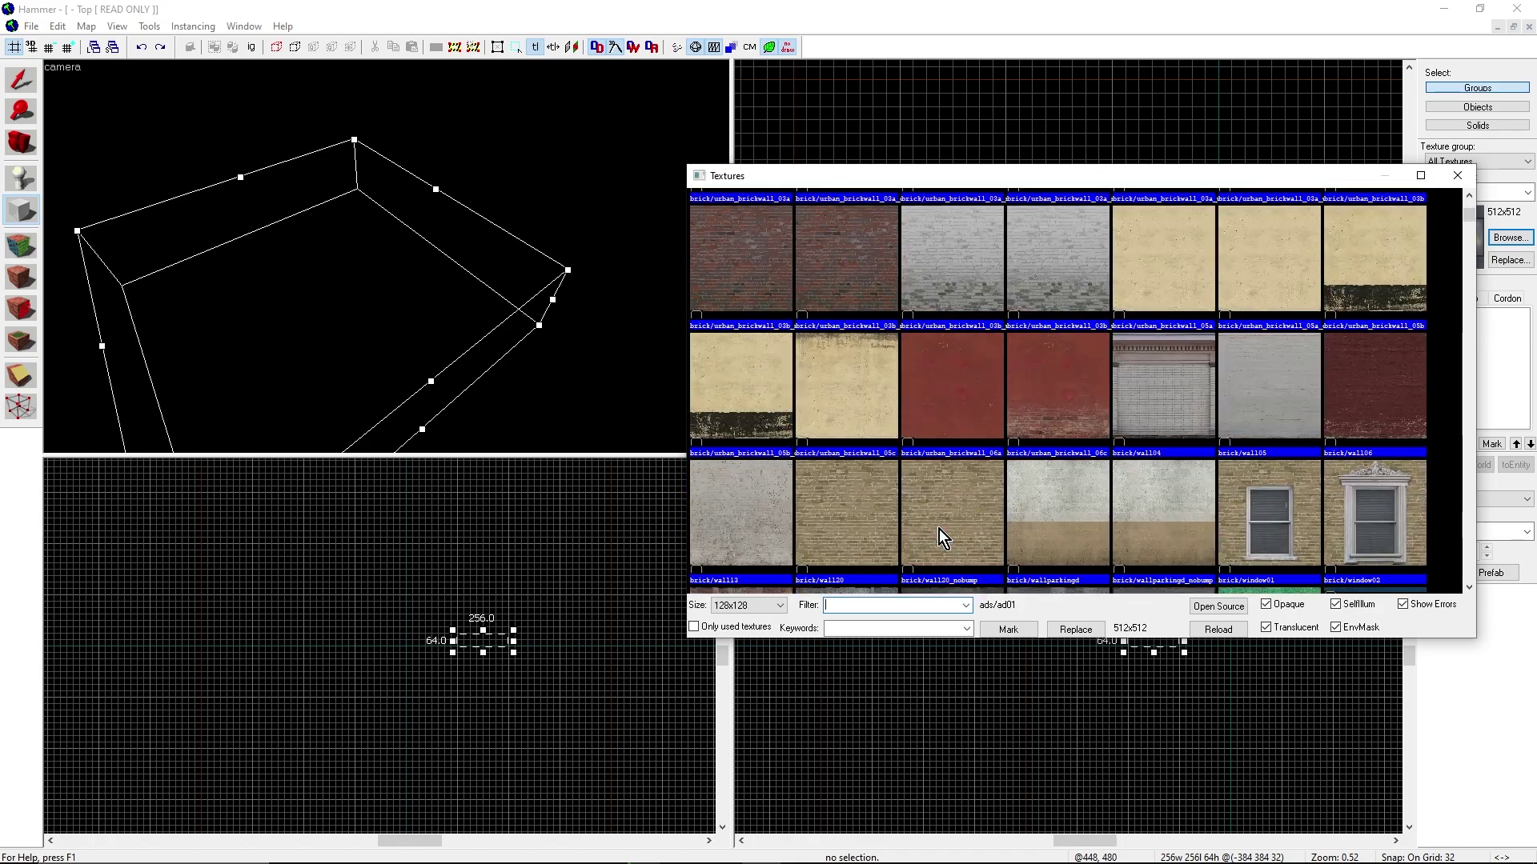
pyautogui.scroll(-15, 939, 528)
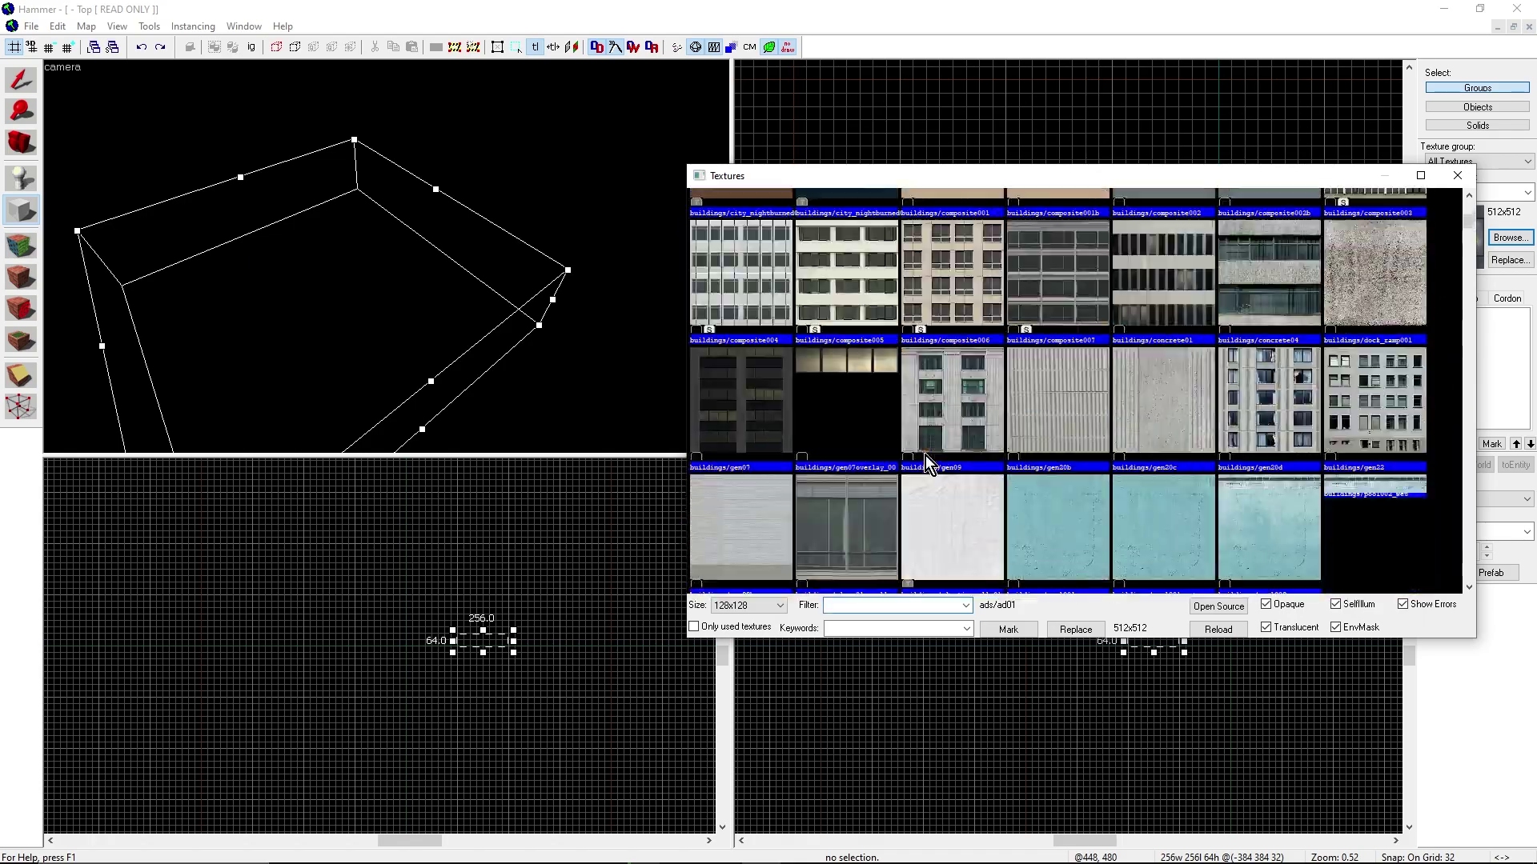
pyautogui.scroll(20, 926, 455)
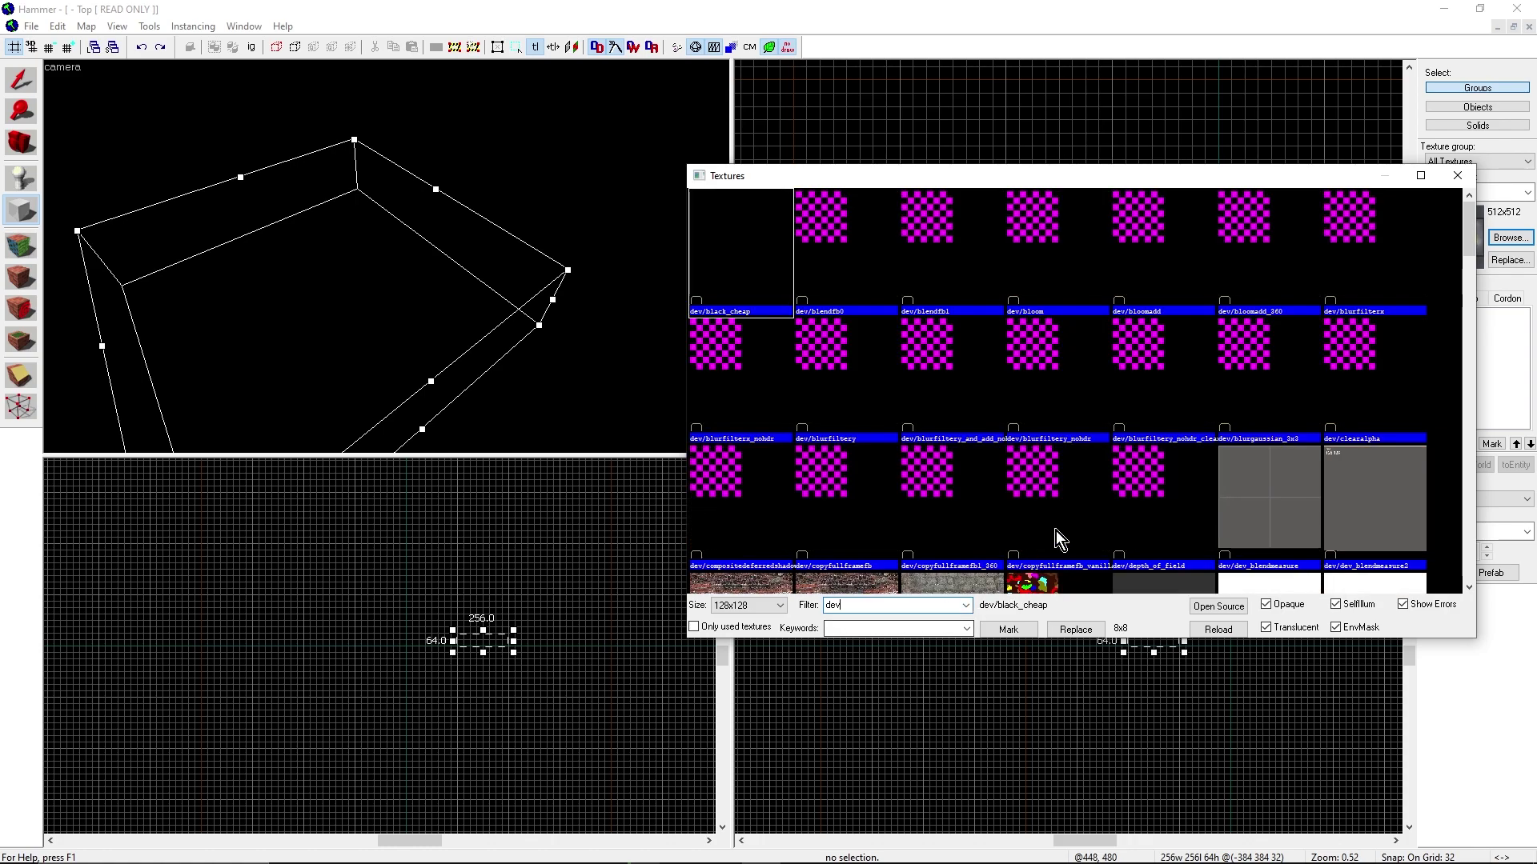
pyautogui.scroll(-4, 1198, 415)
pyautogui.scroll(-10, 1171, 418)
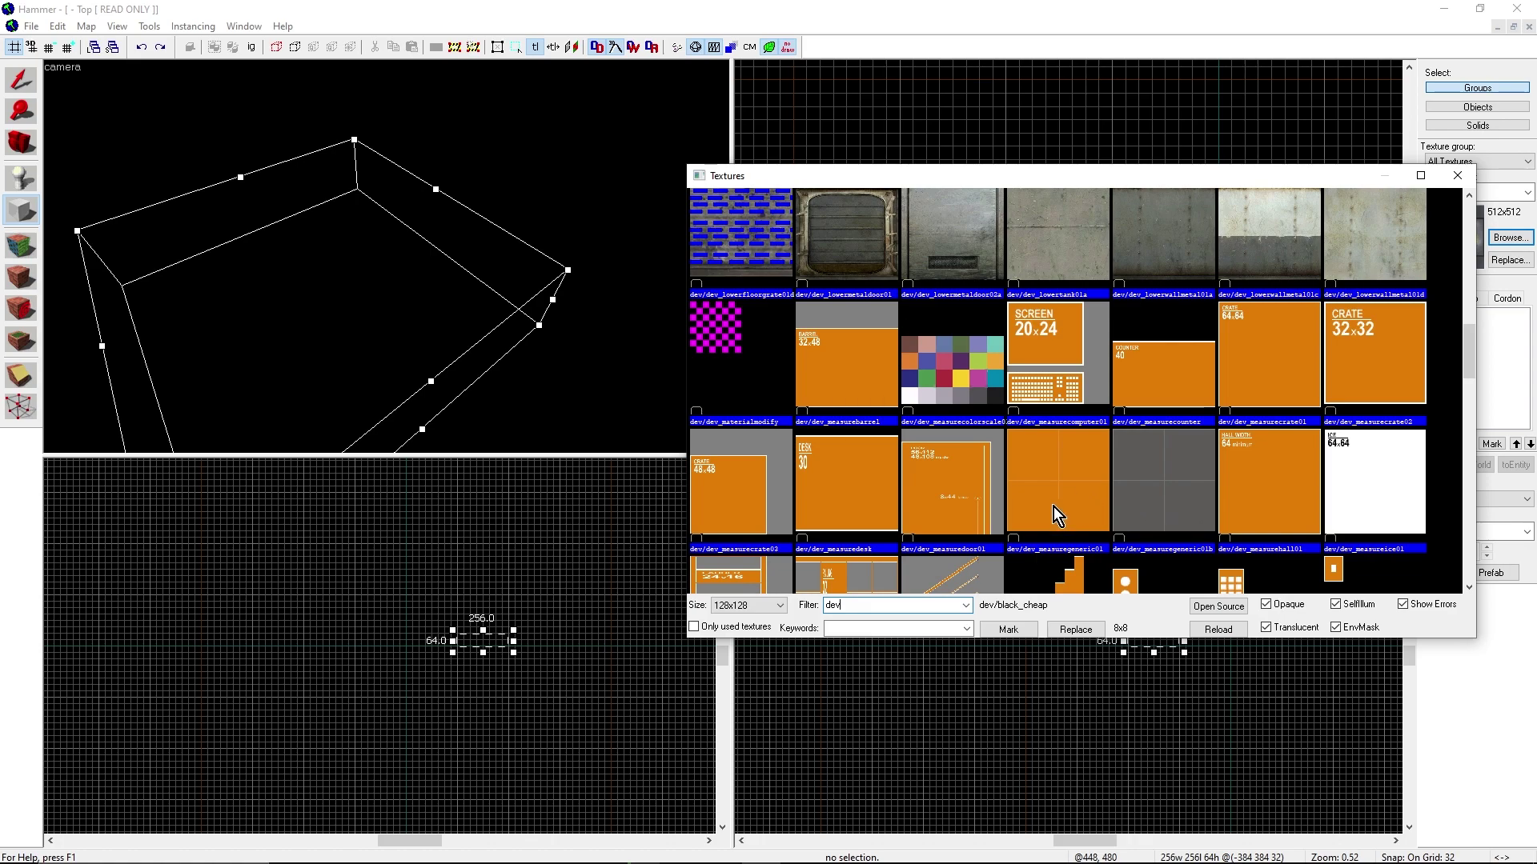
pyautogui.doubleClick(1148, 501)
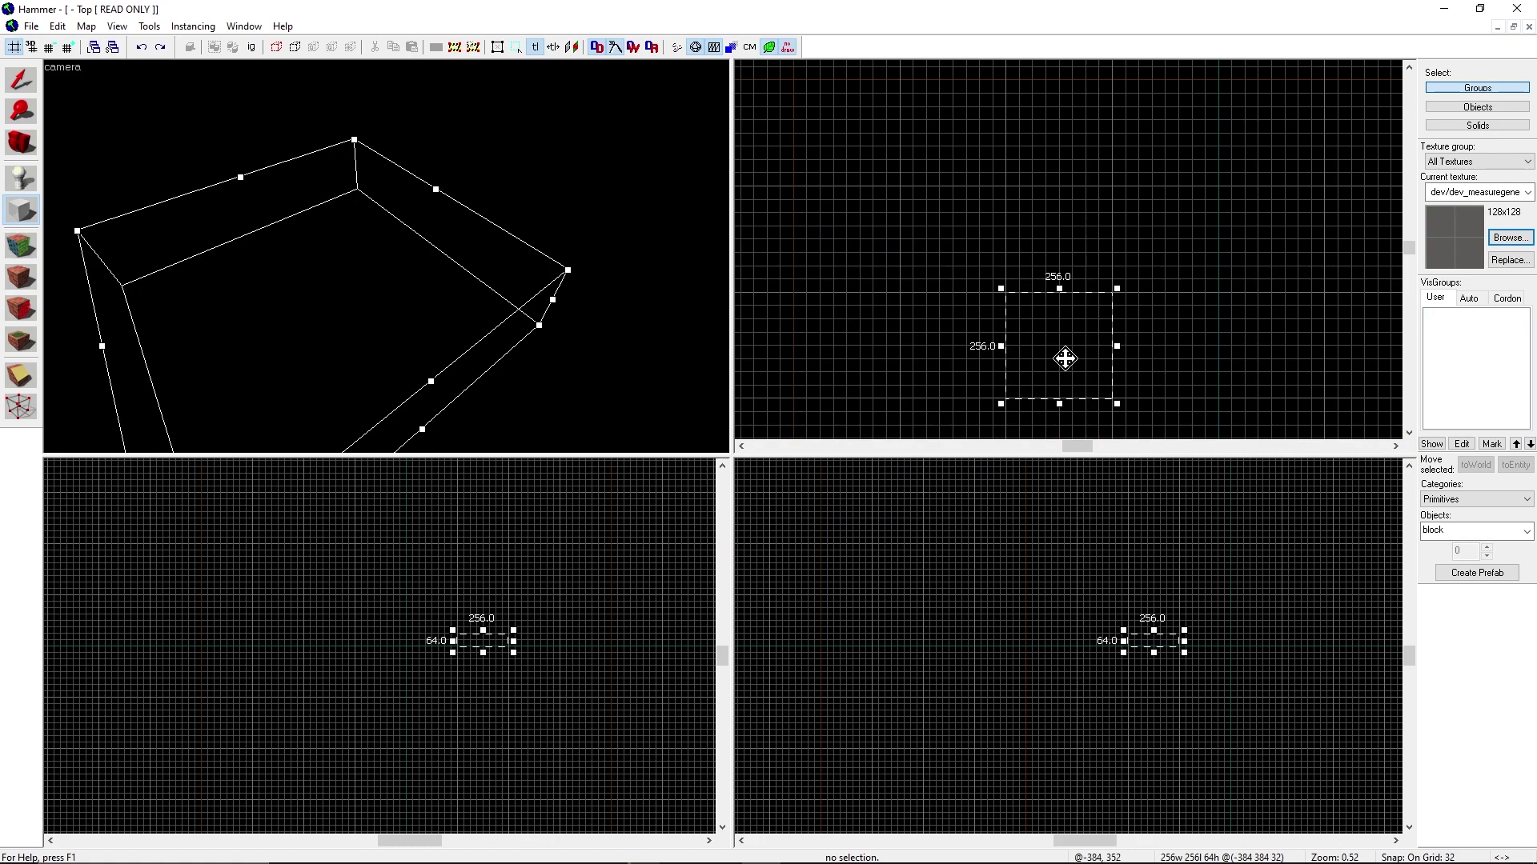
# Step: Create the solid block from the outline and look it over in the camera view
pyautogui.press('Return')
pyautogui.press('z')
pyautogui.press('w')
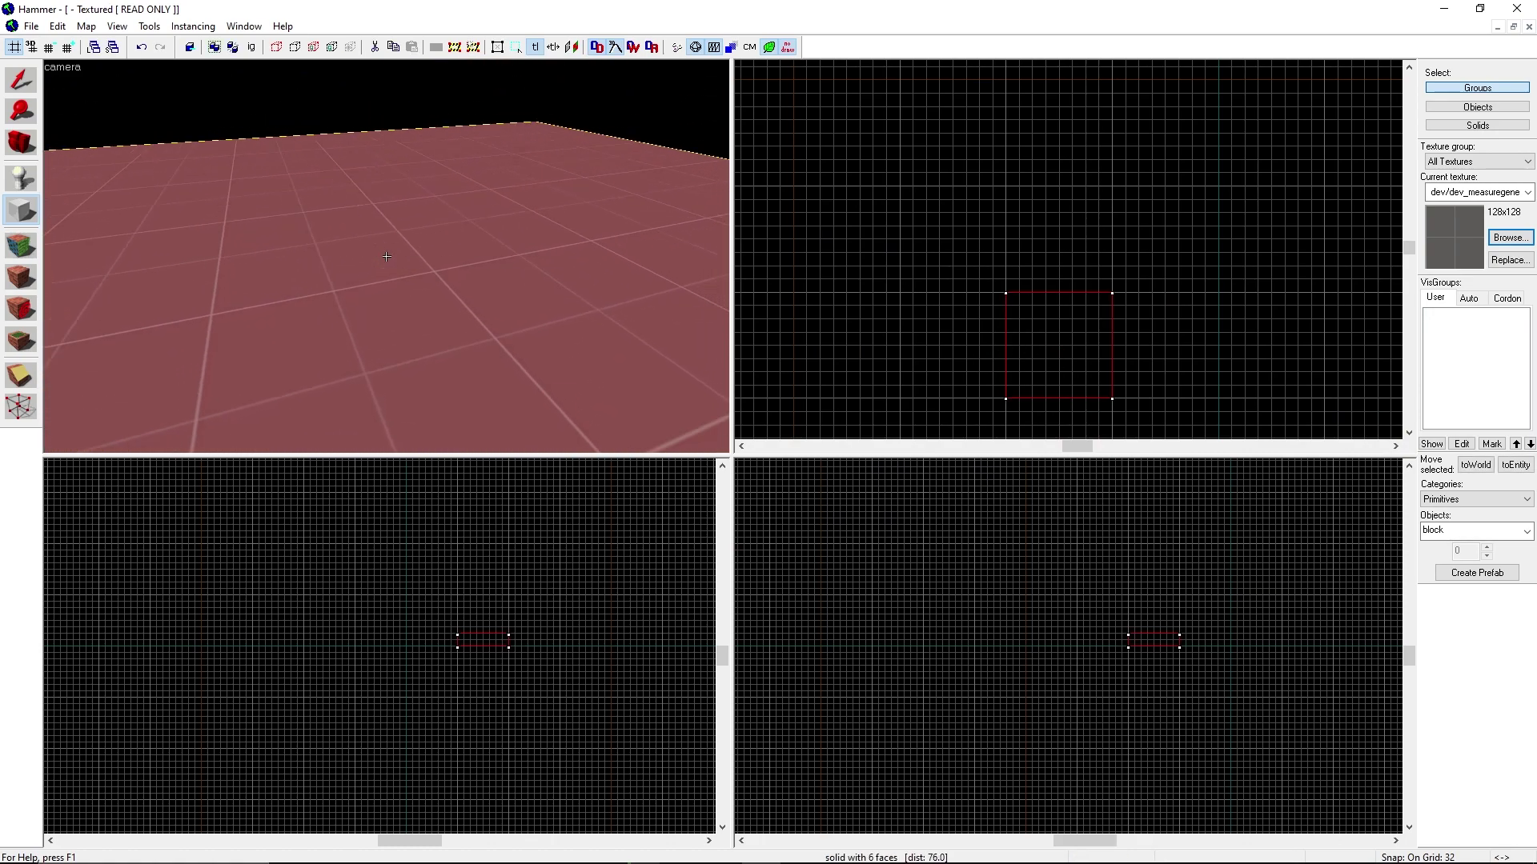
pyautogui.press('s')
pyautogui.press('w')
pyautogui.press('z')
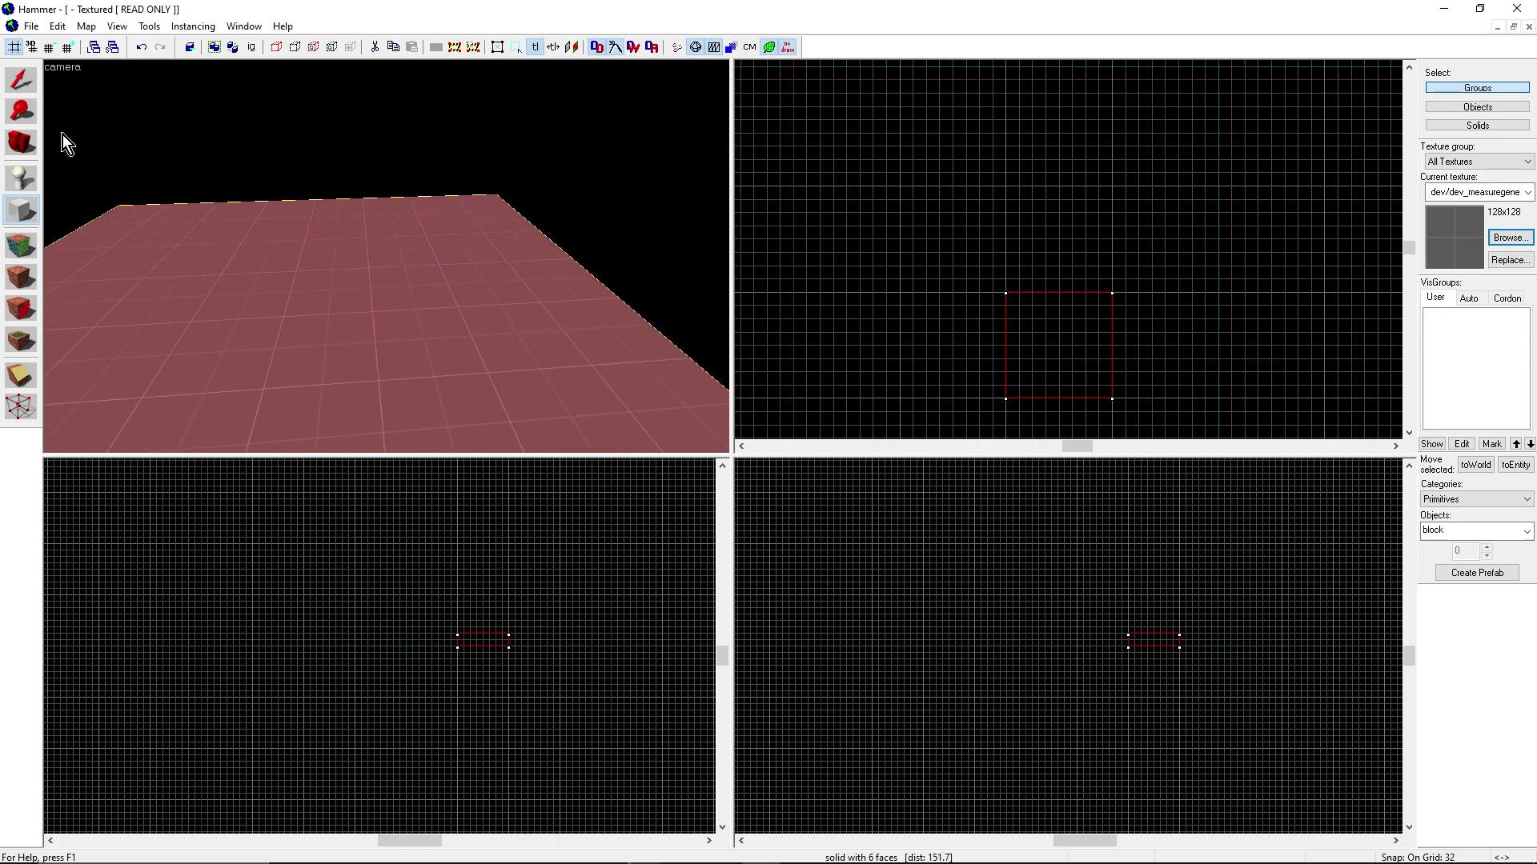
# Step: Deselect the block with the Selection tool and view its textured faces from several angles in the camera view
pyautogui.click(10, 76)
pyautogui.click(284, 141)
pyautogui.press('z')
pyautogui.press('a')
pyautogui.press('s')
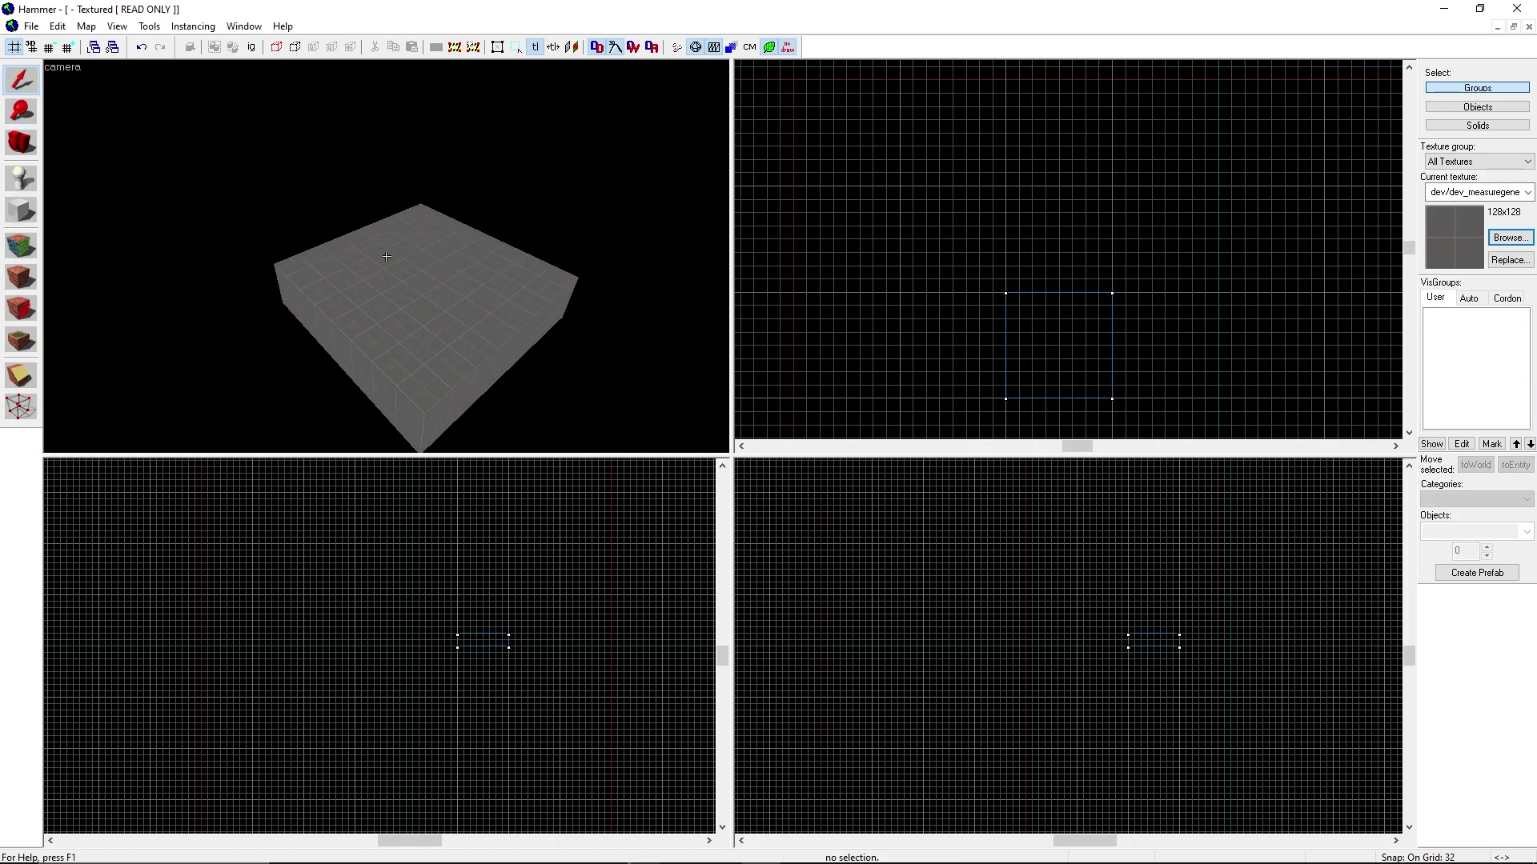
pyautogui.press('w')
pyautogui.press('w')
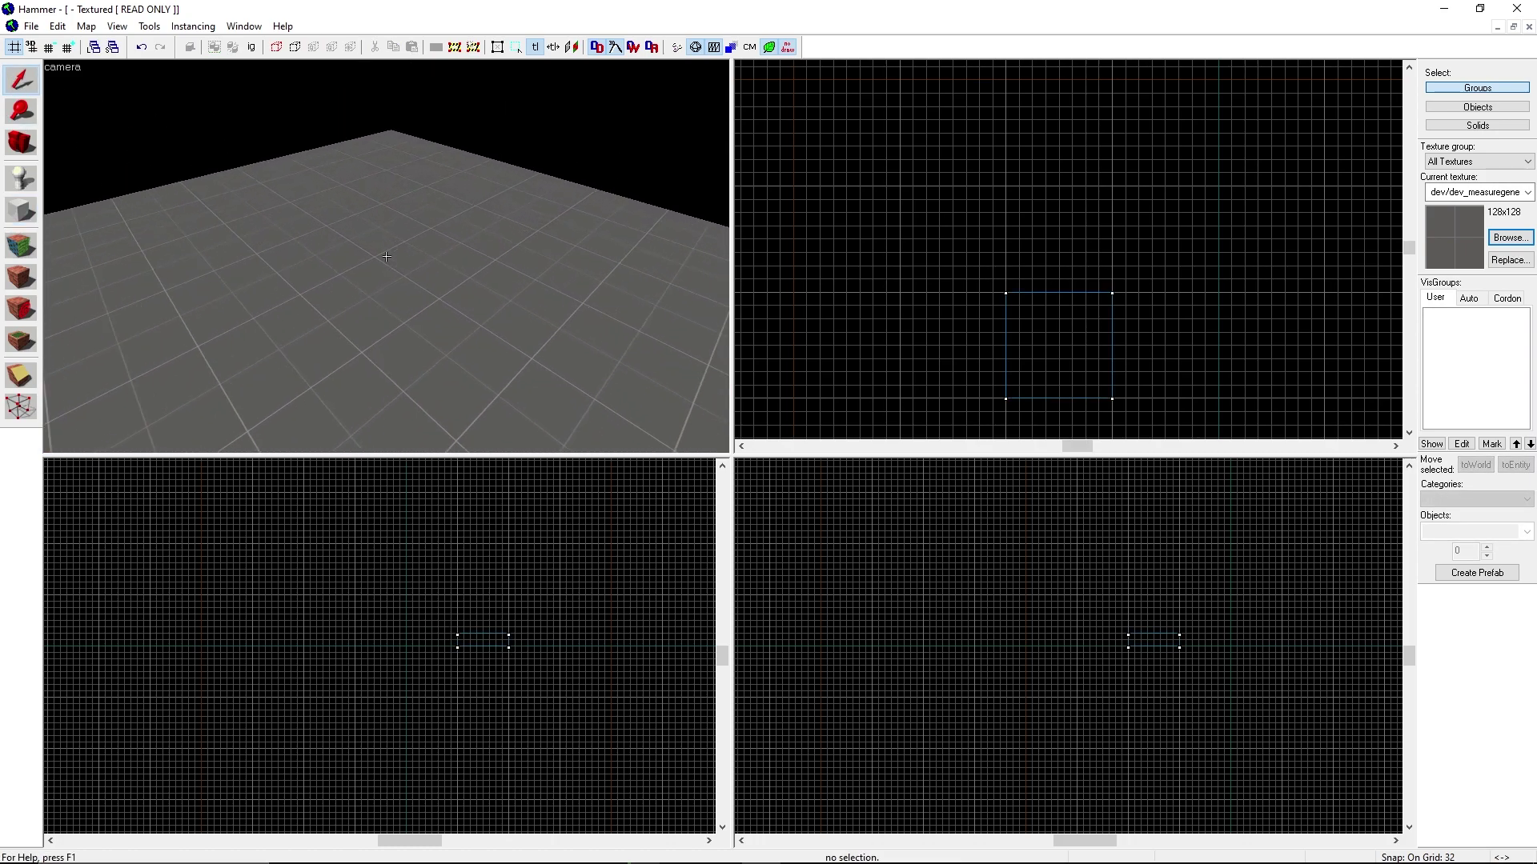
pyautogui.press('z')
pyautogui.click(22, 182)
pyautogui.press('z')
pyautogui.press('s')
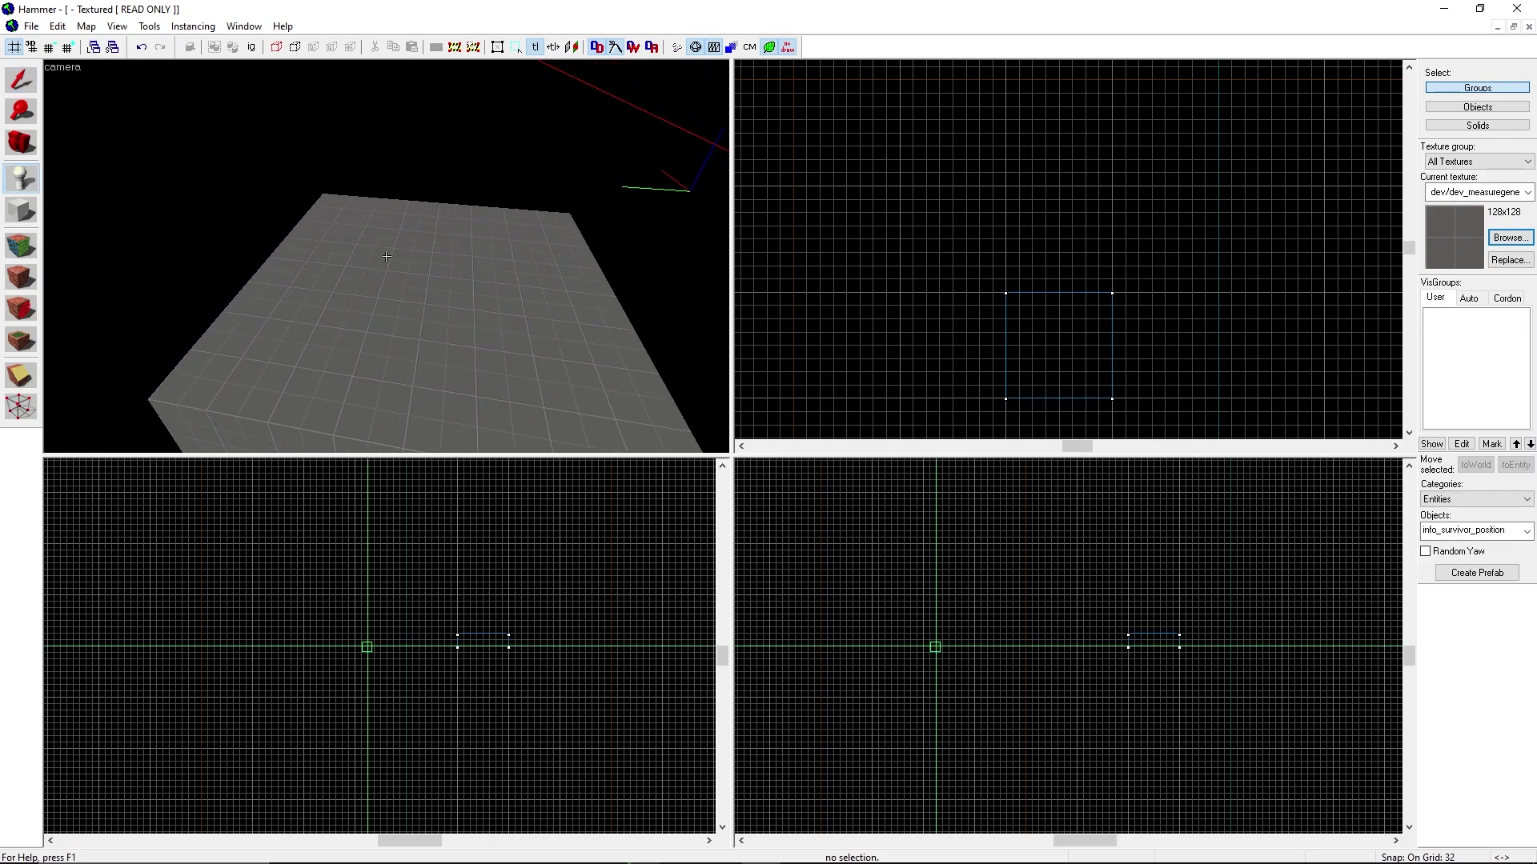
pyautogui.press('z')
pyautogui.click(31, 83)
pyautogui.press('z')
pyautogui.press('w')
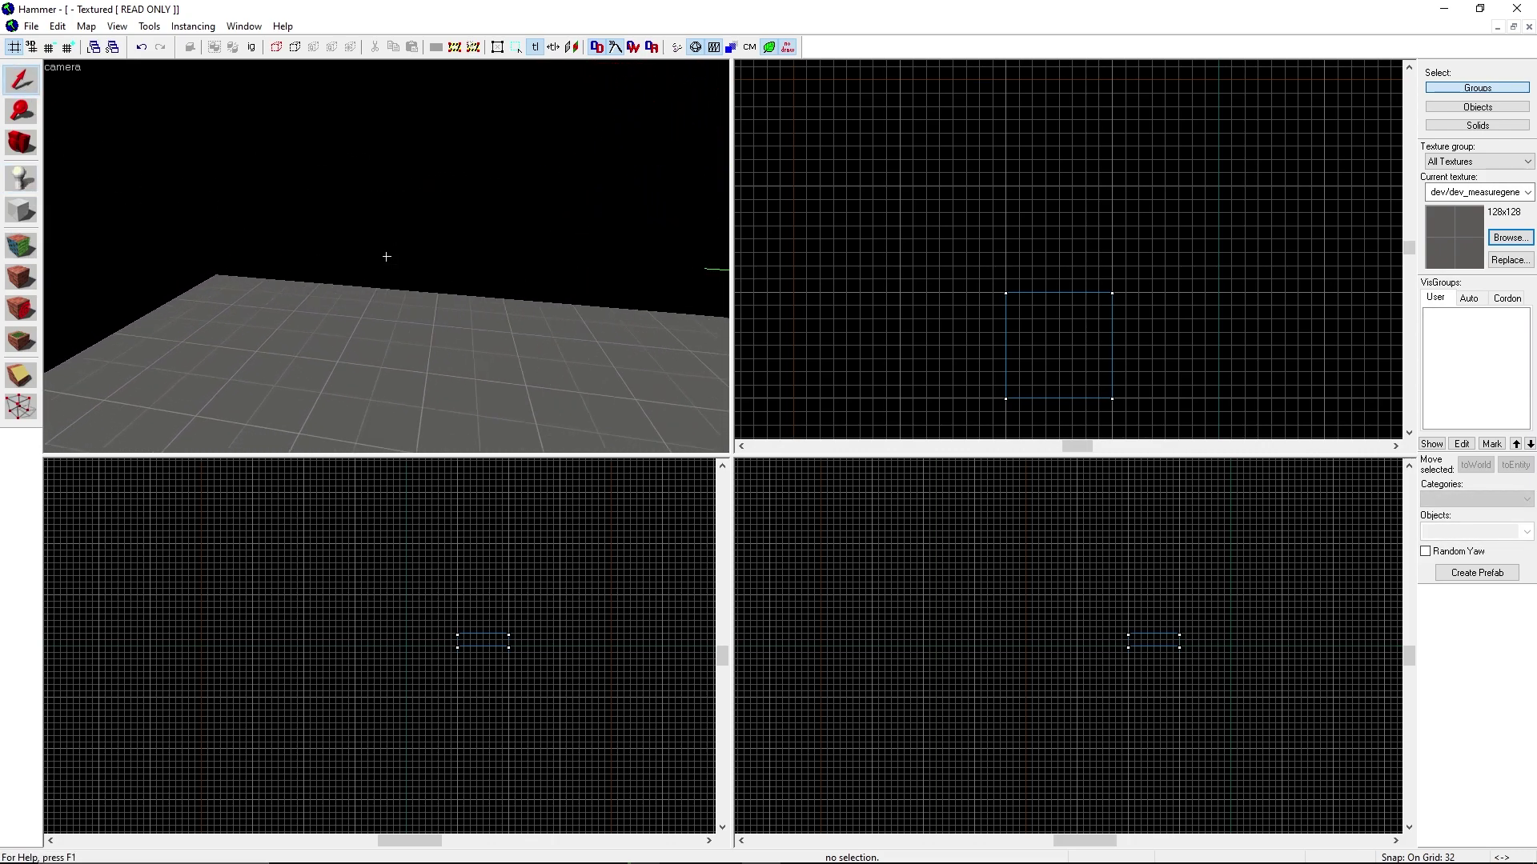
pyautogui.press('z')
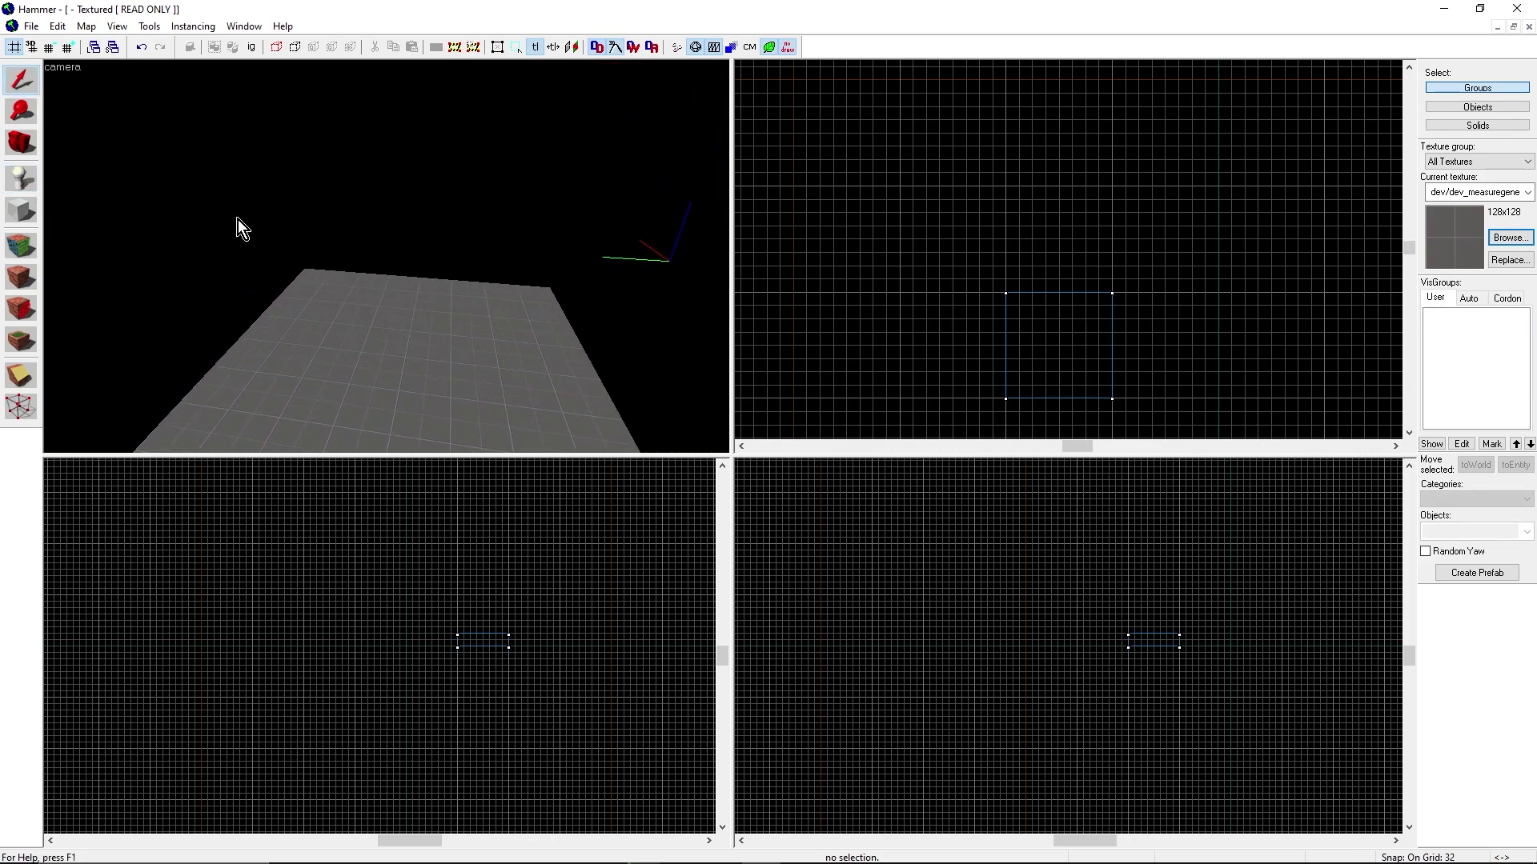
# Step: Activate the Entity tool and choose info_survivor_position as the object to place
pyautogui.click(19, 179)
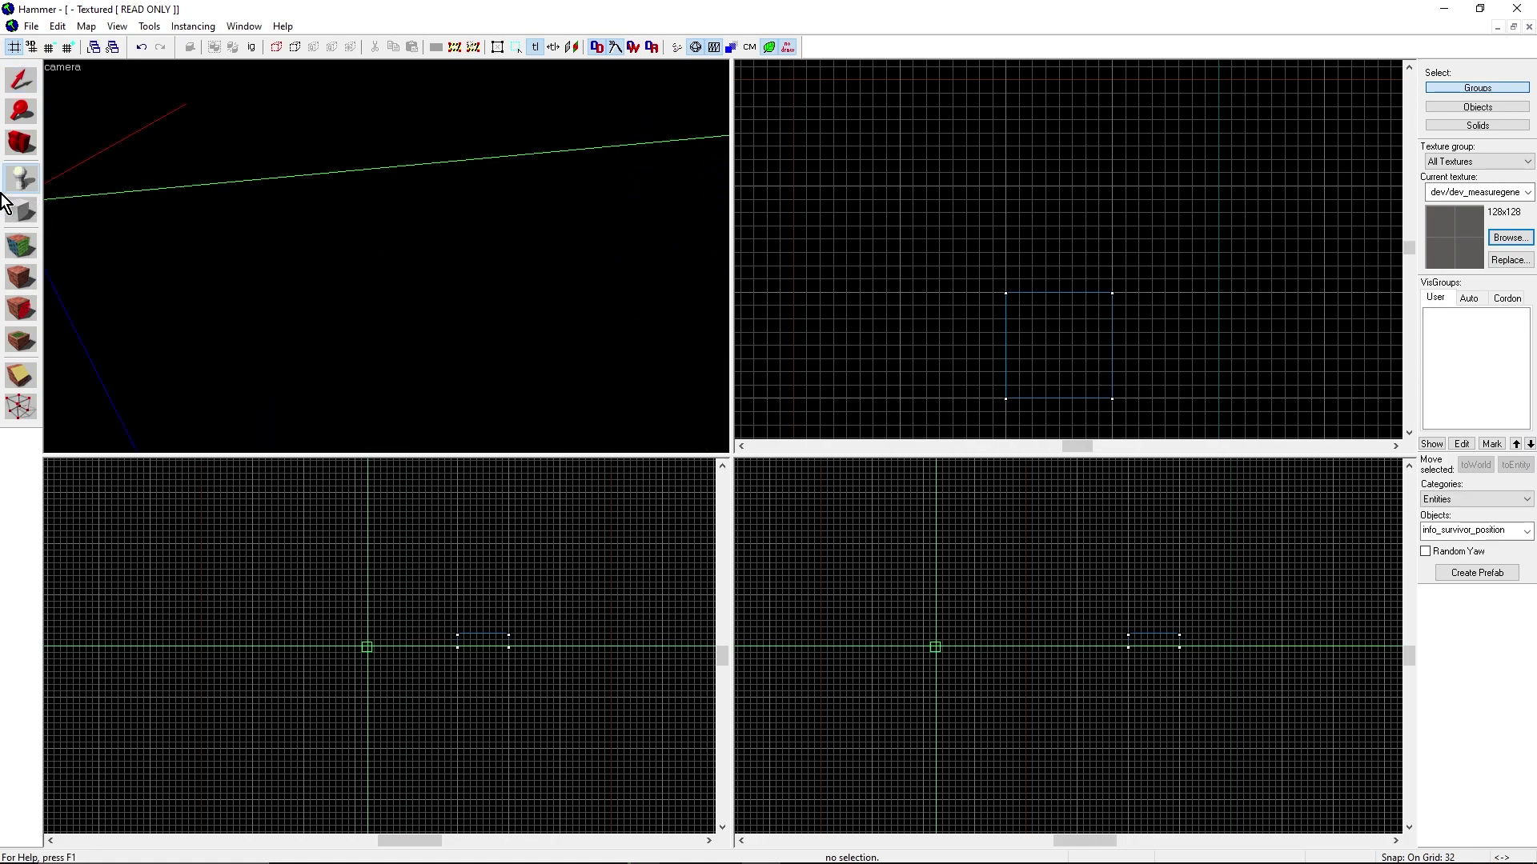
pyautogui.press('z')
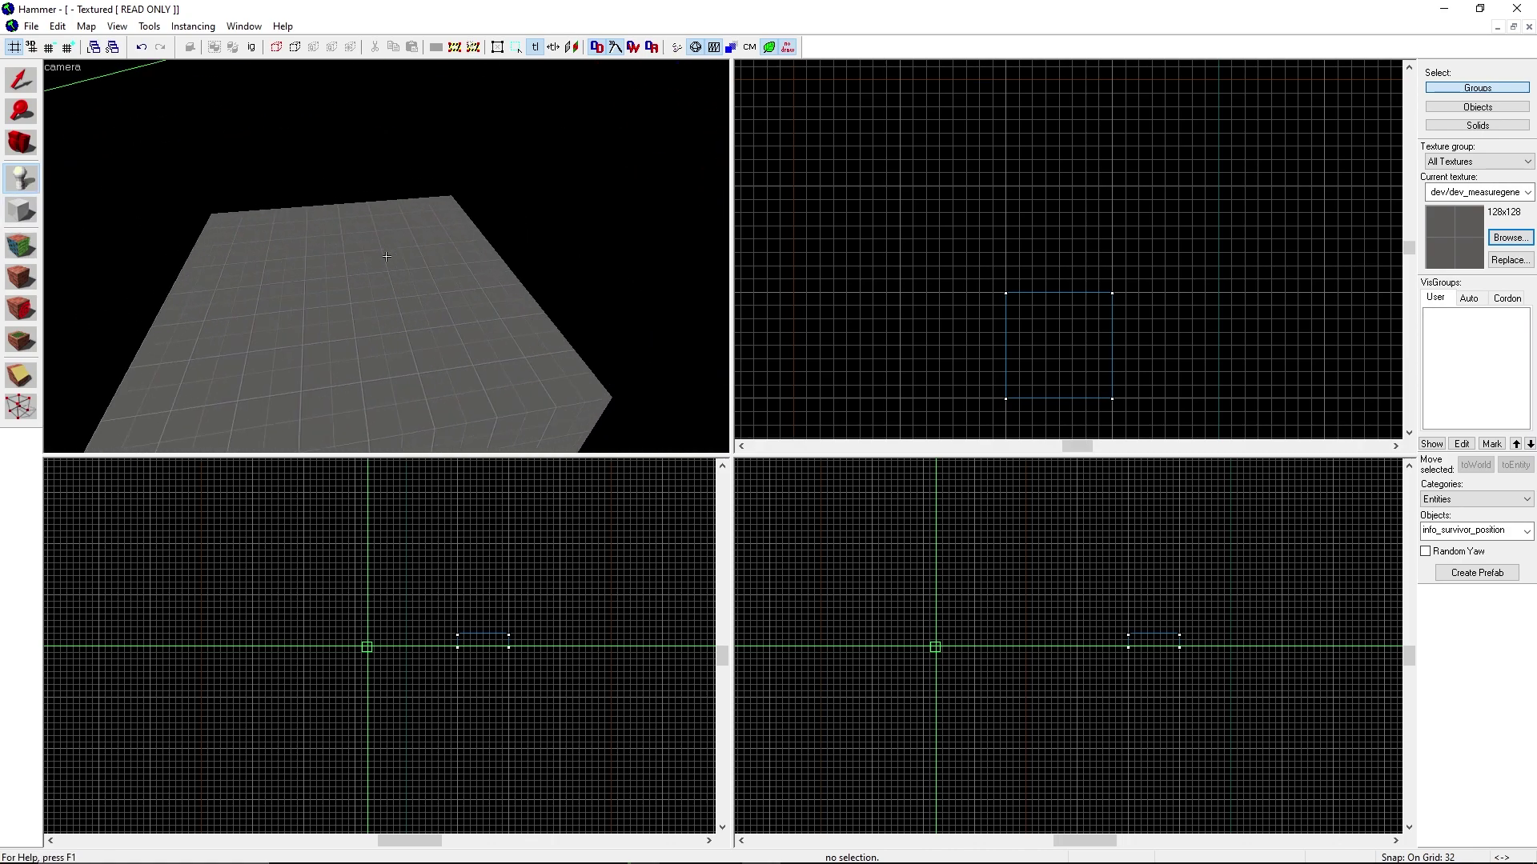
pyautogui.press('d')
pyautogui.press('z')
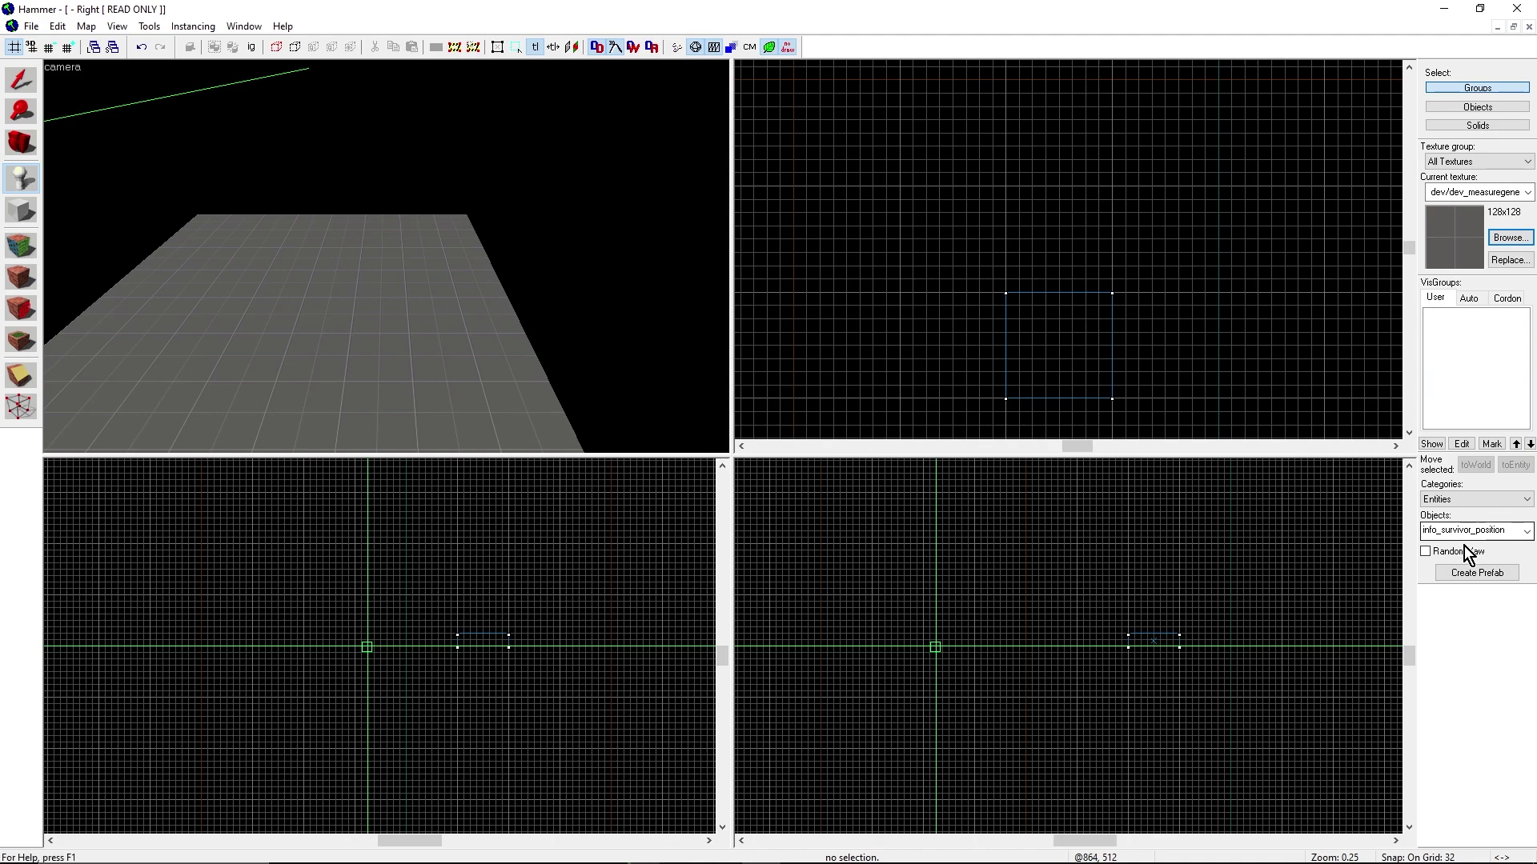
pyautogui.doubleClick(1512, 531)
pyautogui.write('inf')
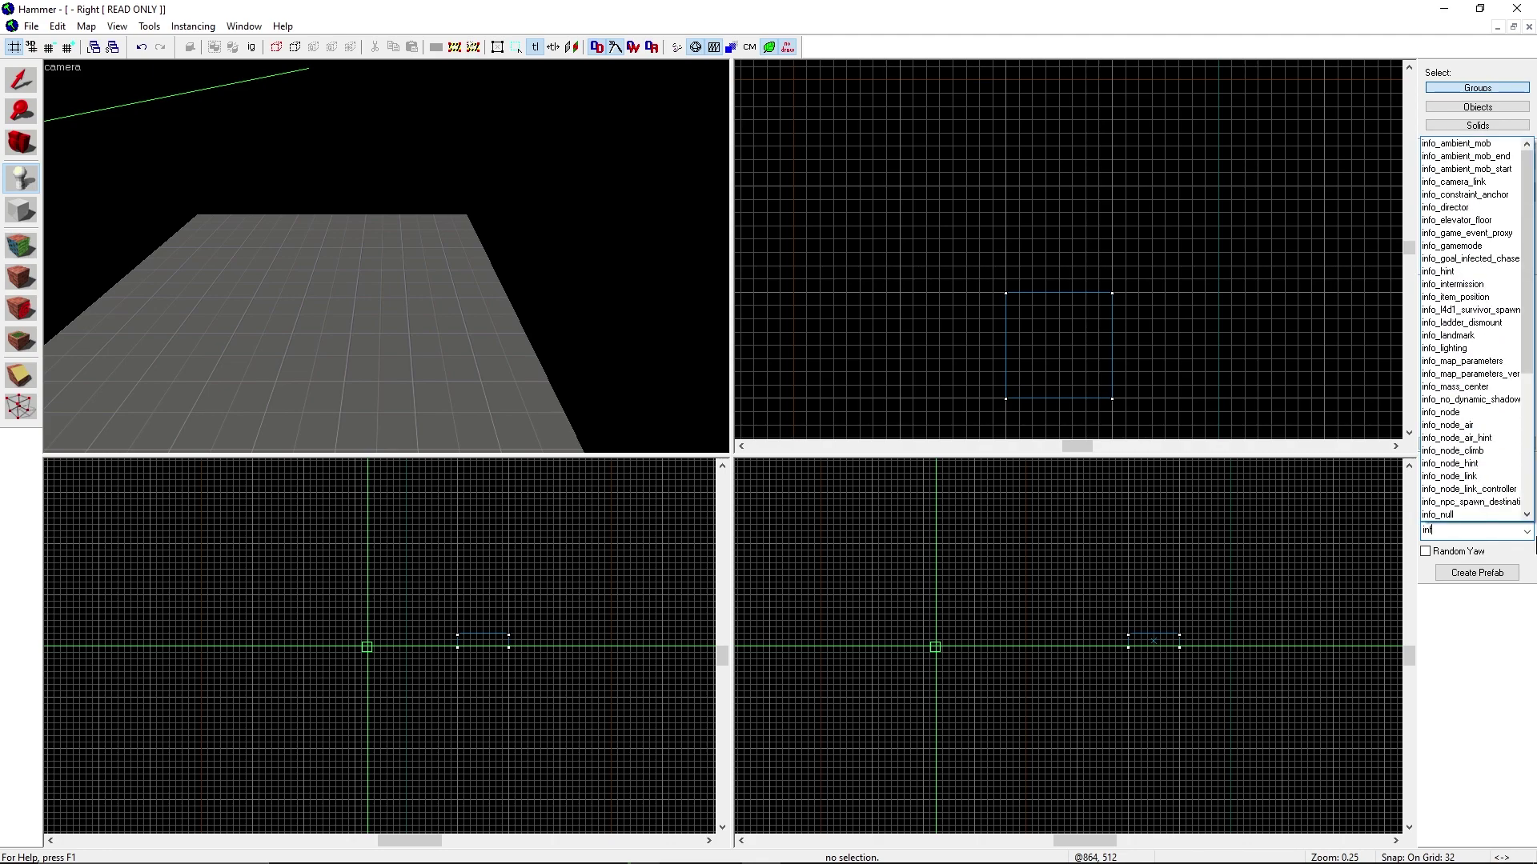
pyautogui.write('o_surv')
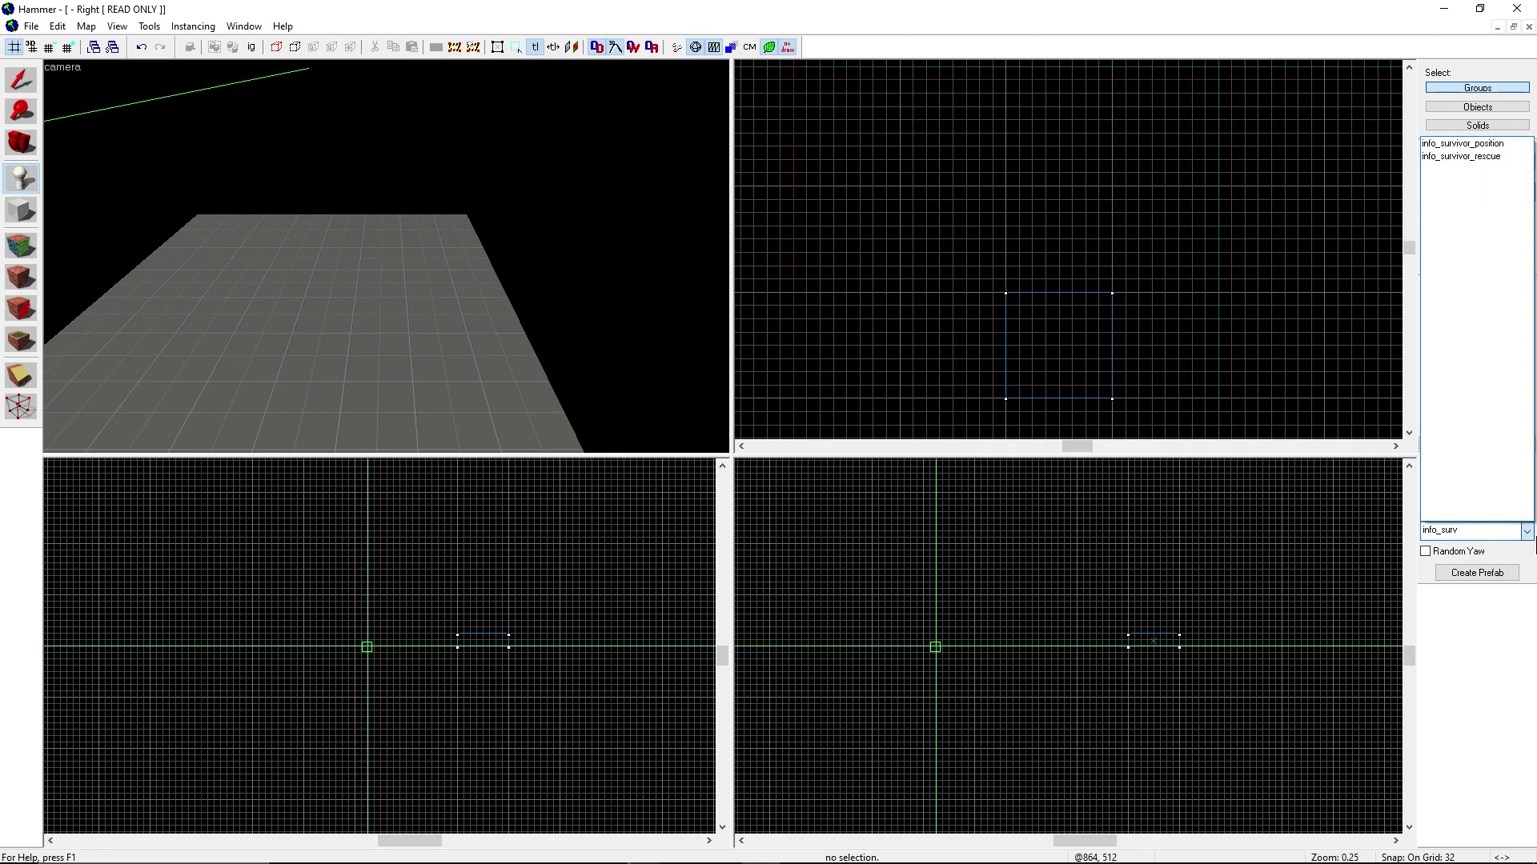
pyautogui.click(1493, 142)
# Step: Place four info_survivor_position entities spread across the top of the block in the camera view
pyautogui.press('z')
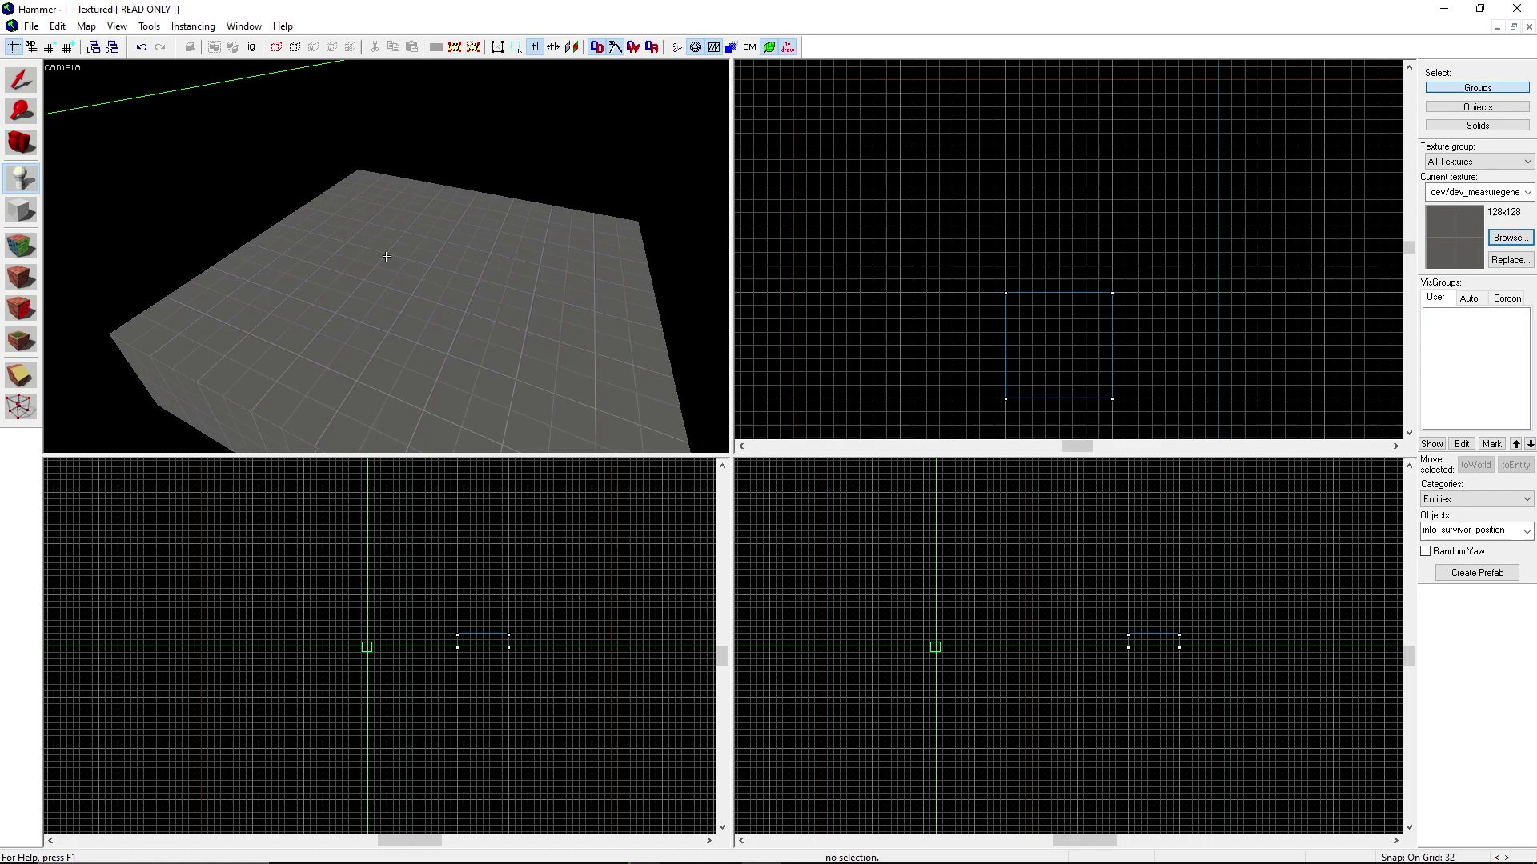
pyautogui.press('z')
pyautogui.click(260, 314)
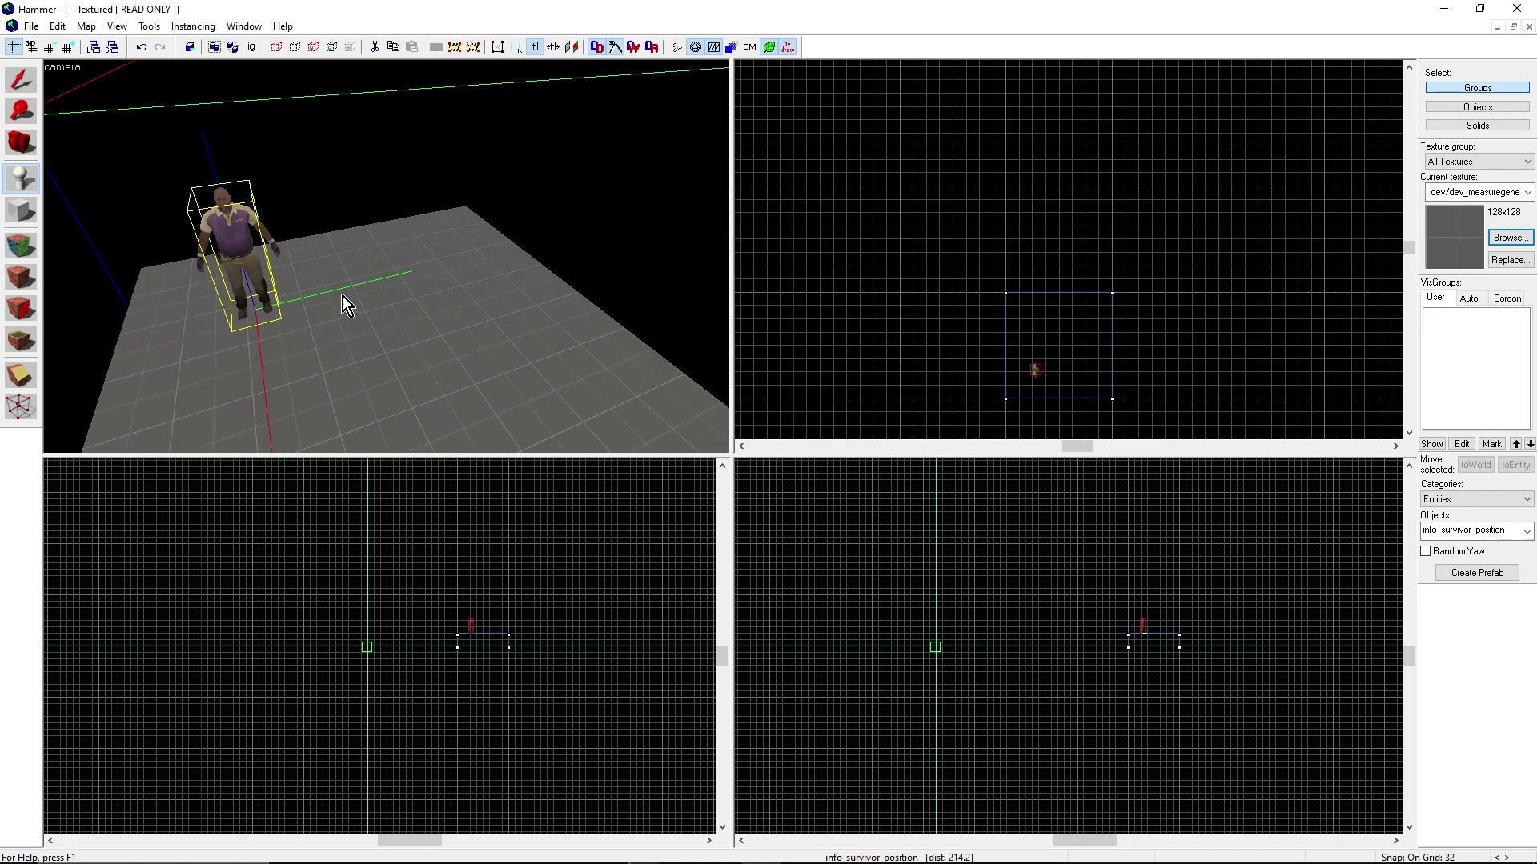
pyautogui.click(415, 270)
pyautogui.click(321, 424)
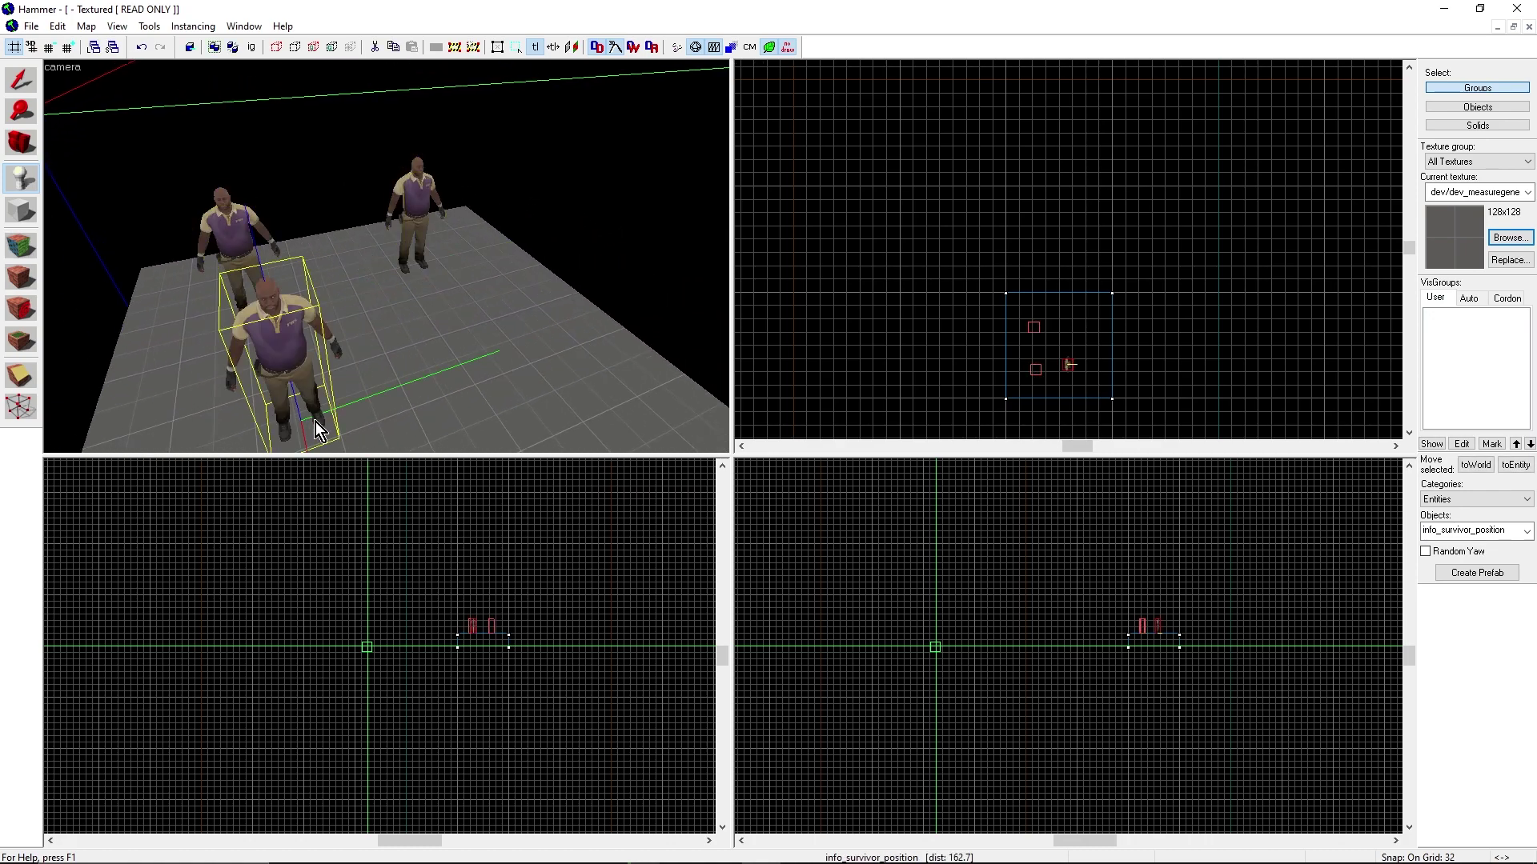
pyautogui.click(463, 373)
pyautogui.moveTo(463, 372); pyautogui.dragTo(212, 159)
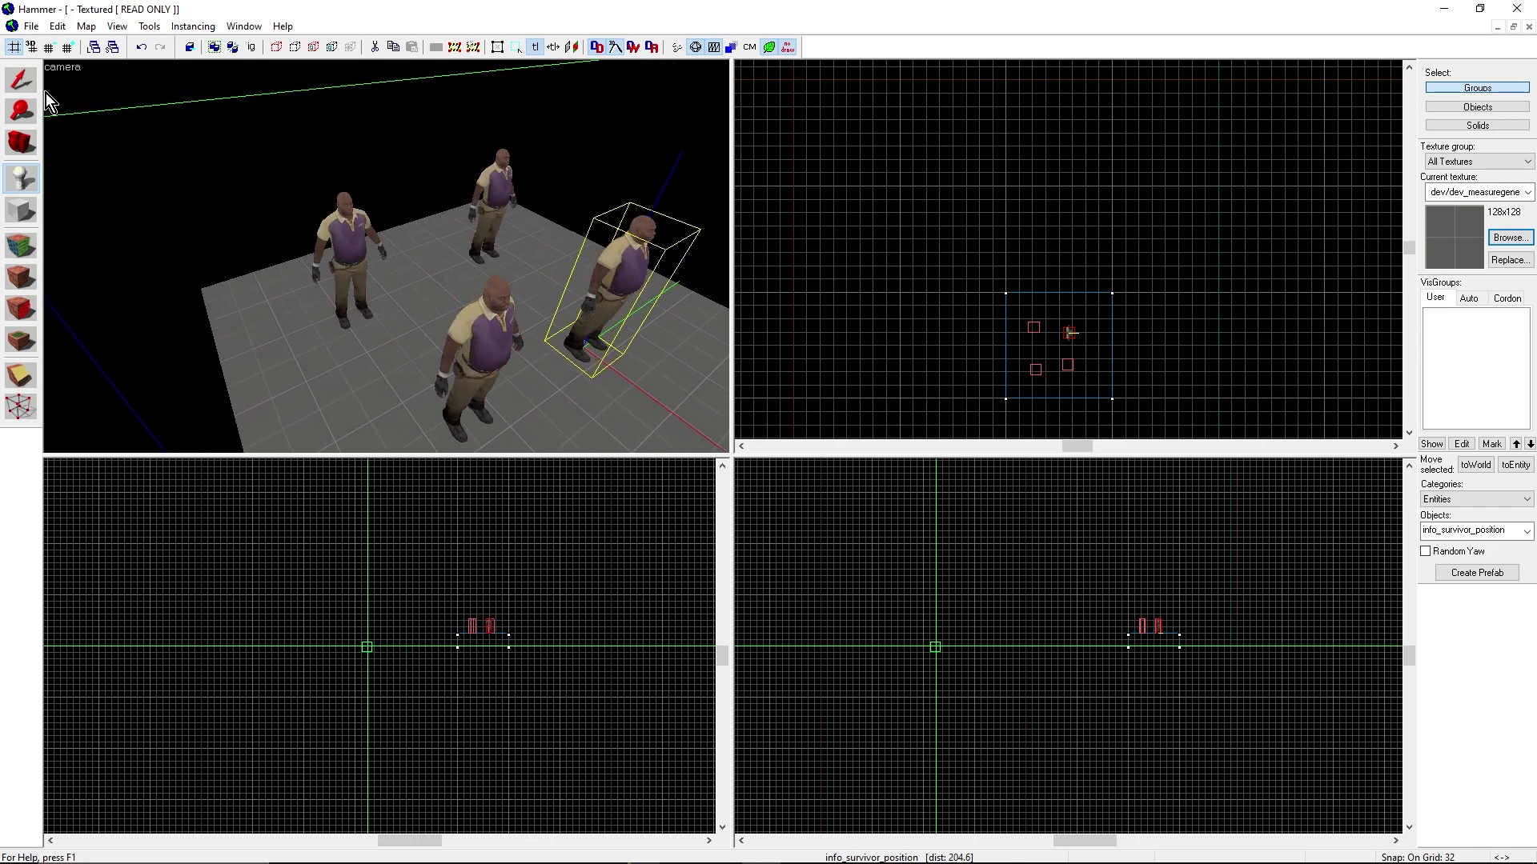
# Step: Move the two upper survivor positions in the top view to -320, 448 and -448, 448 so they line up on the grid
pyautogui.click(21, 81)
pyautogui.press('z')
pyautogui.press('w')
pyautogui.press('z')
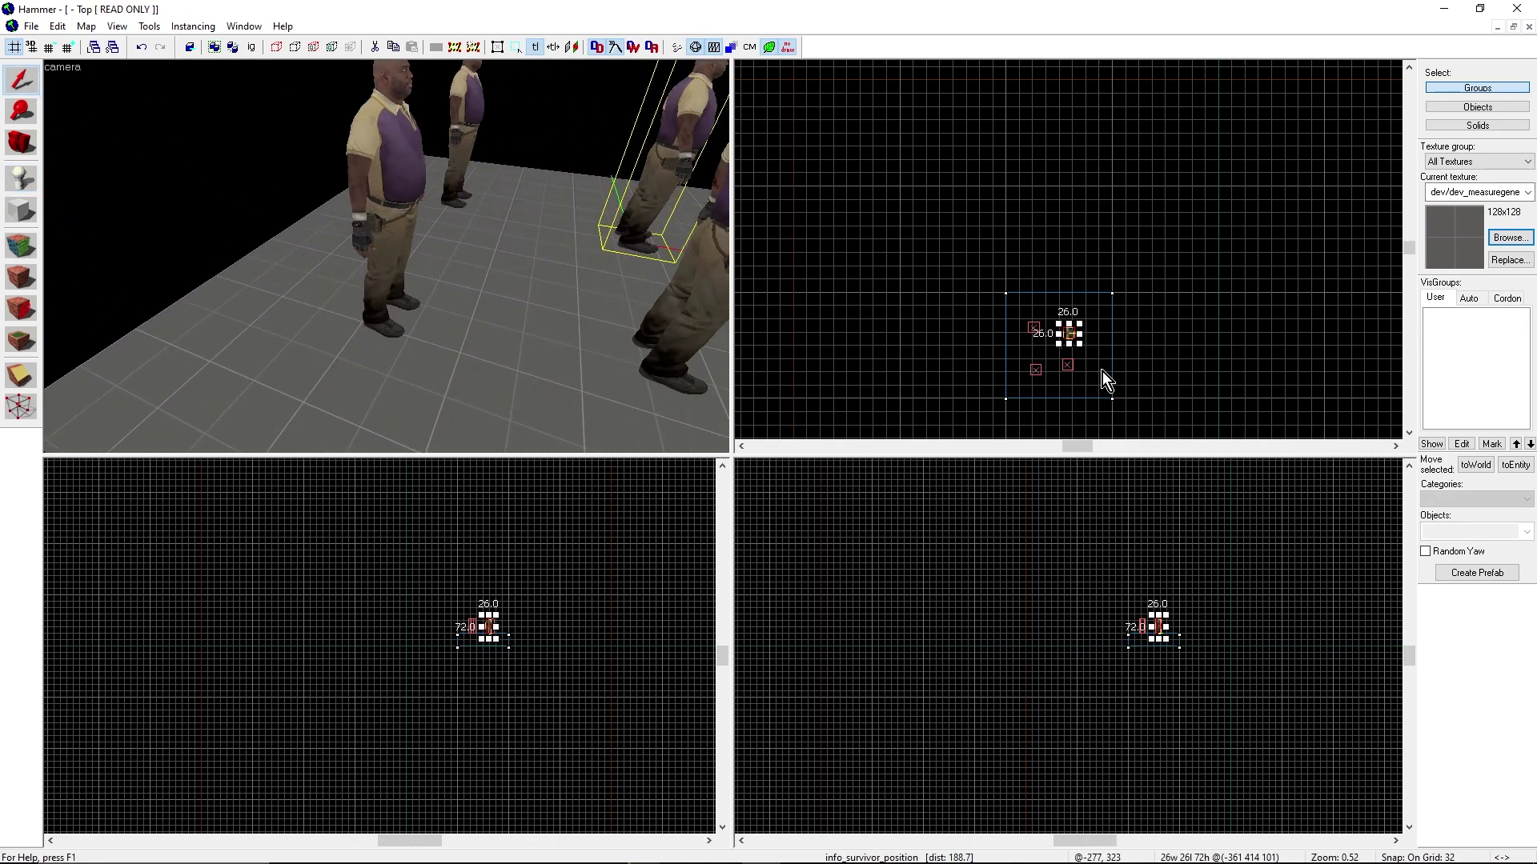
pyautogui.scroll(6, 1103, 371)
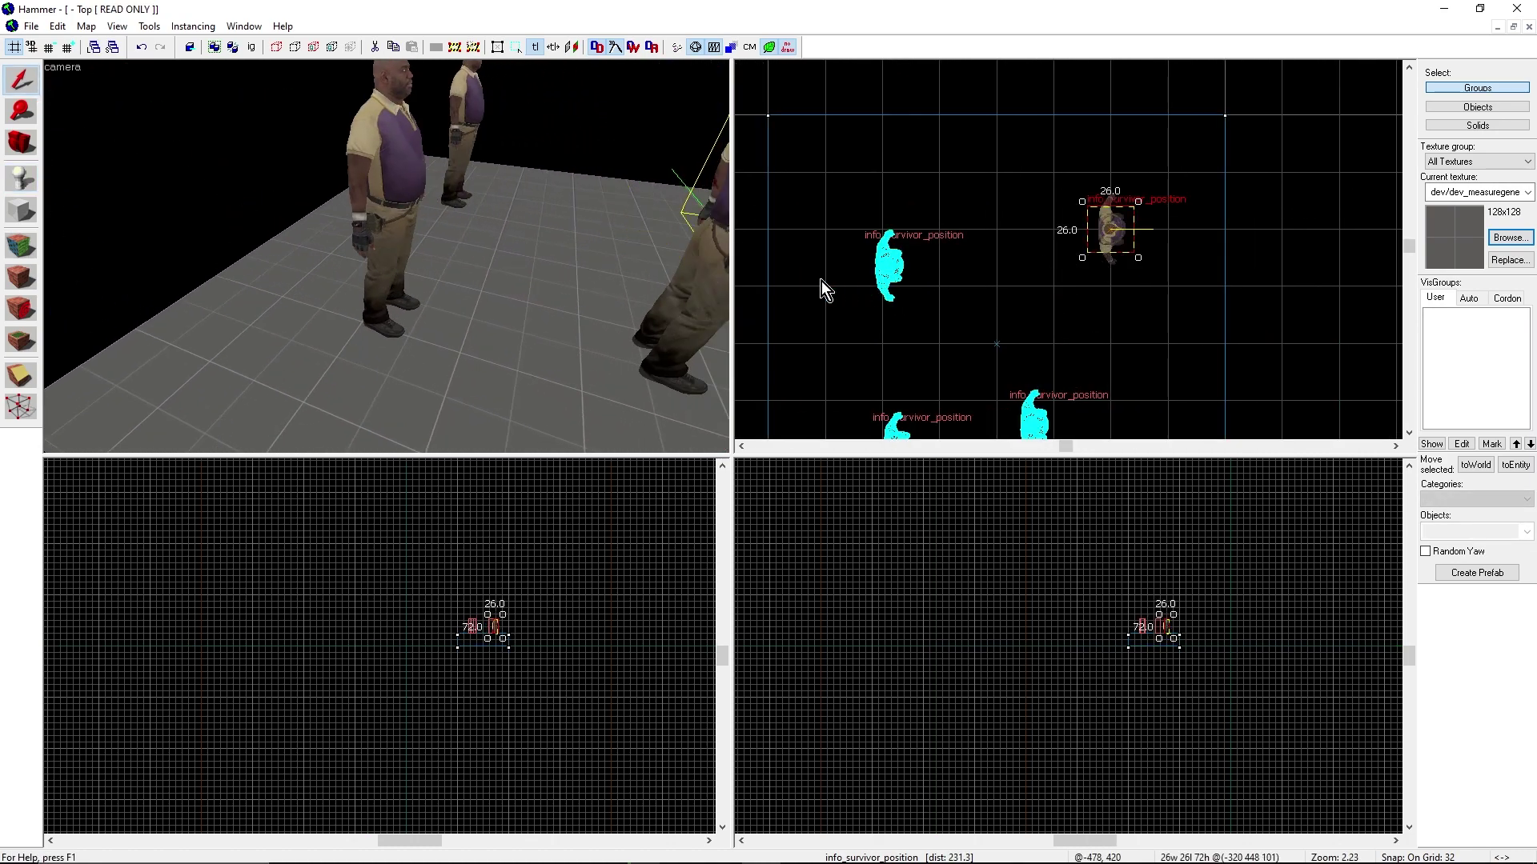
pyautogui.click(889, 266)
pyautogui.moveTo(895, 272); pyautogui.dragTo(889, 236)
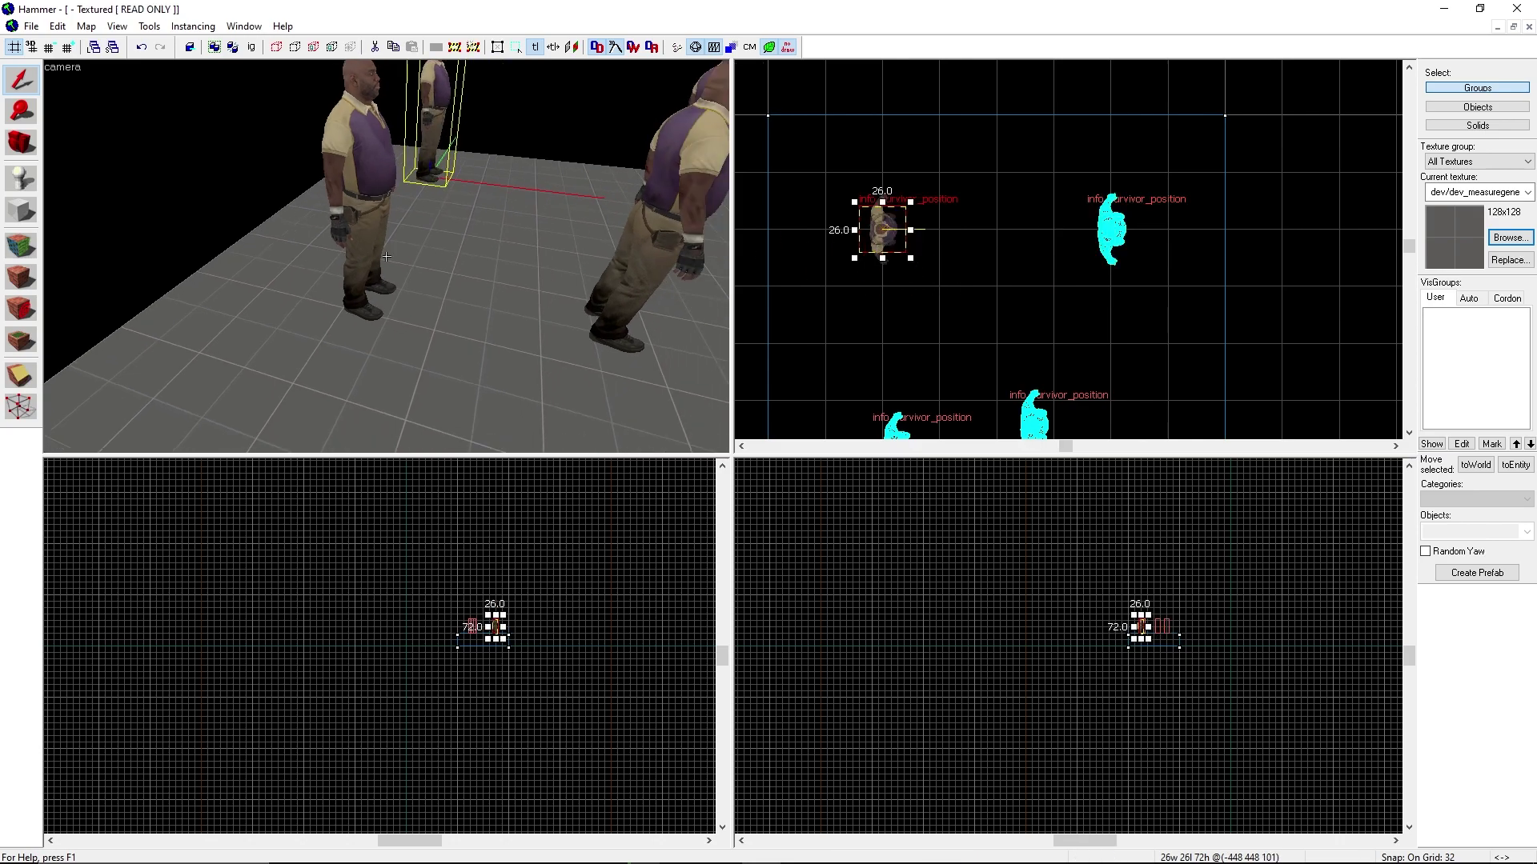
# Step: Move the lower-right survivor position in the top view to -320, 352 so it lines up with the one above
pyautogui.press('s')
pyautogui.press('z')
pyautogui.click(492, 222)
pyautogui.scroll(-2, 1014, 393)
pyautogui.scroll(2, 1022, 420)
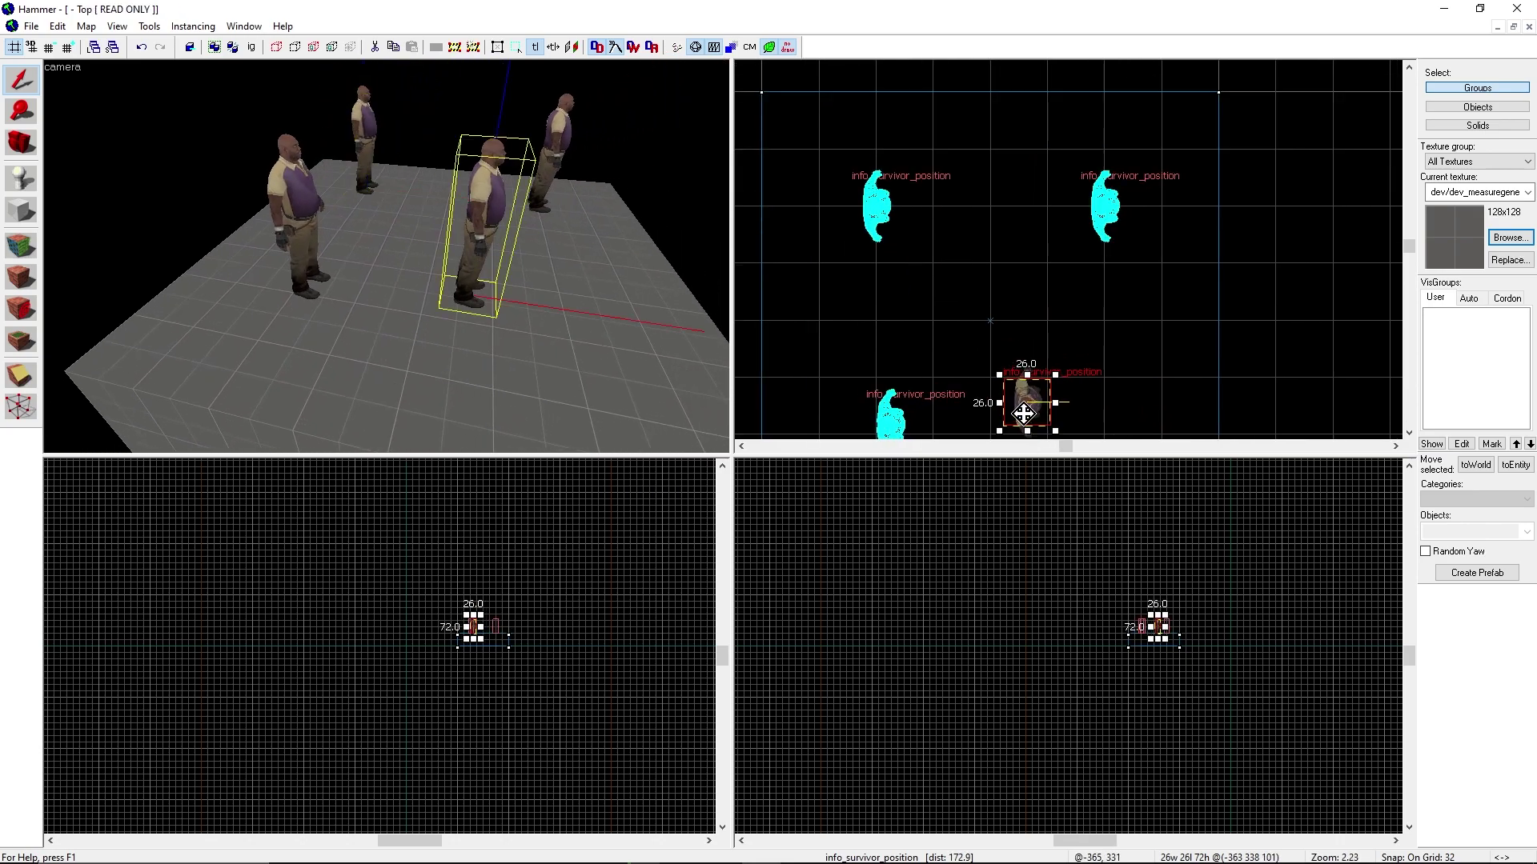
pyautogui.moveTo(1024, 414); pyautogui.dragTo(1044, 389)
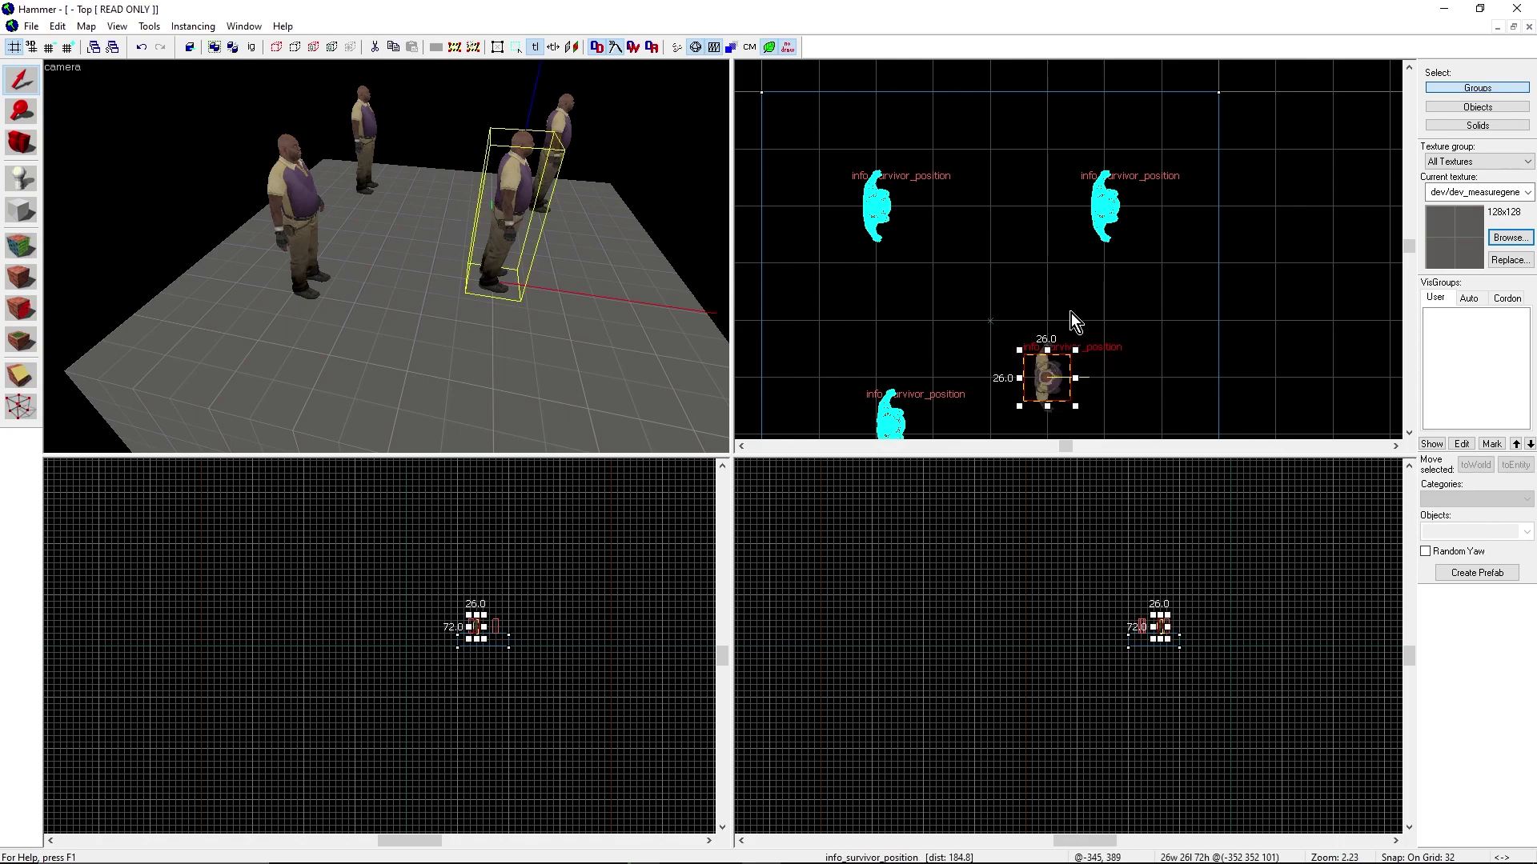
pyautogui.scroll(-4, 1108, 304)
pyautogui.scroll(3, 1070, 373)
pyautogui.moveTo(1094, 321); pyautogui.dragTo(1139, 321)
# Step: Move the lower-left survivor position in the top view to -448, 352 in line with its neighbours, and clear the selection
pyautogui.click(271, 193)
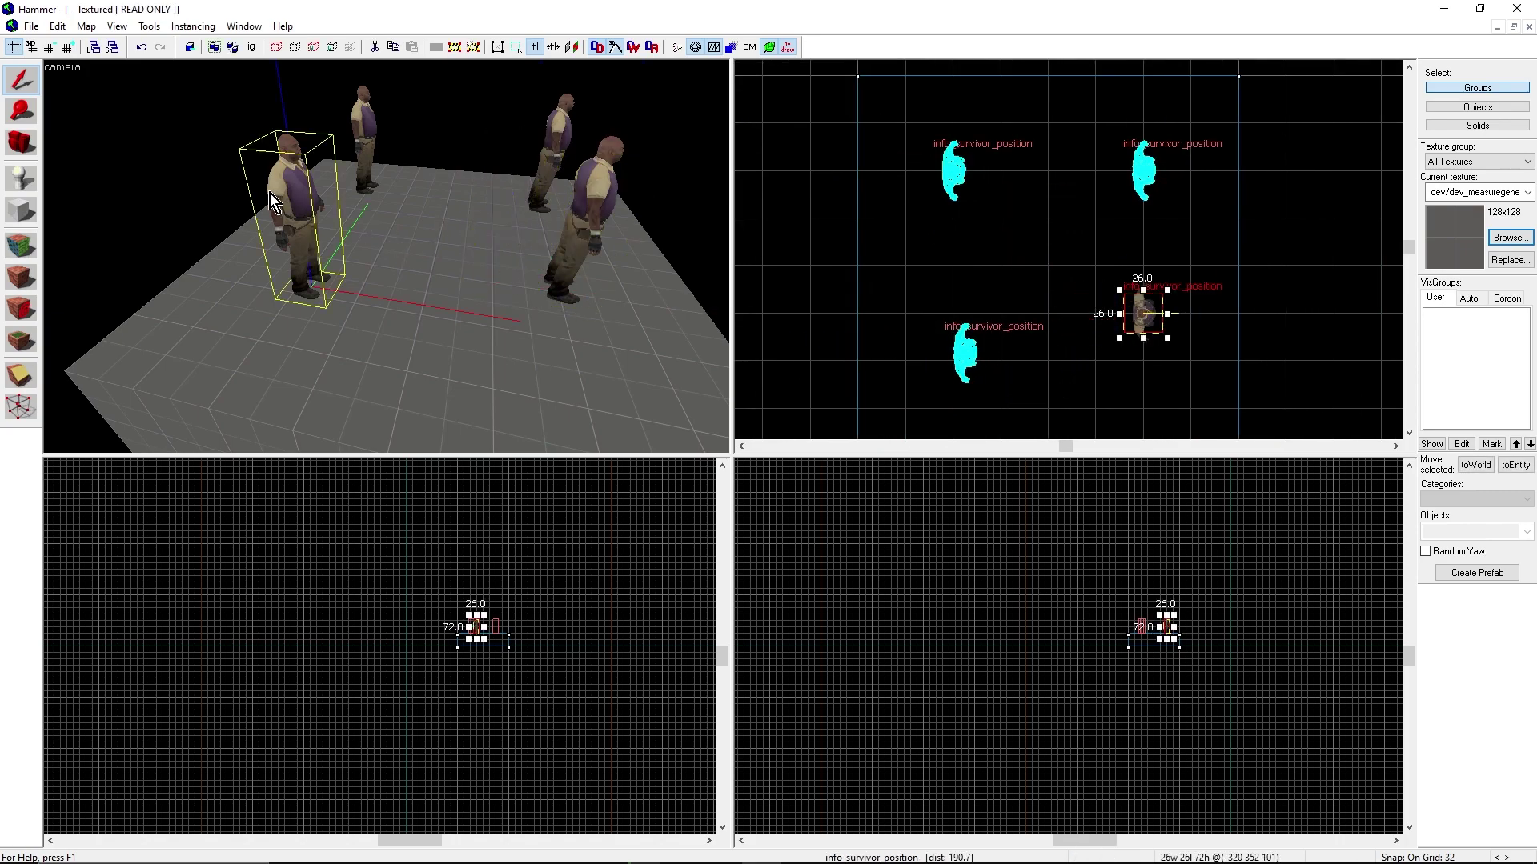
pyautogui.click(964, 352)
pyautogui.moveTo(969, 356); pyautogui.dragTo(958, 316)
pyautogui.click(175, 141)
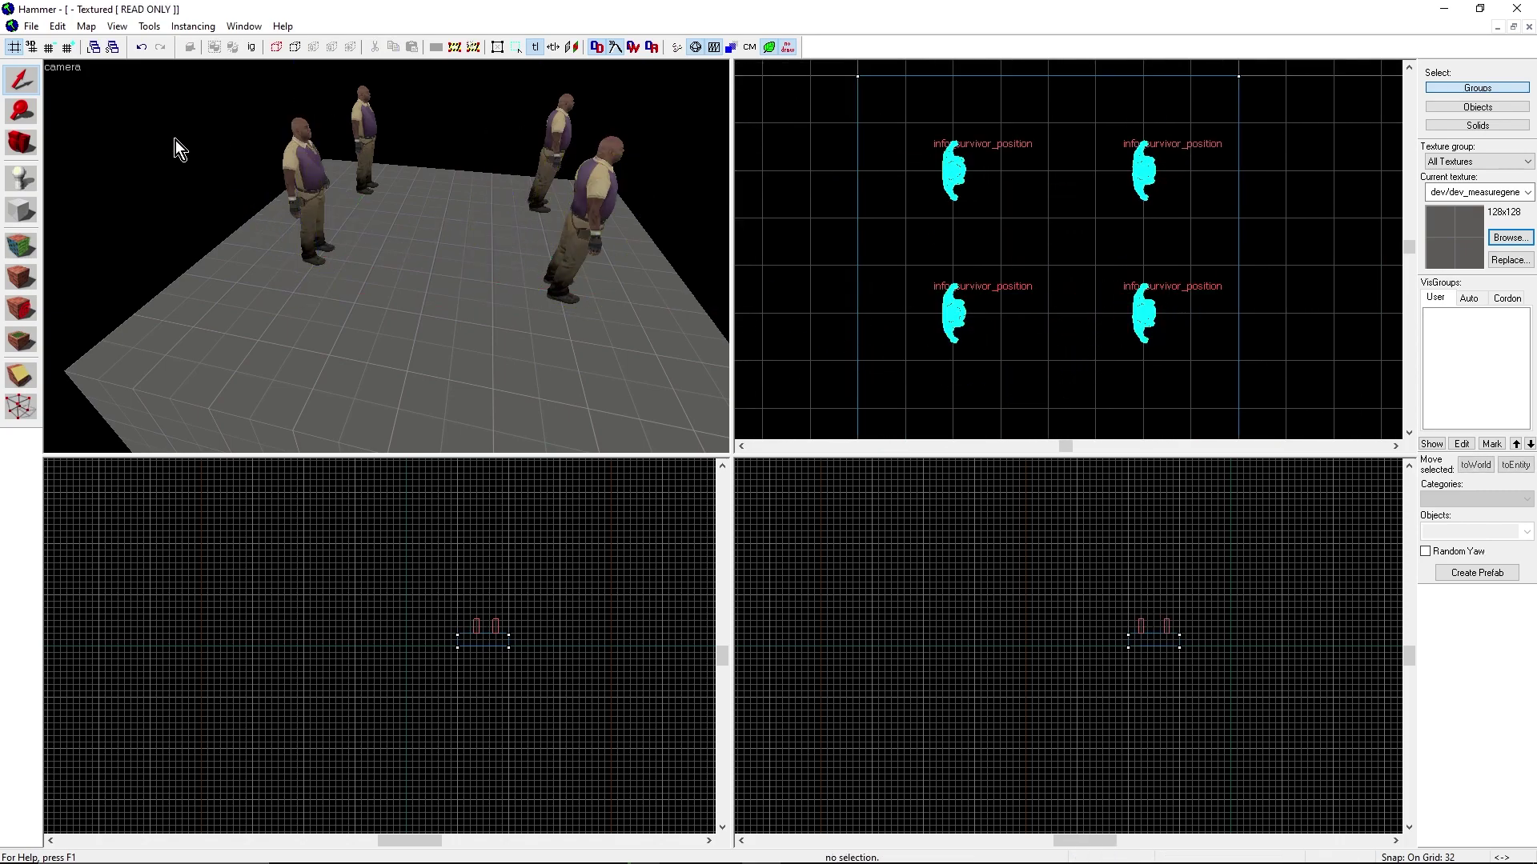
# Step: Select the two left survivor positions together, shift them to x -384 in the top view, and deselect them
pyautogui.press('z')
pyautogui.press('d')
pyautogui.press('s')
pyautogui.press('z')
pyautogui.click(397, 208)
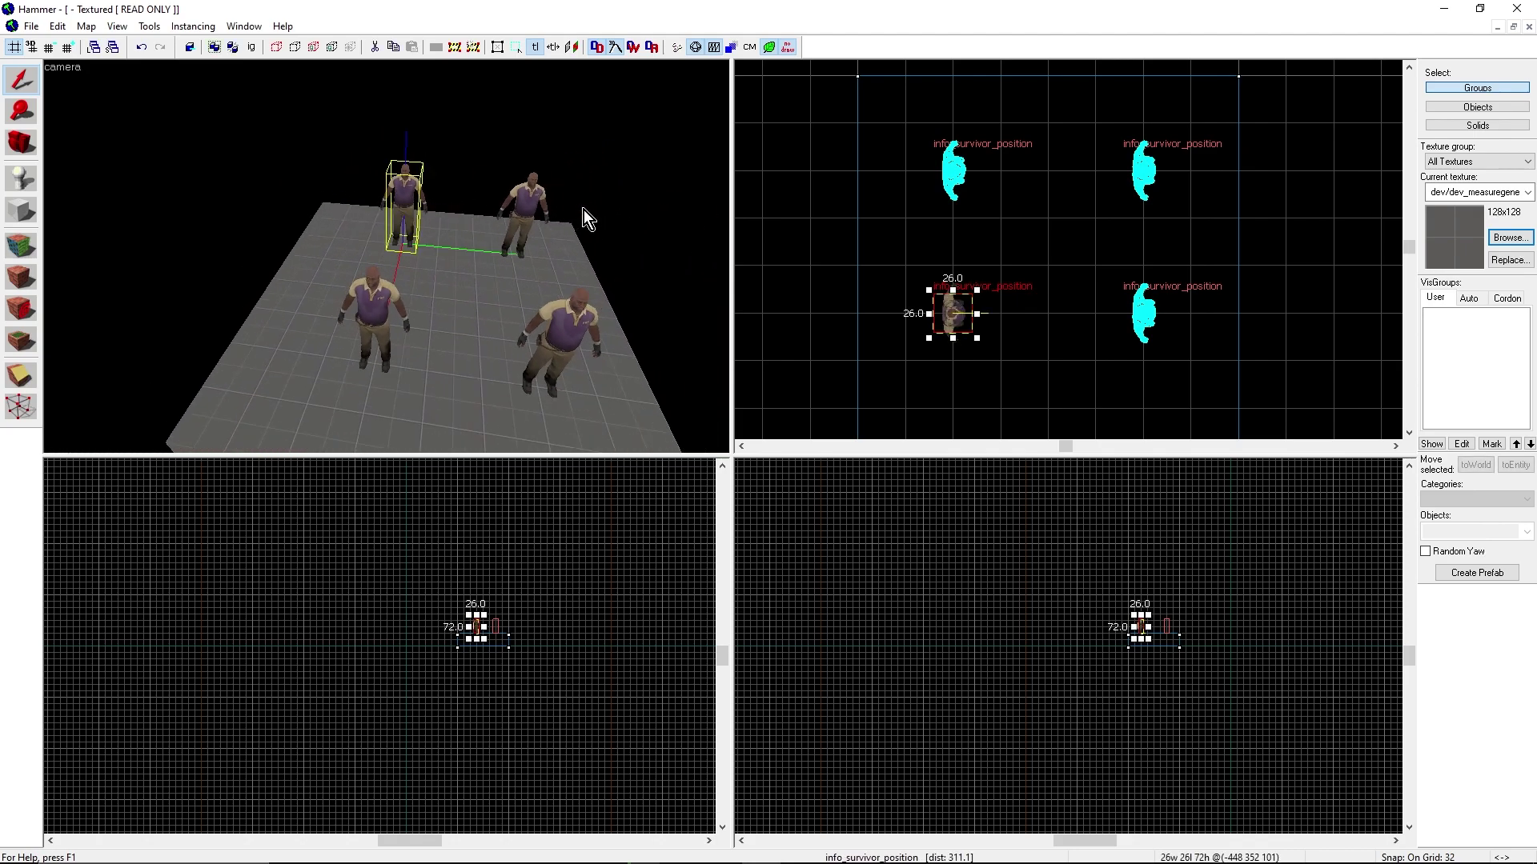
pyautogui.keyDown('ctrl'); pyautogui.click(530, 209); pyautogui.keyUp('ctrl')
pyautogui.moveTo(955, 258); pyautogui.dragTo(1055, 258)
pyautogui.click(538, 172)
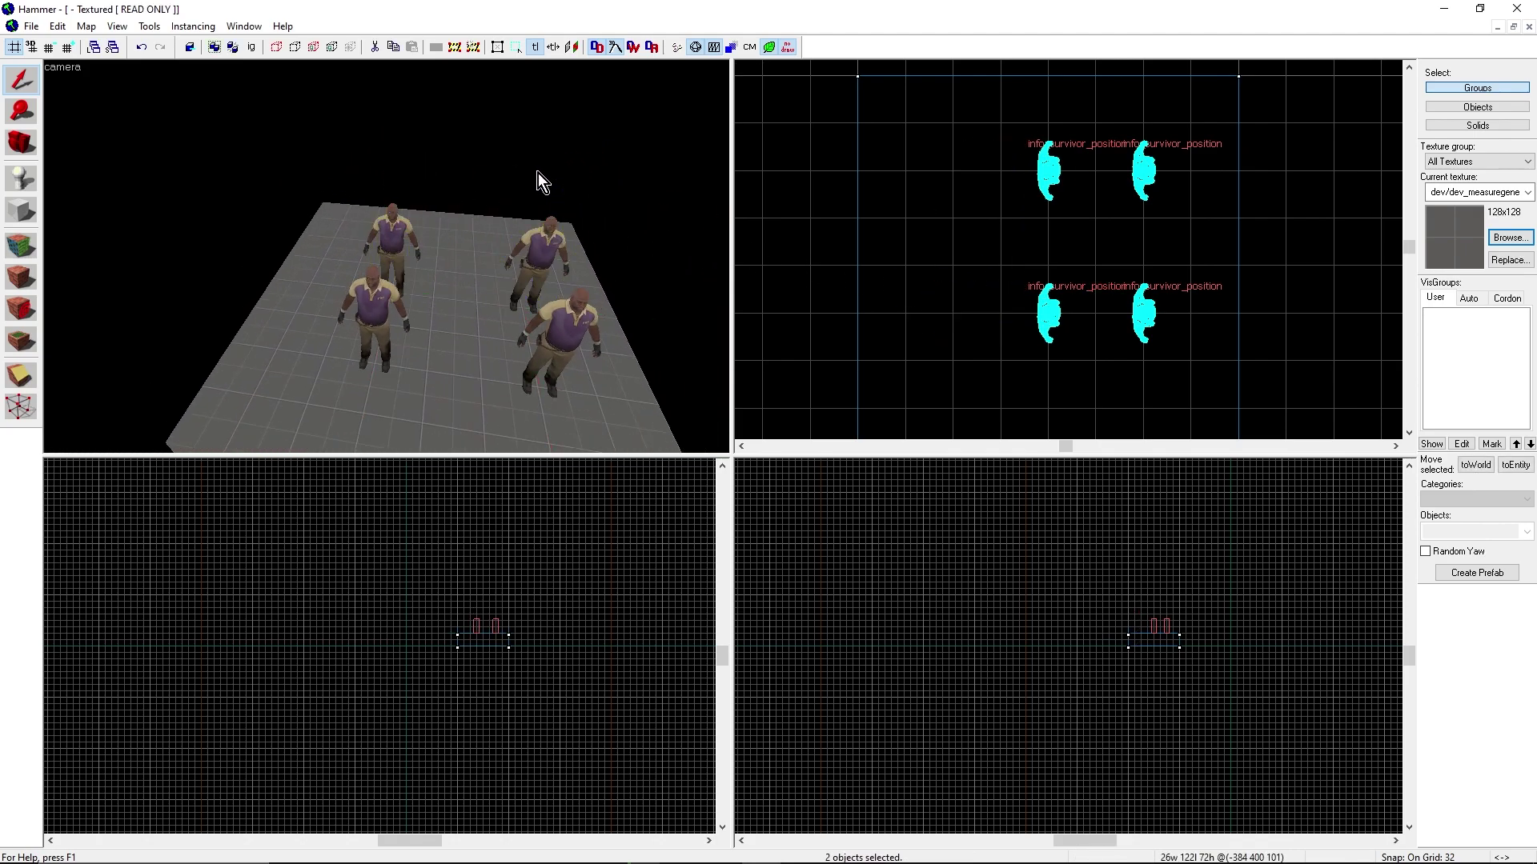
# Step: Select all four survivor positions and raise them slightly off the floor in the right view, to a centre height of 108
pyautogui.press('z')
pyautogui.press('a')
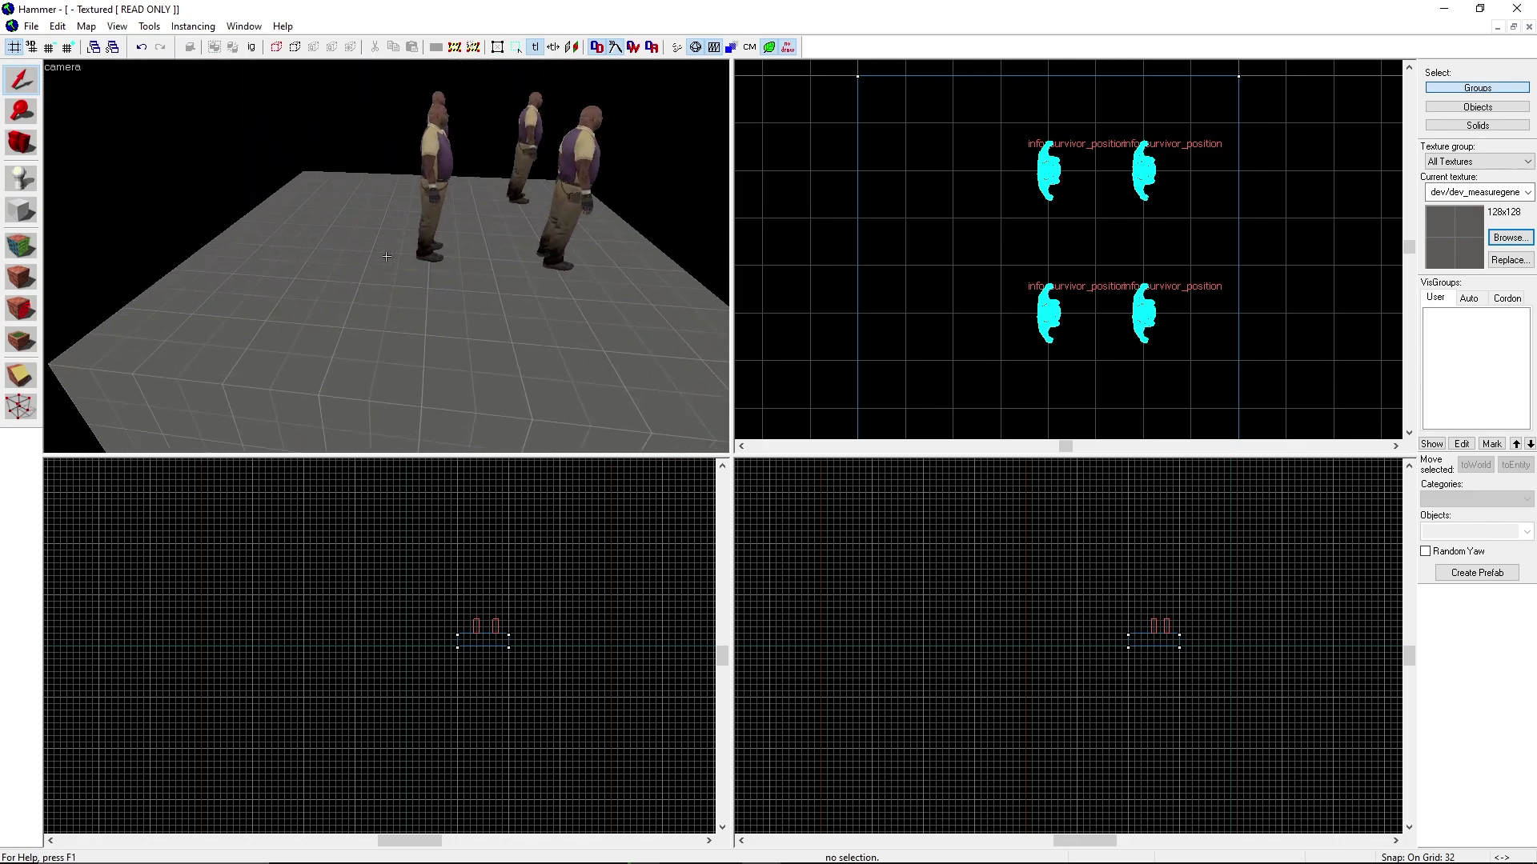
pyautogui.press('z')
pyautogui.click(363, 203)
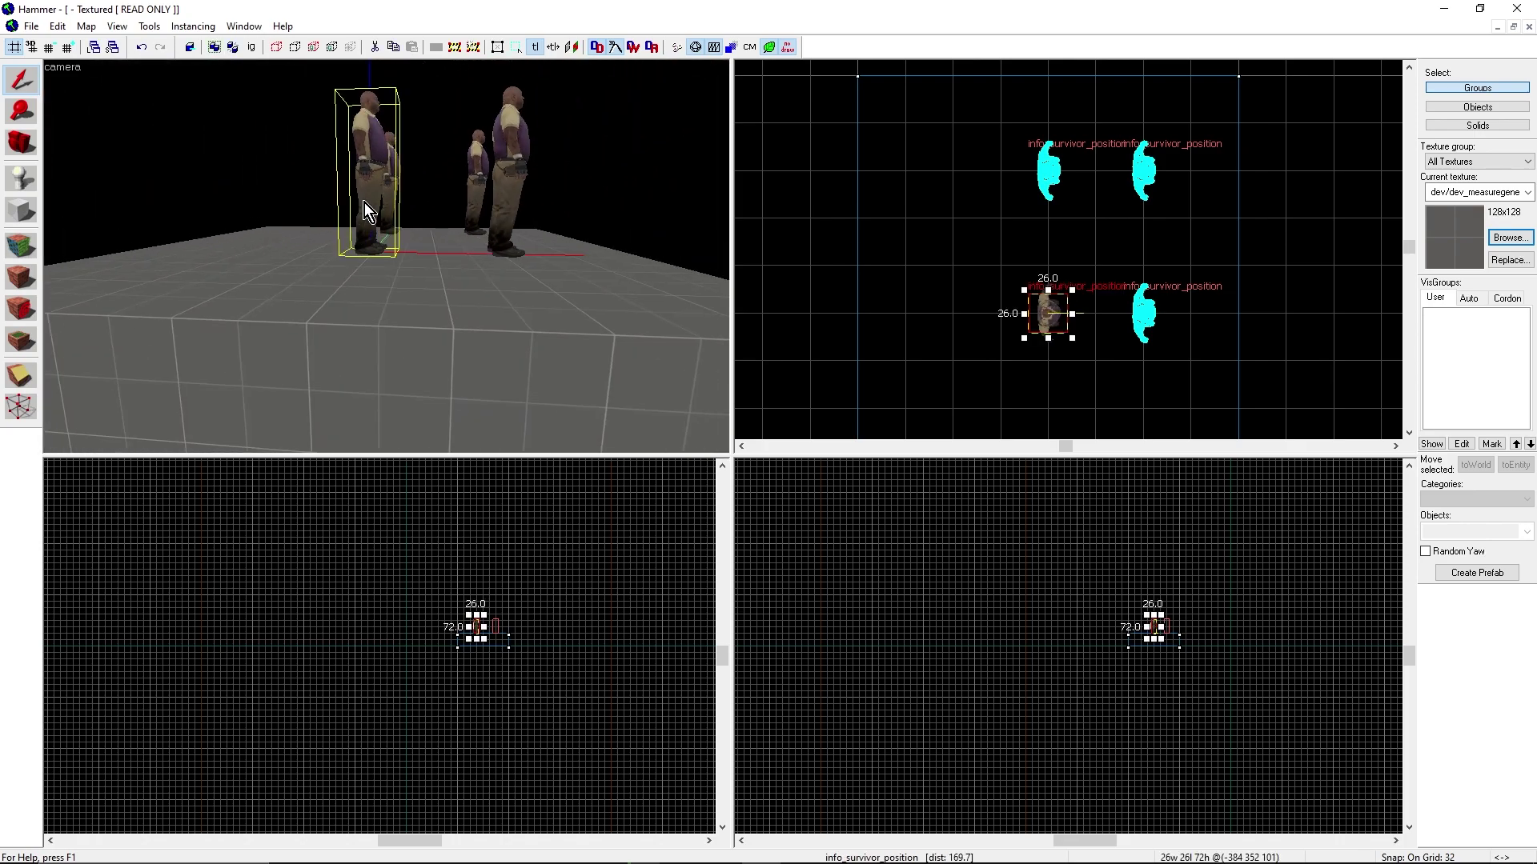
pyautogui.keyDown('ctrl'); pyautogui.click(392, 213); pyautogui.keyUp('ctrl')
pyautogui.keyDown('ctrl'); pyautogui.click(469, 205); pyautogui.keyUp('ctrl')
pyautogui.keyDown('ctrl'); pyautogui.click(507, 204); pyautogui.keyUp('ctrl')
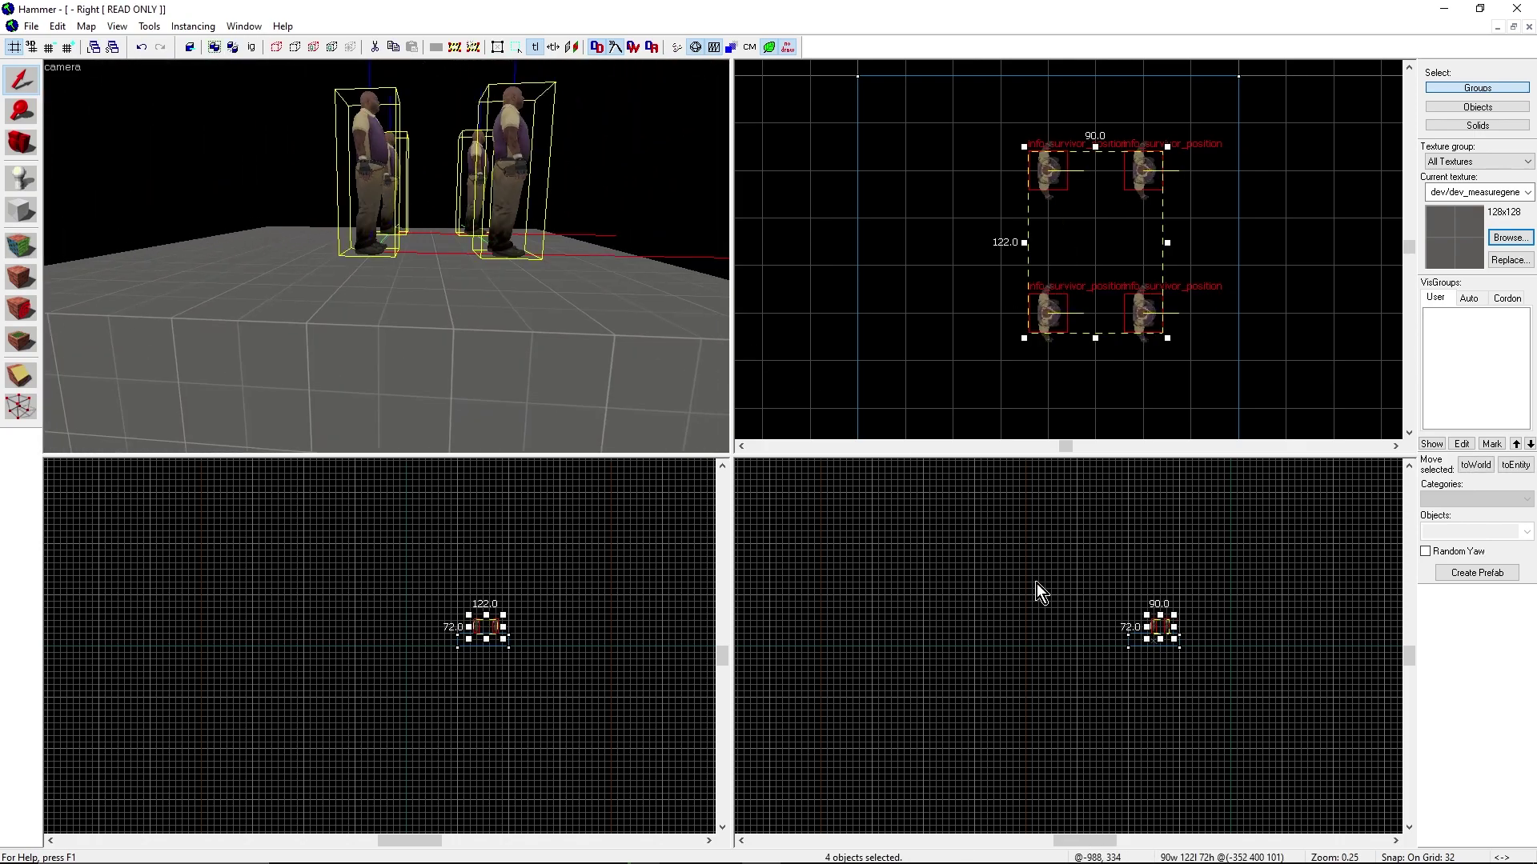
pyautogui.scroll(6, 1206, 626)
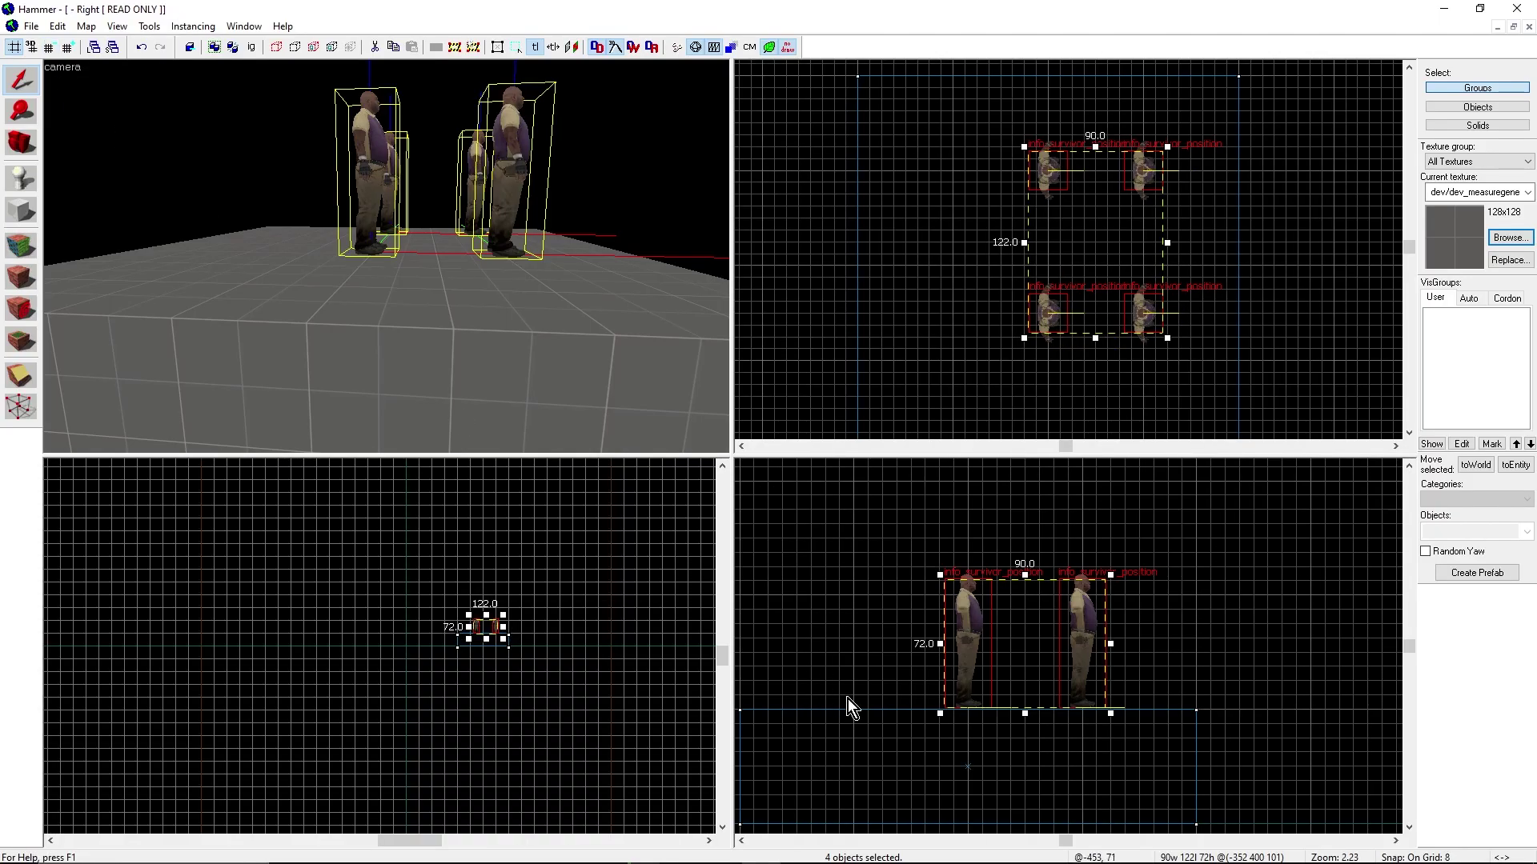
pyautogui.scroll(3, 998, 701)
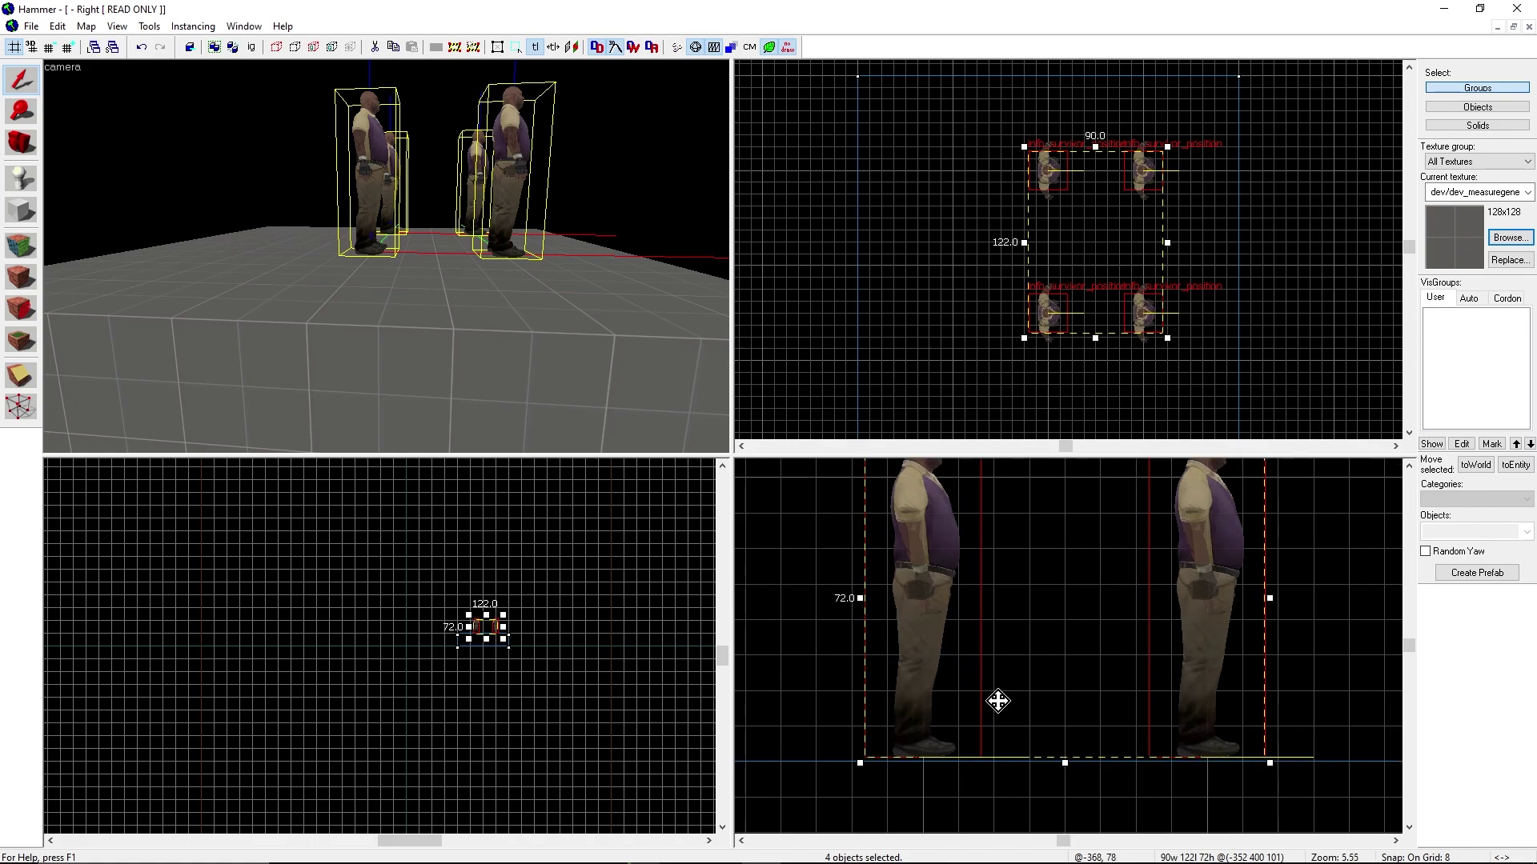
pyautogui.moveTo(1074, 732); pyautogui.dragTo(1074, 712)
# Step: Restore the grid size to 32 and deselect the four survivor positions
pyautogui.click(66, 48)
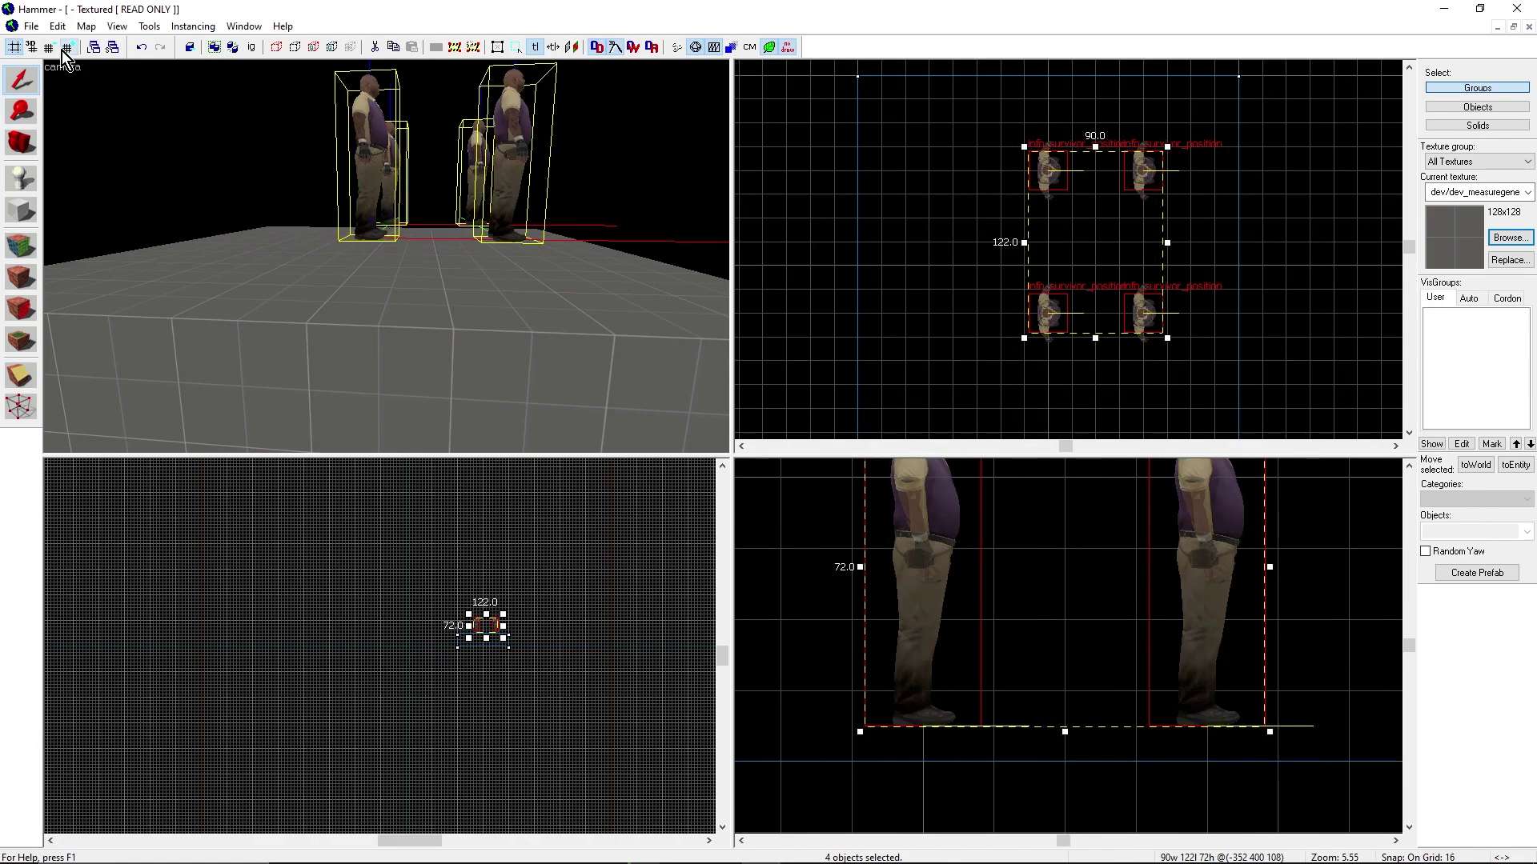
pyautogui.click(63, 50)
pyautogui.click(63, 50)
pyautogui.click(56, 49)
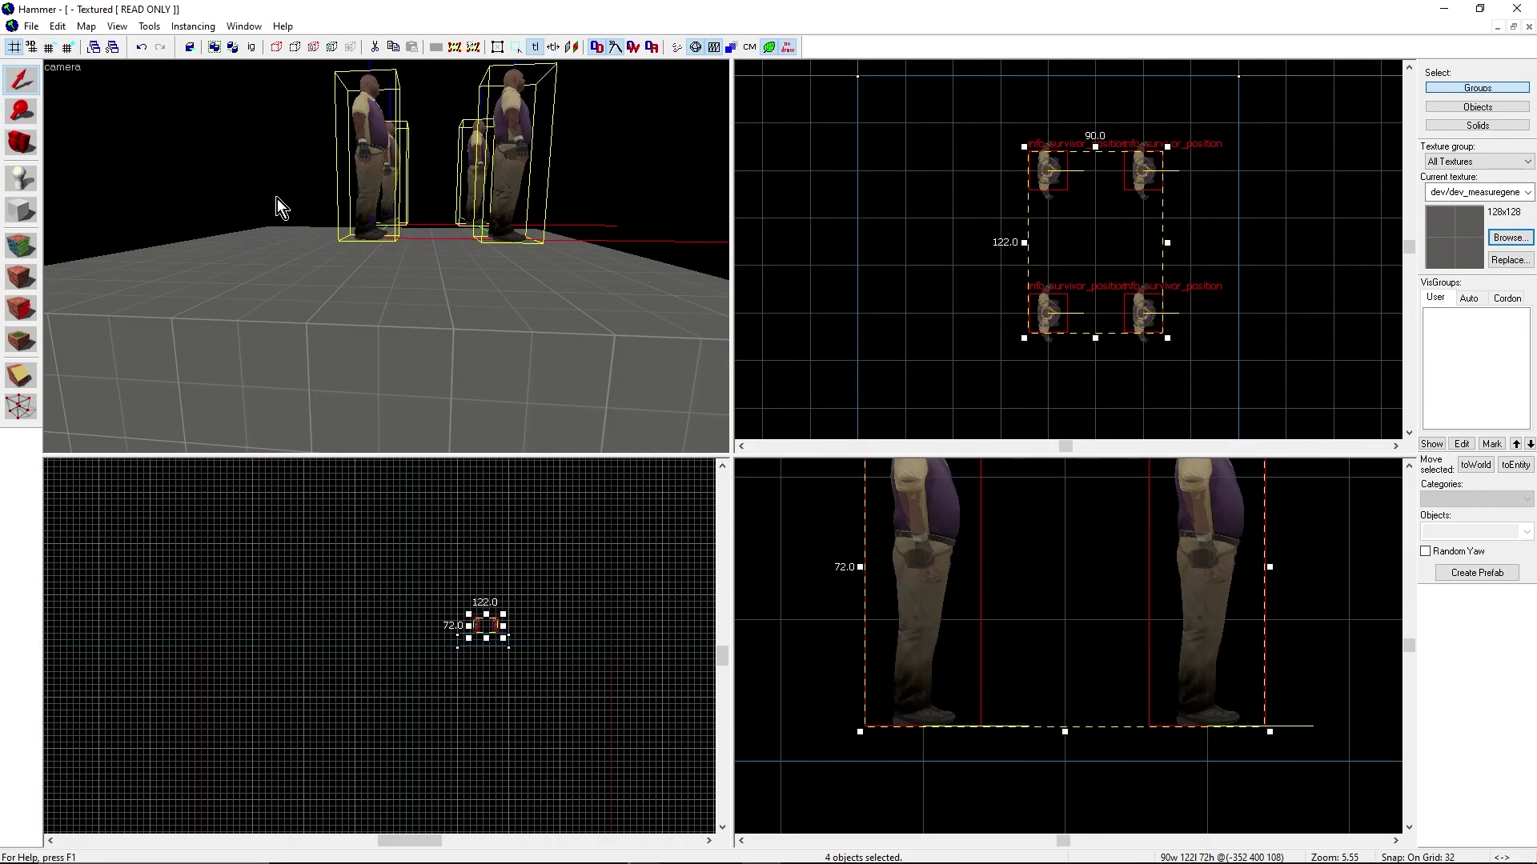
pyautogui.click(277, 199)
pyautogui.press('z')
pyautogui.press('s')
pyautogui.press('w')
pyautogui.press('z')
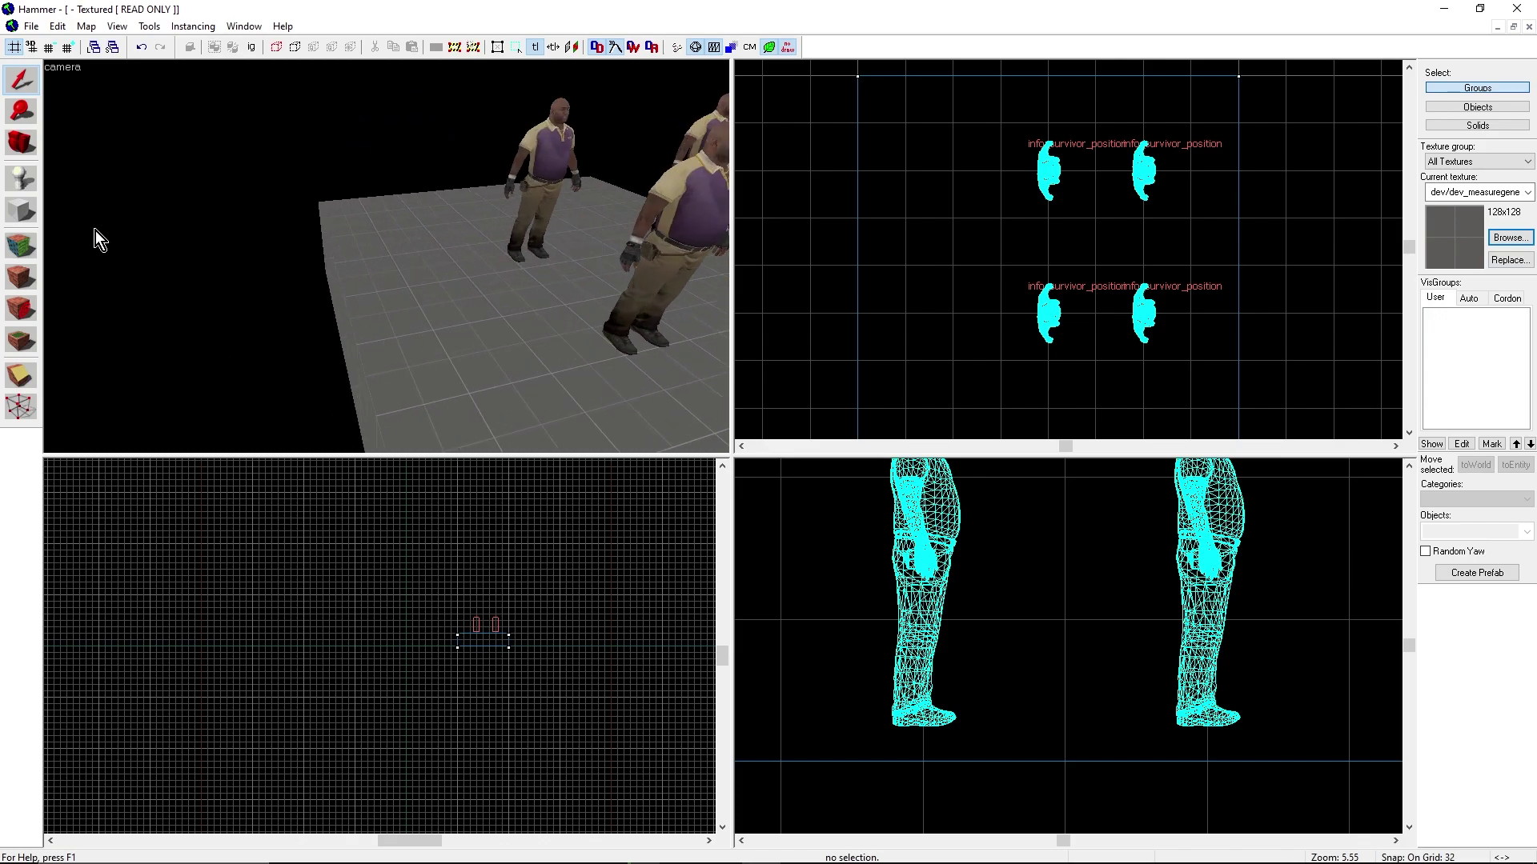
# Step: Activate the Block tool and choose the orange dev/dev_measuregeneric01 texture as the current texture
pyautogui.click(21, 210)
pyautogui.scroll(-10, 1035, 271)
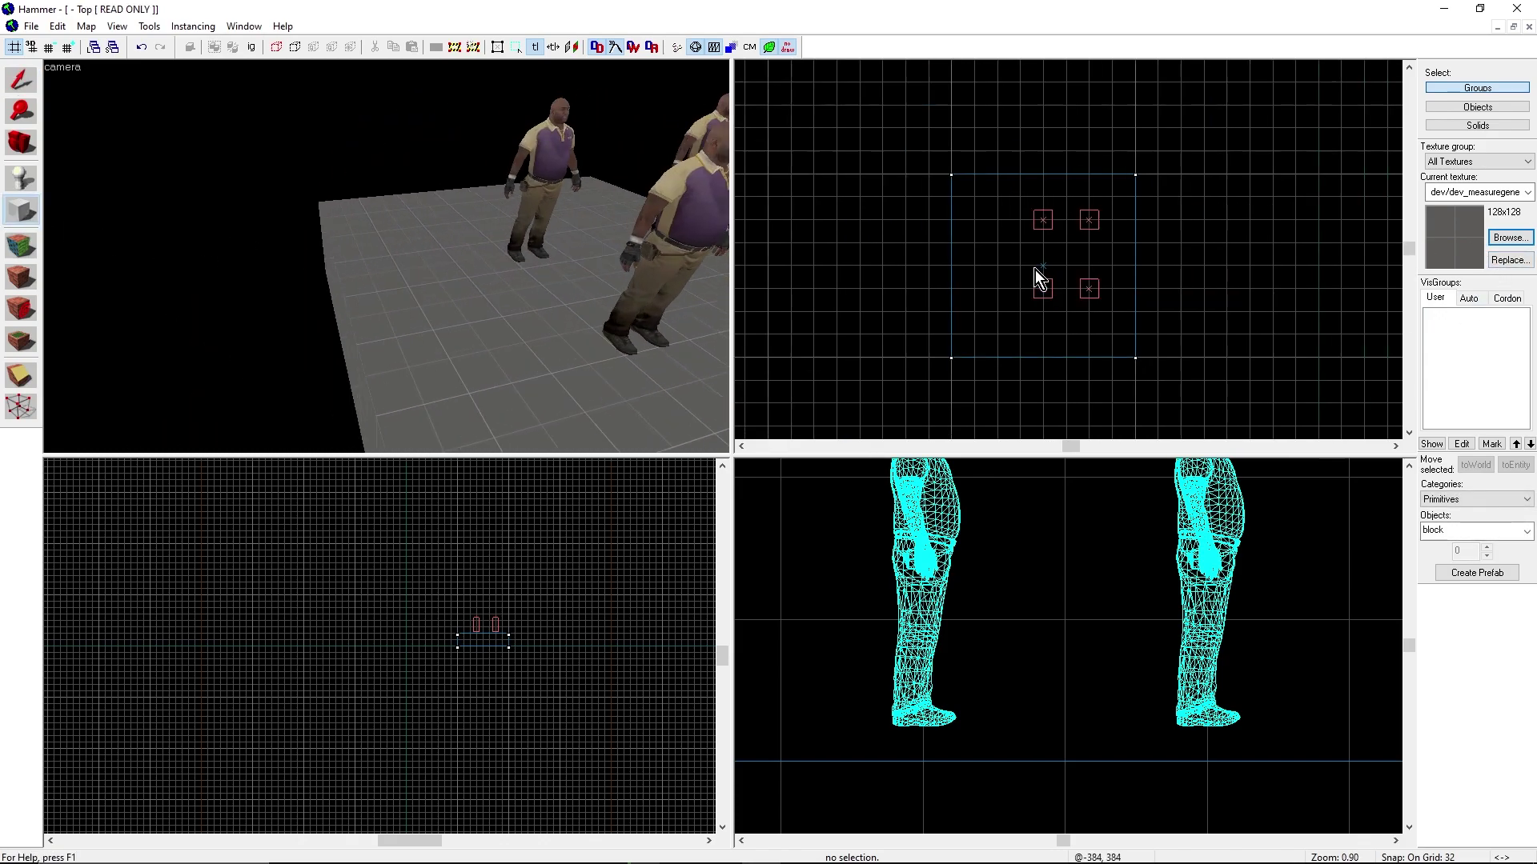
pyautogui.click(1511, 240)
pyautogui.scroll(1, 1081, 353)
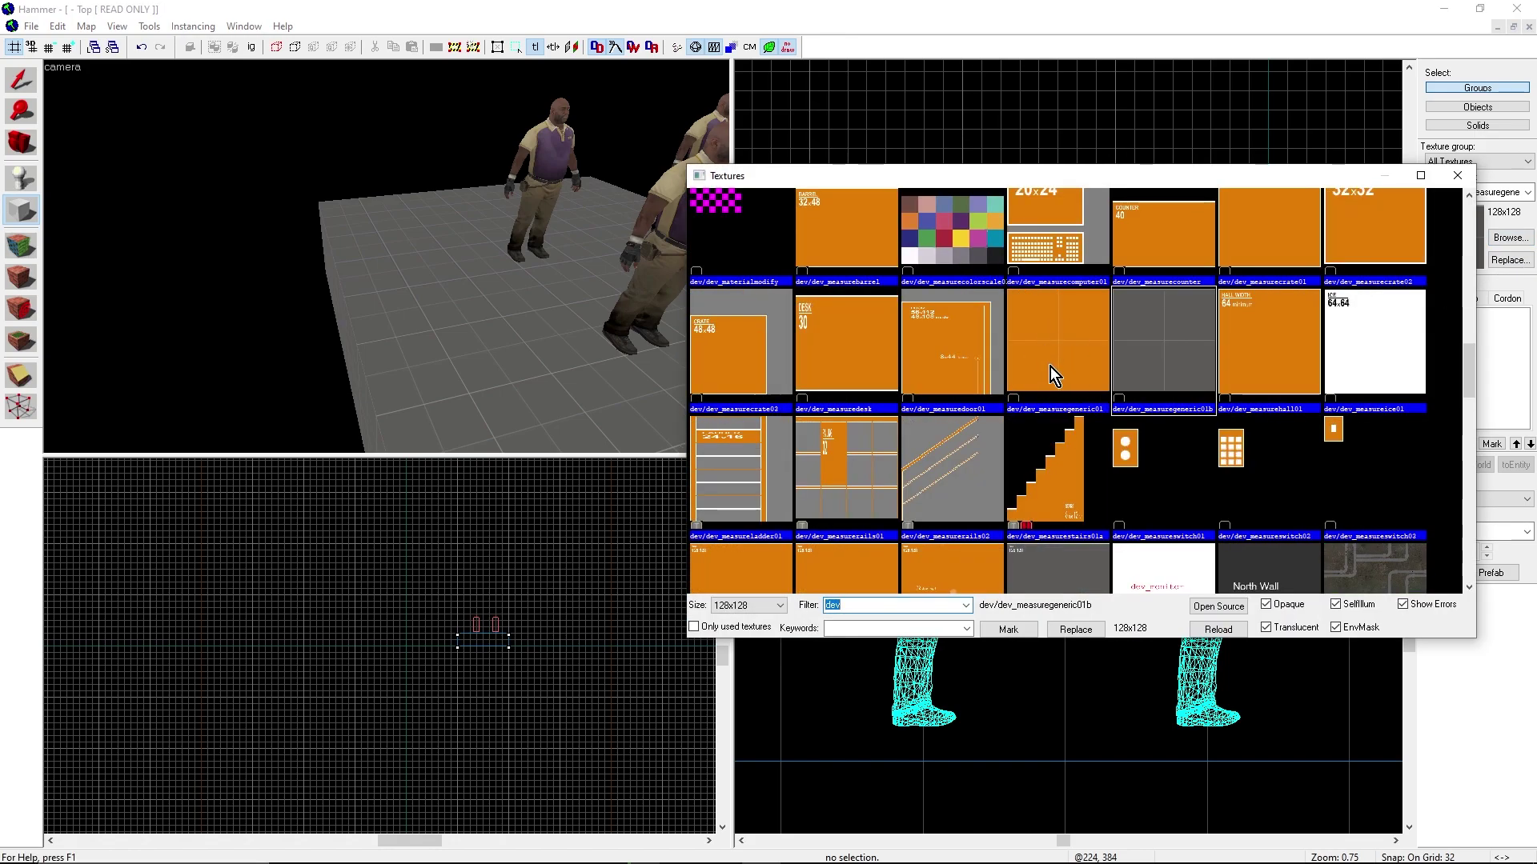
pyautogui.doubleClick(1053, 362)
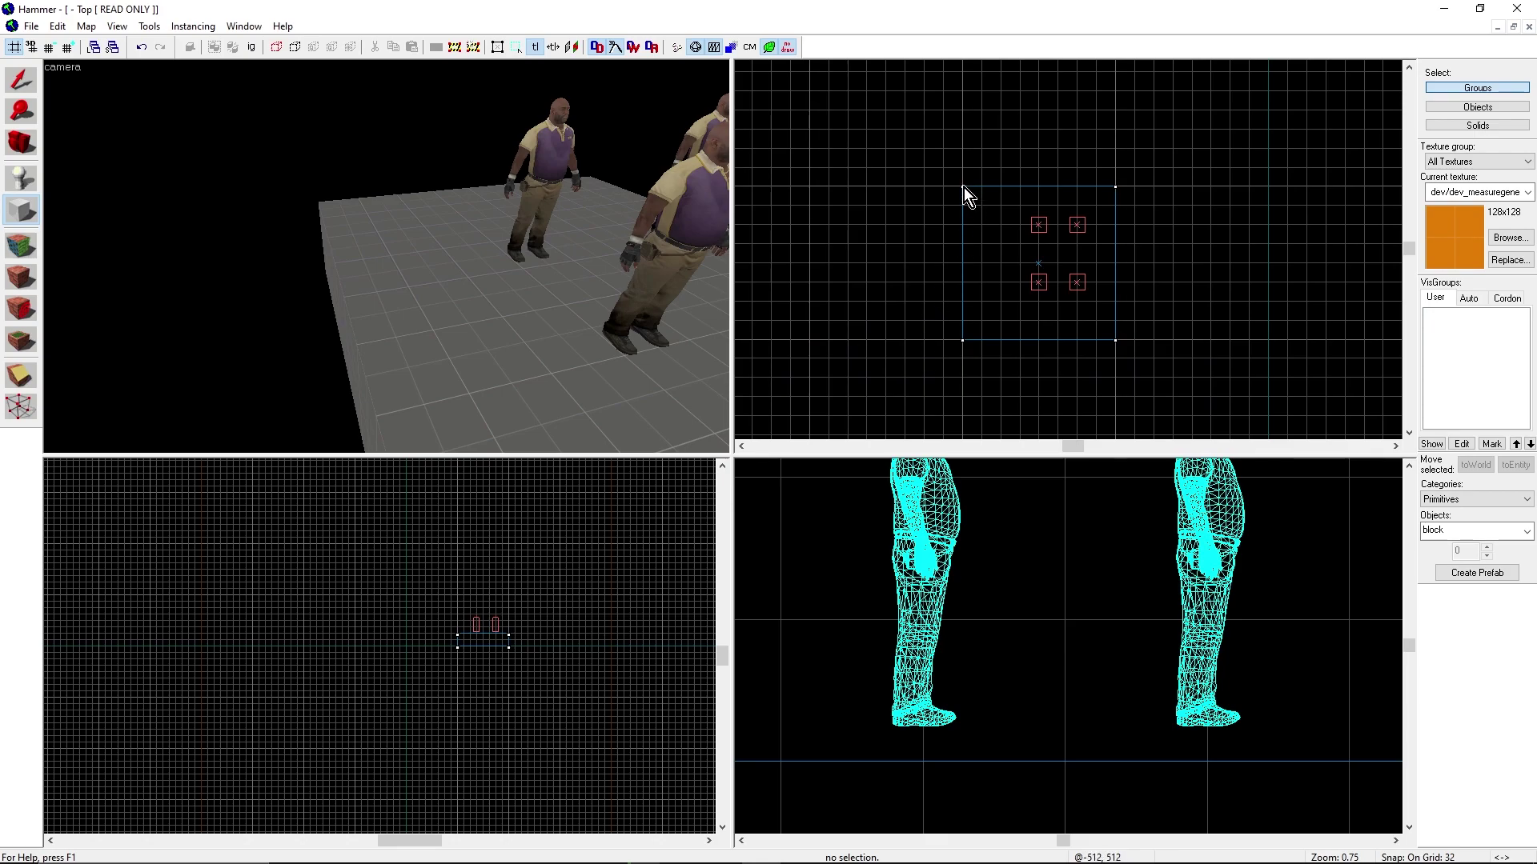
# Step: Outline a wall block 32 units wide, 256 long and 72 high along the floor's left edge in the top view
pyautogui.moveTo(963, 188); pyautogui.dragTo(983, 345)
pyautogui.press('z')
pyautogui.press('w')
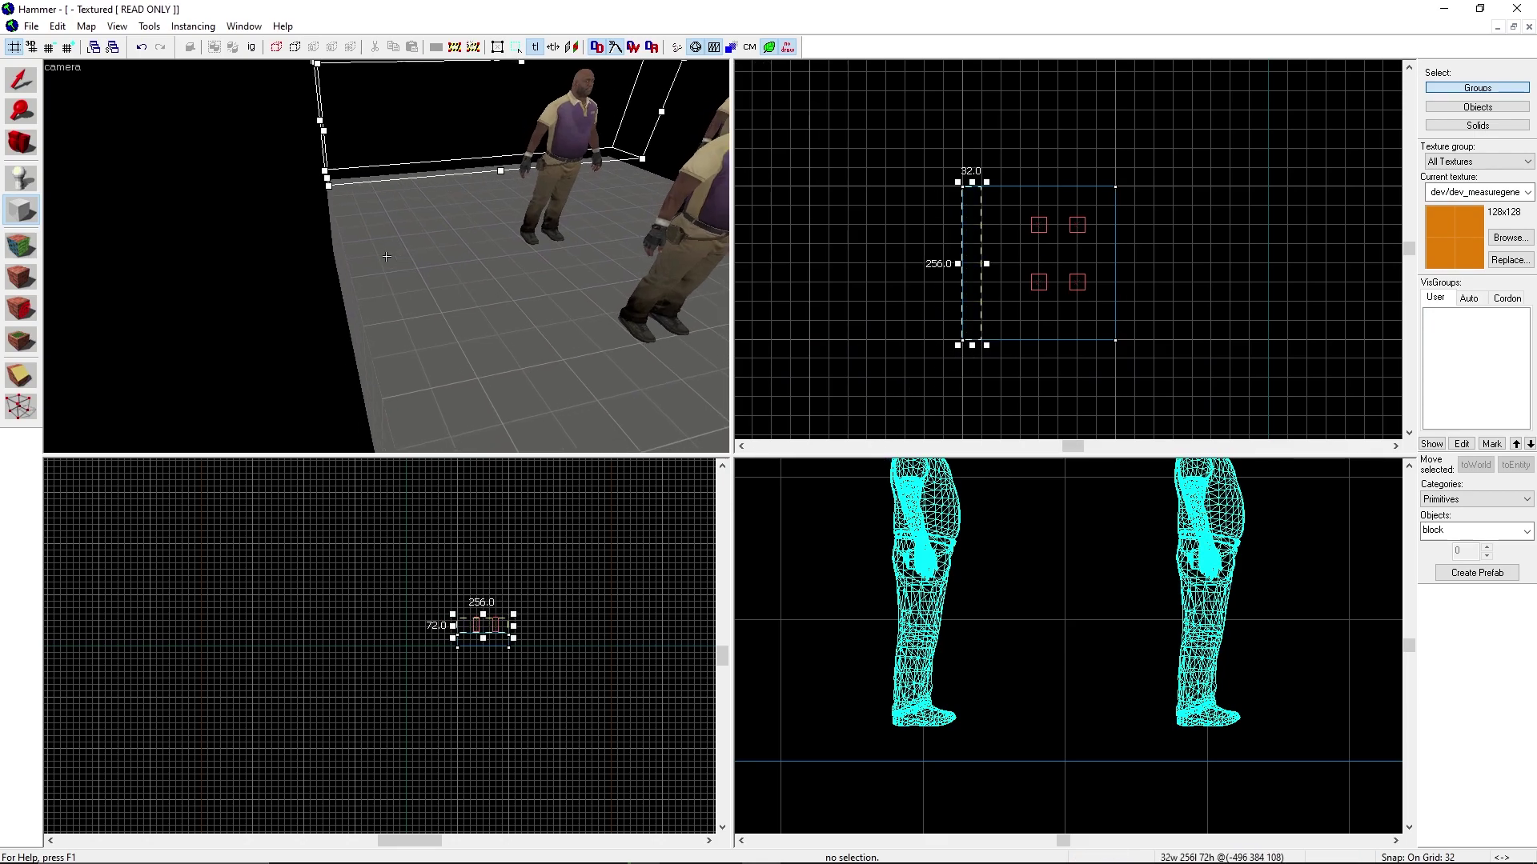
pyautogui.press('z')
pyautogui.press('z')
pyautogui.press('z')
pyautogui.scroll(-11, 1005, 603)
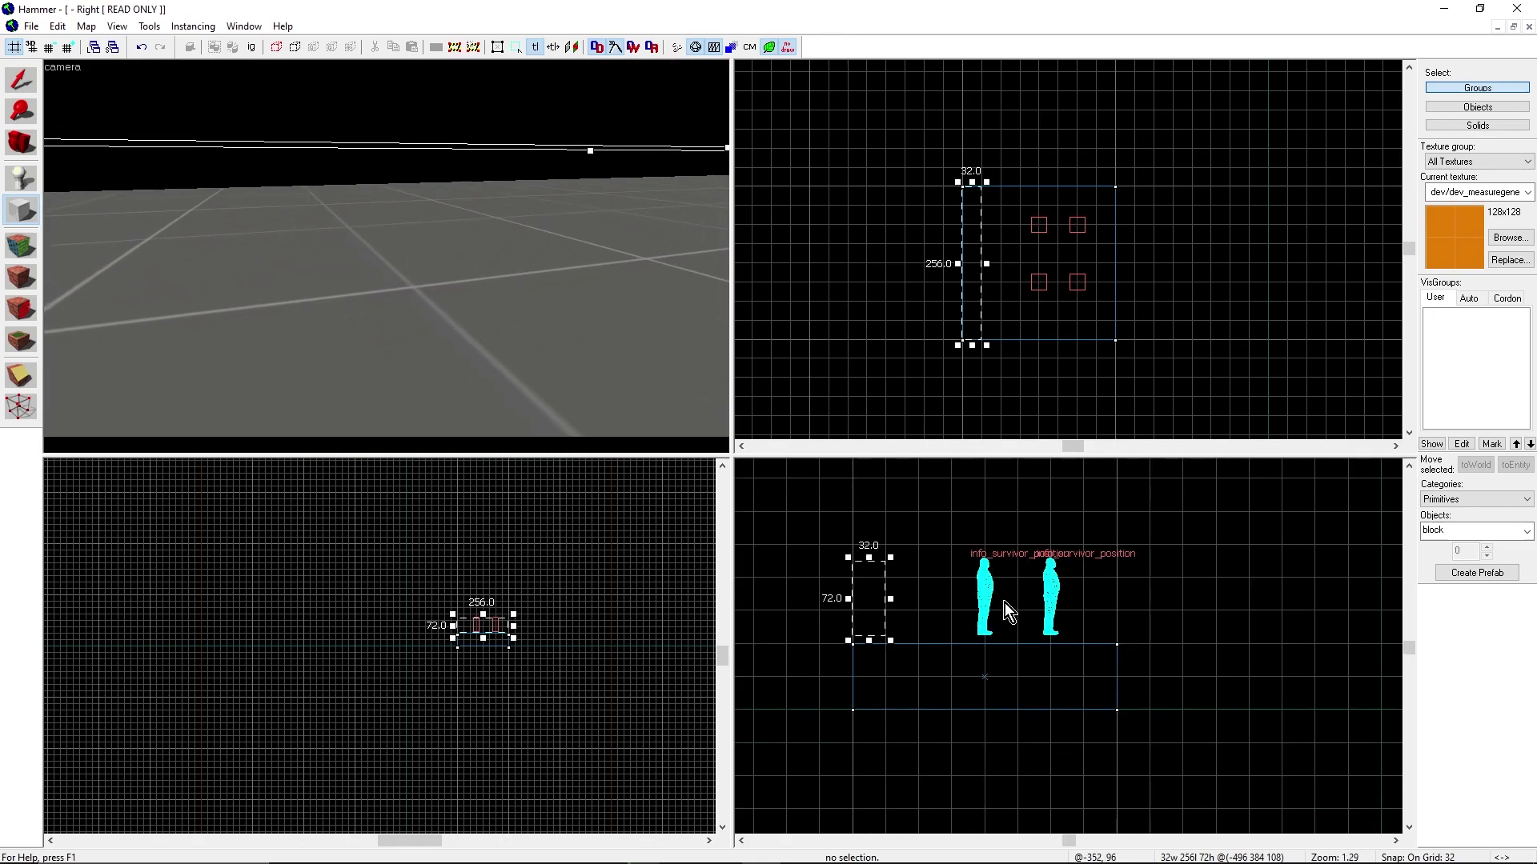
pyautogui.scroll(5, 910, 637)
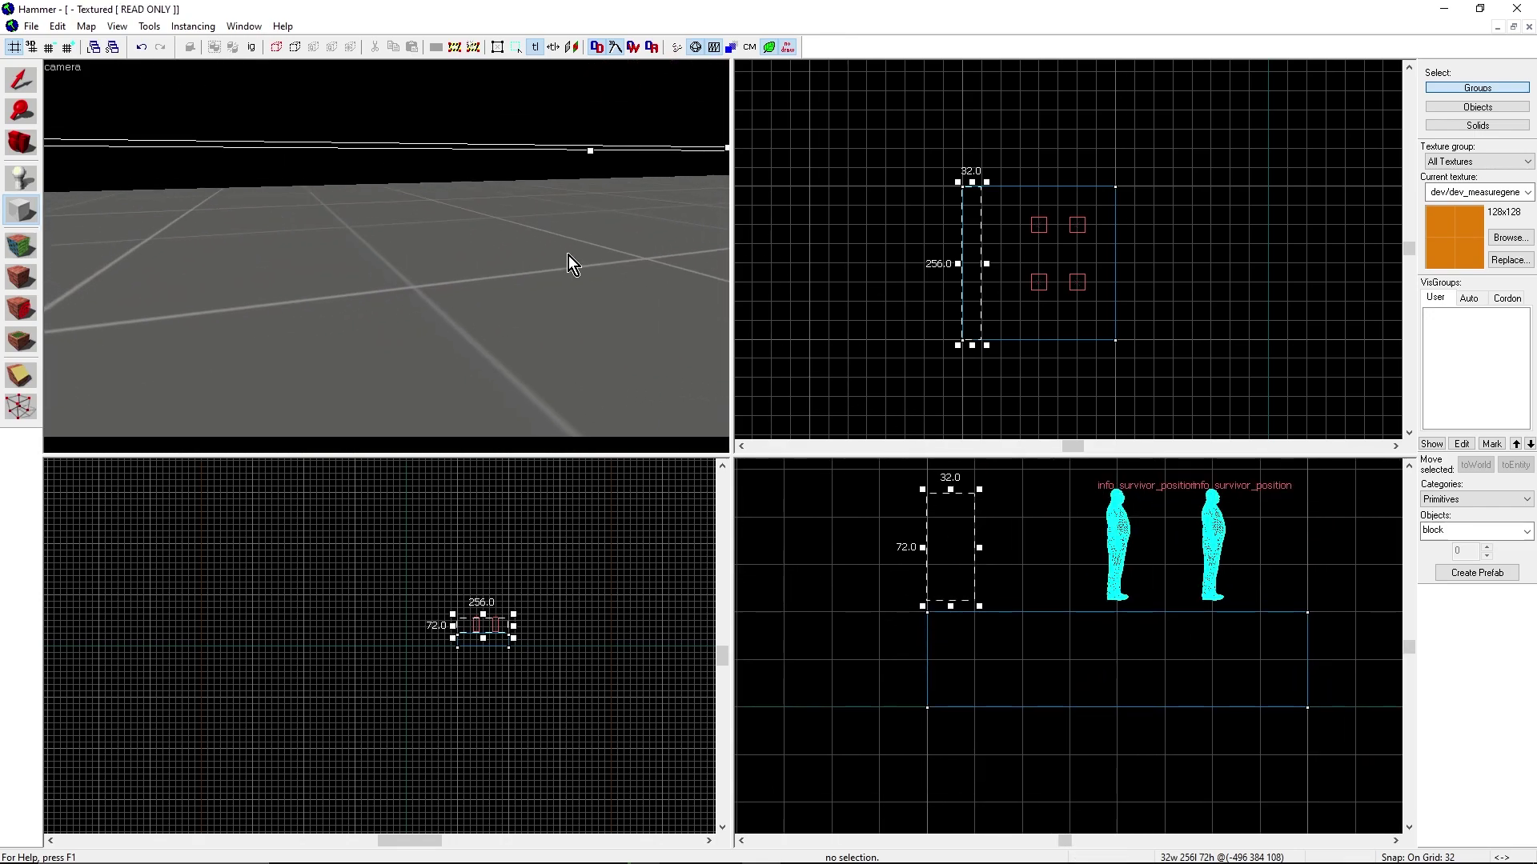
# Step: Check the wall outline from the camera and top views and create the solid block from it
pyautogui.press('z')
pyautogui.press('z')
pyautogui.scroll(-5, 929, 288)
pyautogui.press('z')
pyautogui.press('s')
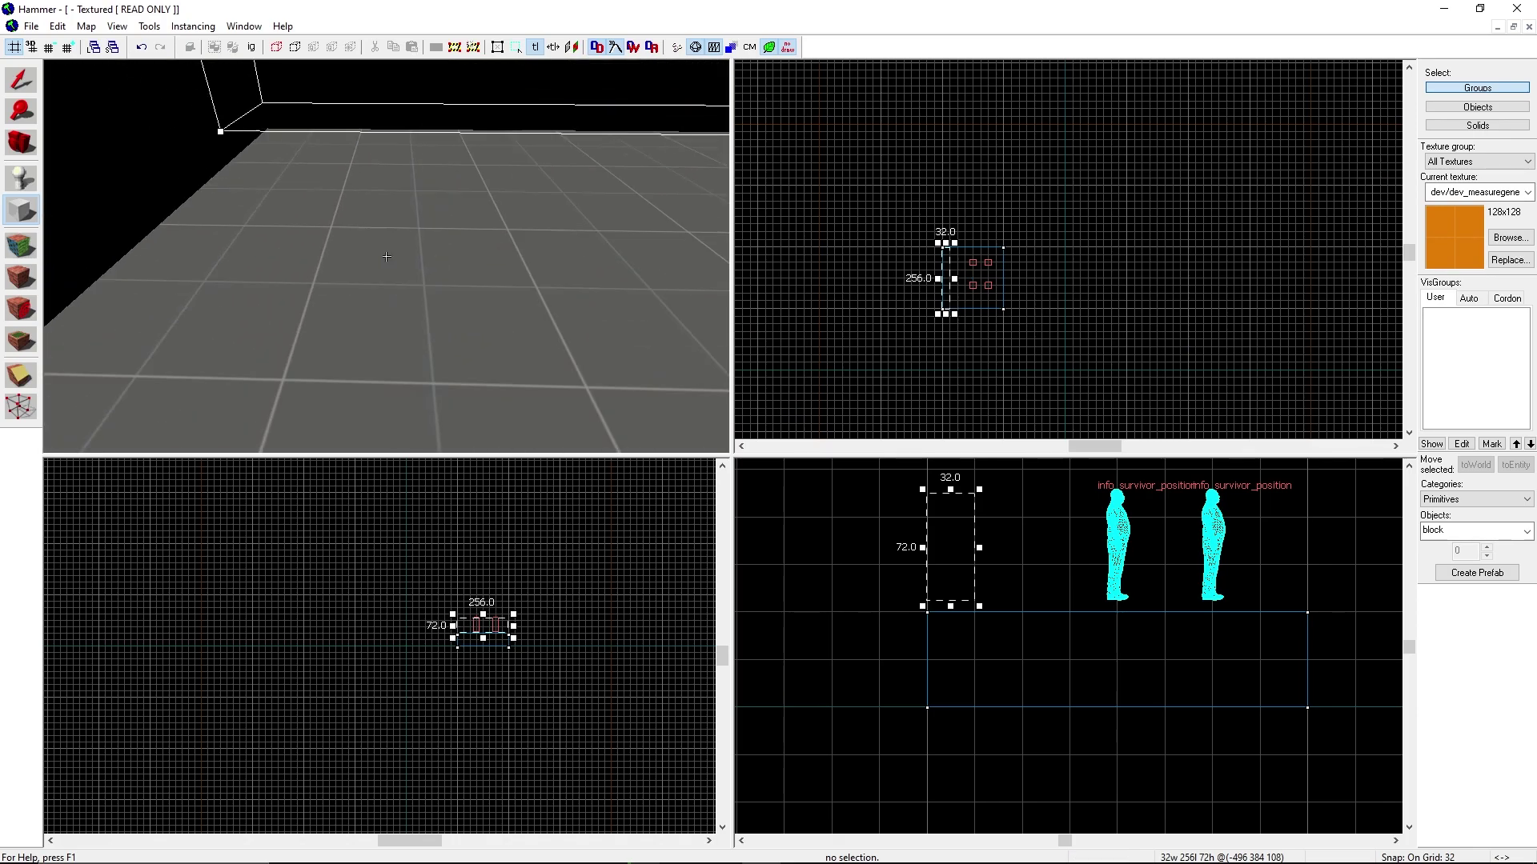
pyautogui.press('z')
pyautogui.scroll(3, 959, 286)
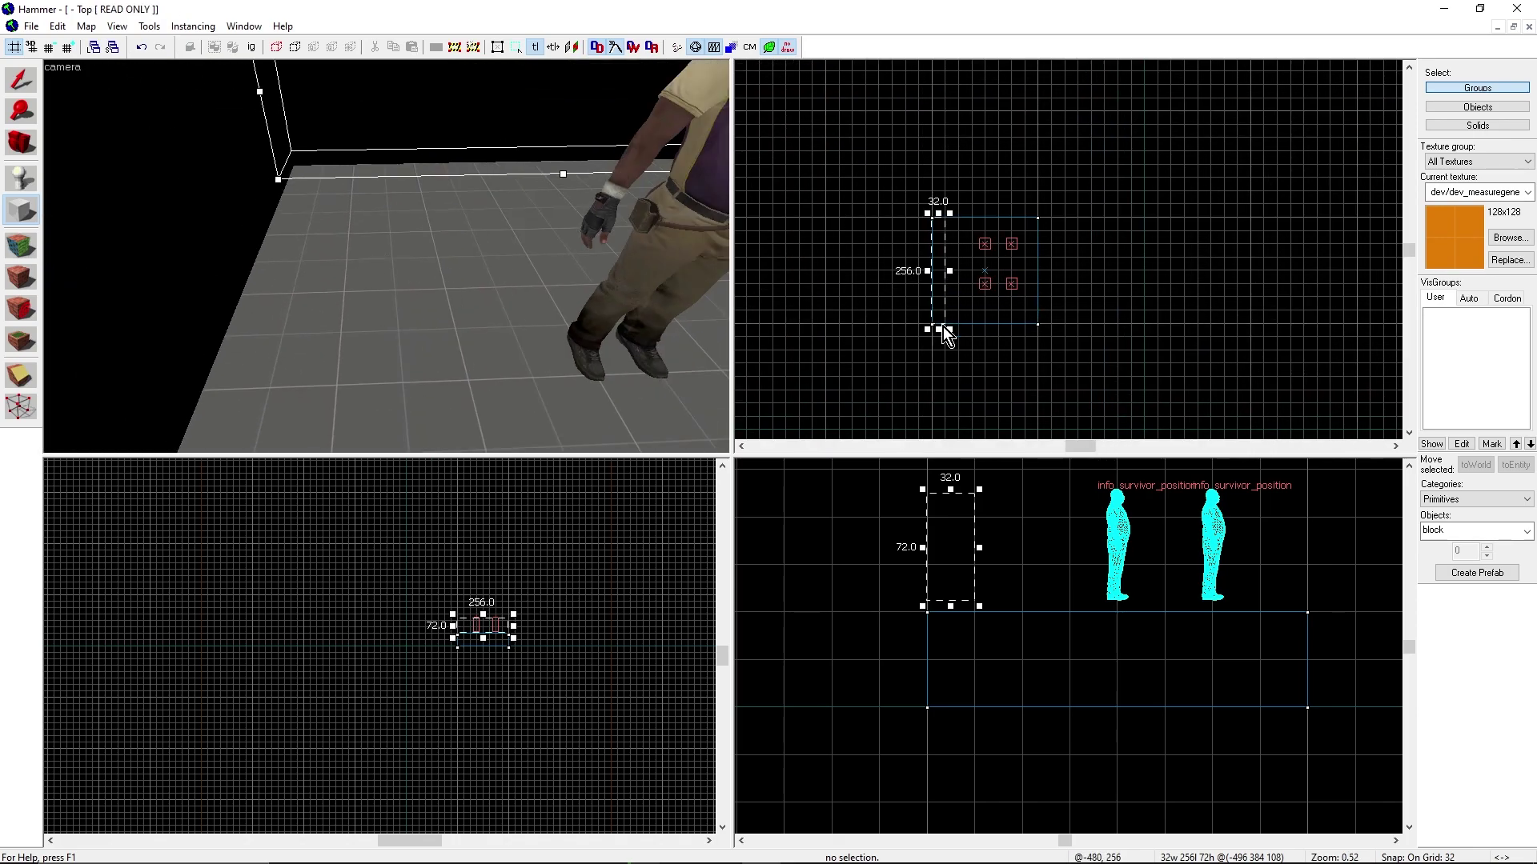
pyautogui.scroll(2, 940, 272)
pyautogui.press('Return')
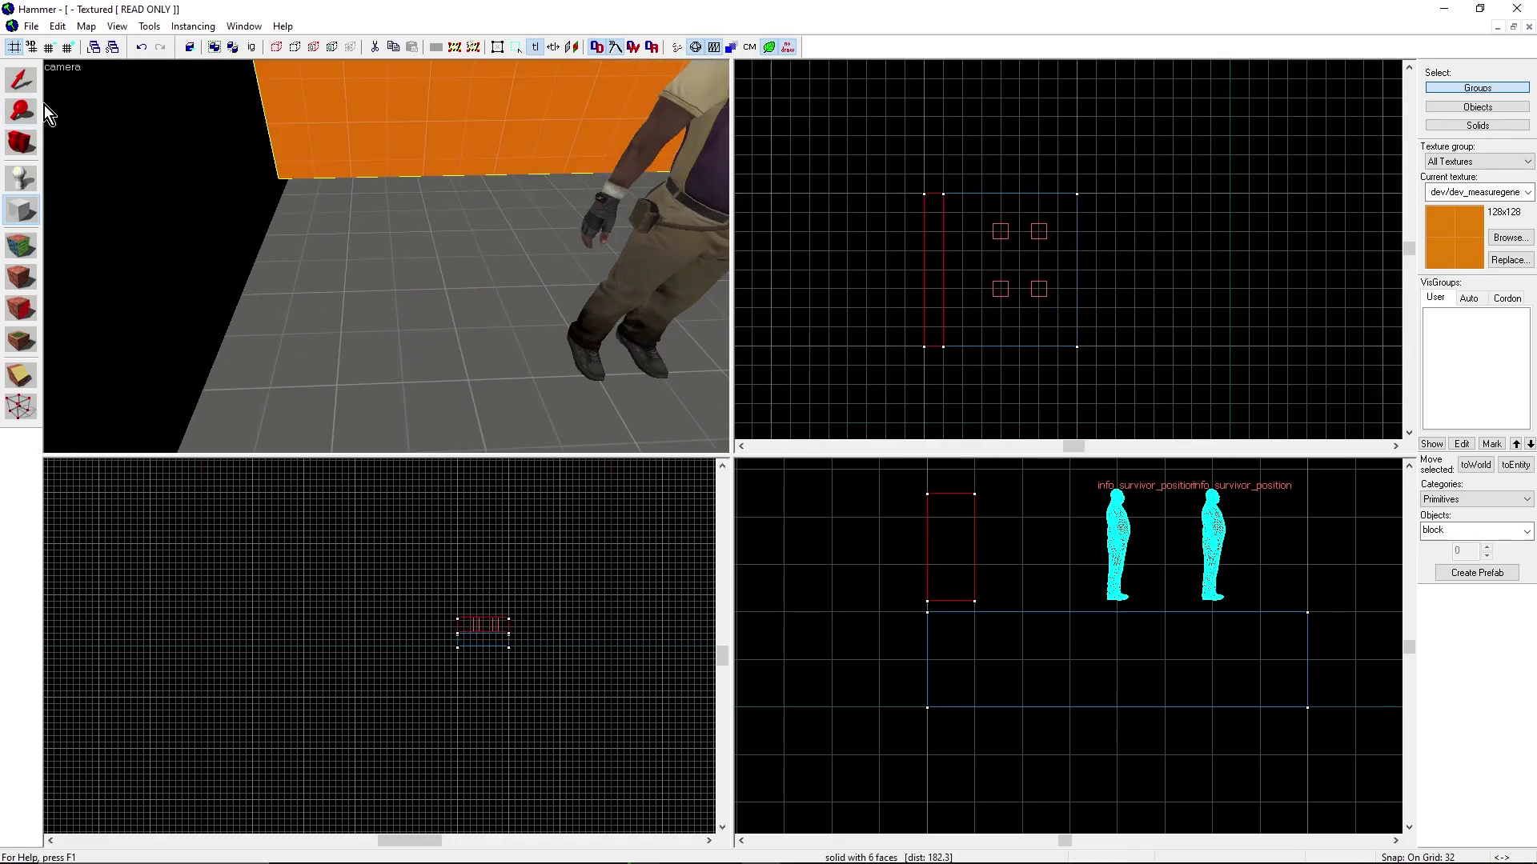
# Step: Switch to the Selection tool and lower the orange wall in the right view to a centre height of 92
pyautogui.click(21, 80)
pyautogui.scroll(1, 954, 276)
pyautogui.moveTo(922, 294)
pyautogui.mouseDown()
pyautogui.moveTo(906, 254)
pyautogui.moveTo(960, 282)
pyautogui.moveTo(926, 292)
pyautogui.mouseUp()
pyautogui.scroll(-4, 938, 661)
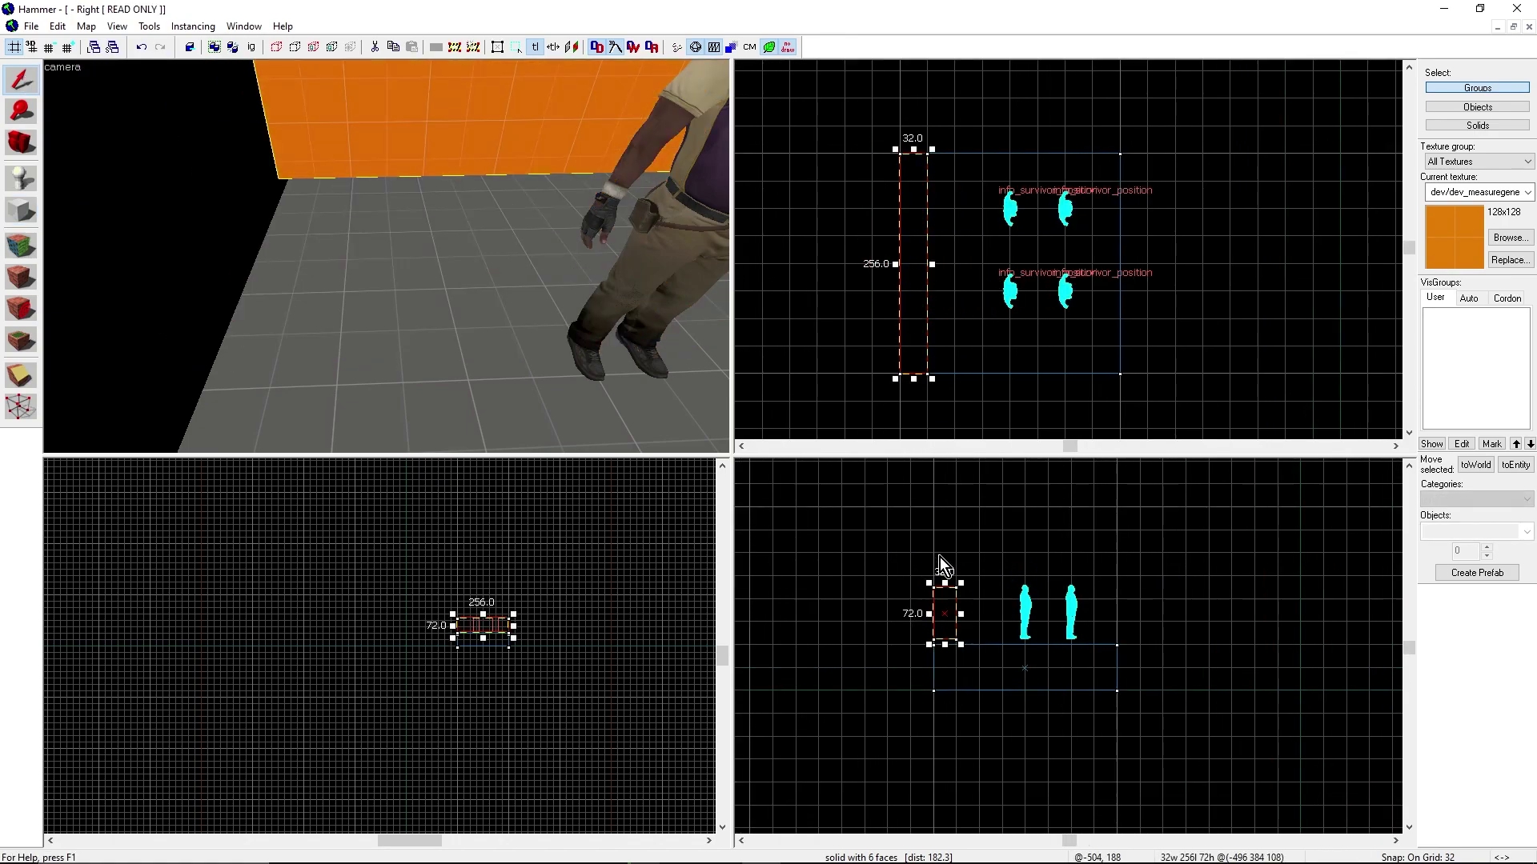
pyautogui.scroll(3, 942, 563)
pyautogui.moveTo(939, 649)
pyautogui.mouseDown()
pyautogui.moveTo(1166, 675)
pyautogui.moveTo(930, 658)
pyautogui.mouseUp()
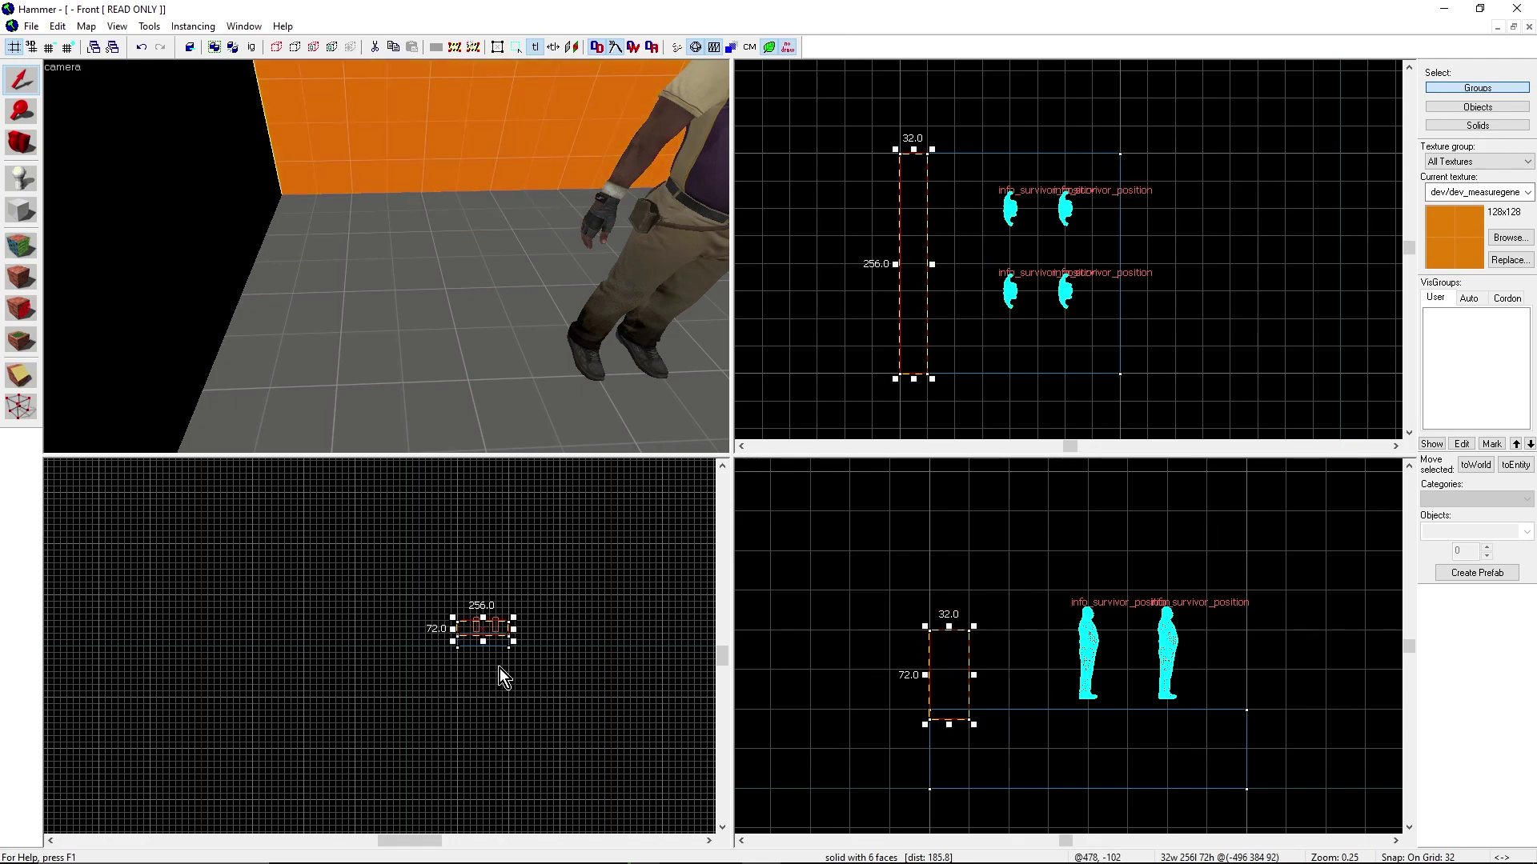
# Step: Raise the orange wall's bottom edge in the right view to meet the floor's top surface, making it 64 units high
pyautogui.scroll(8, 488, 633)
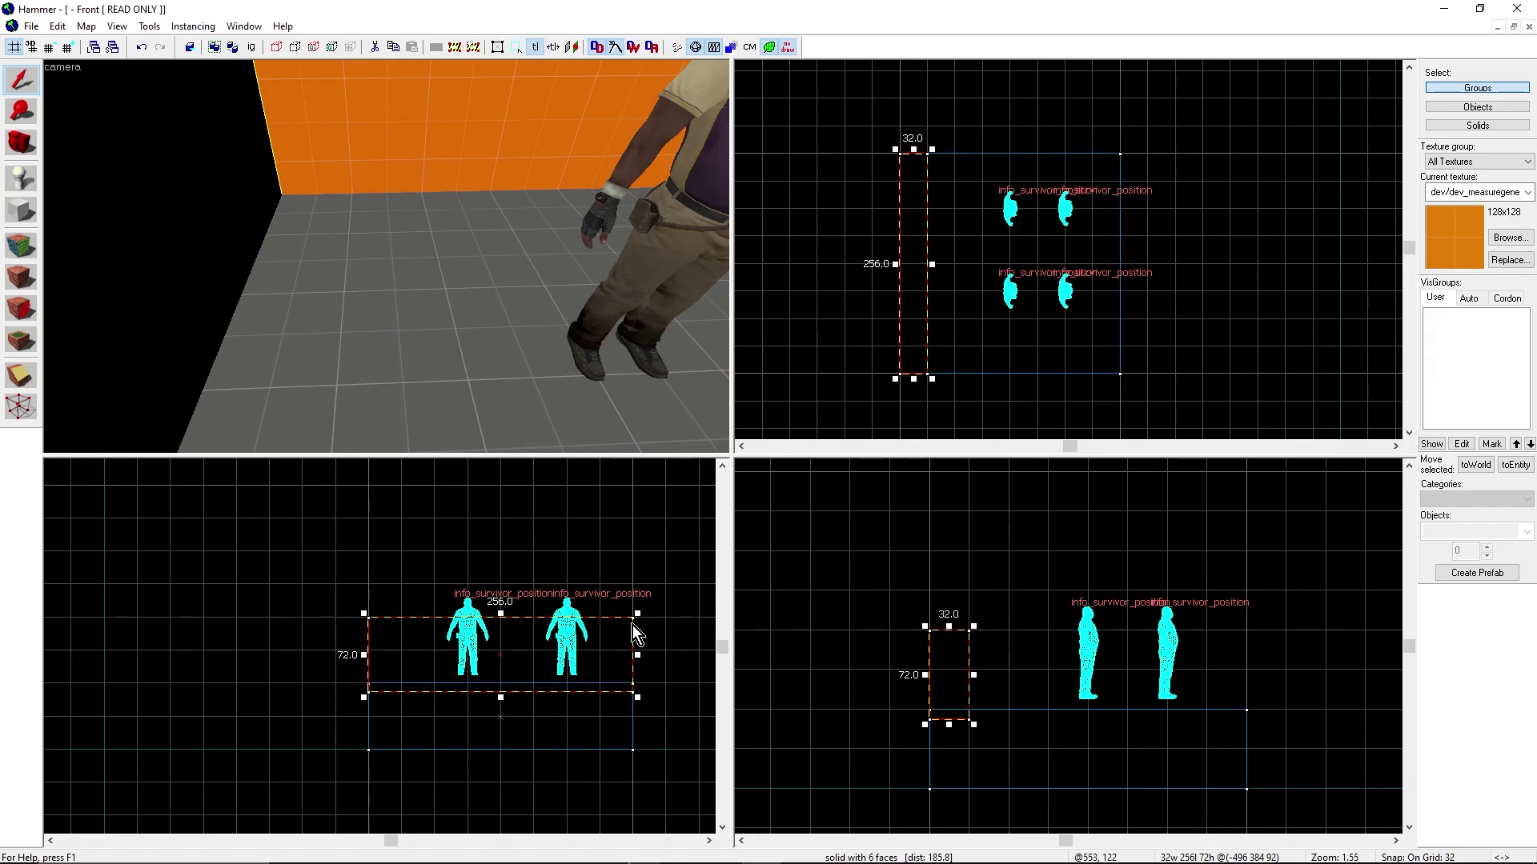
pyautogui.click(247, 613)
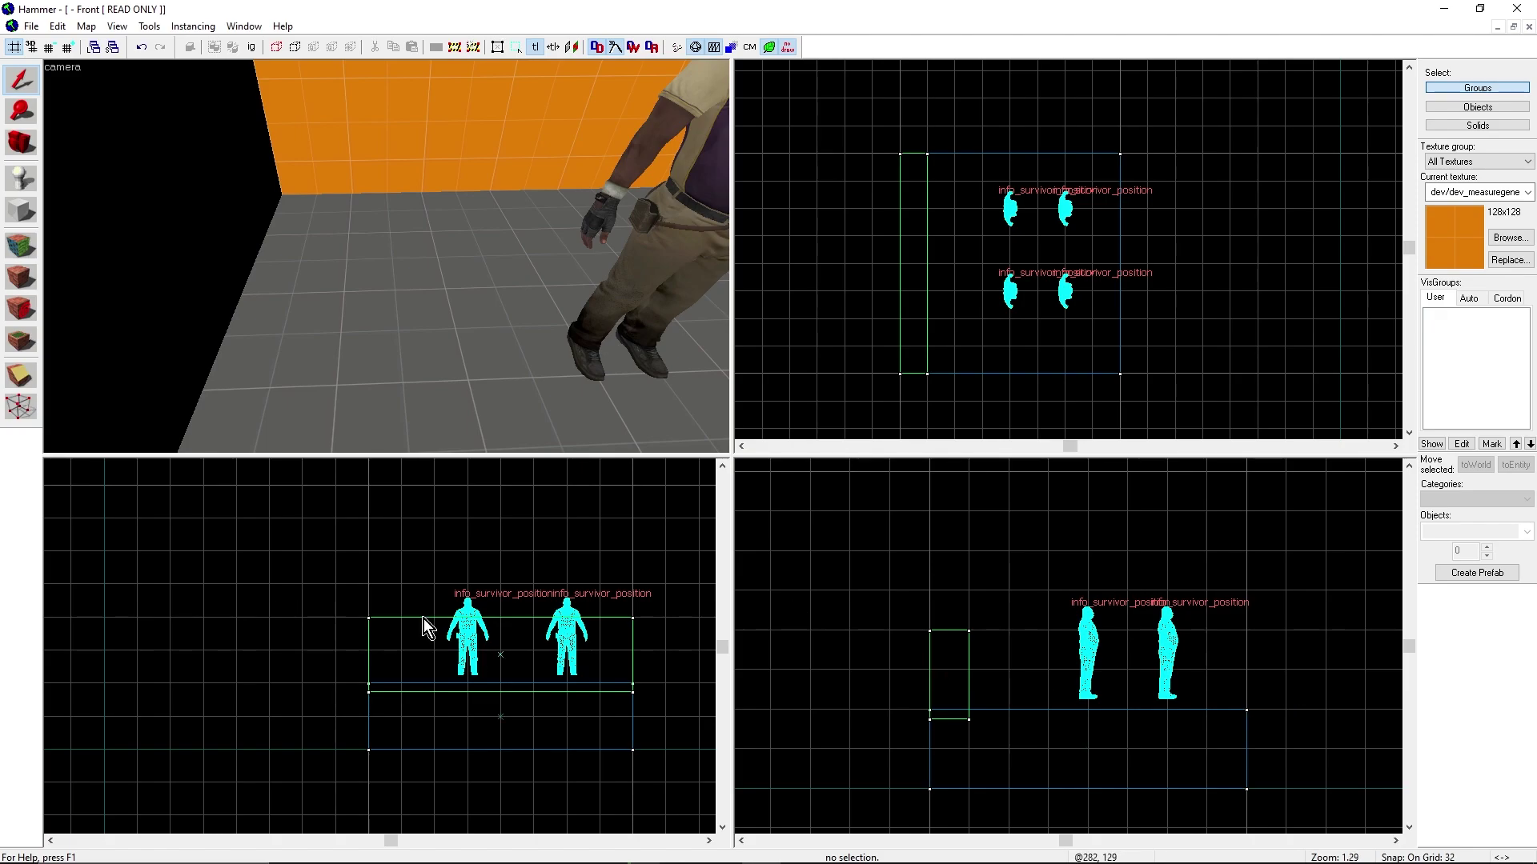
pyautogui.scroll(1, 990, 627)
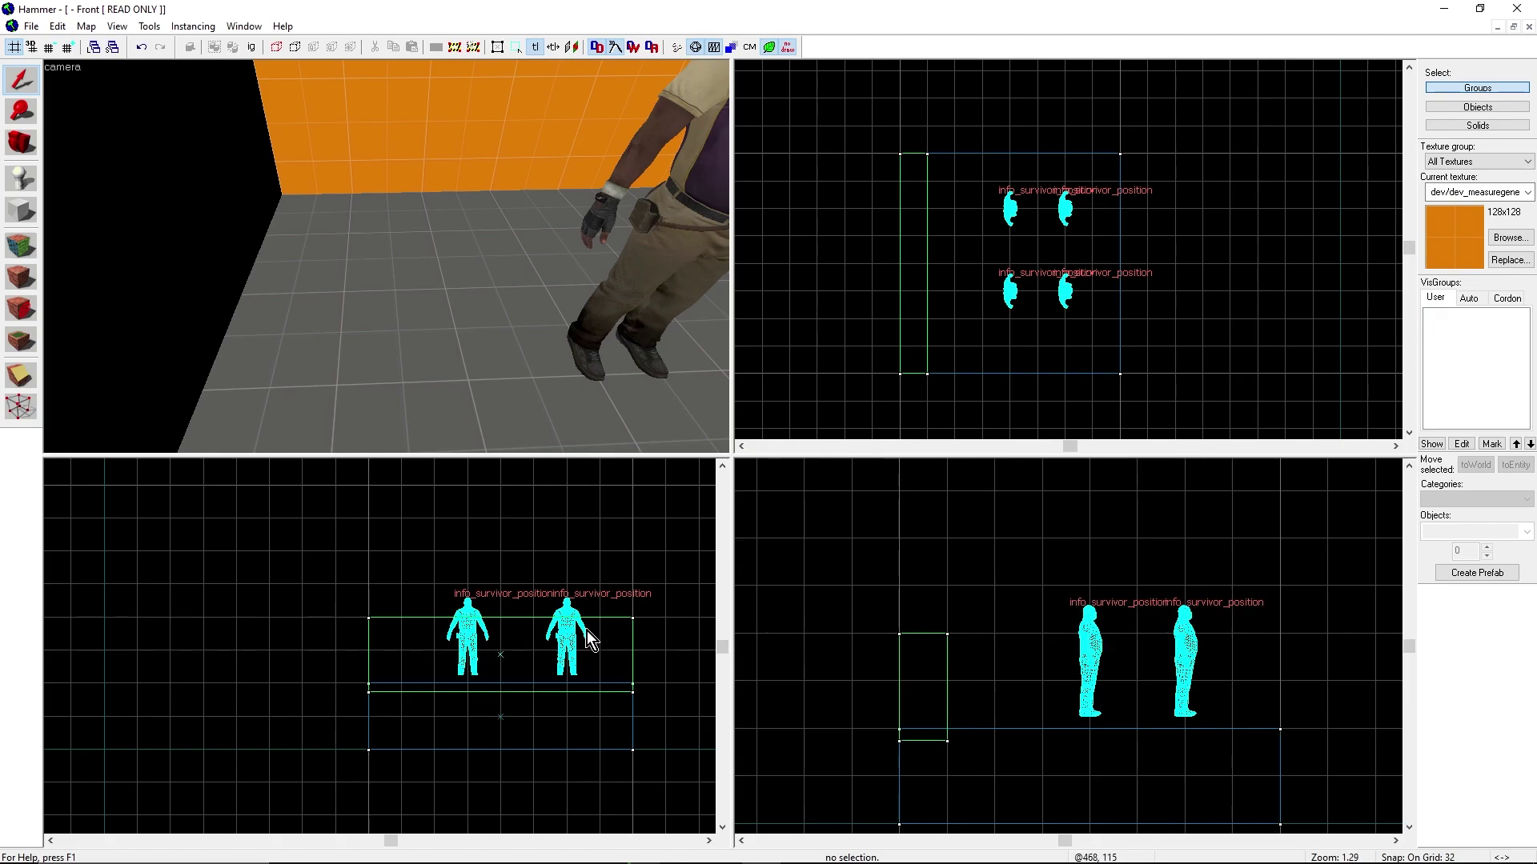
pyautogui.press('z')
pyautogui.press('s')
pyautogui.click(386, 257)
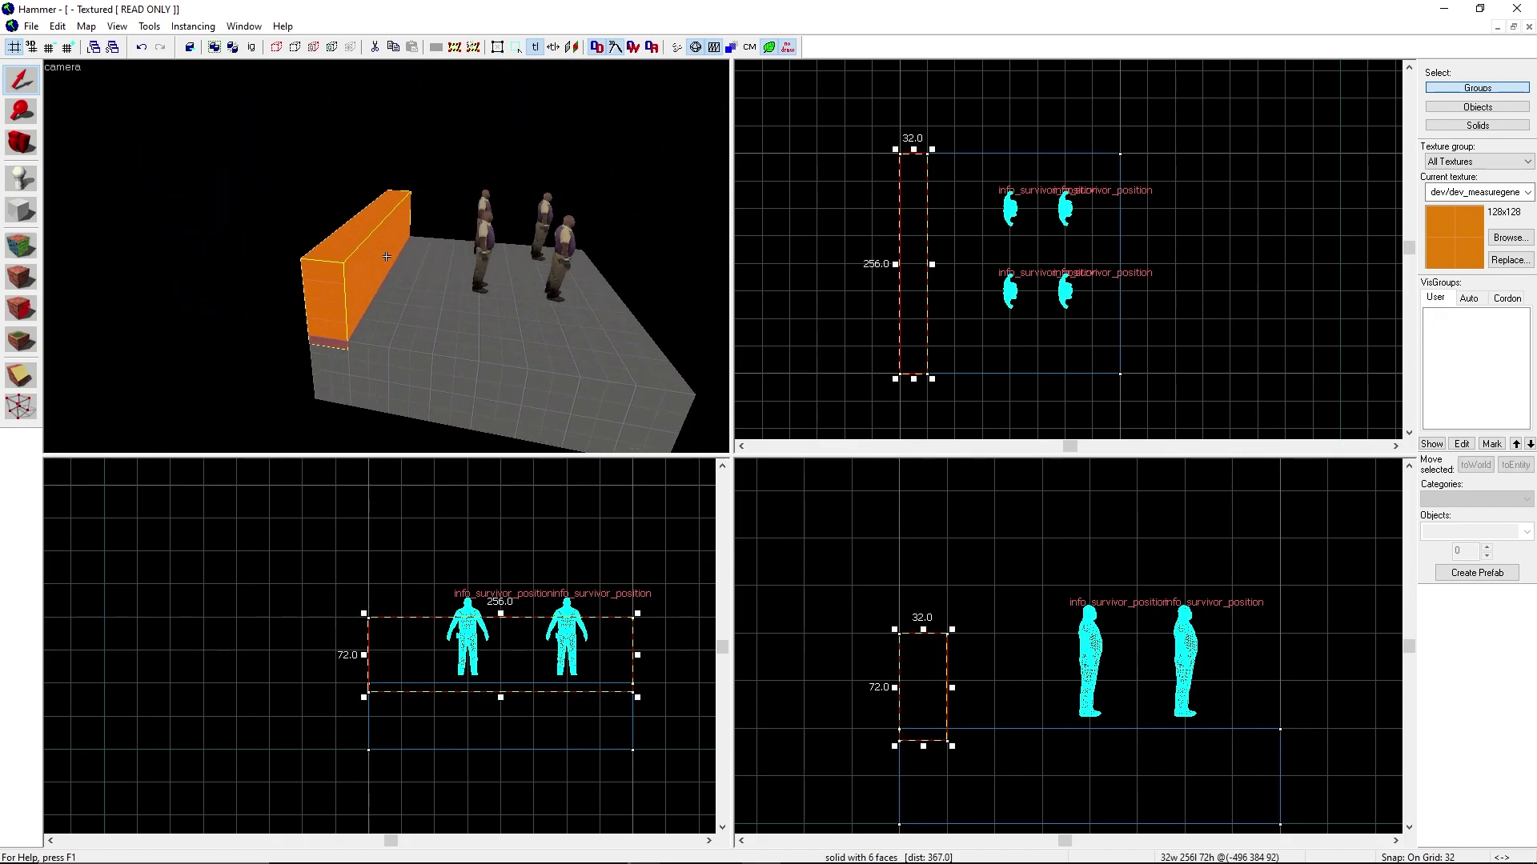
pyautogui.scroll(5, 387, 257)
pyautogui.scroll(5, 926, 725)
pyautogui.moveTo(928, 737); pyautogui.dragTo(932, 726)
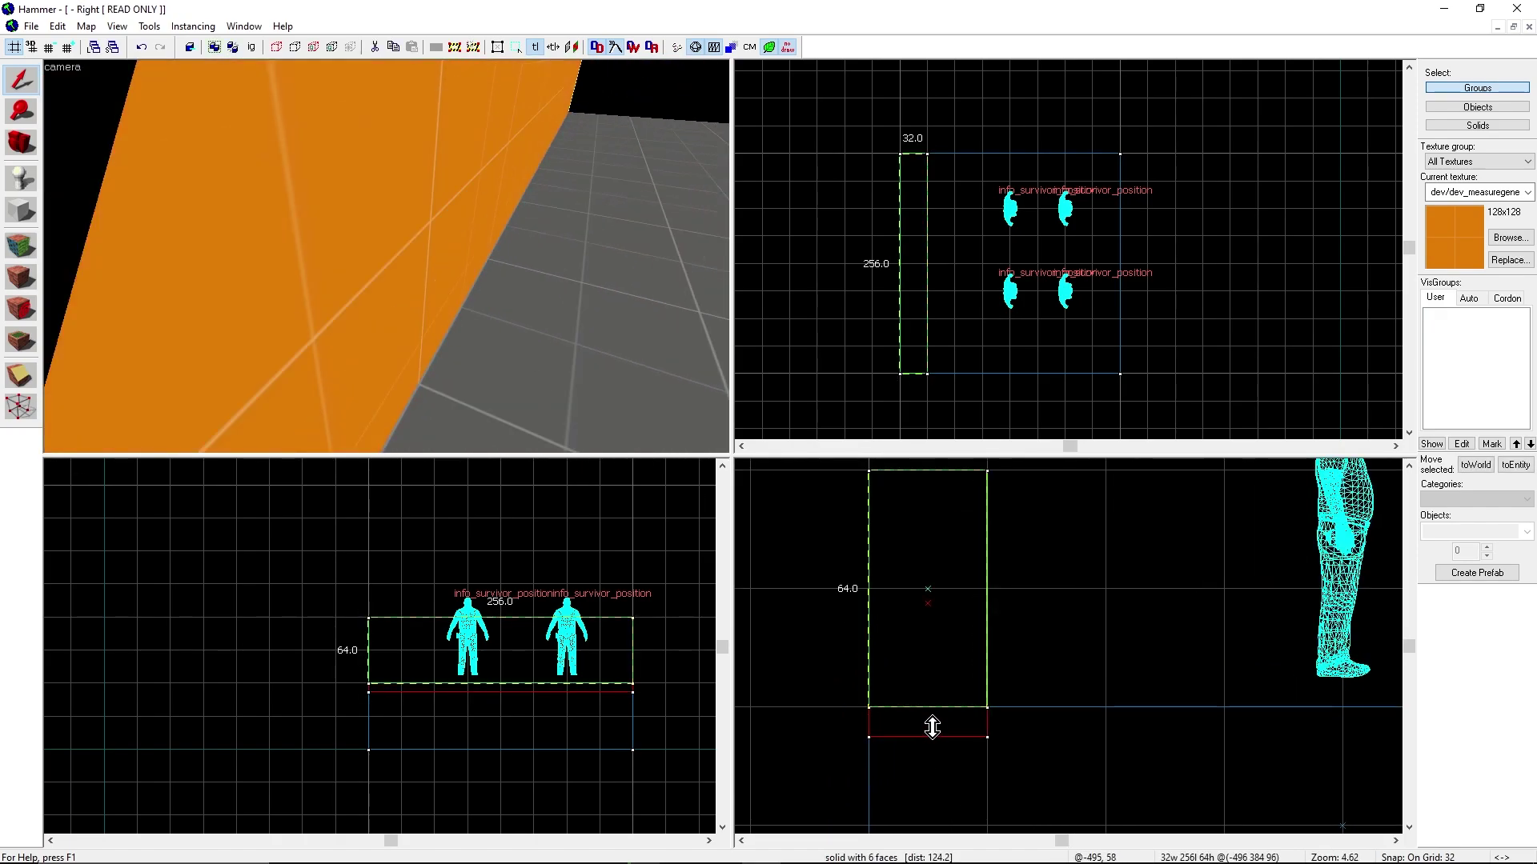
pyautogui.scroll(-5, 386, 256)
pyautogui.click(387, 256)
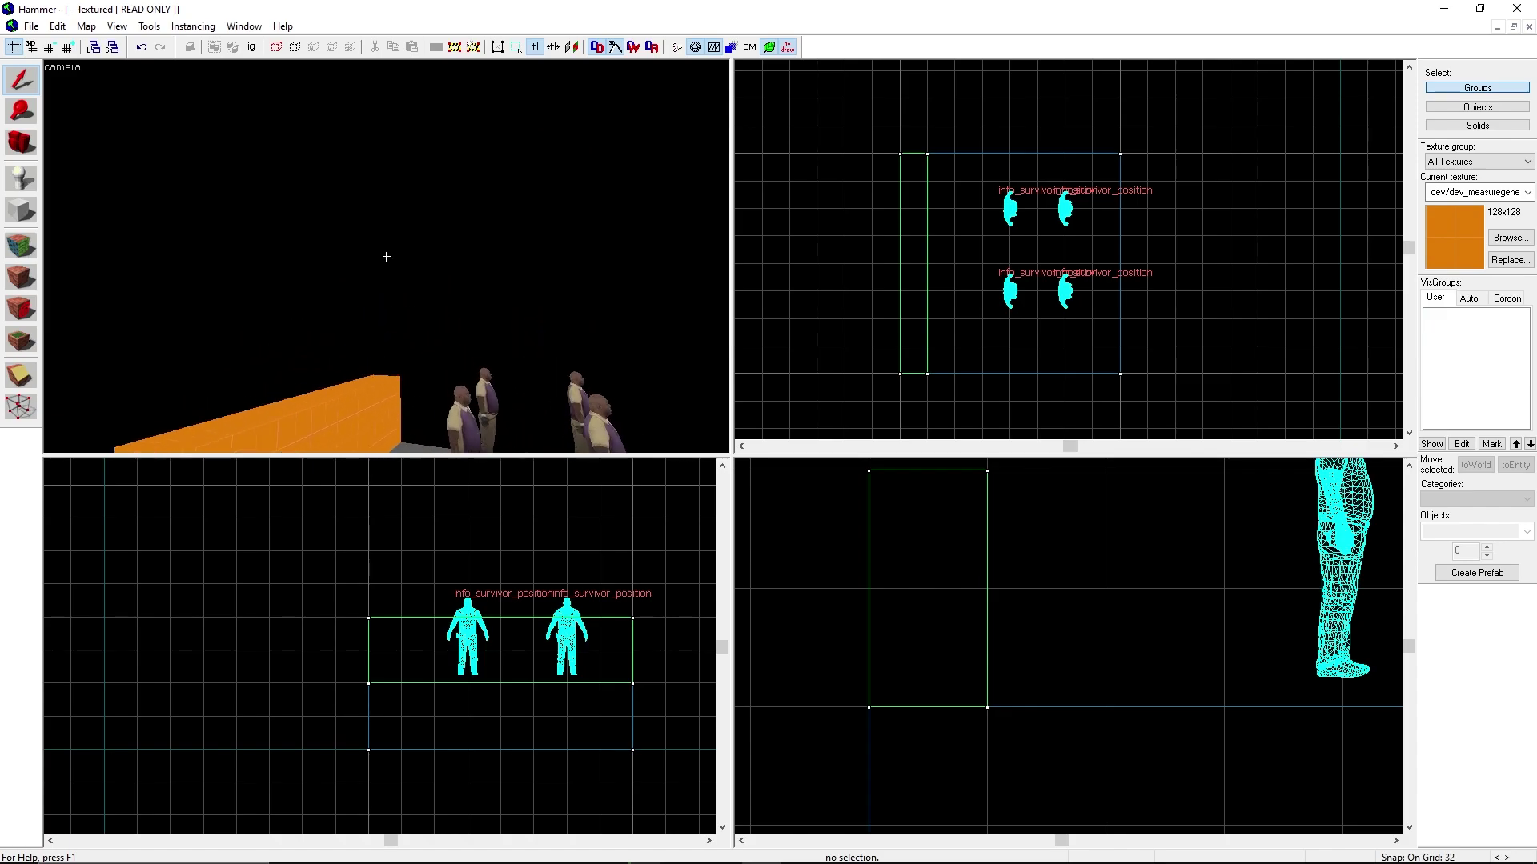
# Step: Try adjusting the selected orange wall by its bottom edge in the right view
pyautogui.press('z')
pyautogui.click(357, 321)
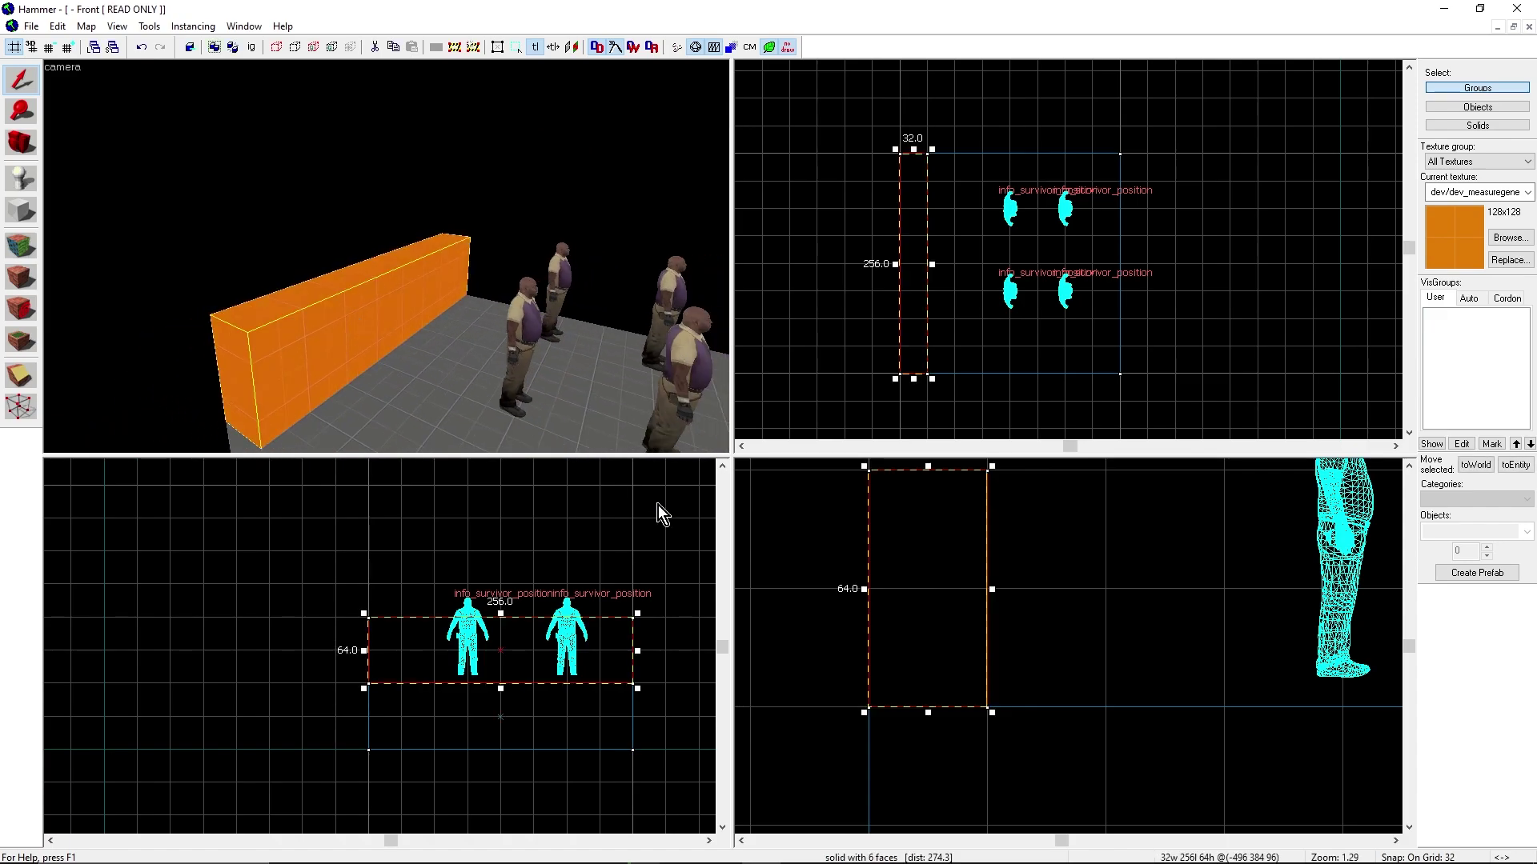
pyautogui.click(923, 713)
pyautogui.click(437, 312)
pyautogui.moveTo(929, 715); pyautogui.dragTo(921, 677)
pyautogui.moveTo(921, 677)
pyautogui.mouseDown()
pyautogui.moveTo(922, 652)
pyautogui.moveTo(919, 682)
pyautogui.mouseUp()
pyautogui.scroll(-7, 877, 605)
pyautogui.scroll(2, 908, 552)
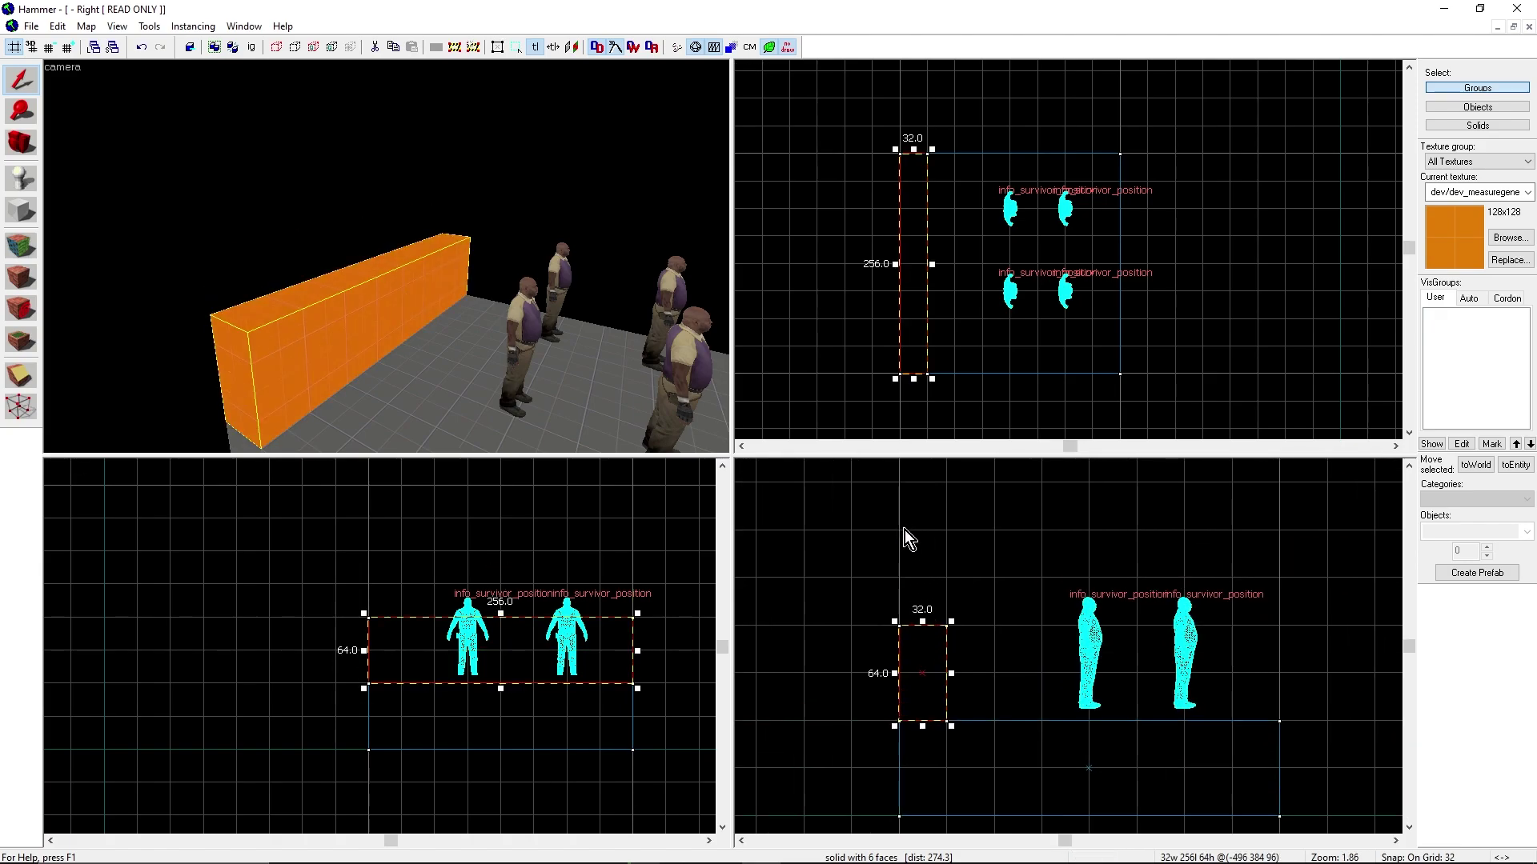
# Step: Raise the orange wall's top edge in the right view to make the wall 192 units high
pyautogui.click(916, 578)
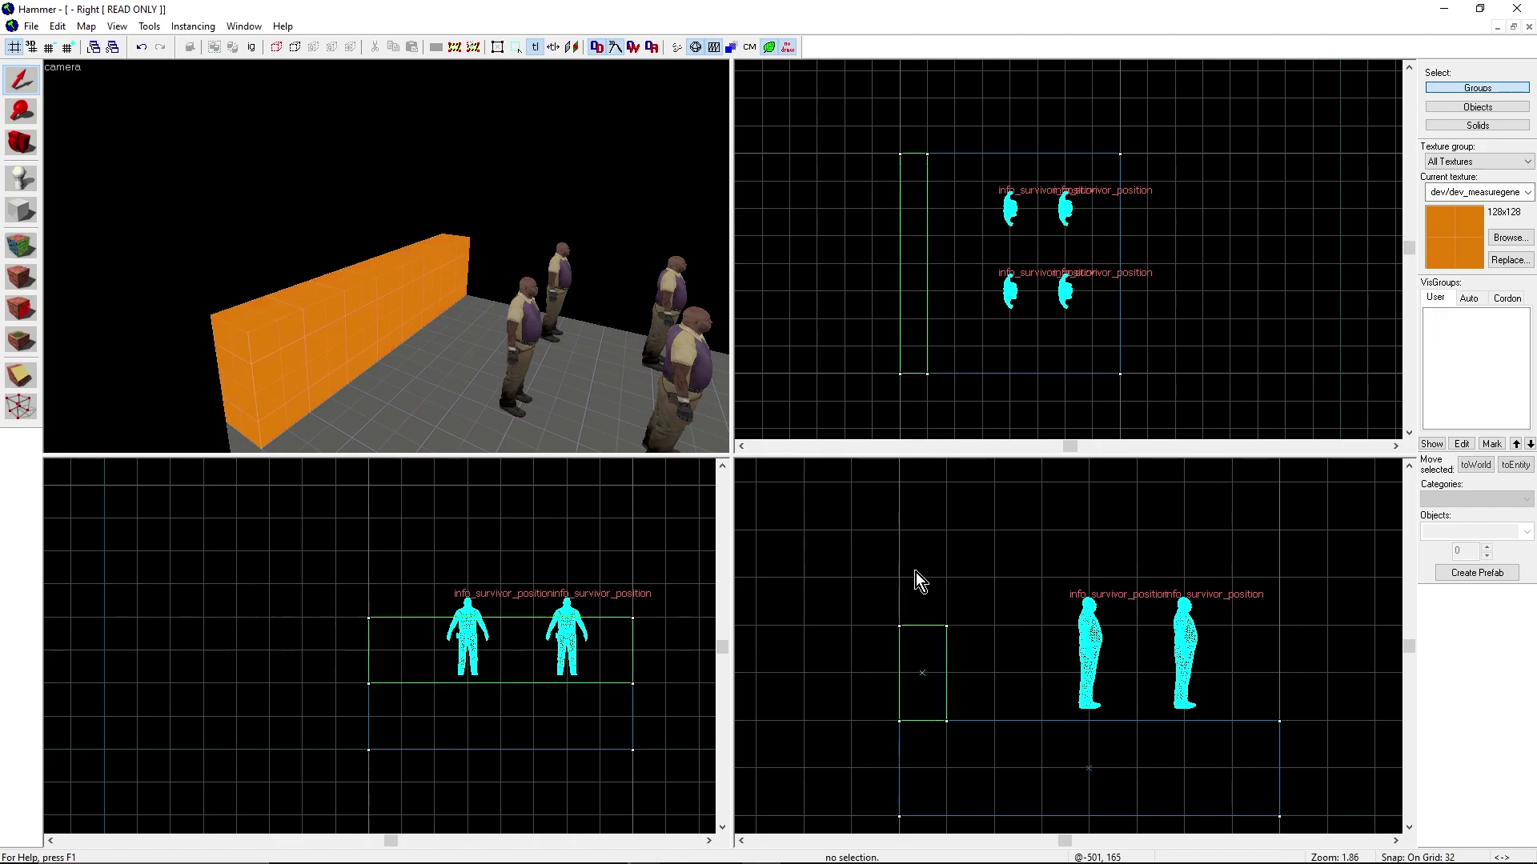
pyautogui.click(325, 350)
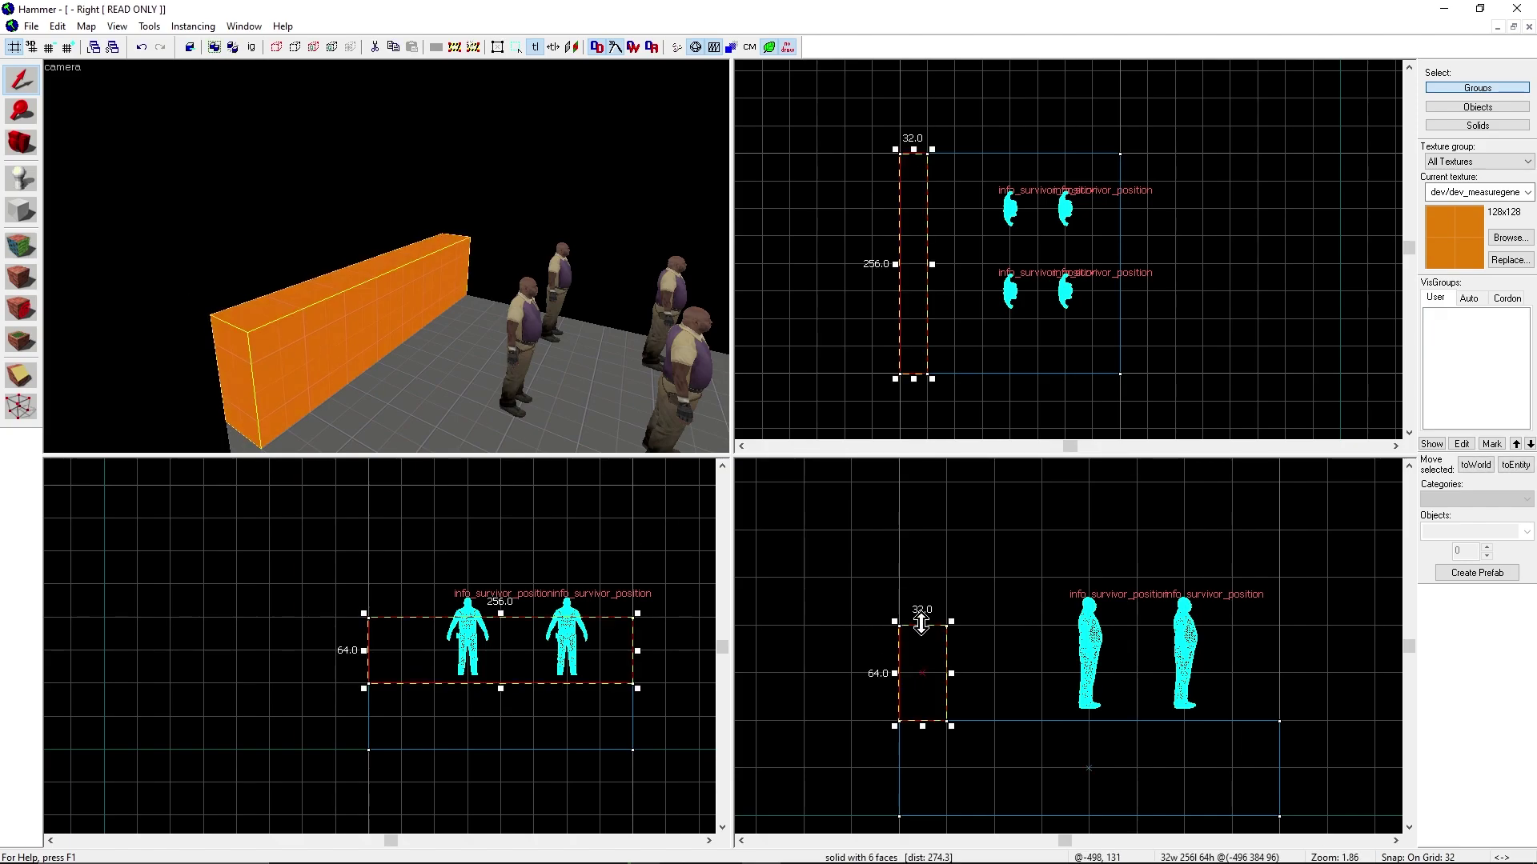
pyautogui.moveTo(921, 623); pyautogui.dragTo(917, 472)
pyautogui.scroll(-1, 919, 500)
pyautogui.click(1005, 544)
pyautogui.press('z')
pyautogui.press('s')
pyautogui.press('d')
pyautogui.press('z')
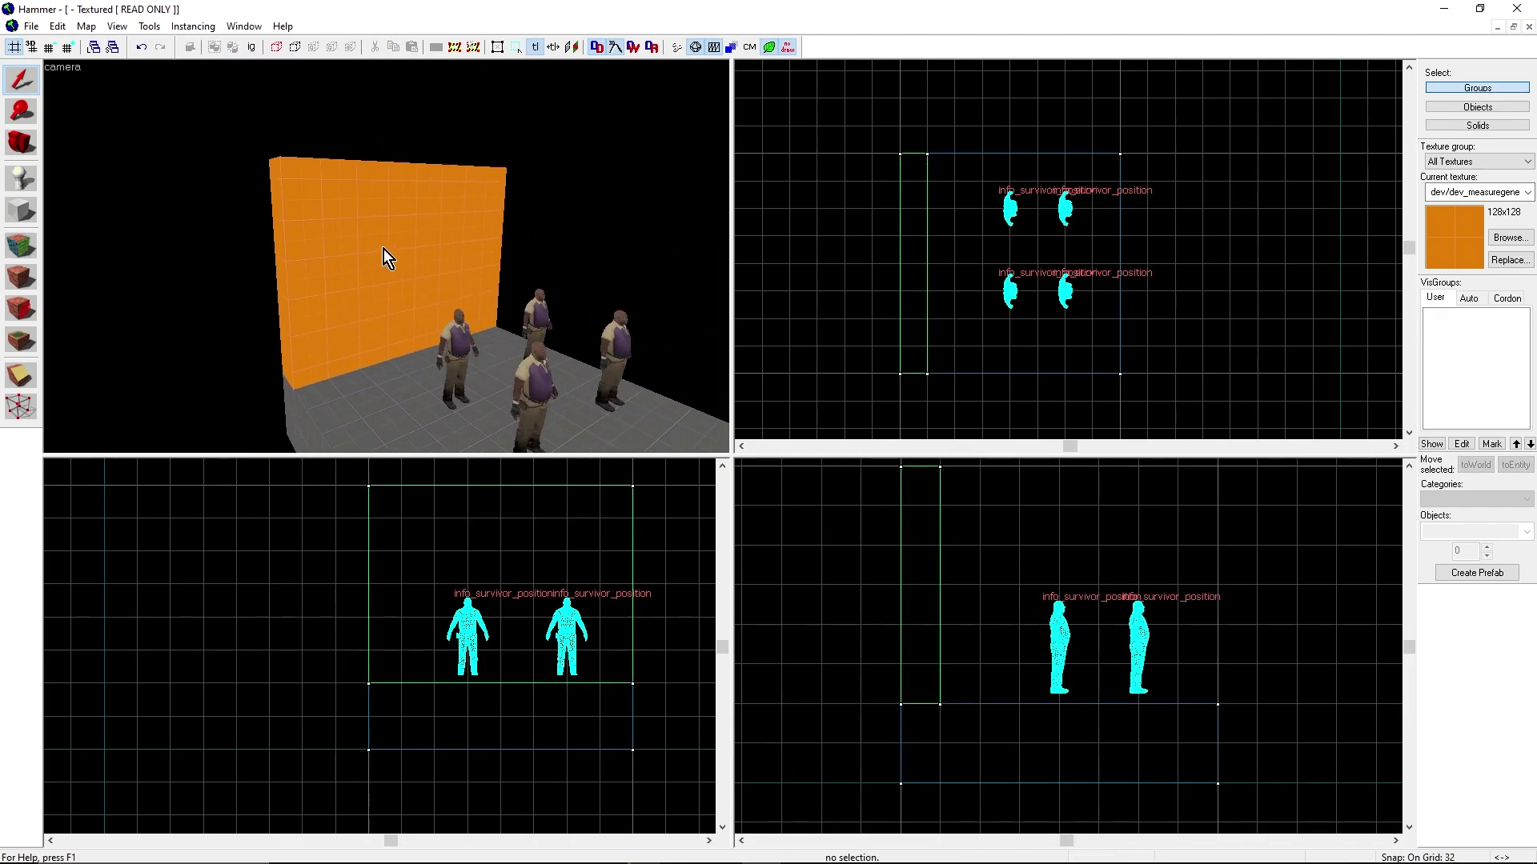
pyautogui.click(382, 248)
pyautogui.click(21, 210)
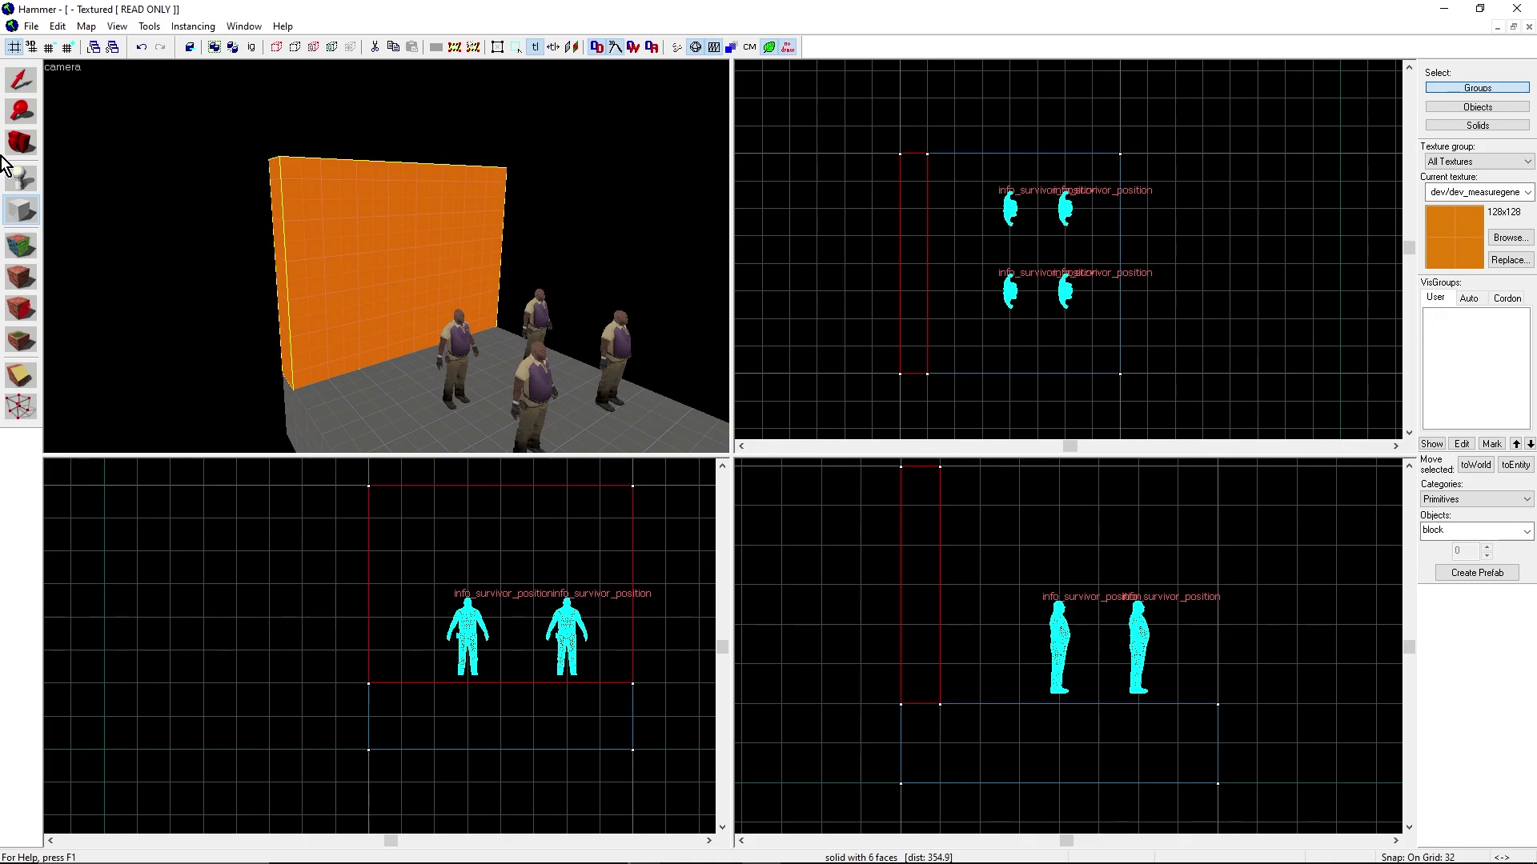
pyautogui.click(21, 80)
pyautogui.click(237, 228)
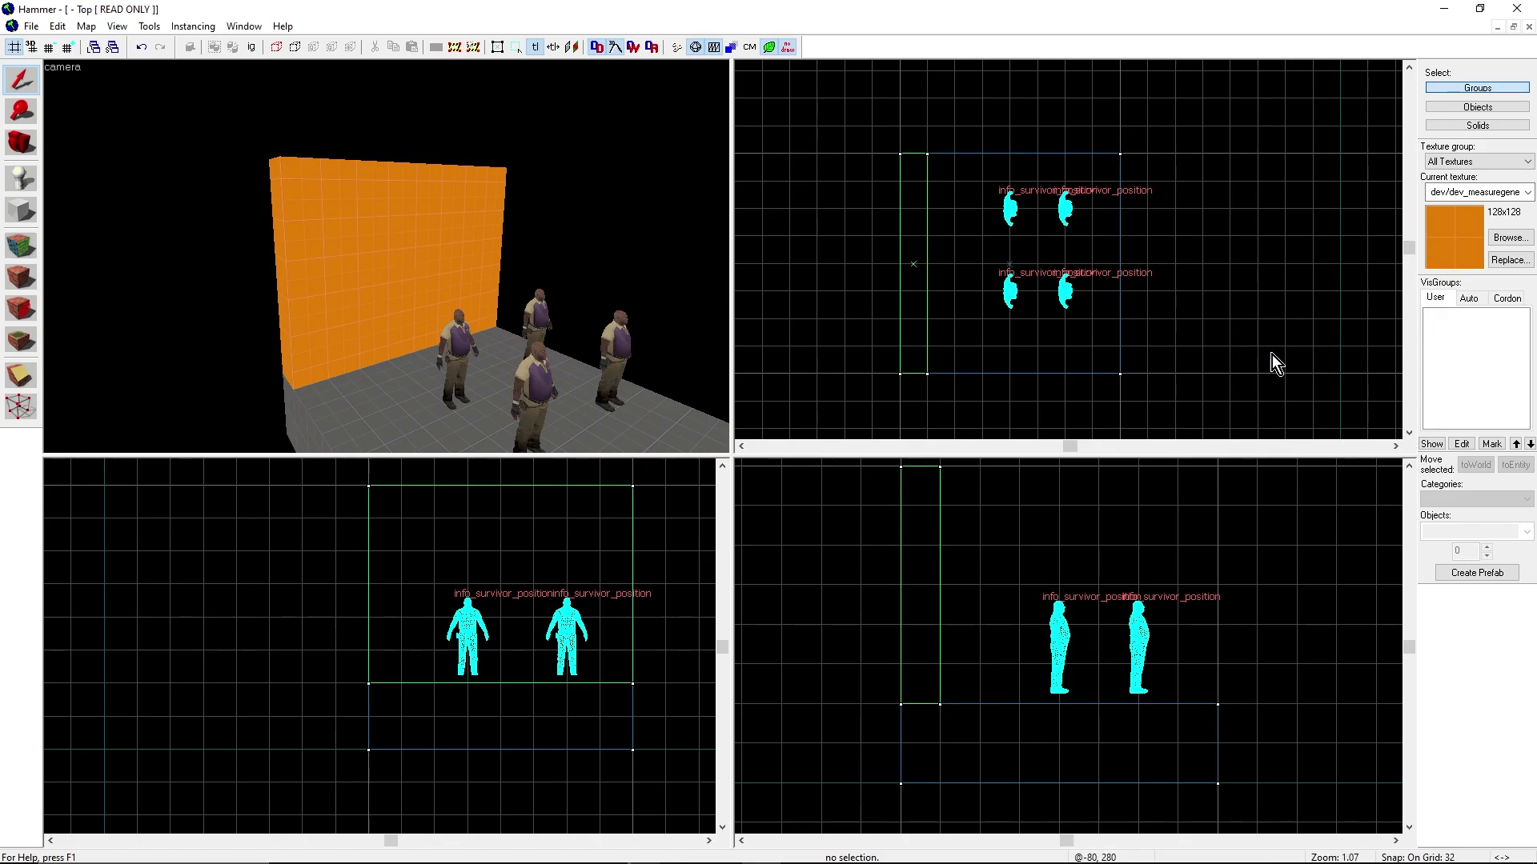
# Step: Create a second wall block, 224 by 32 units and 192 high, along the floor's lower edge in the top view
pyautogui.click(355, 224)
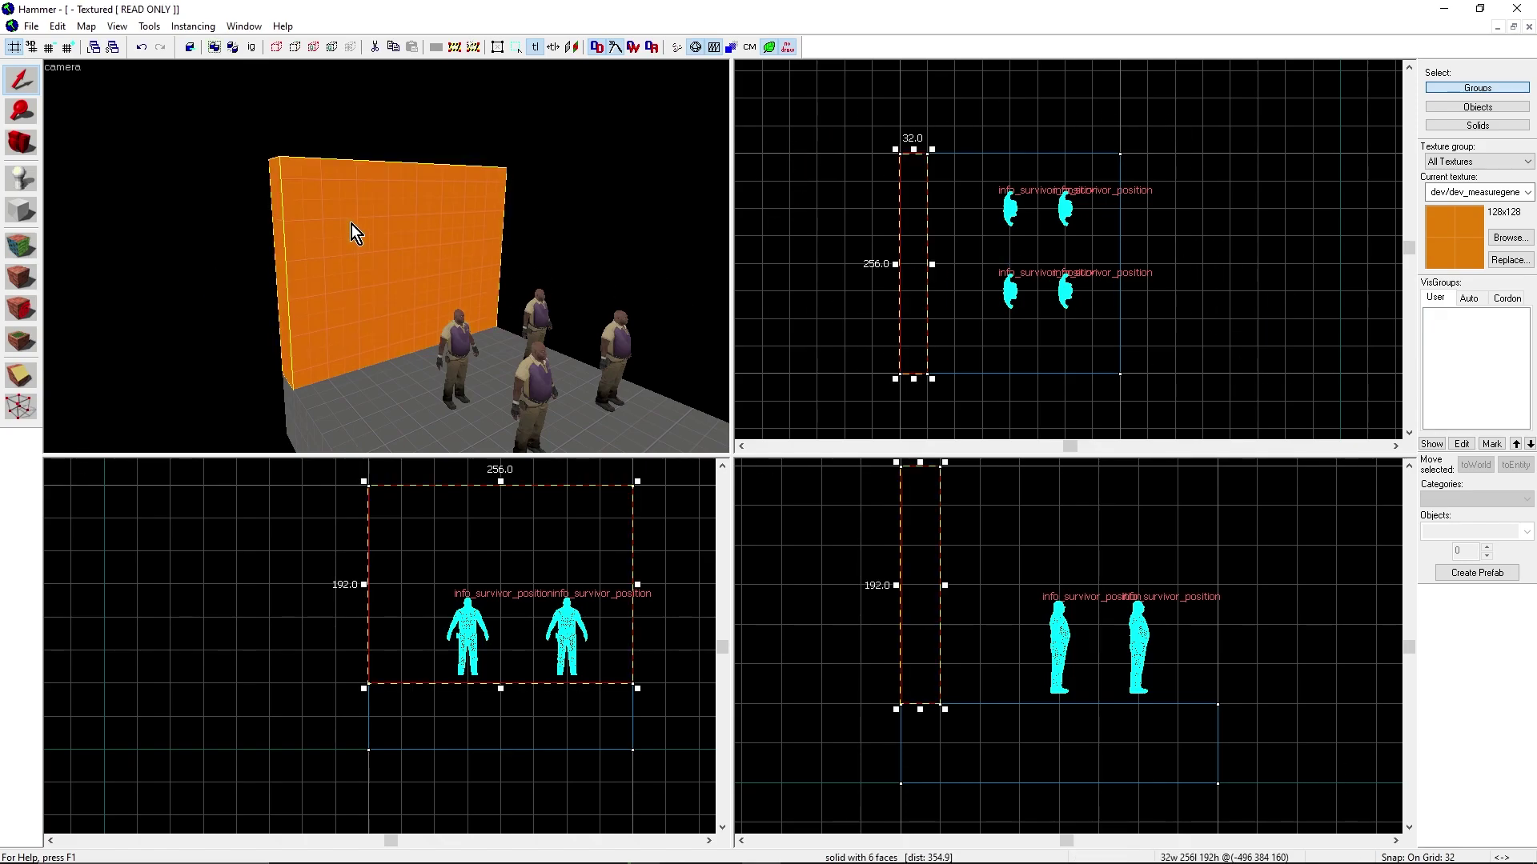
pyautogui.click(21, 212)
pyautogui.moveTo(754, 280); pyautogui.dragTo(837, 314, button='middle')
pyautogui.moveTo(843, 303); pyautogui.dragTo(1034, 331)
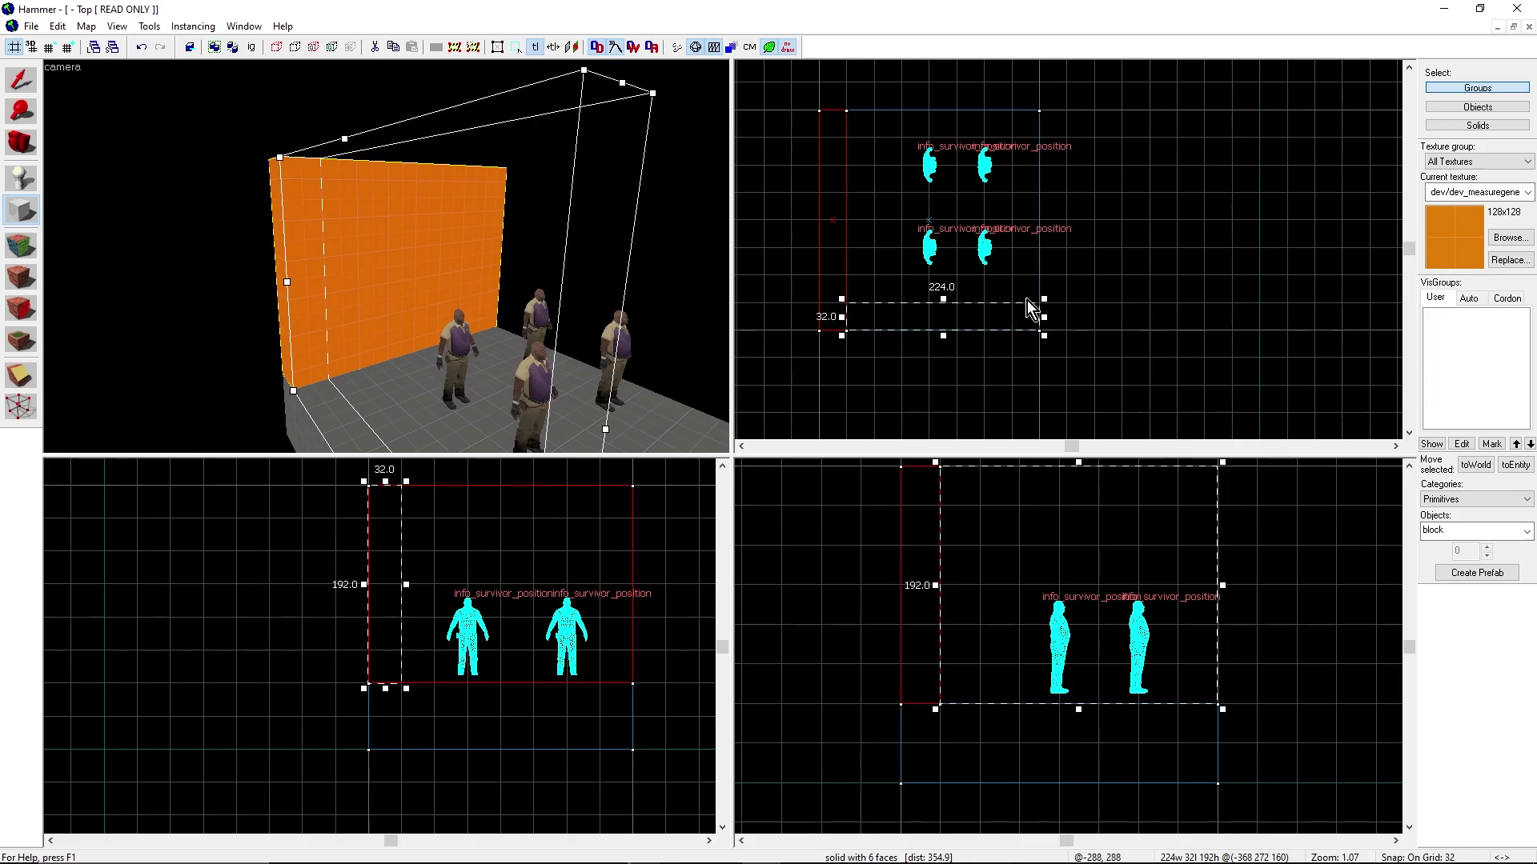
pyautogui.press('Return')
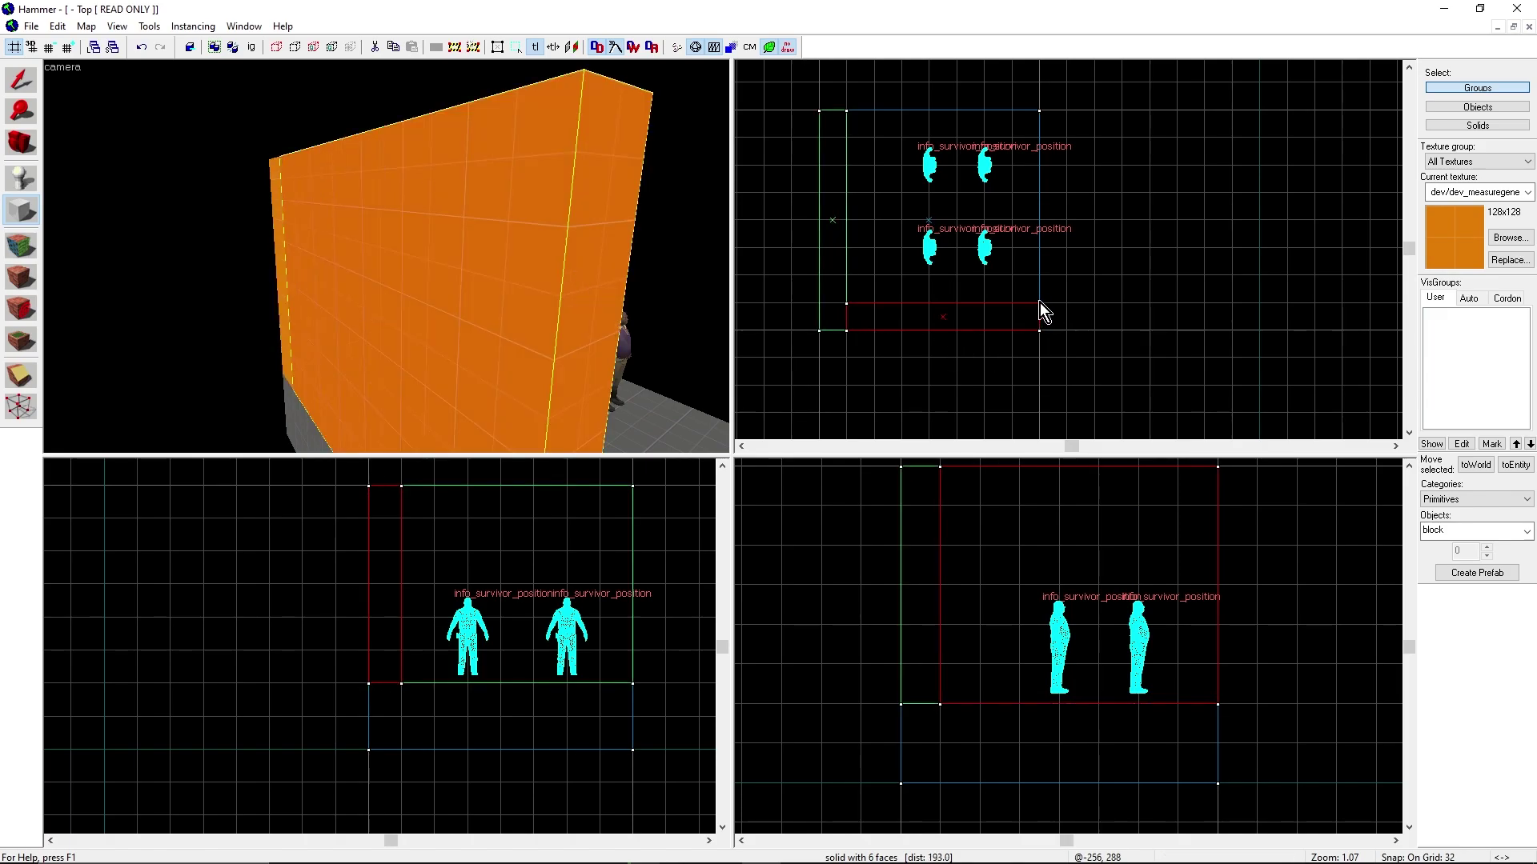
# Step: Create a third wall block, 32 by 224 units and 192 high, along the floor's right edge in the top view
pyautogui.moveTo(1040, 302); pyautogui.dragTo(1001, 109)
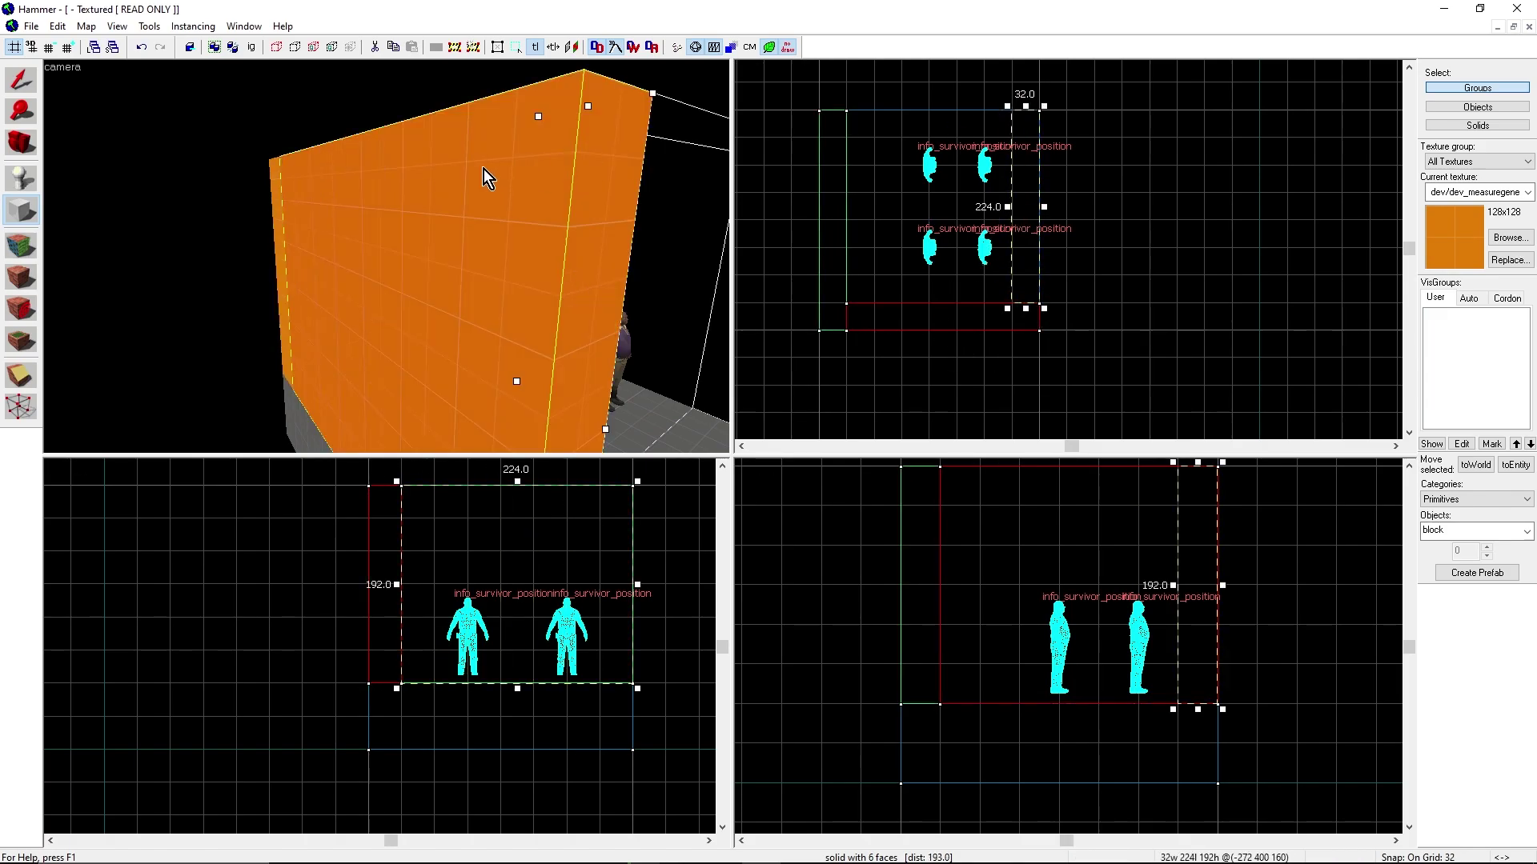
pyautogui.press('z')
pyautogui.press('d')
pyautogui.press('z')
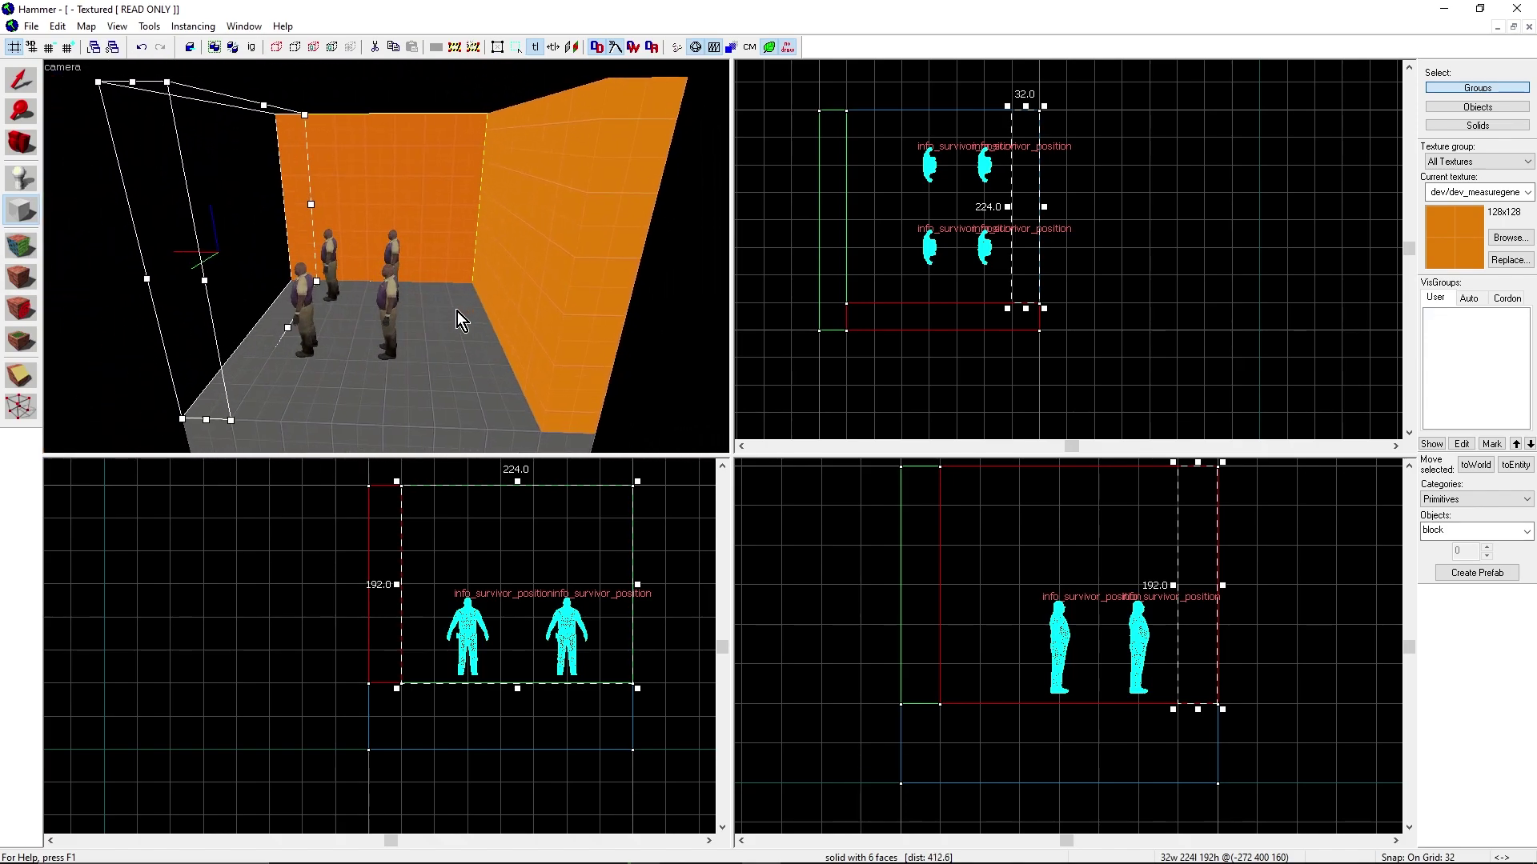
pyautogui.moveTo(458, 311); pyautogui.dragTo(387, 258)
pyautogui.press('Return')
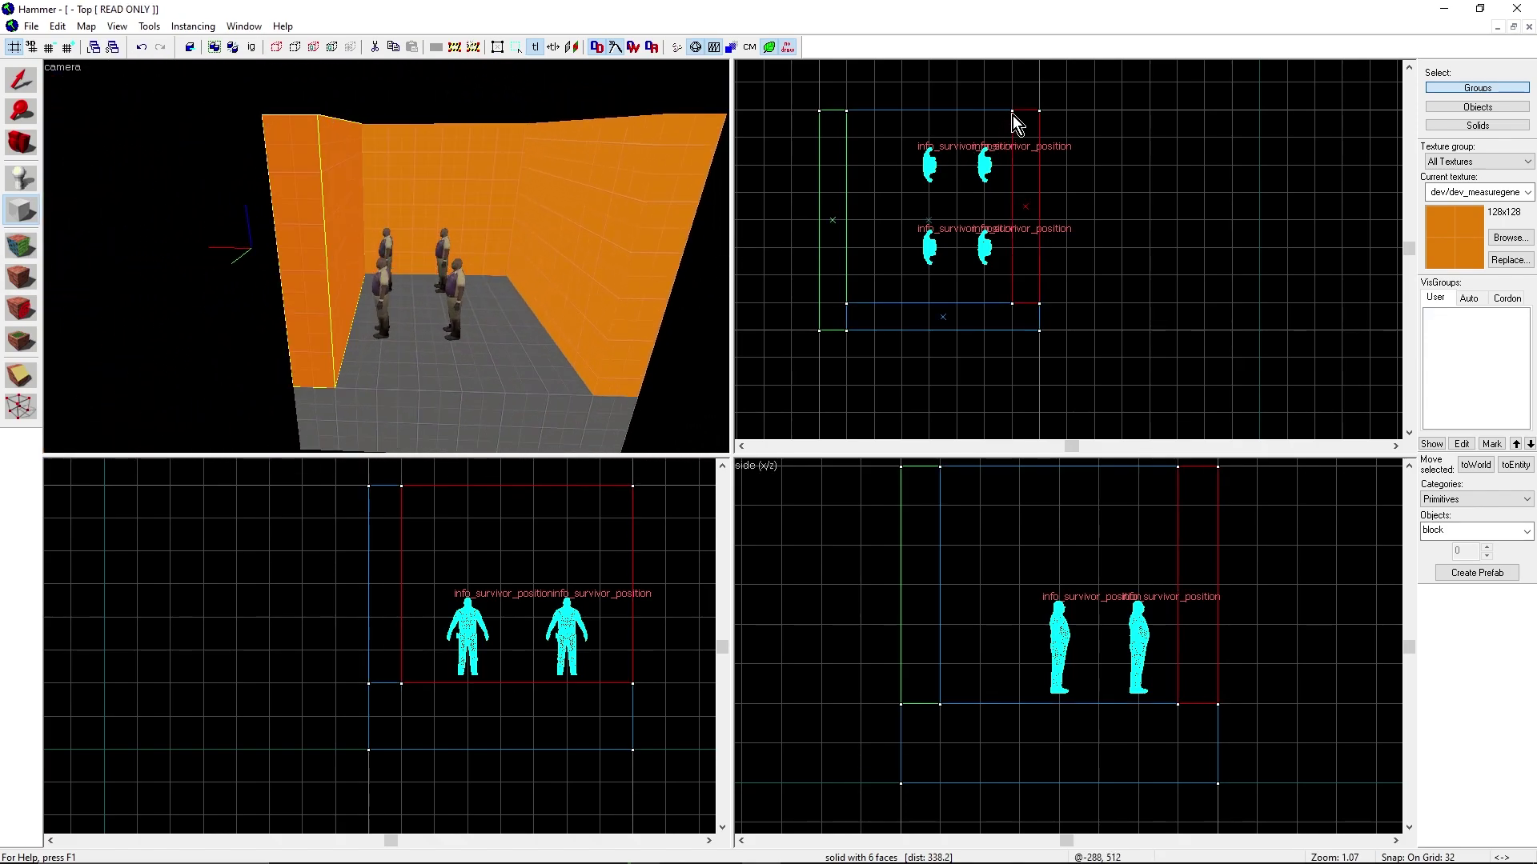
# Step: Create a fourth wall block, 192 by 32 units and 192 high, closing the gap along the floor's upper edge
pyautogui.moveTo(1012, 111); pyautogui.dragTo(844, 136)
pyautogui.press('Return')
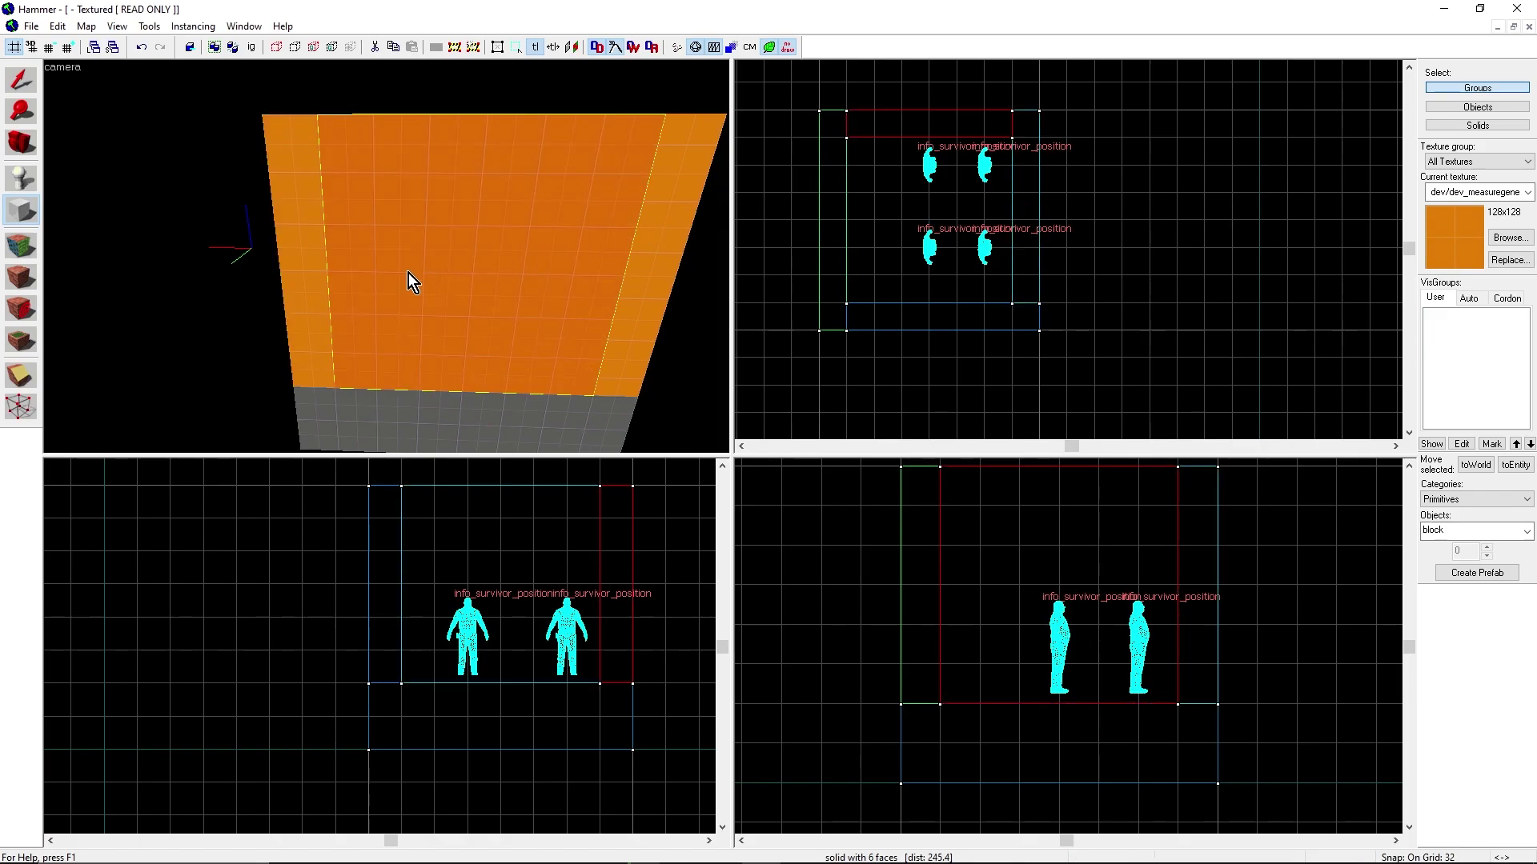
pyautogui.press('z')
pyautogui.press('w')
pyautogui.press('s')
pyautogui.press('z')
# Step: Select the floor block and place a copy of it level with the tops of the walls as a ceiling
pyautogui.click(26, 93)
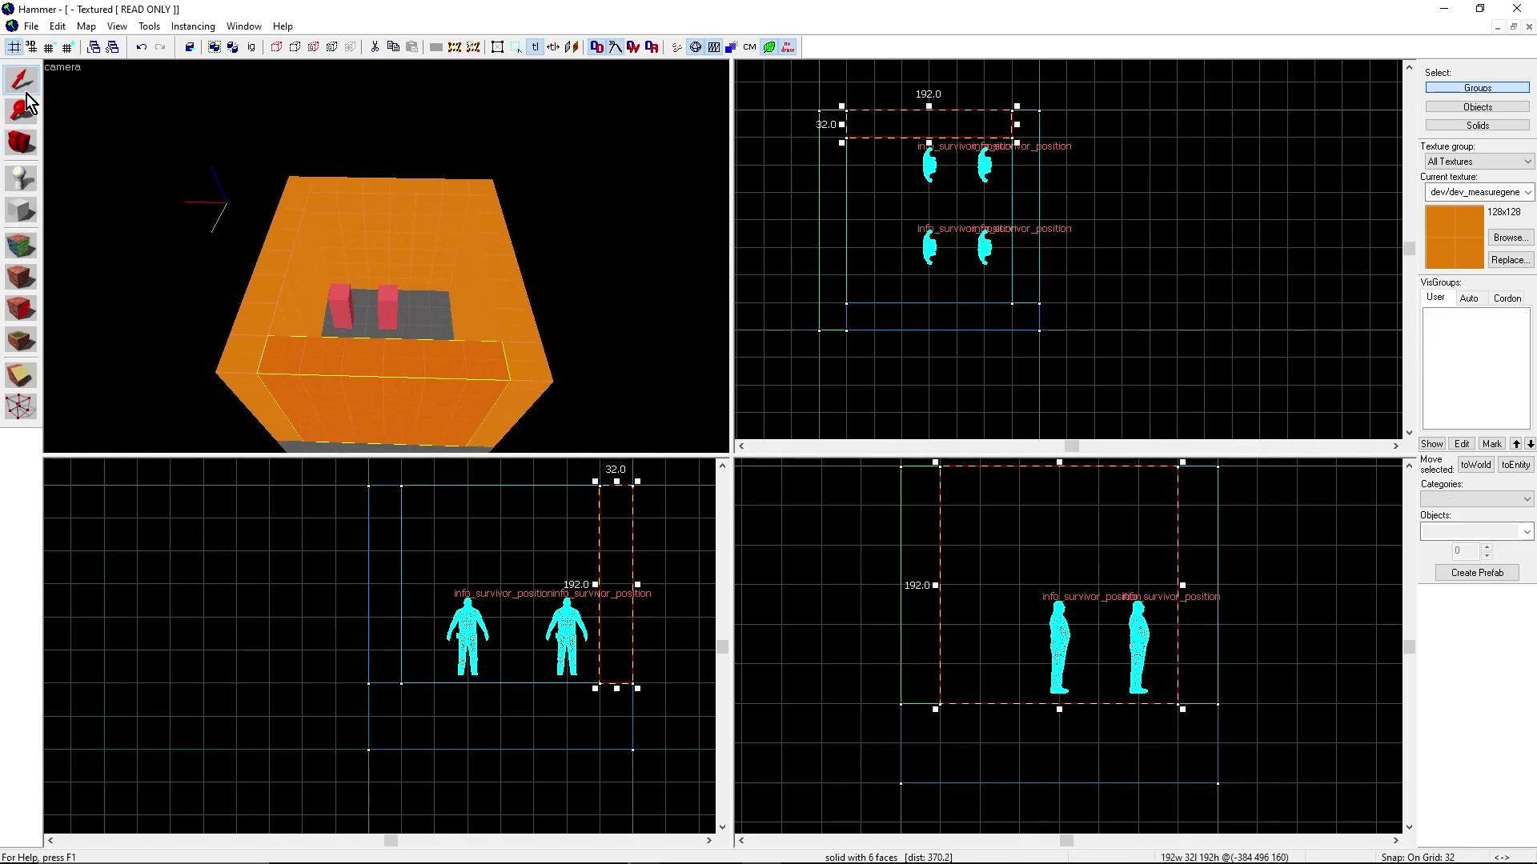
pyautogui.press('z')
pyautogui.press('w')
pyautogui.press('z')
pyautogui.click(415, 237)
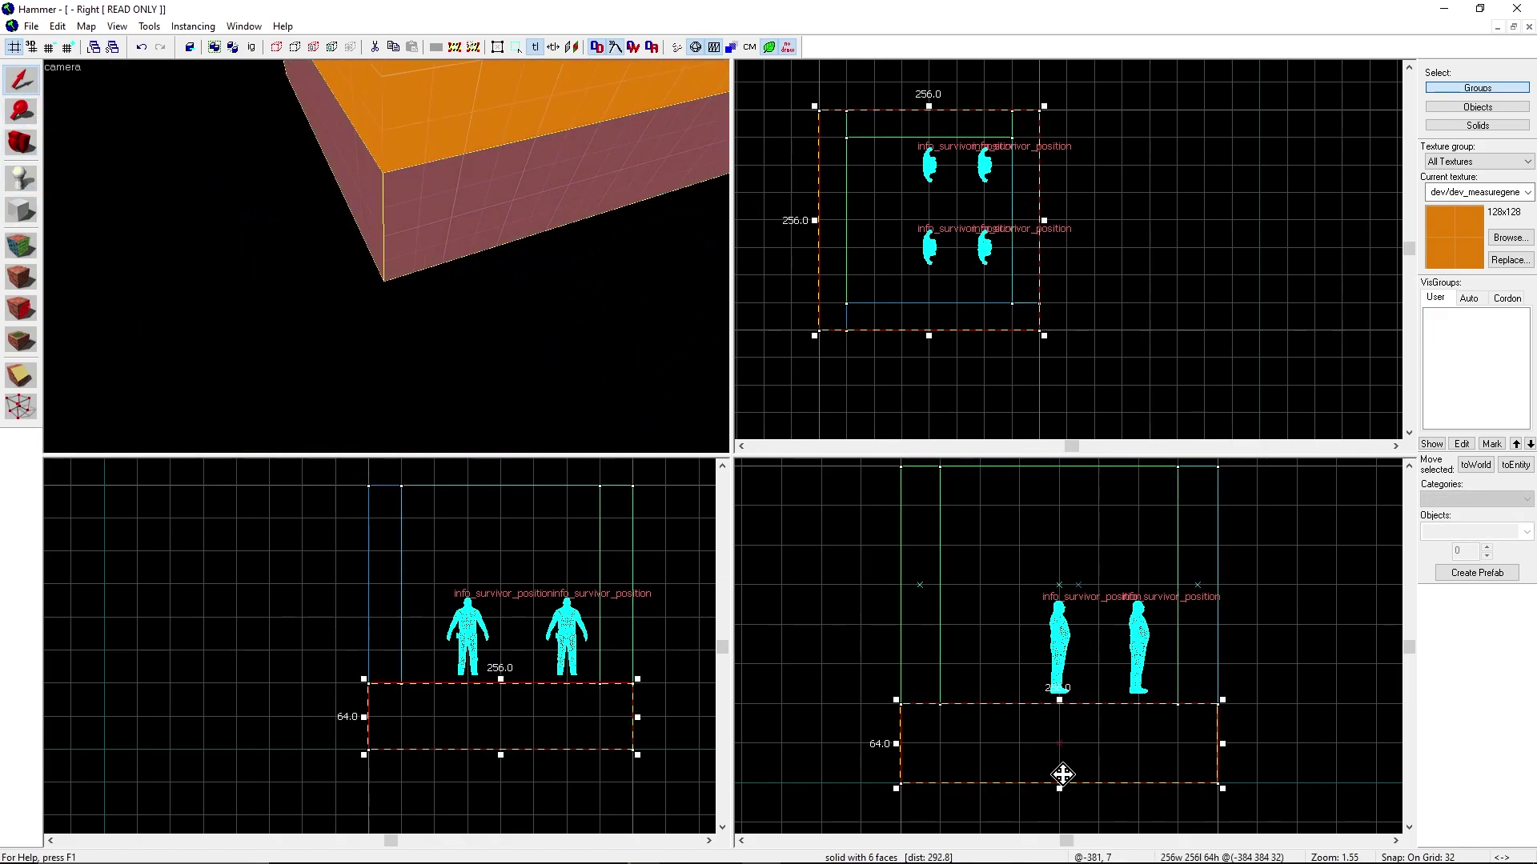
pyautogui.scroll(-5, 1062, 775)
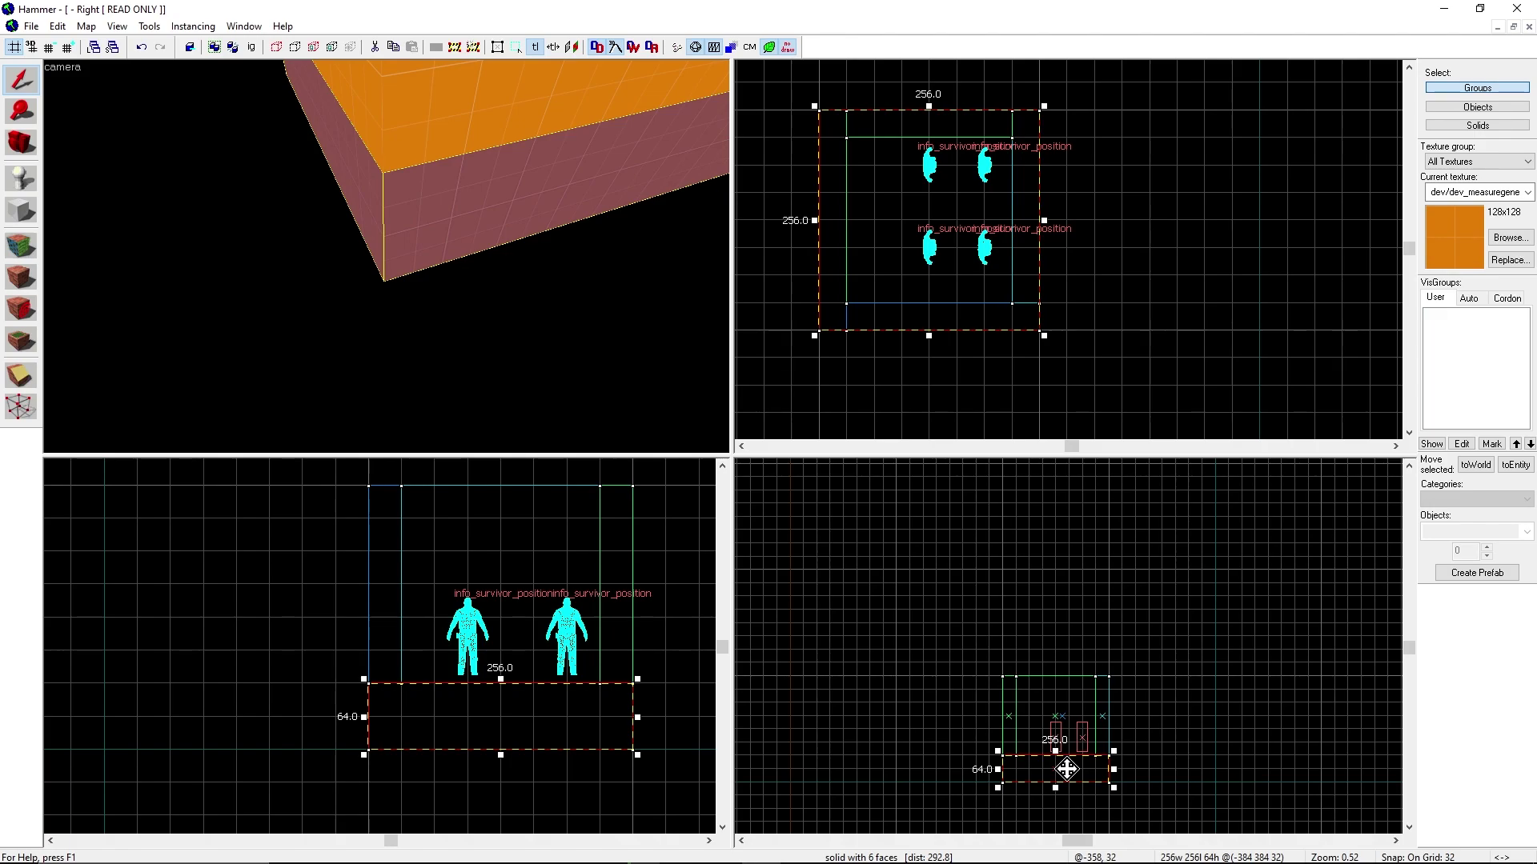
pyautogui.moveTo(1066, 769)
pyautogui.mouseDown()
pyautogui.moveTo(1069, 686)
pyautogui.moveTo(1061, 700)
pyautogui.mouseUp()
pyautogui.press('z')
pyautogui.press('z')
pyautogui.hotkey('ctrl', 'z')
pyautogui.press('z')
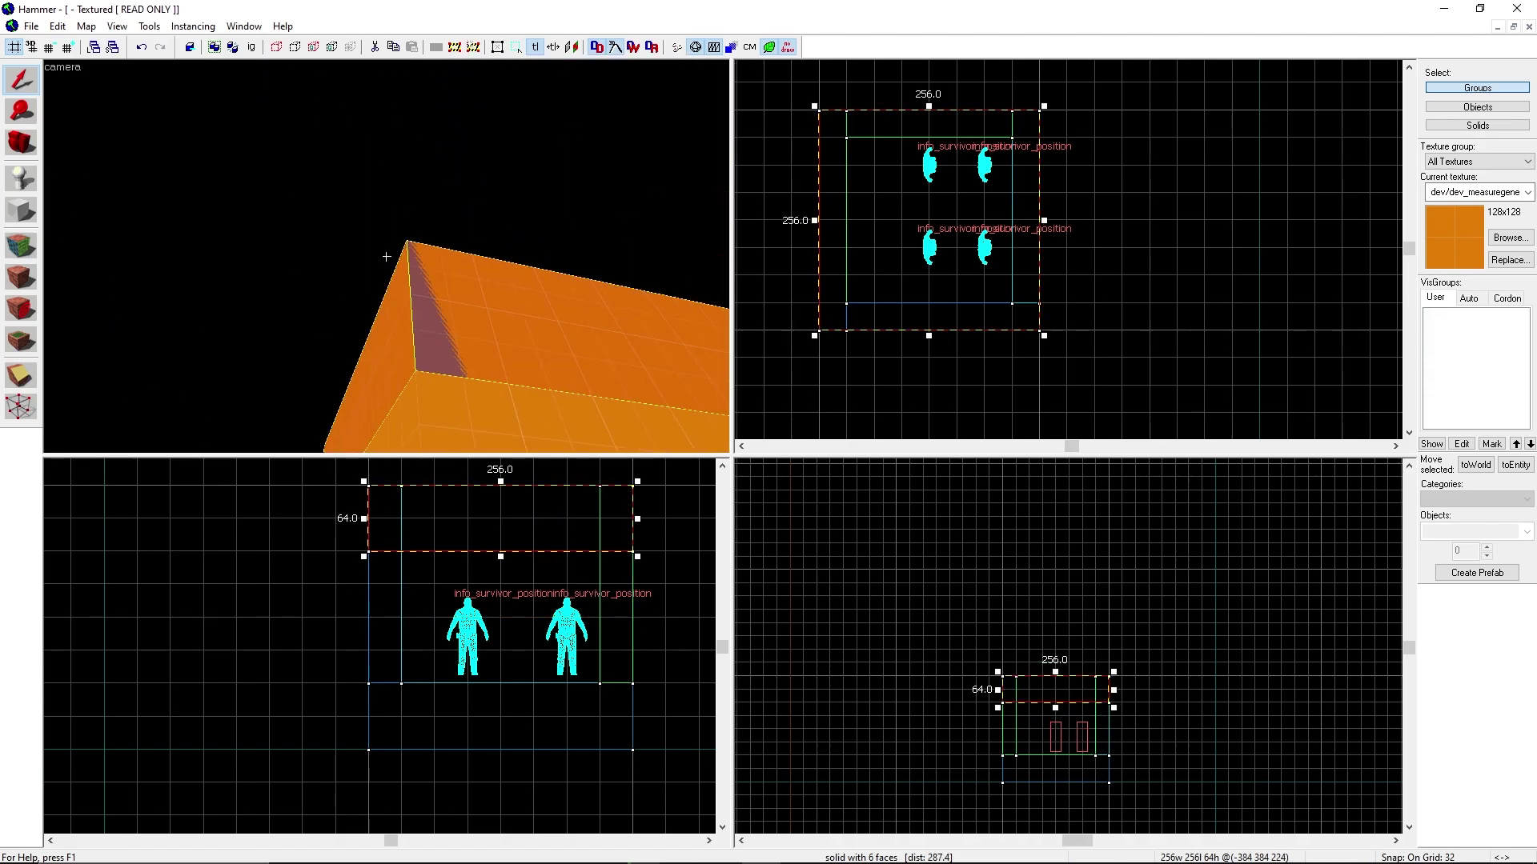
# Step: Shrink the ceiling block by 32 units on every side in the top view so it fits between the four walls
pyautogui.moveTo(387, 256); pyautogui.dragTo(443, 312)
pyautogui.scroll(1, 937, 254)
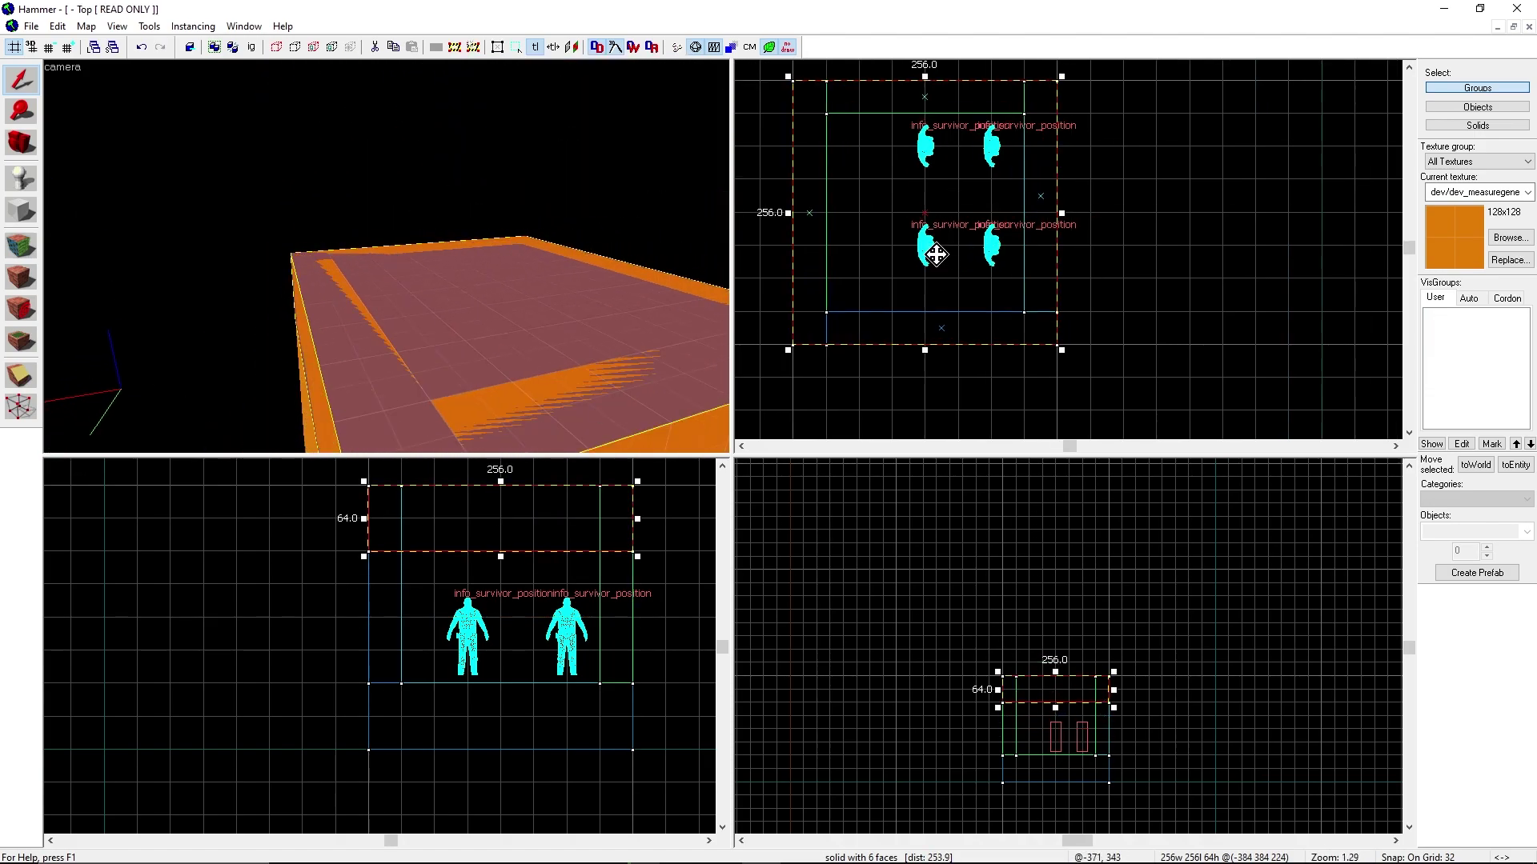
pyautogui.moveTo(1064, 355); pyautogui.dragTo(1030, 318)
pyautogui.moveTo(788, 76); pyautogui.dragTo(820, 110)
pyautogui.press('Escape')
# Step: Inspect the enclosed room and the survivor positions from inside with the camera view
pyautogui.press('z')
pyautogui.press('w')
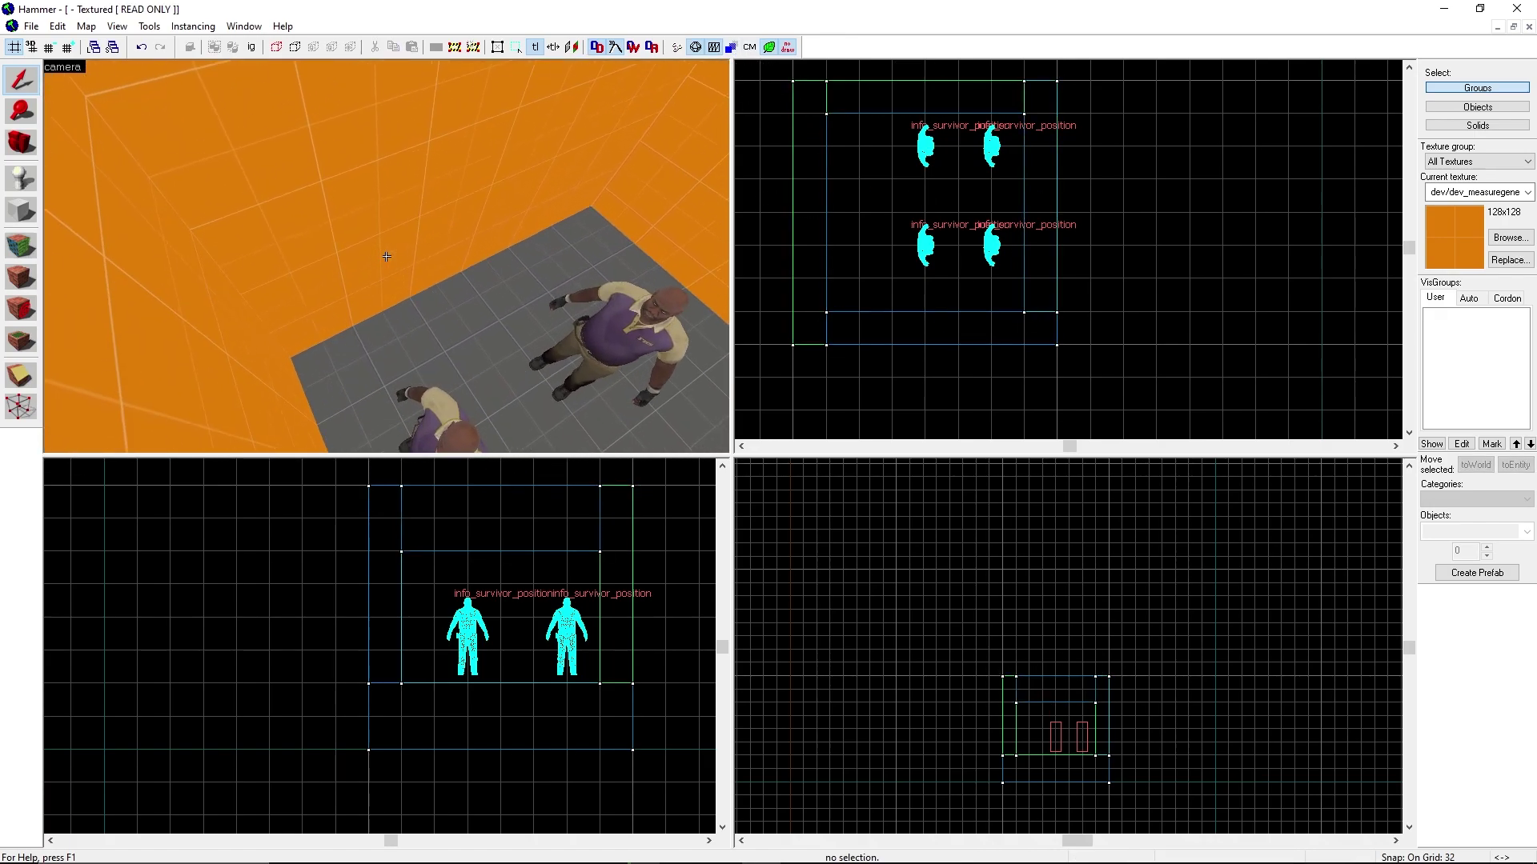
pyautogui.press('s')
pyautogui.press('w')
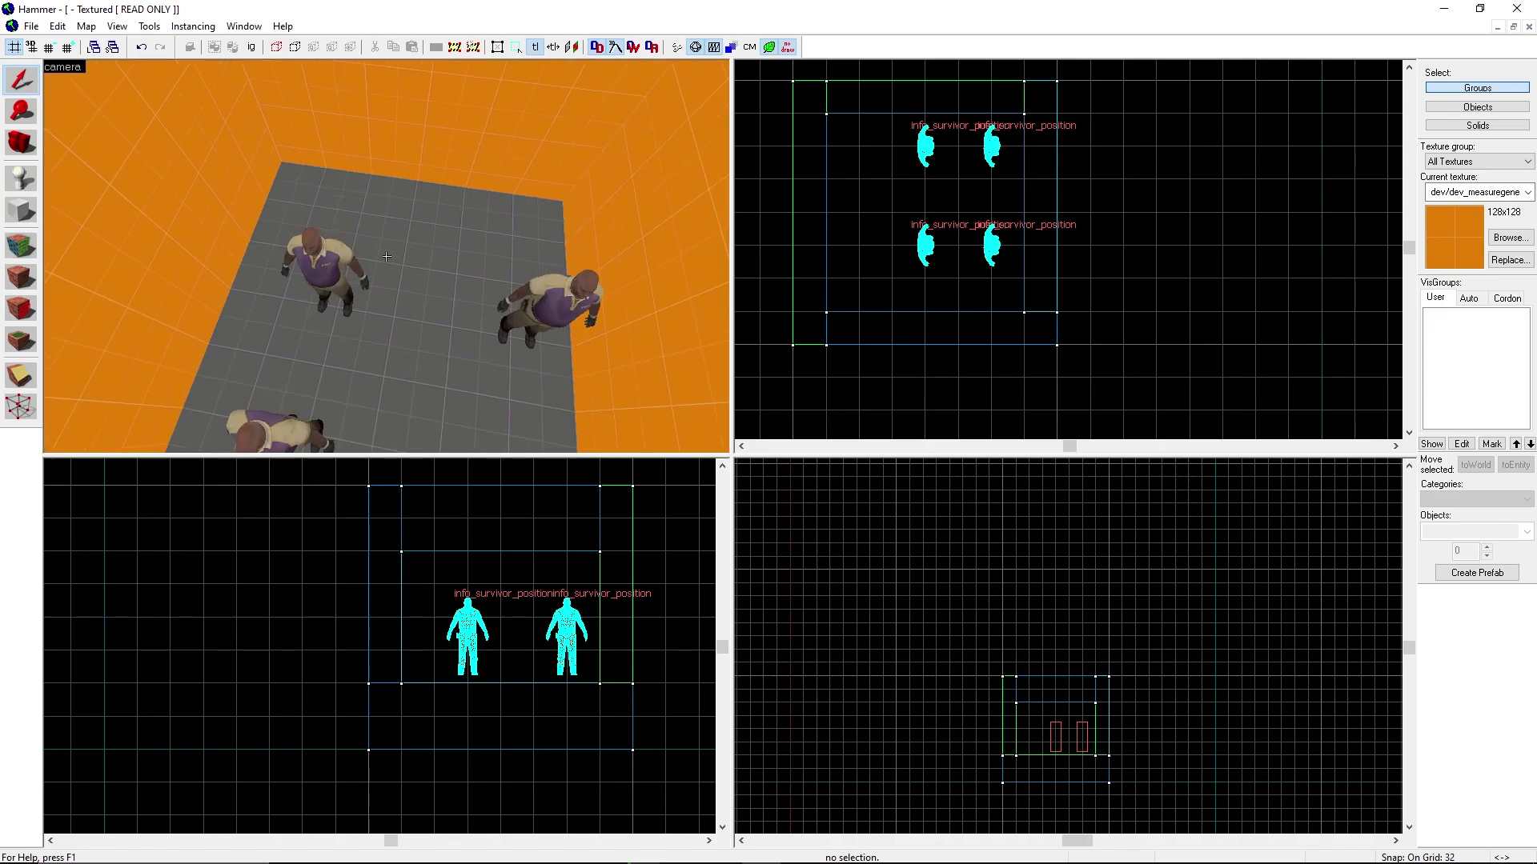
pyautogui.press('w')
pyautogui.press('s')
pyautogui.press('z')
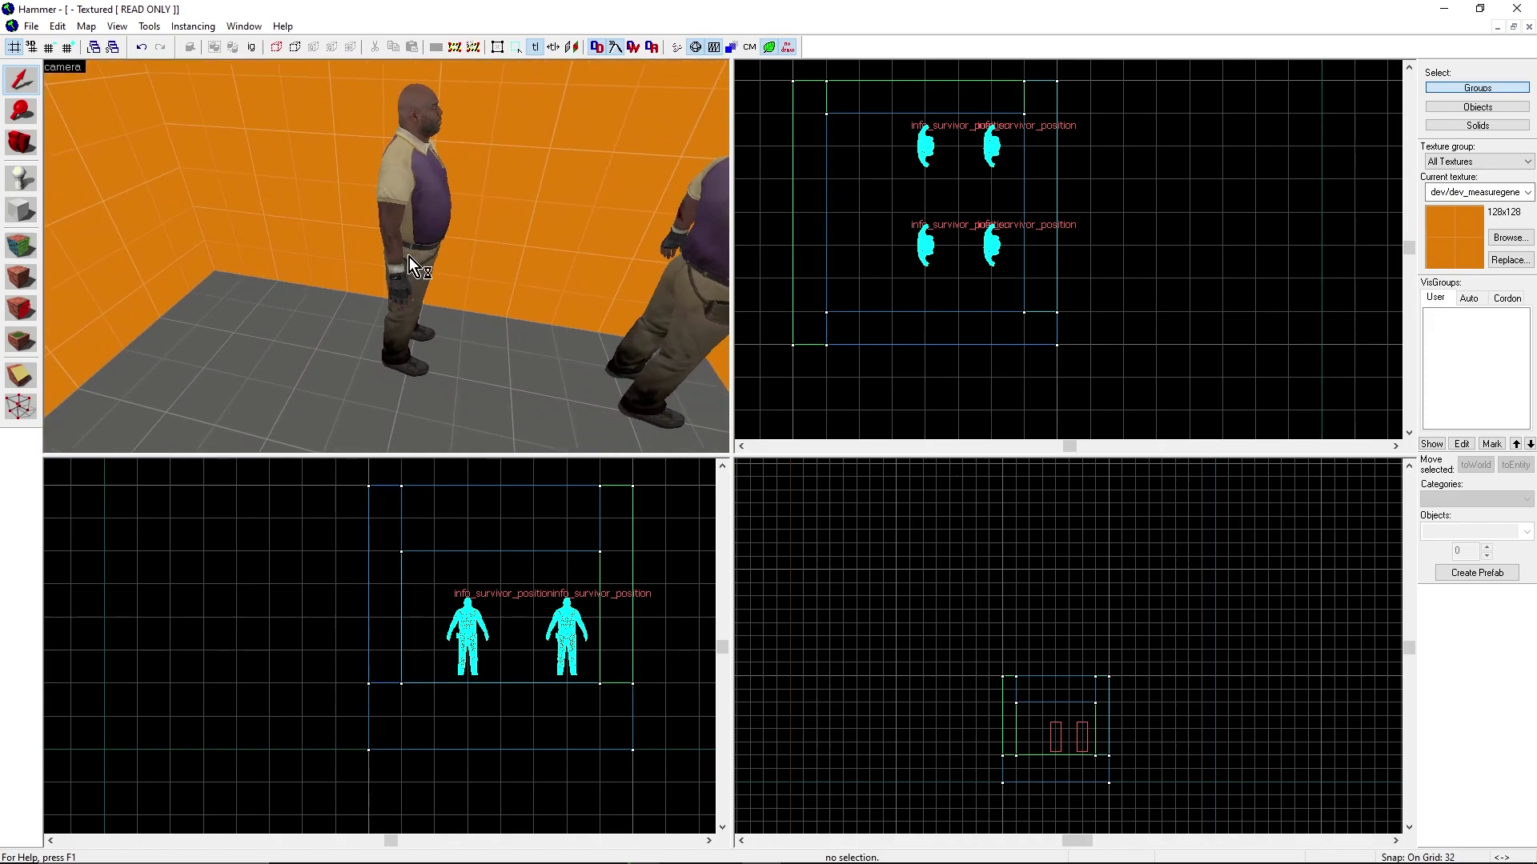
# Step: Select the two rear survivor positions together and move them 32 units left and 32 units down in the top view
pyautogui.click(411, 256)
pyautogui.press('z')
pyautogui.press('w')
pyautogui.press('a')
pyautogui.press('z')
pyautogui.press('z')
pyautogui.press('z')
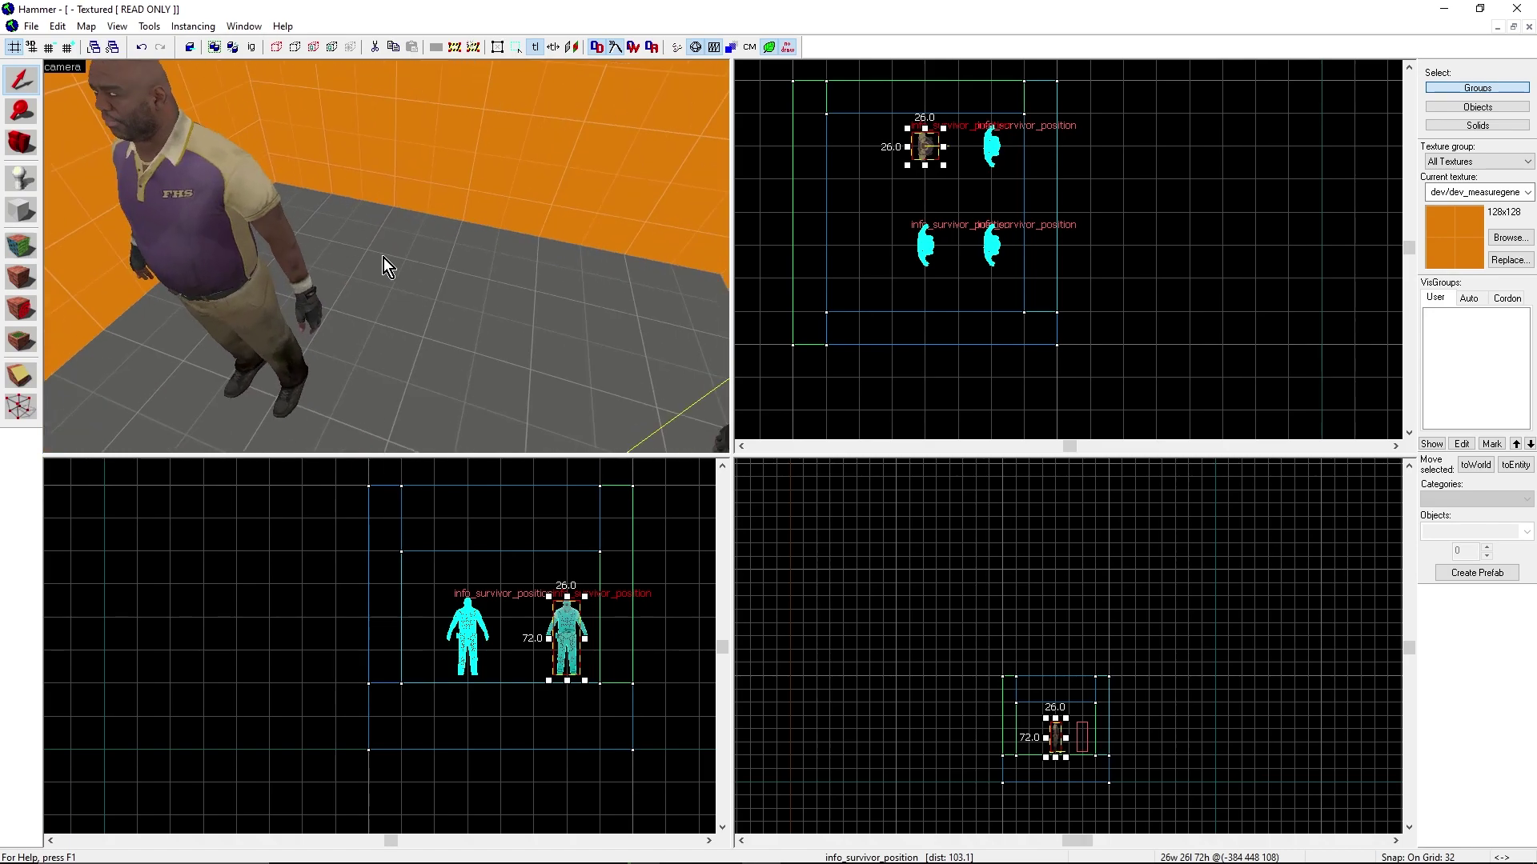
pyautogui.keyDown('ctrl'); pyautogui.click(276, 237); pyautogui.keyUp('ctrl')
pyautogui.moveTo(933, 244); pyautogui.dragTo(903, 273)
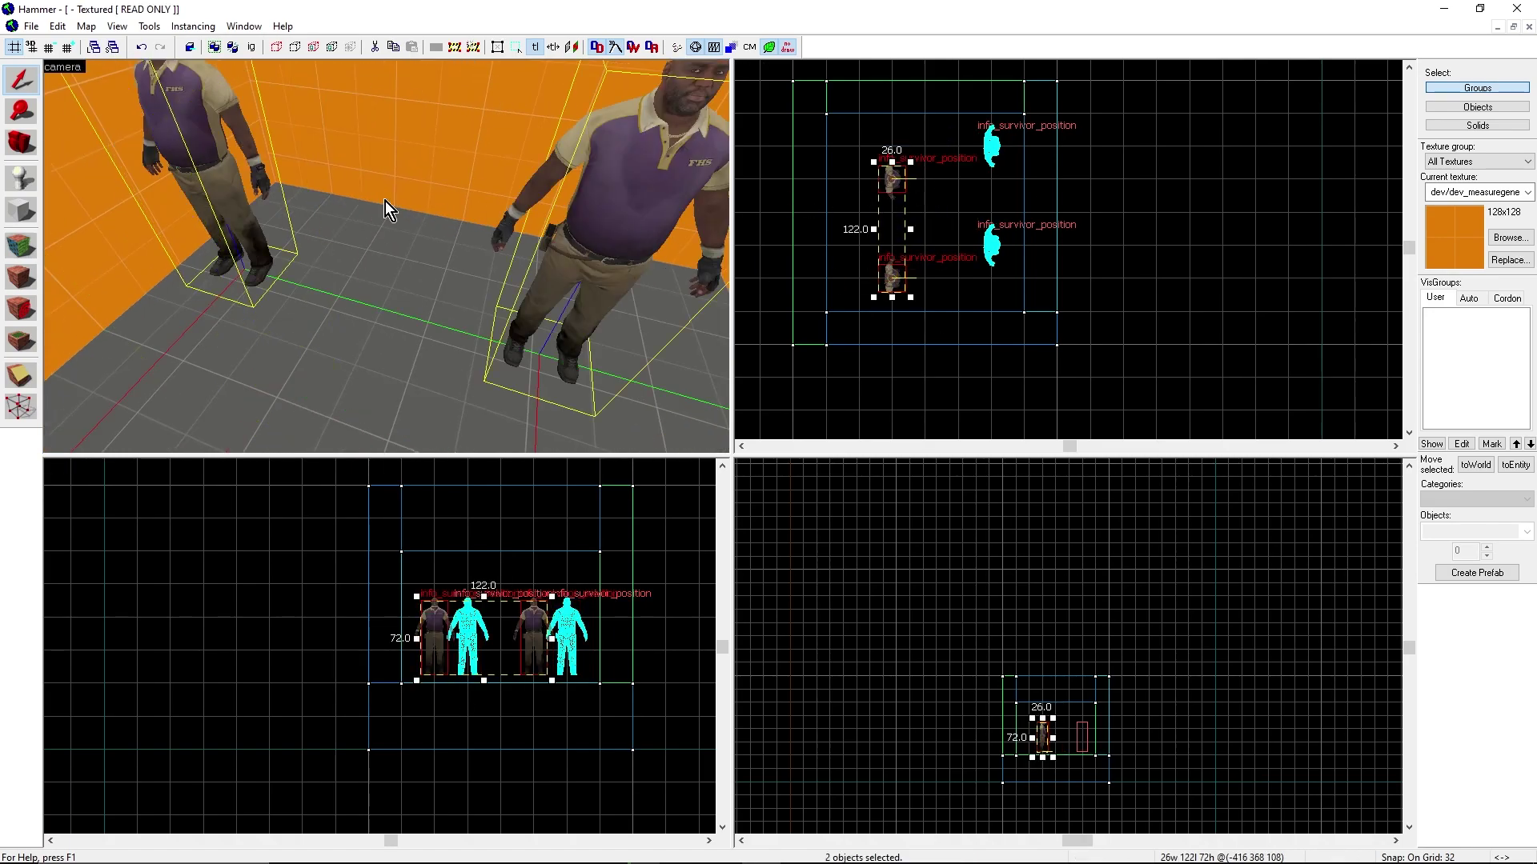
pyautogui.press('z')
pyautogui.press('s')
pyautogui.press('z')
pyautogui.click(1162, 325)
pyautogui.press('z')
pyautogui.press('a')
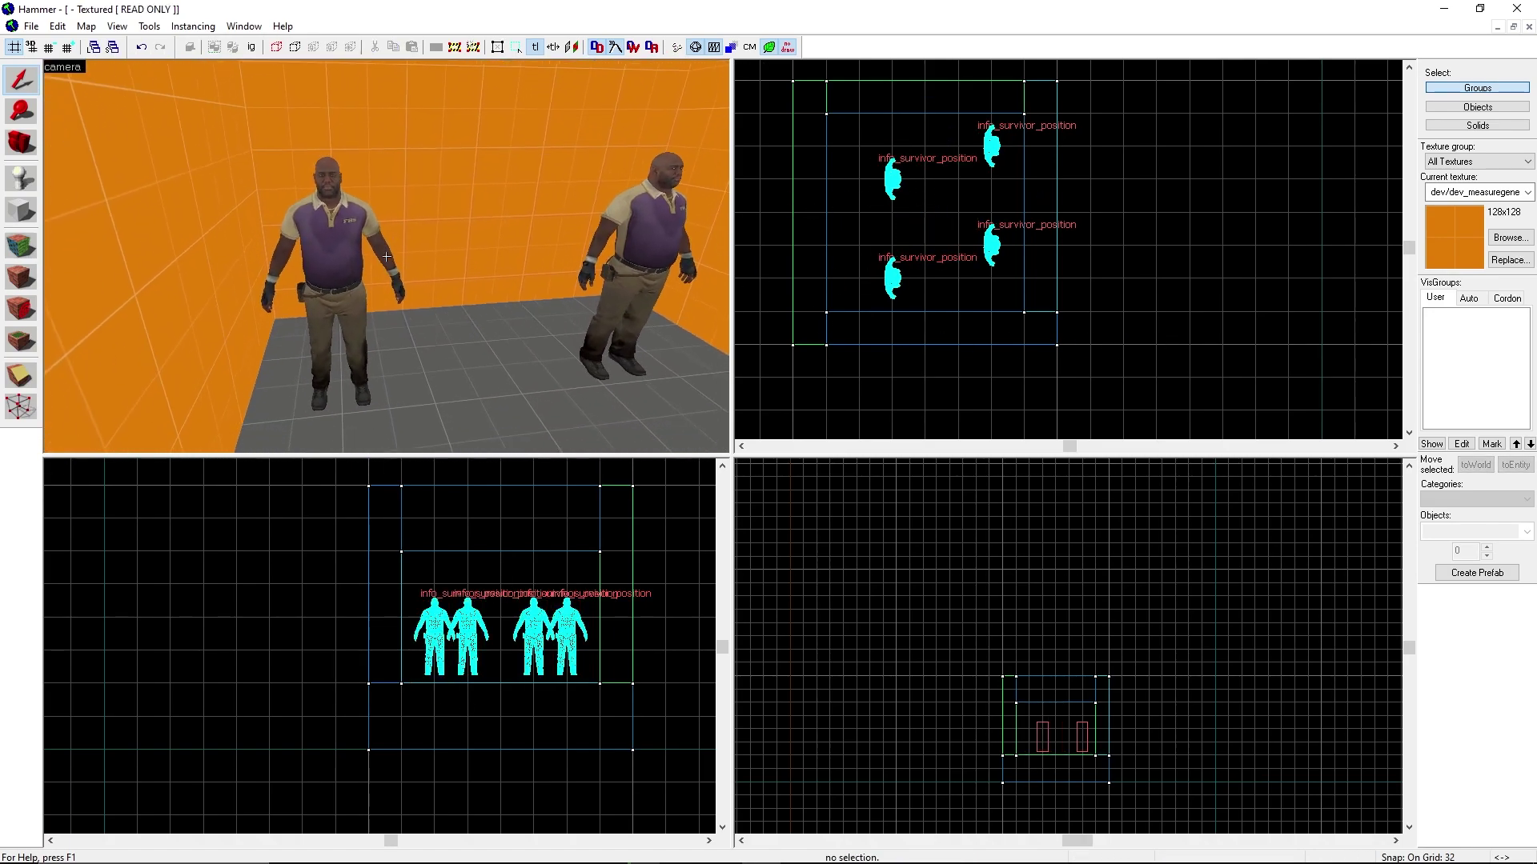
pyautogui.moveTo(387, 256); pyautogui.dragTo(391, 259)
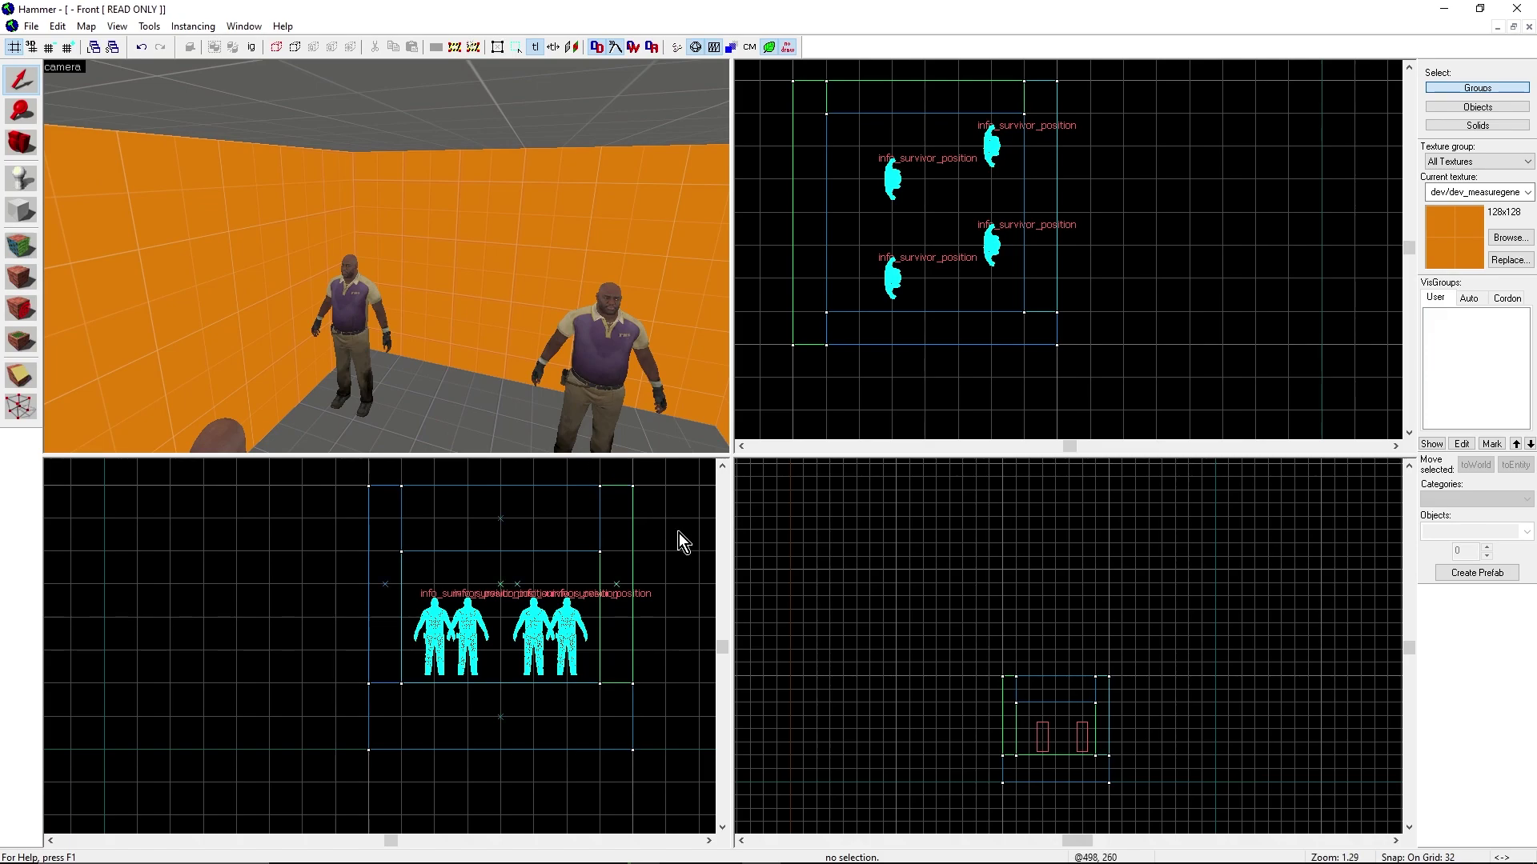
# Step: Save the map as Tutorial_leve.vmf in the mapsrc folder and open the map compile options
pyautogui.hotkey('ctrl', 's')
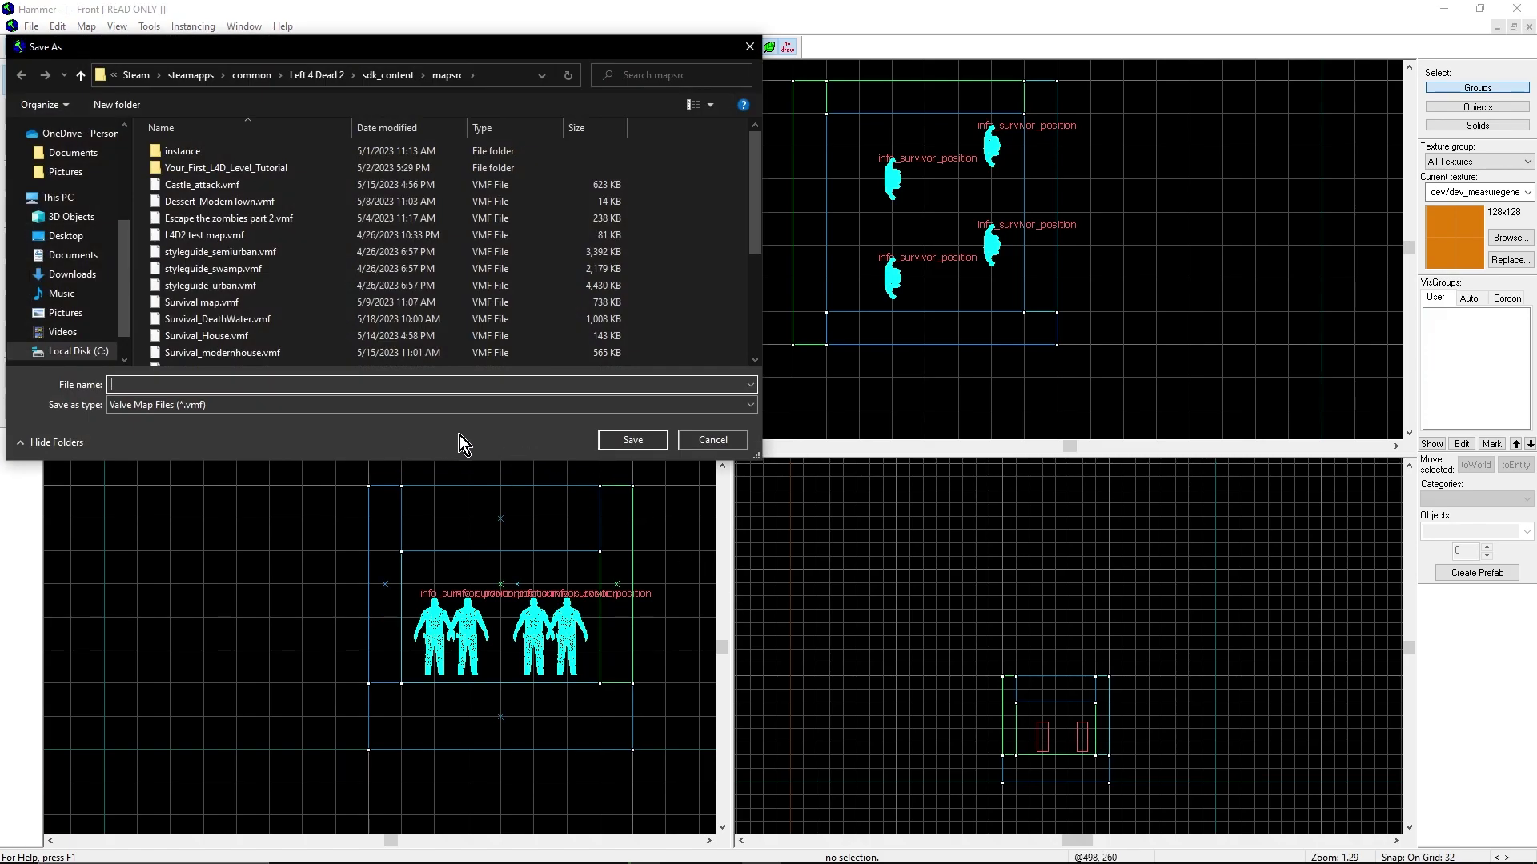
pyautogui.write('Tutorial_leve')
pyautogui.press('Return')
pyautogui.press('F9')
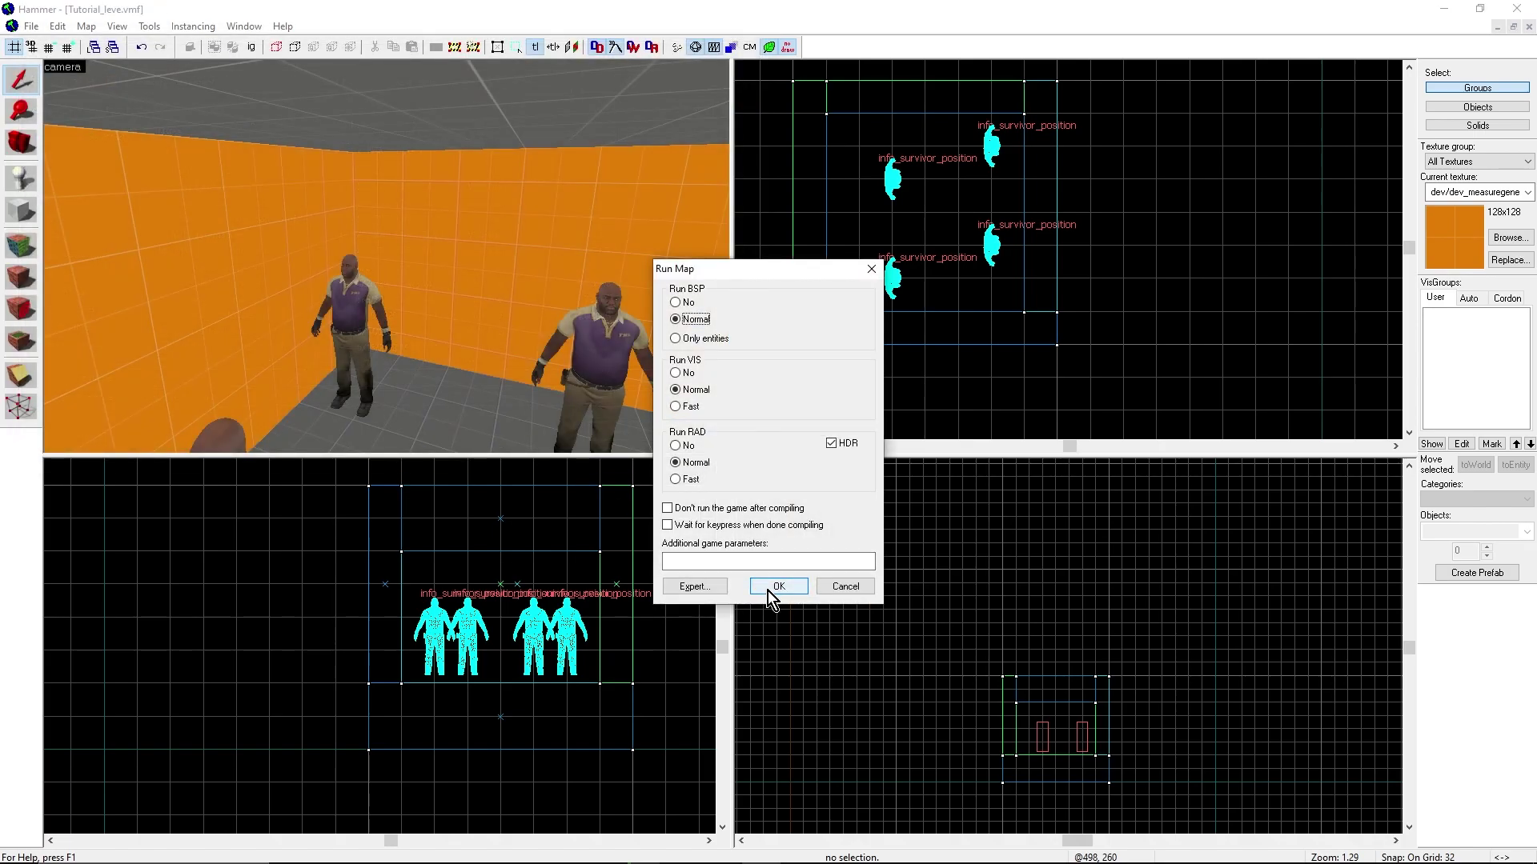
# Step: Try the Fast configuration in the expert compile options and return to the normal compile options
pyautogui.click(693, 587)
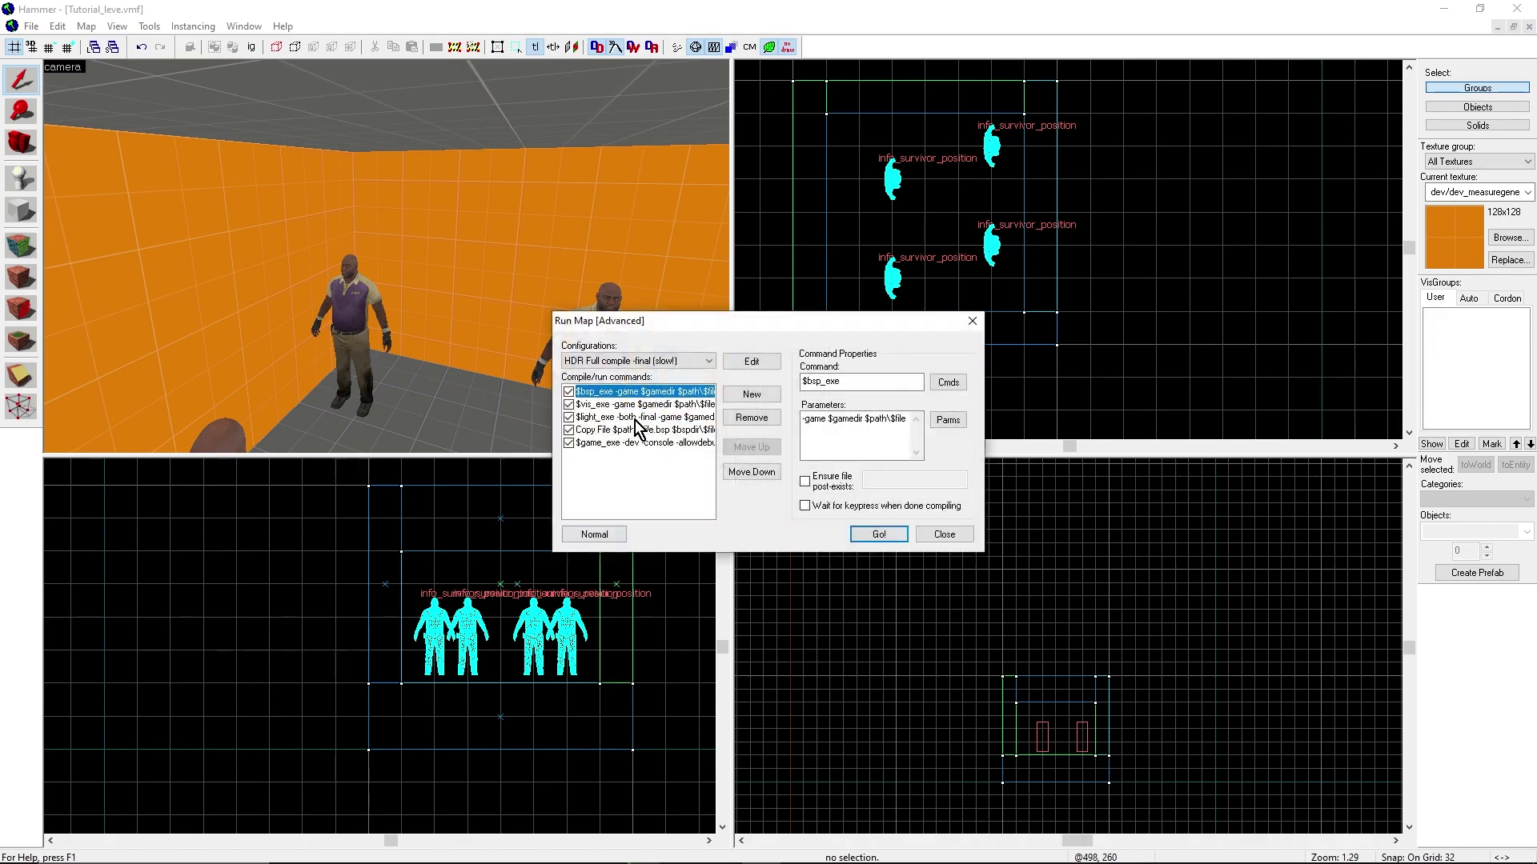
pyautogui.click(628, 361)
pyautogui.click(603, 376)
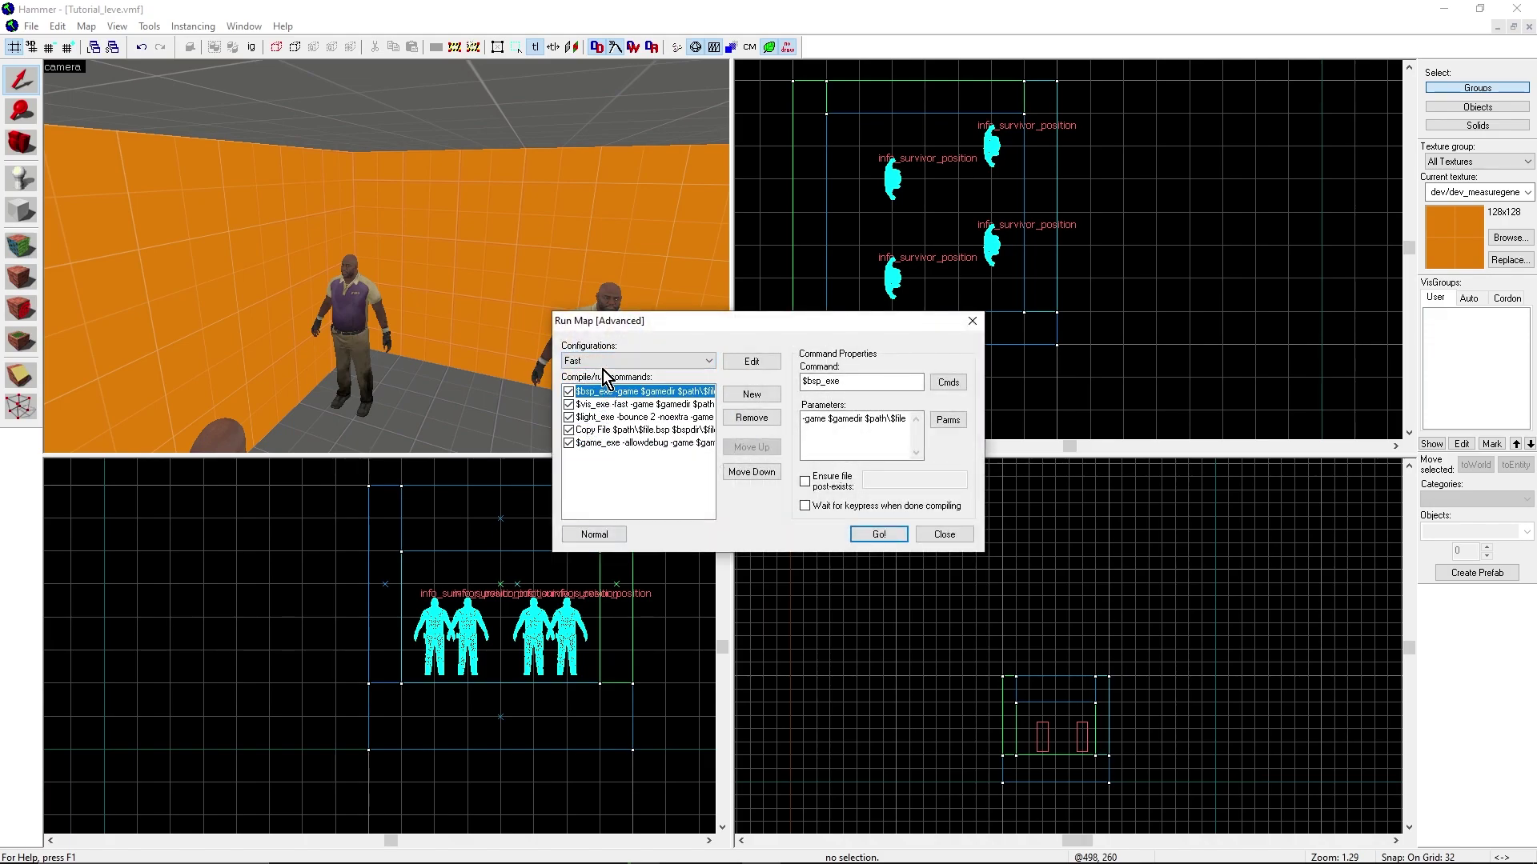
pyautogui.click(602, 364)
pyautogui.click(599, 376)
pyautogui.click(593, 540)
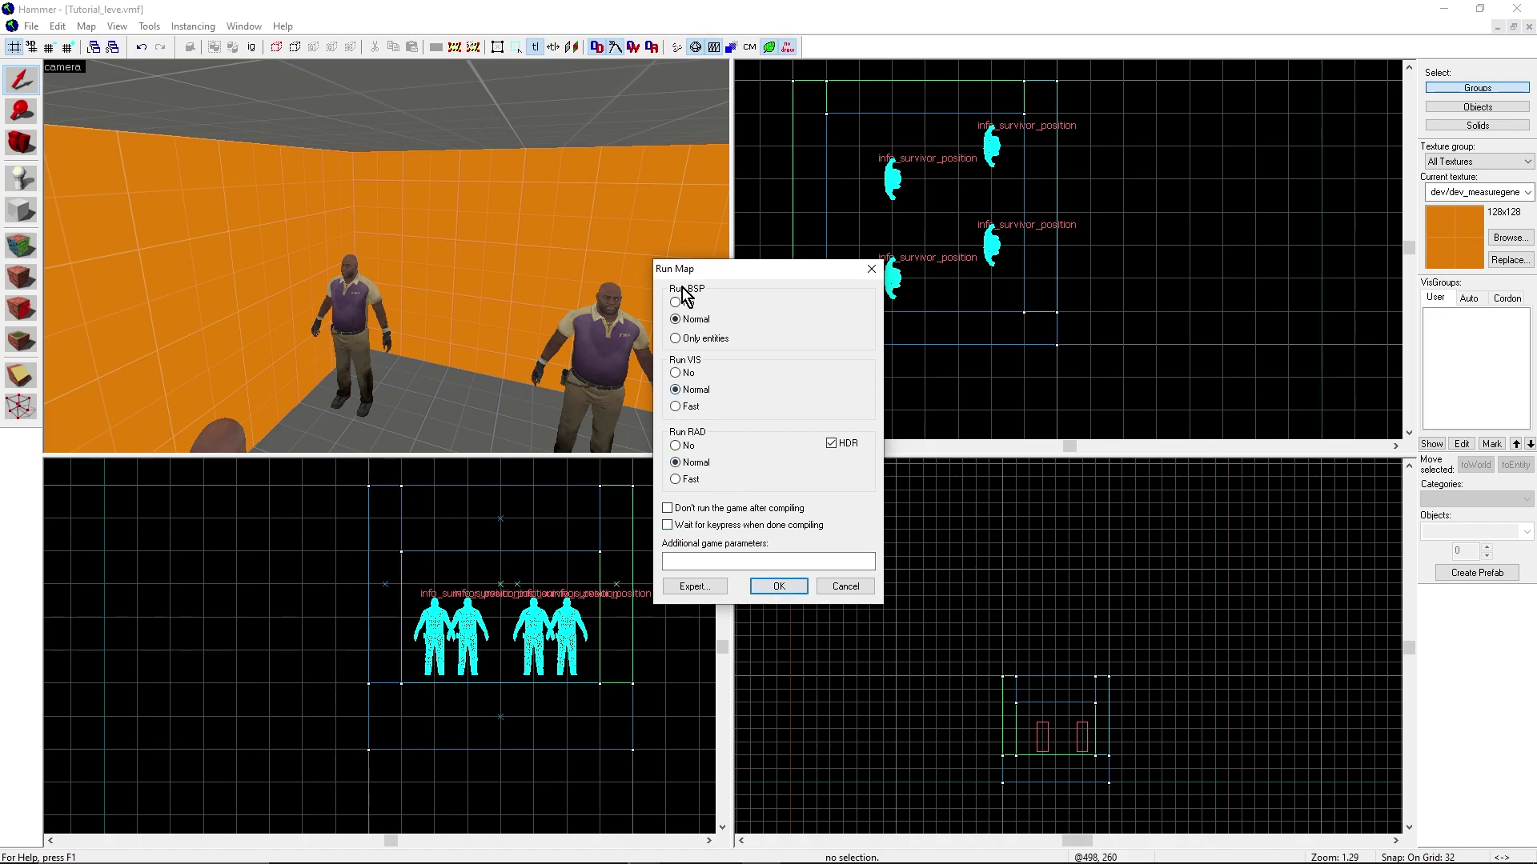
# Step: Compile and run the map with BSP, VIS and RAD set to Normal and HDR on, then continue past the in-game nav error
pyautogui.click(787, 589)
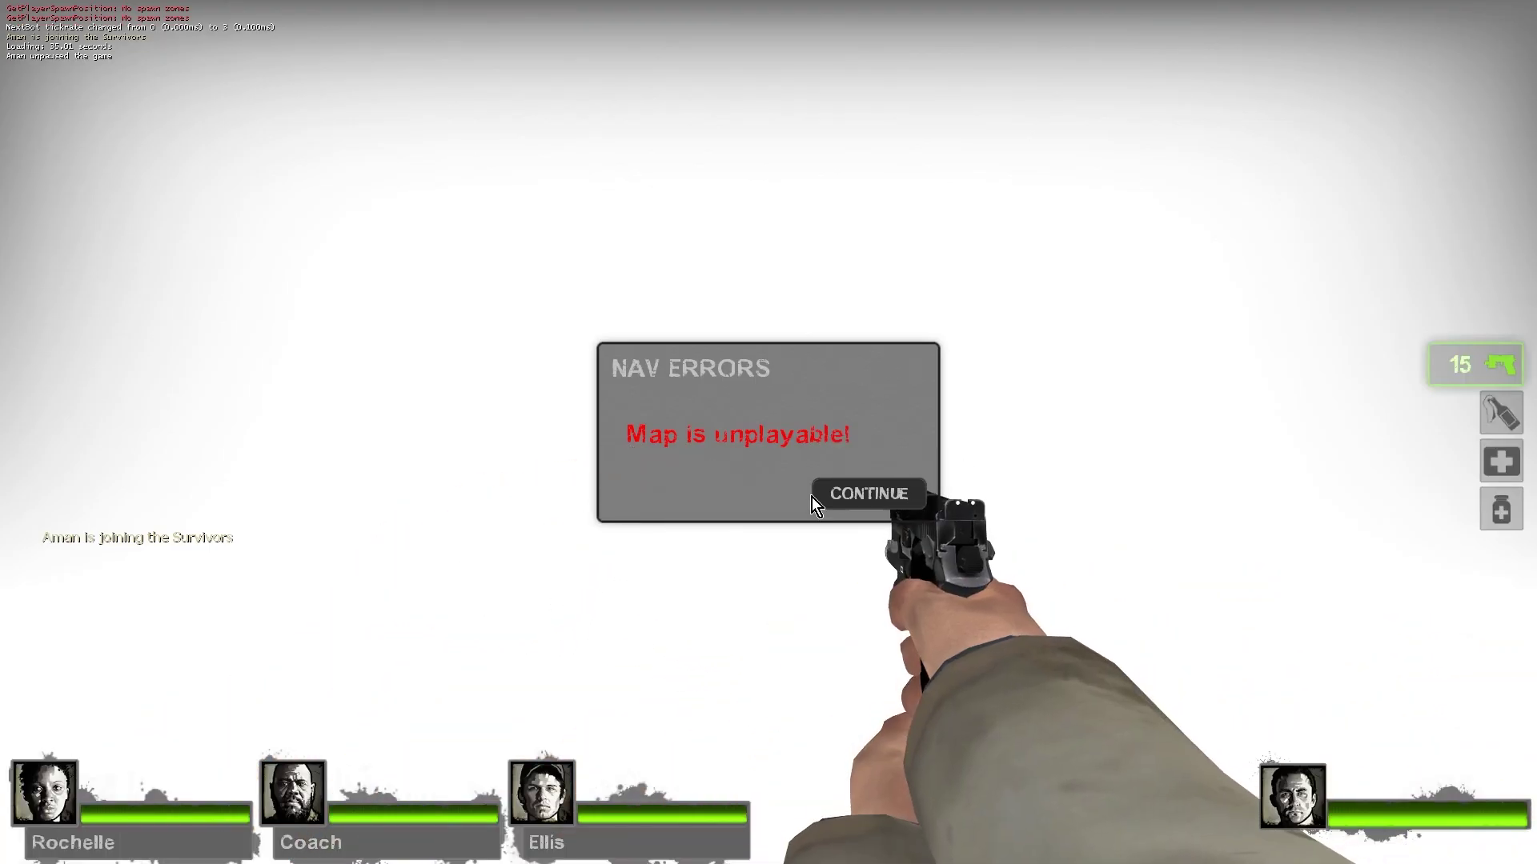
pyautogui.click(851, 498)
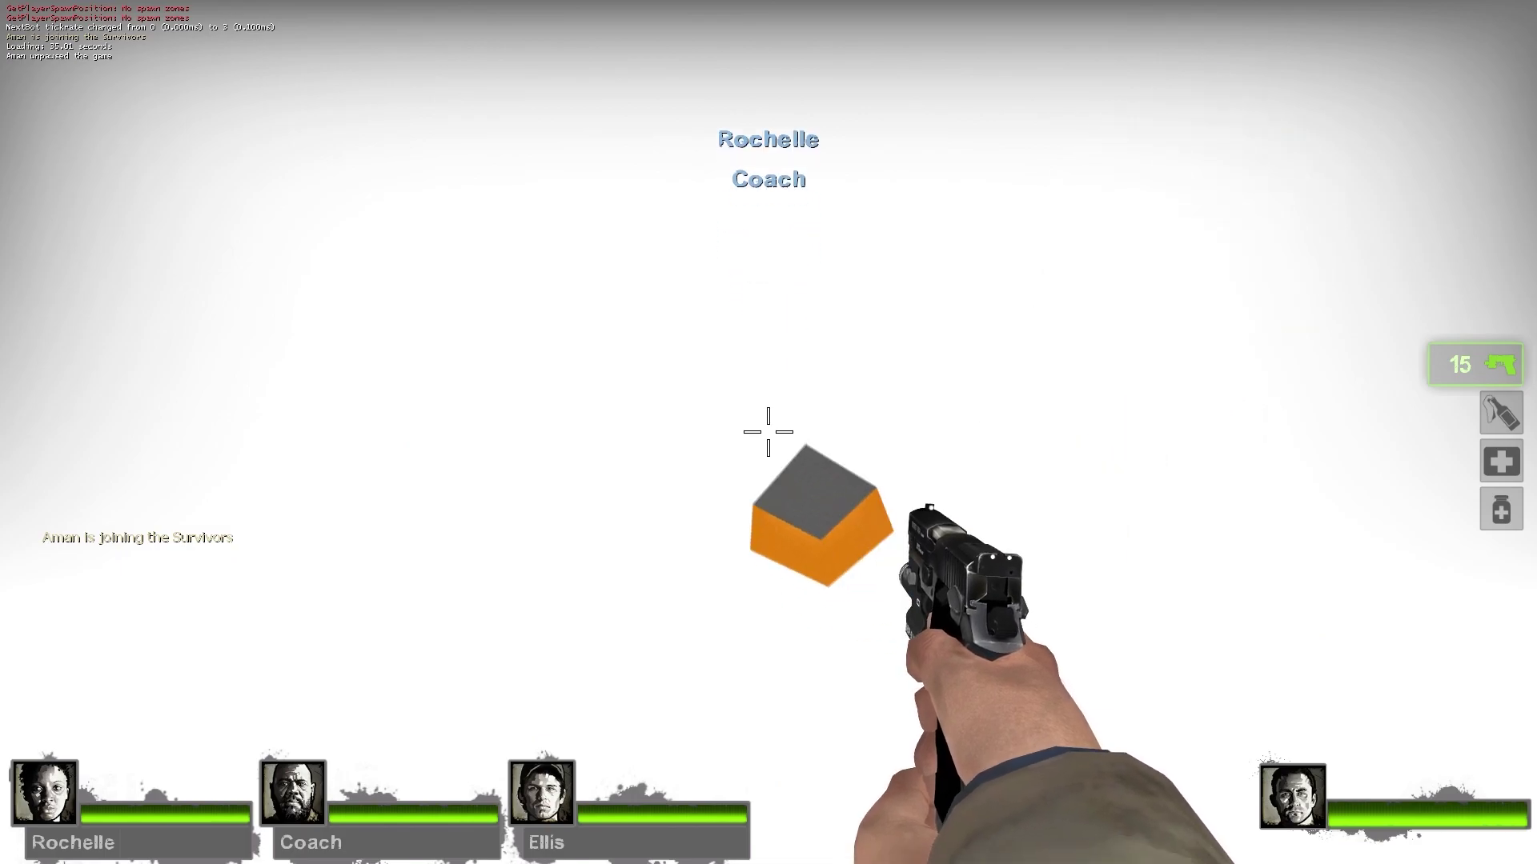
# Step: Turn on noclip through the developer console and fly into the orange room in the game
pyautogui.press('`')
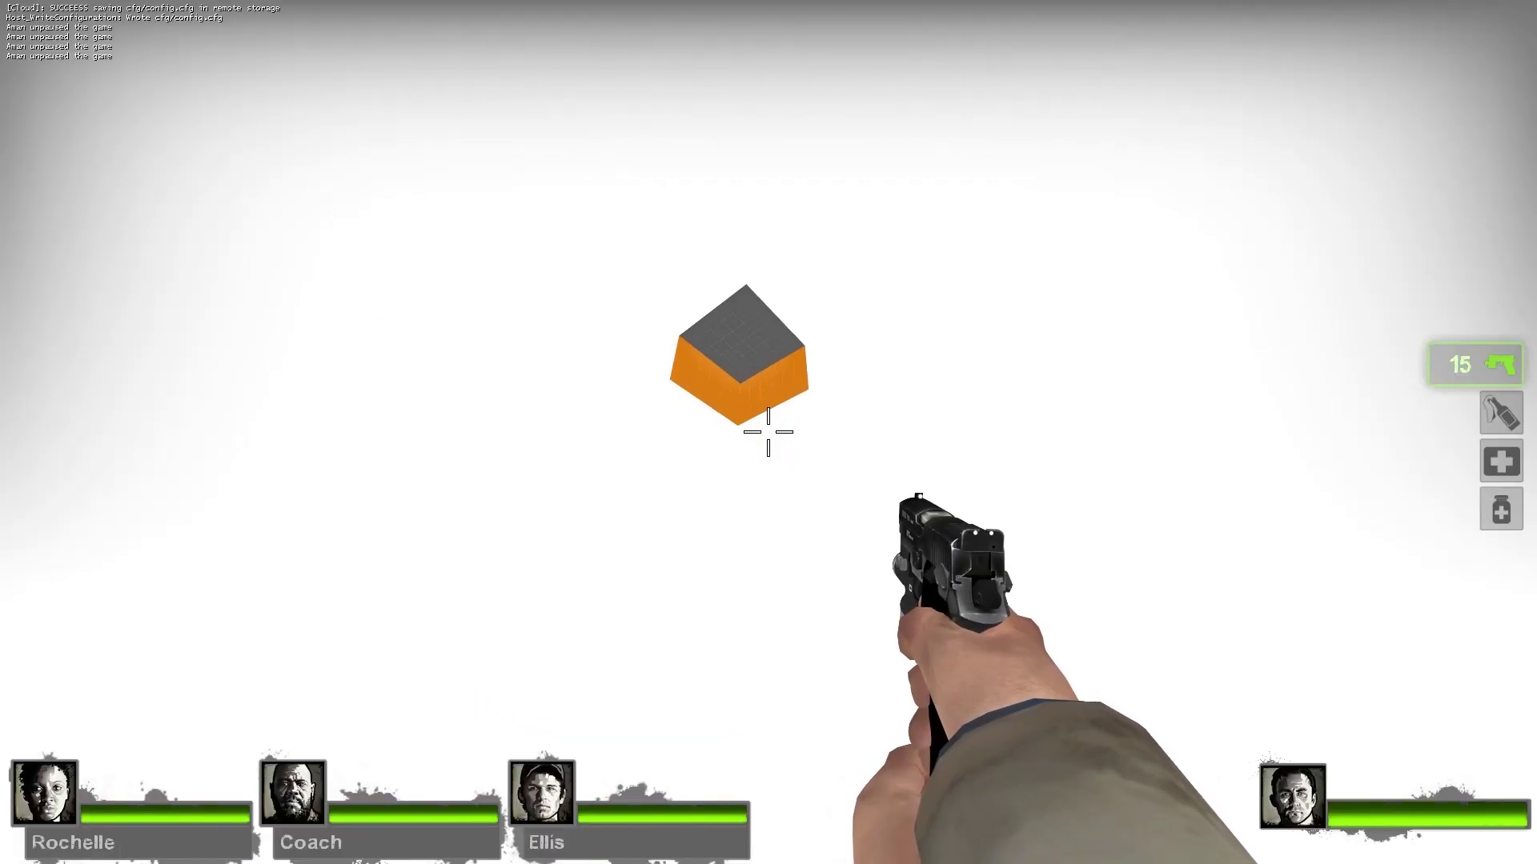
pyautogui.press('w')
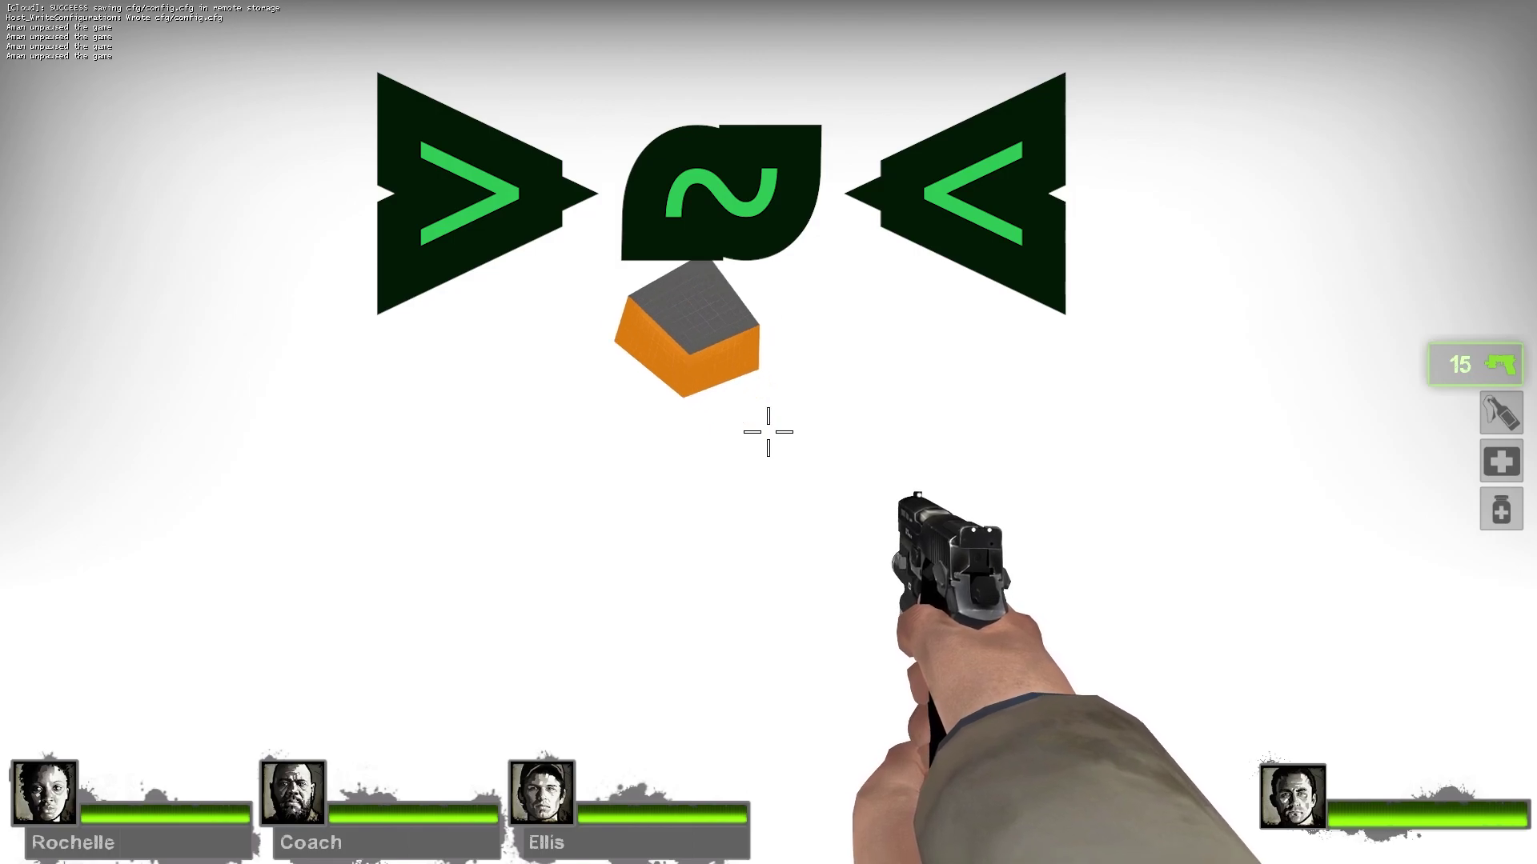
pyautogui.press('Escape')
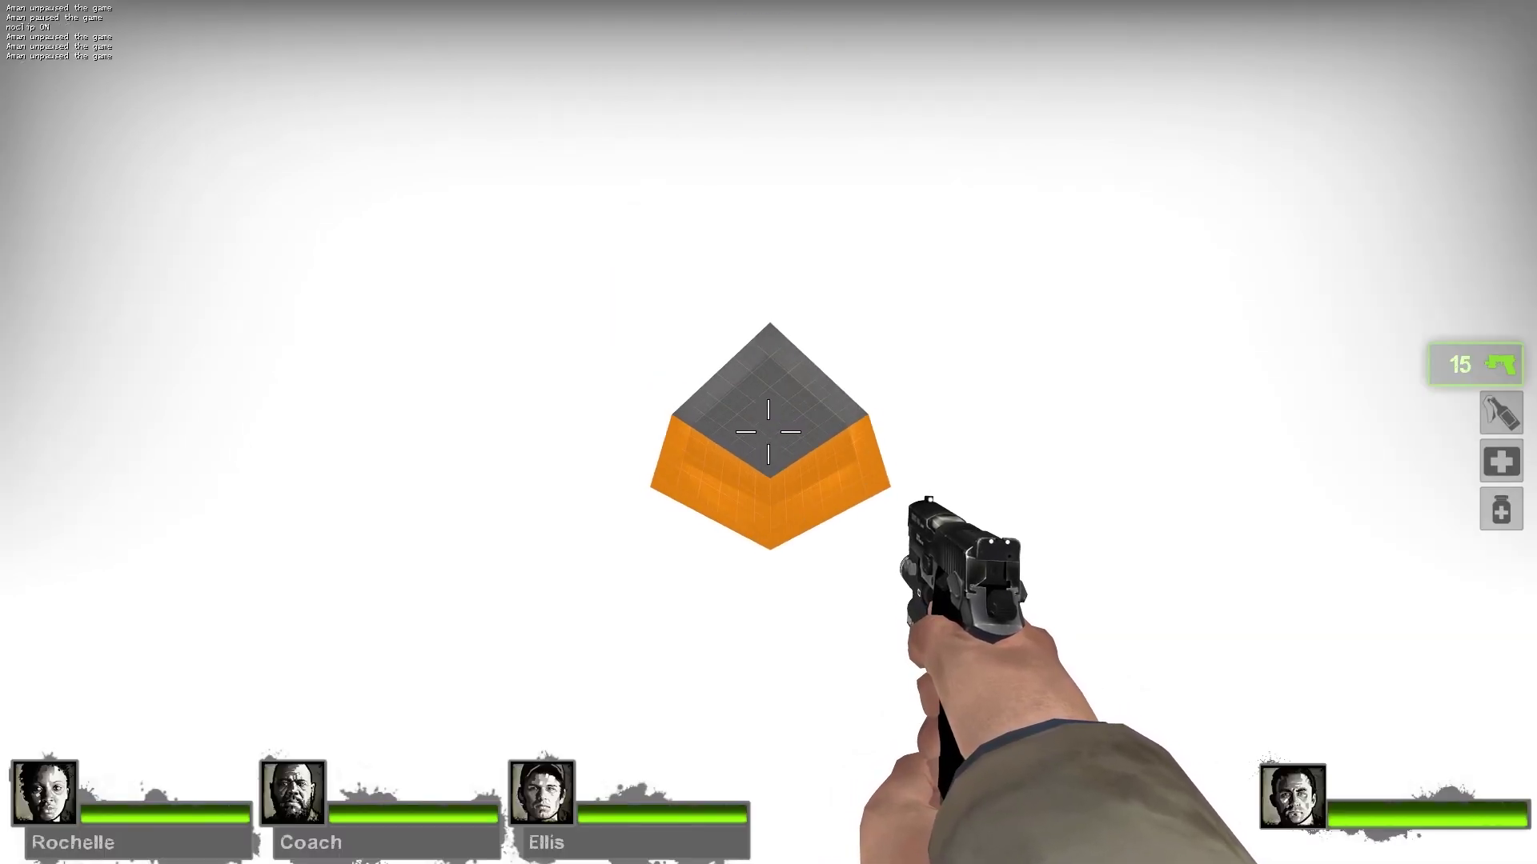
pyautogui.press('s')
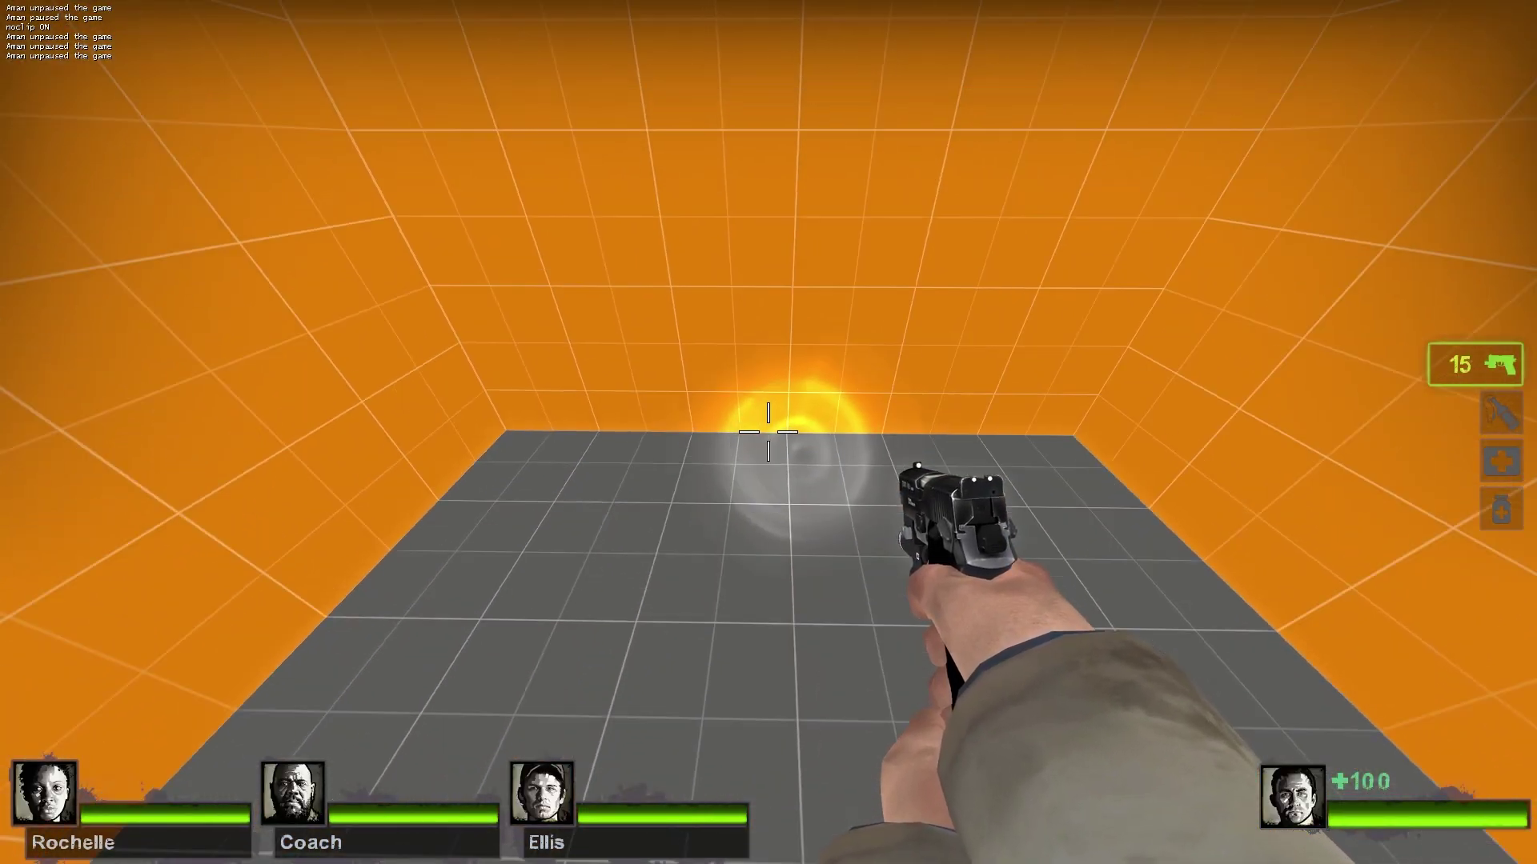
# Step: Turn off noclip through the developer console and test-fire the pistol while walking inside the unlit orange room
pyautogui.press('`')
pyautogui.press('Up')
pyautogui.press('Return')
pyautogui.press('Escape')
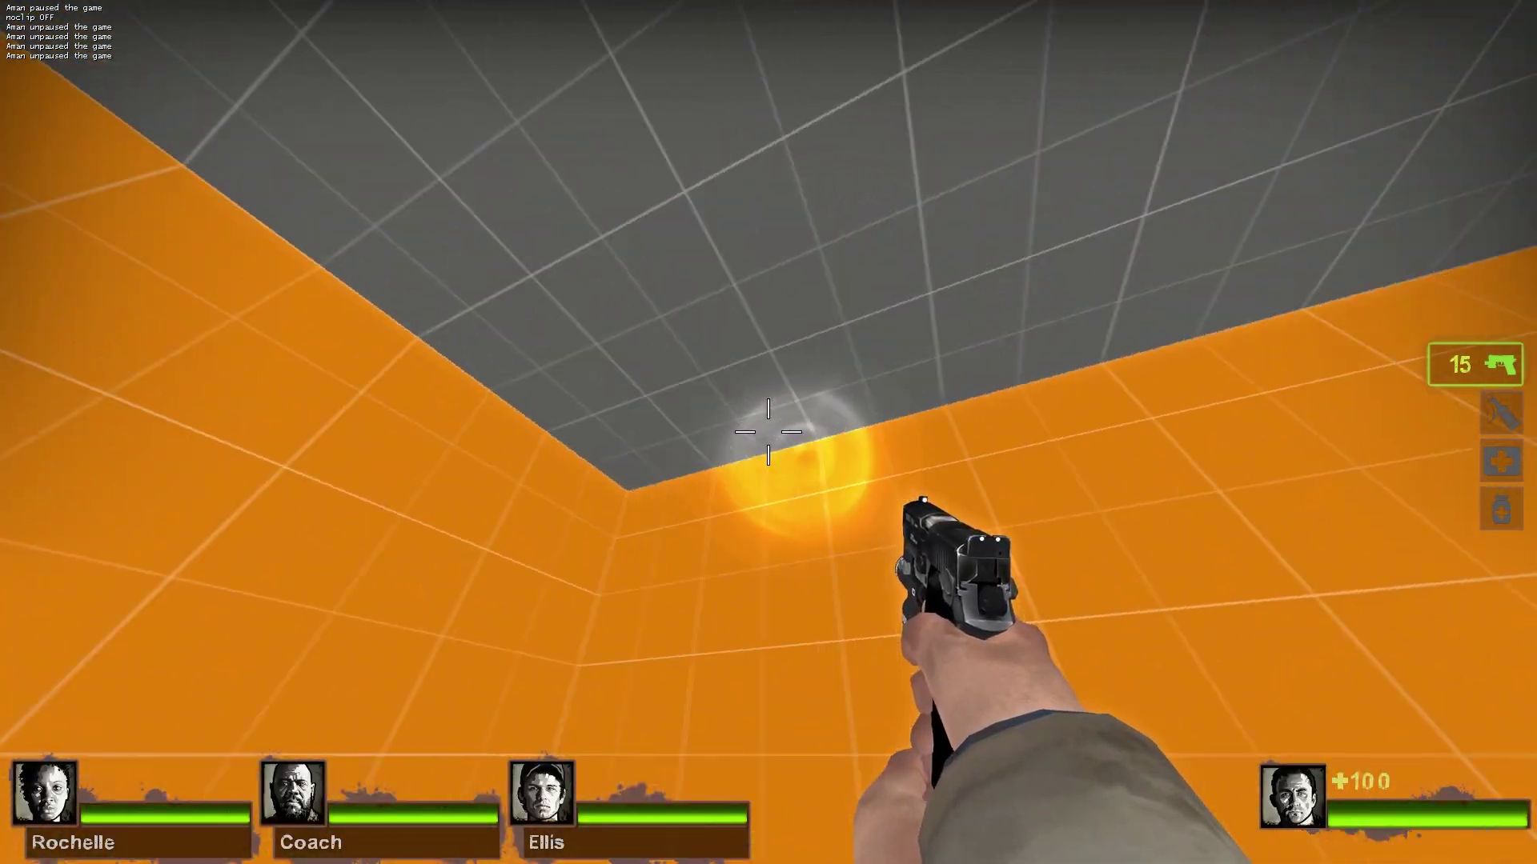
pyautogui.click(768, 432)
pyautogui.click(769, 432)
pyautogui.press('r')
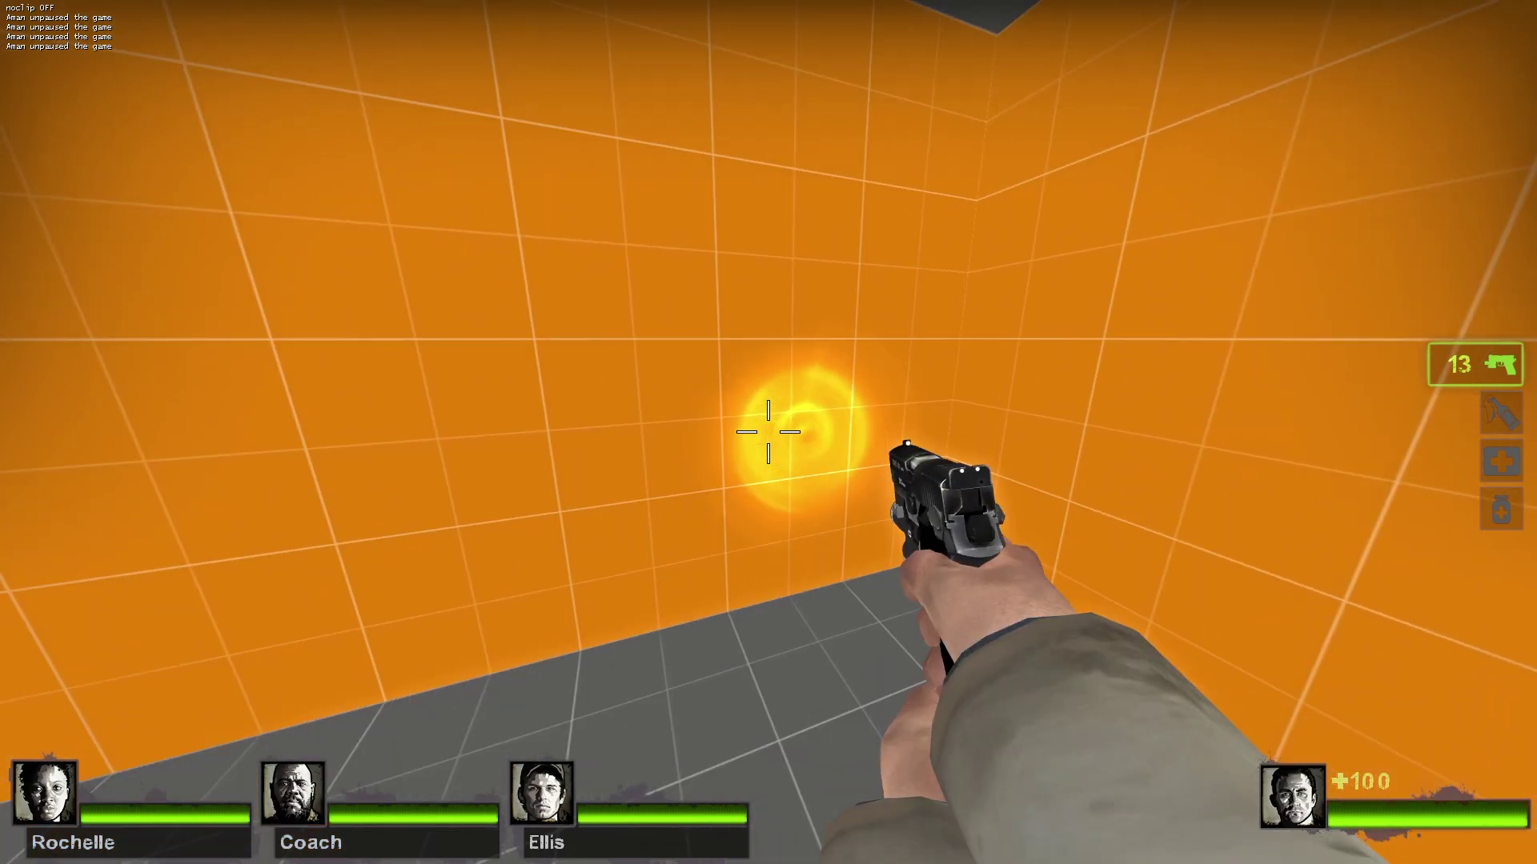
# Step: Quit the game with the exit console command to return to the Hammer editor
pyautogui.press('`')
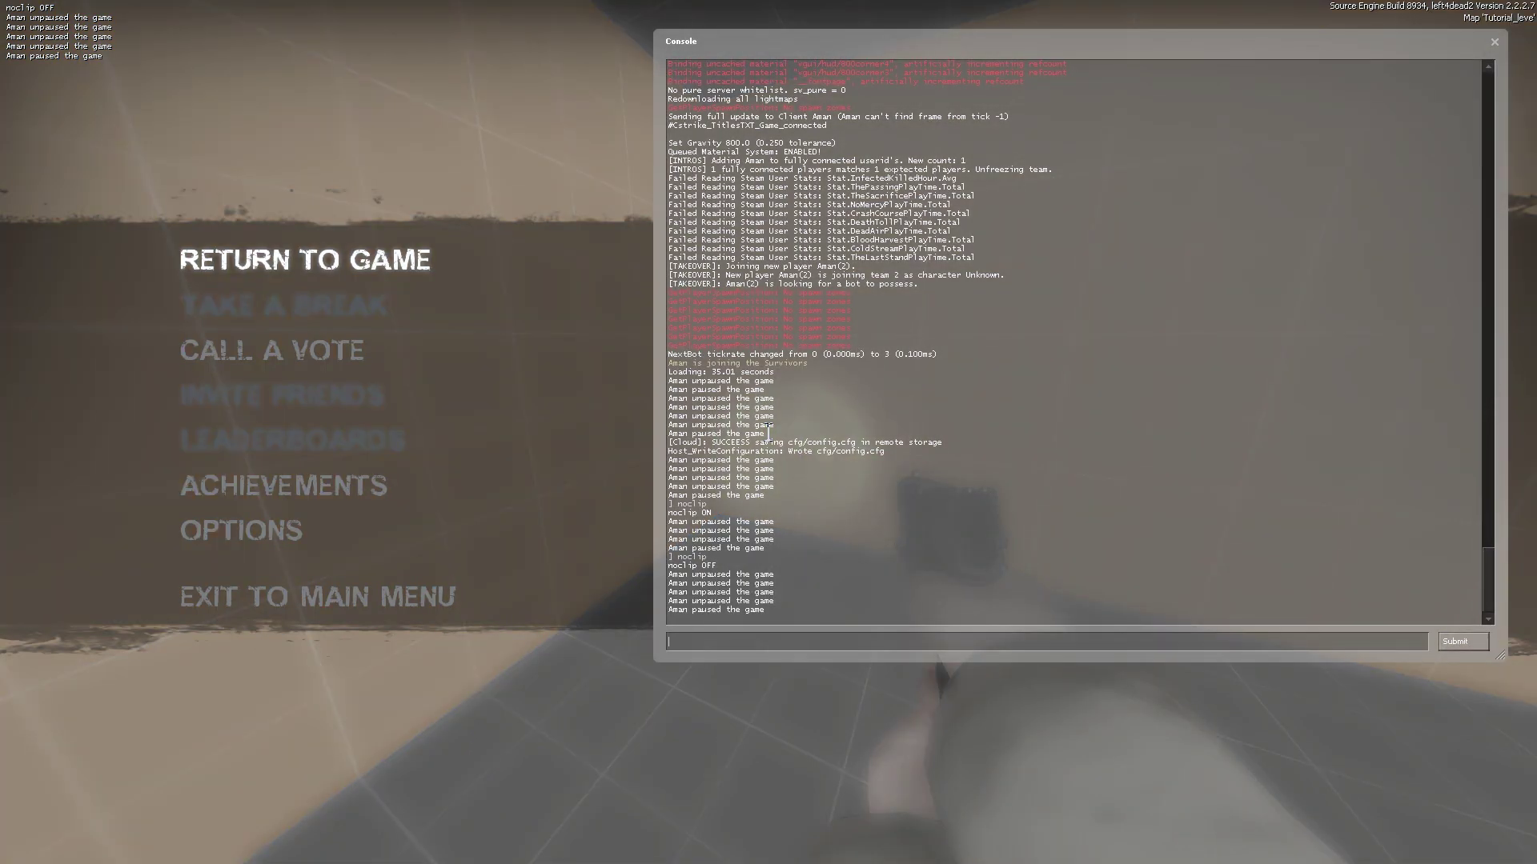
pyautogui.write('exit')
pyautogui.press('Return')
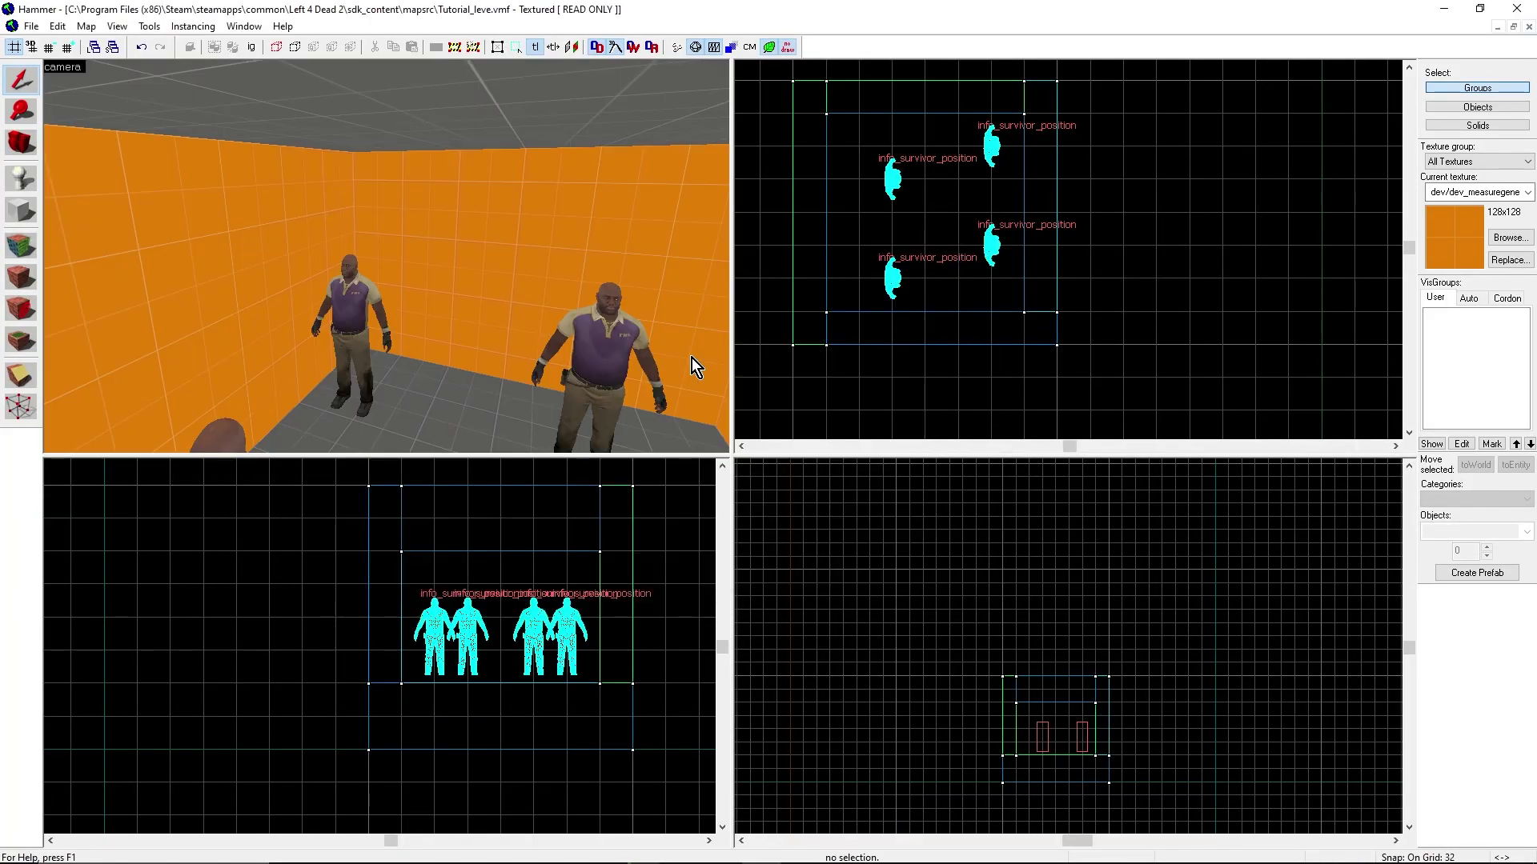
# Step: Select all four info_survivor_position entities together, raise them about 24 units further above the floor, and deselect them
pyautogui.press('z')
pyautogui.press('z')
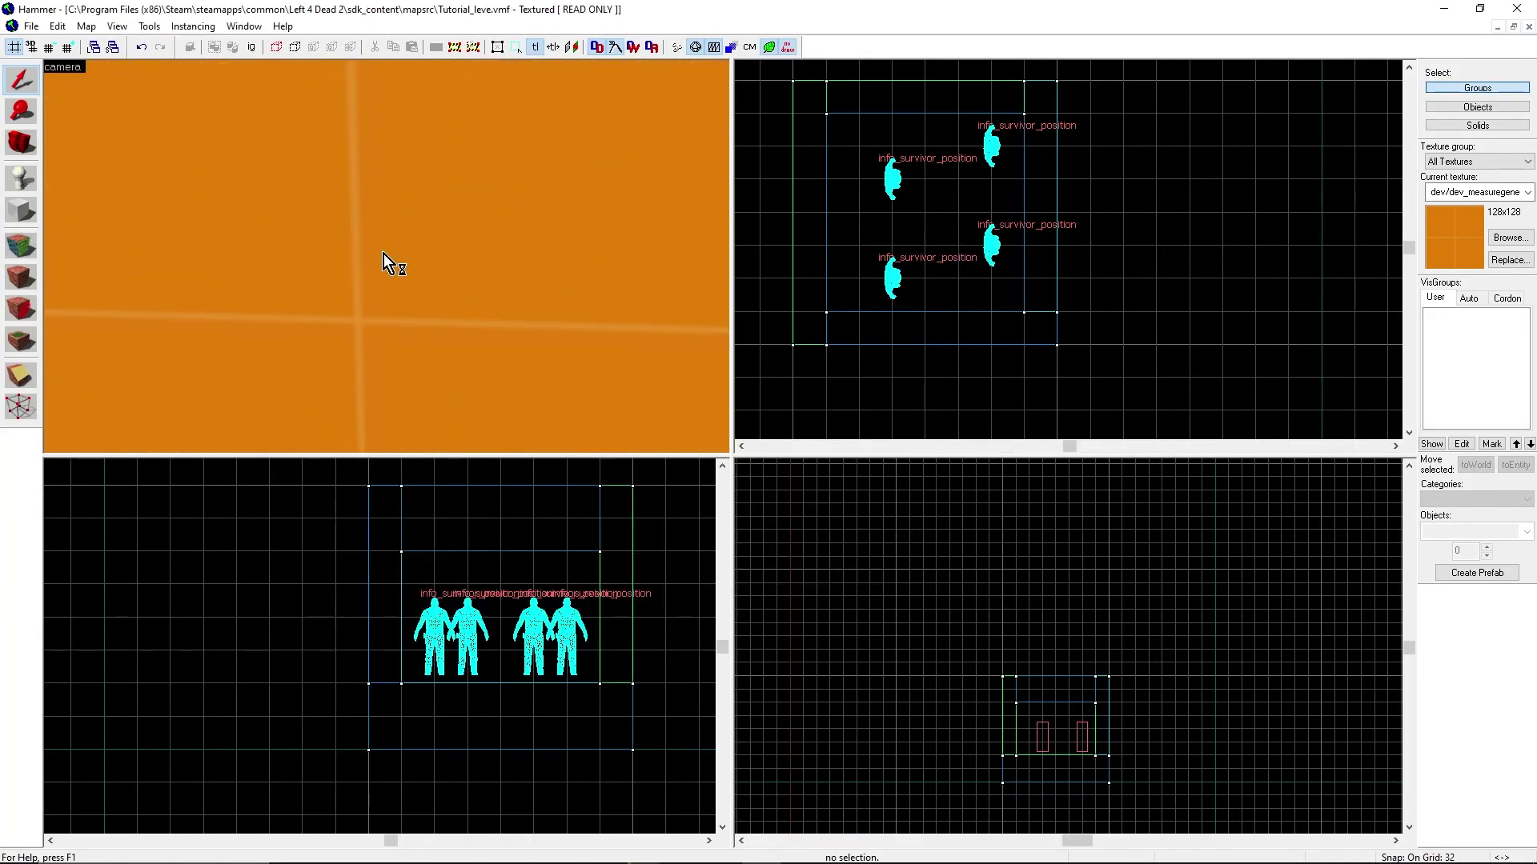
pyautogui.press('z')
pyautogui.press('z')
pyautogui.press('z')
pyautogui.press('z')
pyautogui.click(377, 255)
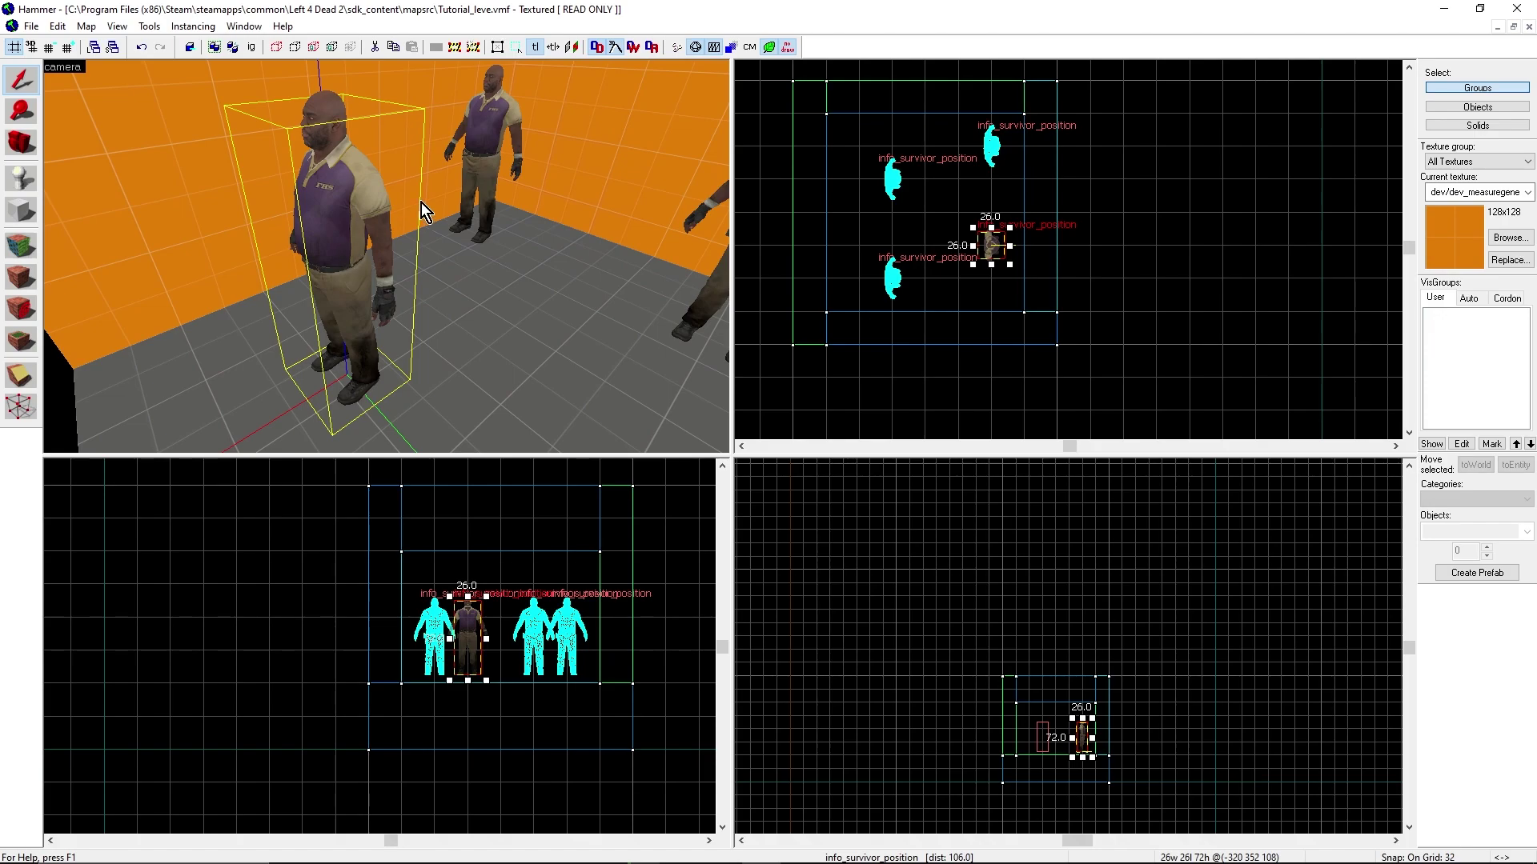
pyautogui.keyDown('ctrl'); pyautogui.click(478, 148); pyautogui.keyUp('ctrl')
pyautogui.press('z')
pyautogui.press('z')
pyautogui.keyDown('ctrl'); pyautogui.click(435, 218); pyautogui.keyUp('ctrl')
pyautogui.keyDown('ctrl'); pyautogui.click(699, 380); pyautogui.keyUp('ctrl')
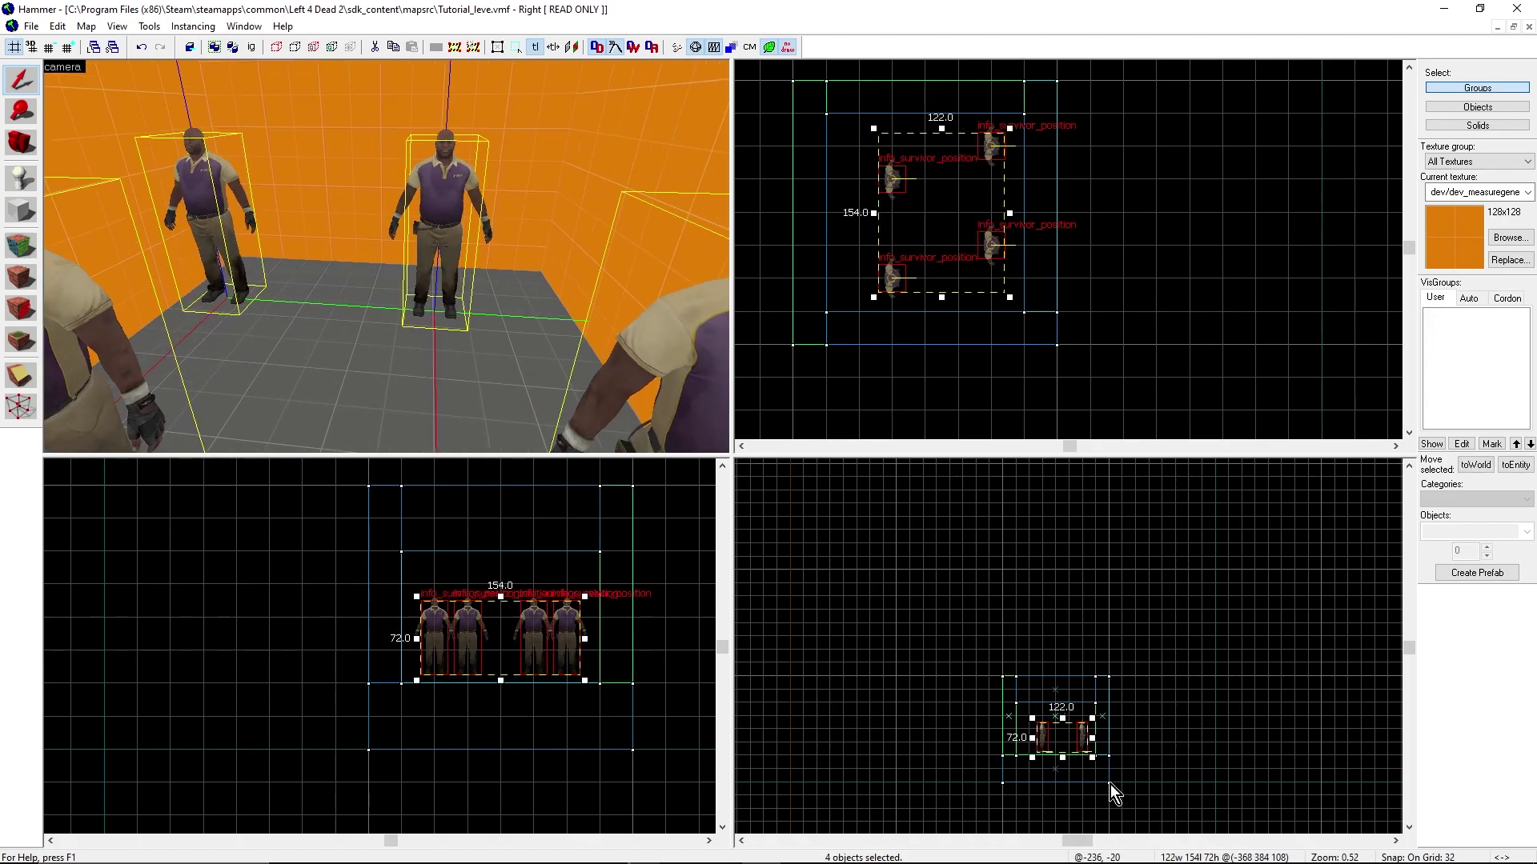
pyautogui.scroll(7, 1070, 752)
pyautogui.scroll(1, 1030, 717)
pyautogui.moveTo(989, 720); pyautogui.dragTo(981, 686)
pyautogui.press('z')
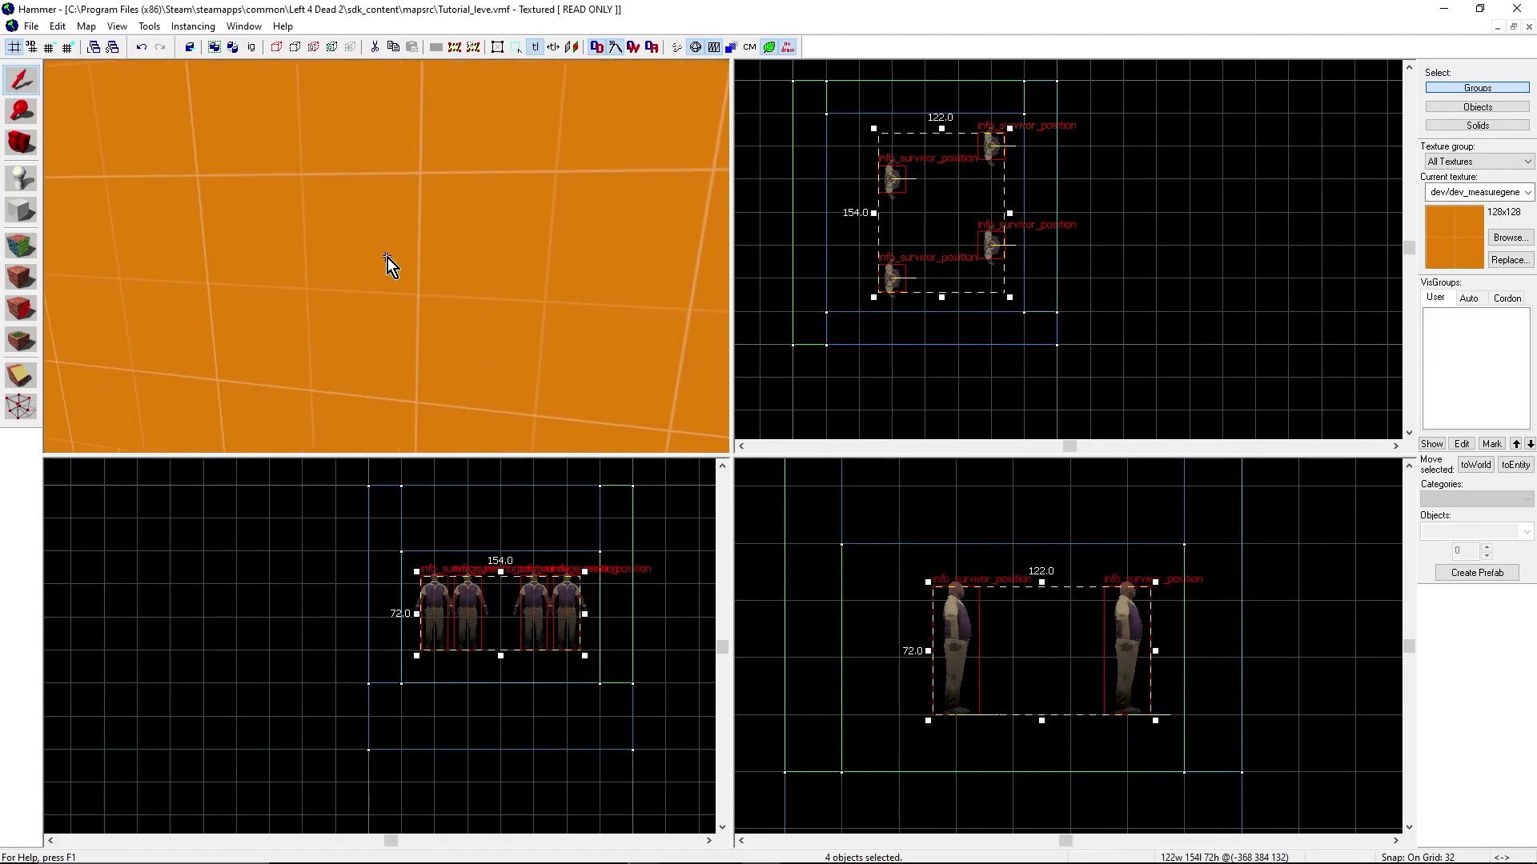
pyautogui.press('z')
pyautogui.click(650, 335)
# Step: Place a light entity on the room's ceiling, roughly centred between the four survivor positions
pyautogui.press('z')
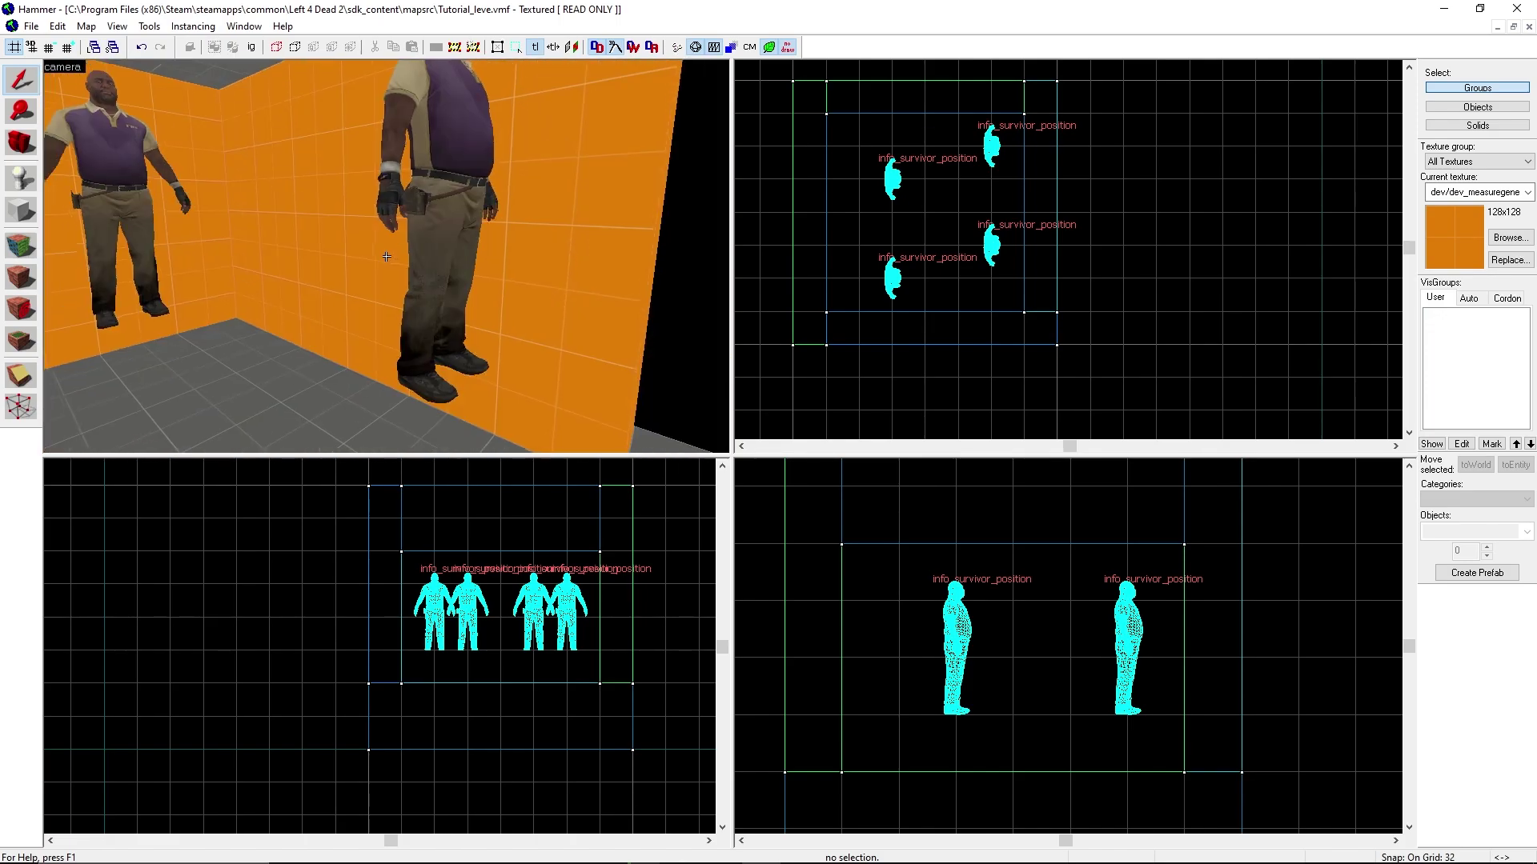
pyautogui.press('a')
pyautogui.press('z')
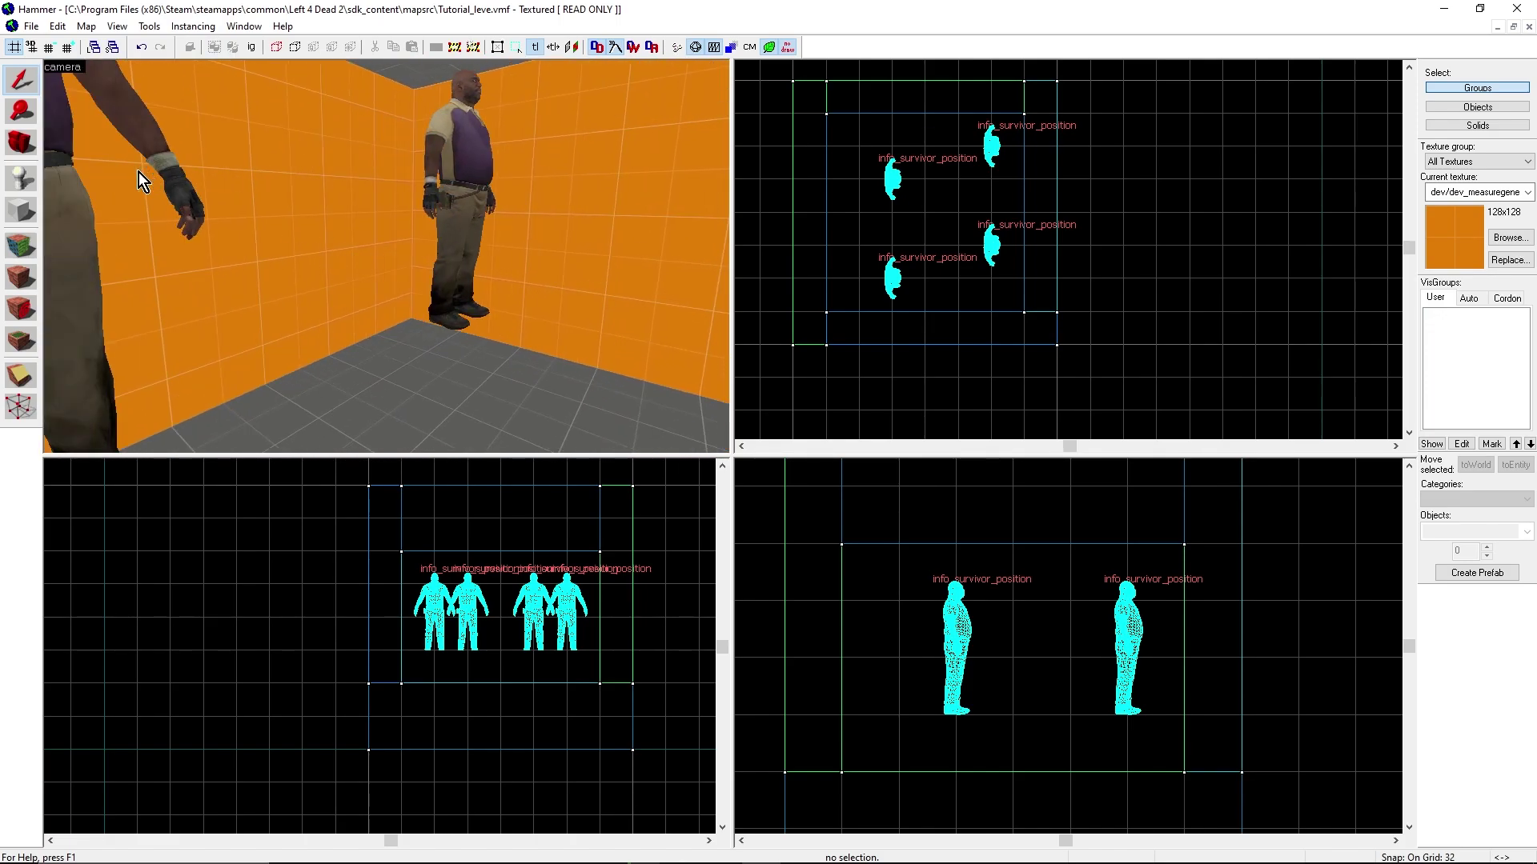
pyautogui.click(20, 186)
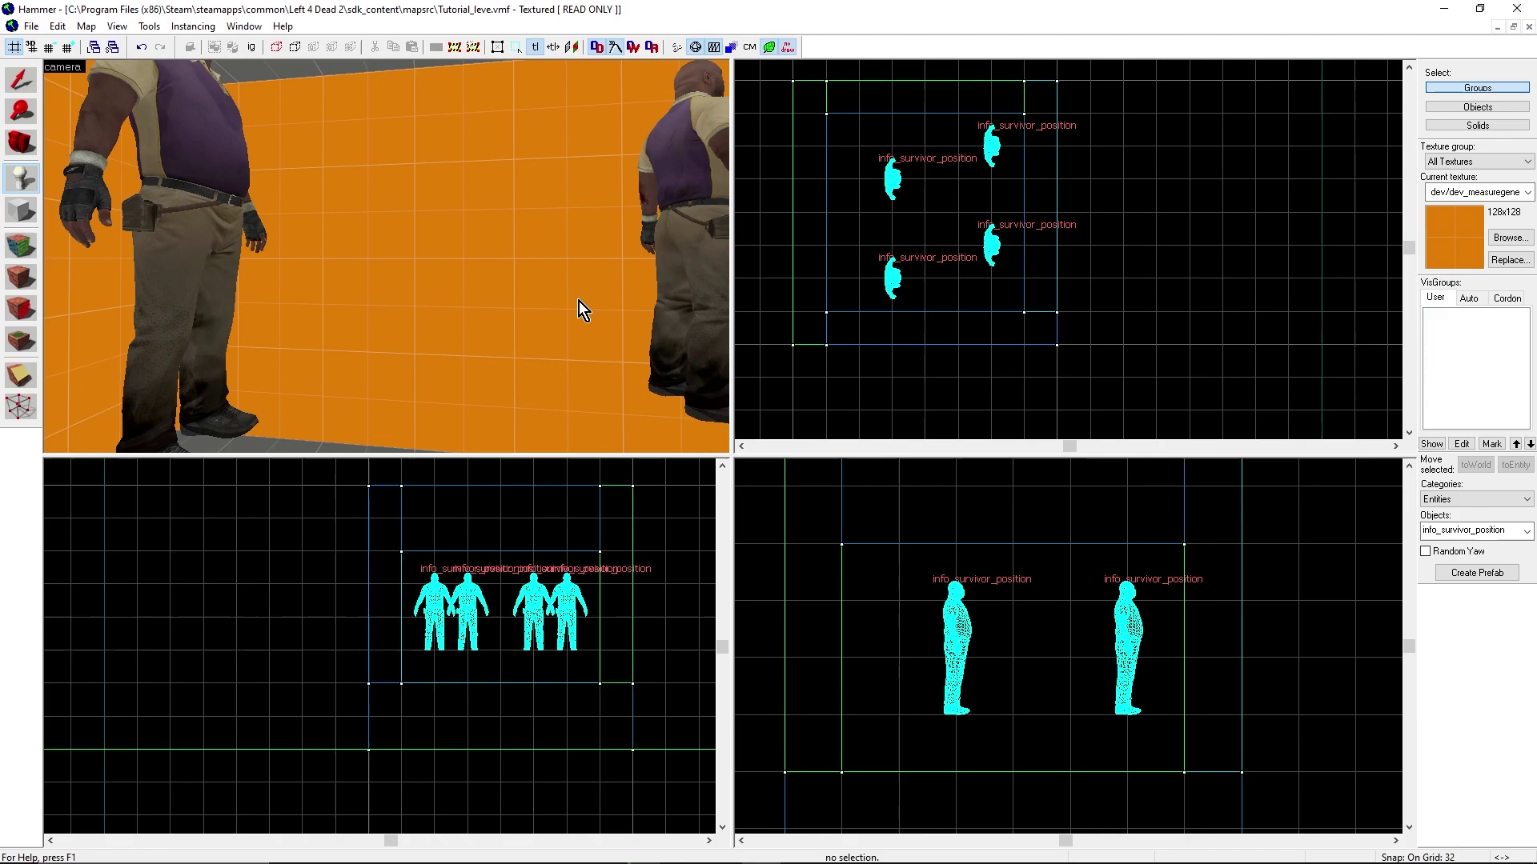
pyautogui.doubleClick(1484, 529)
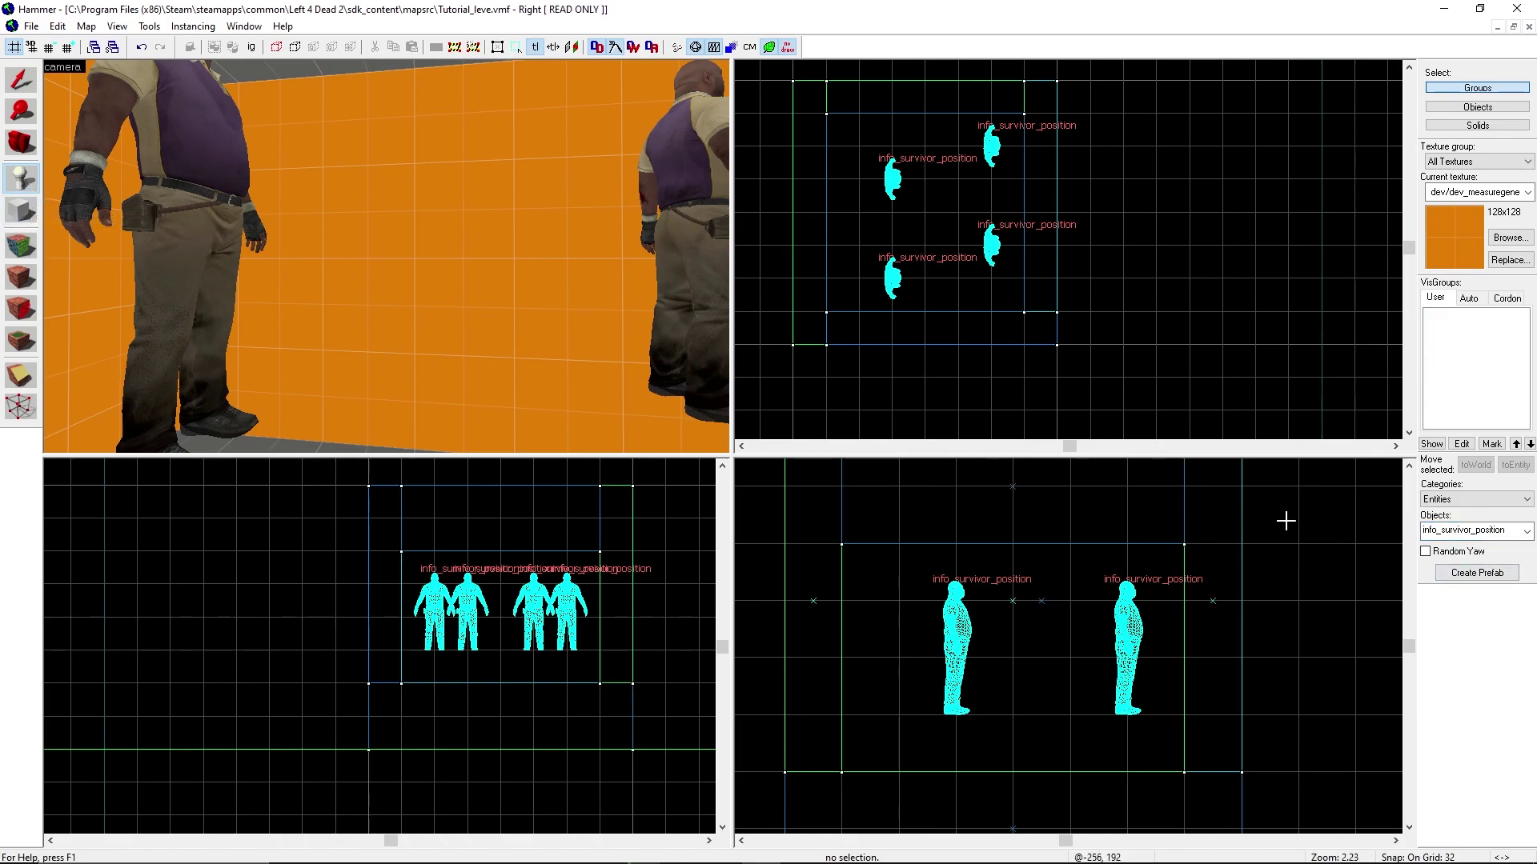
pyautogui.click(1480, 529)
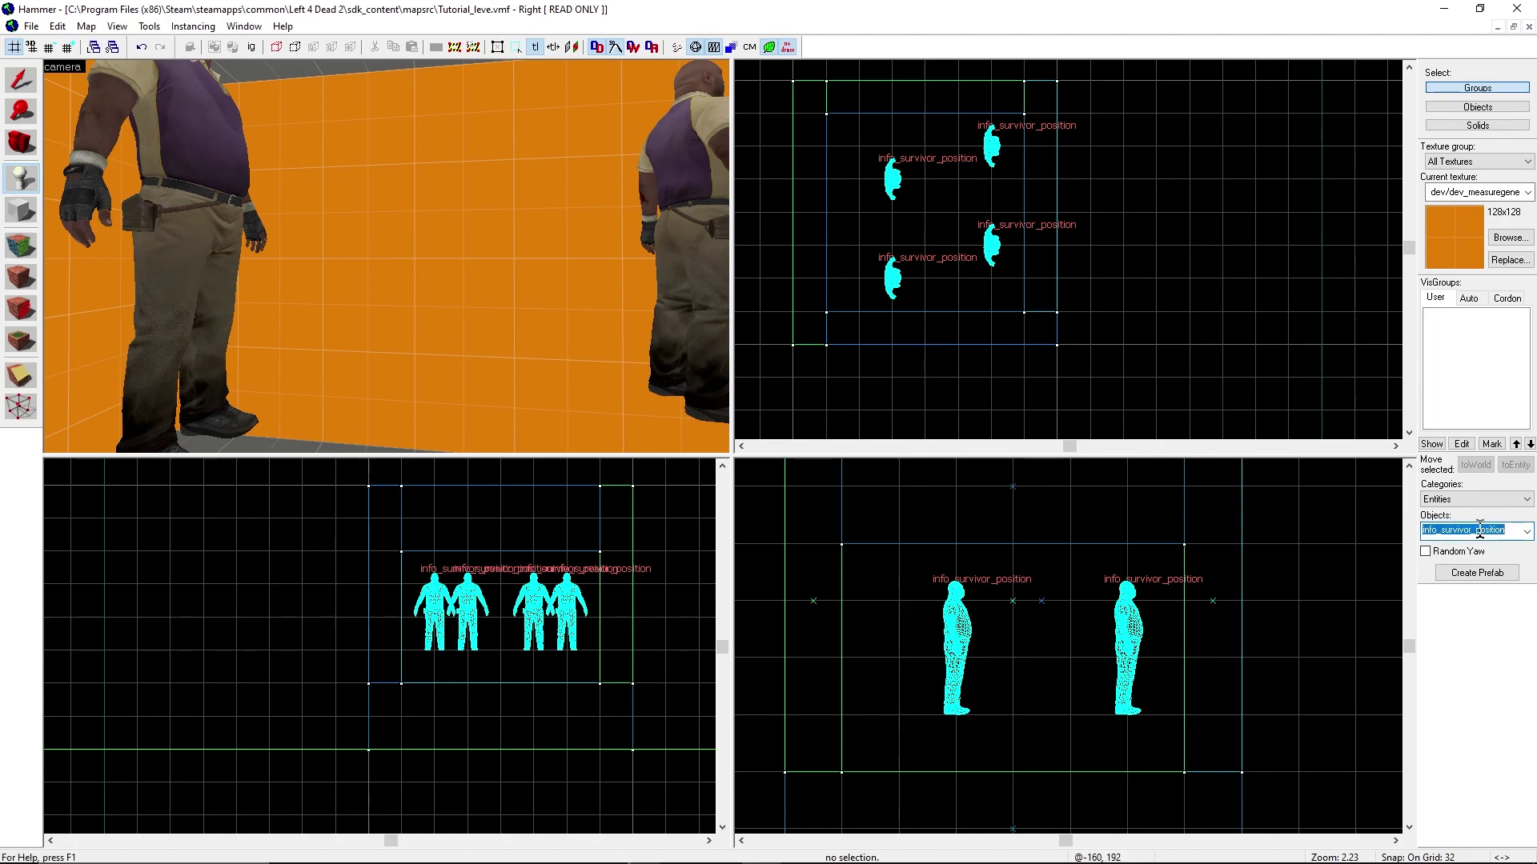
pyautogui.write('light')
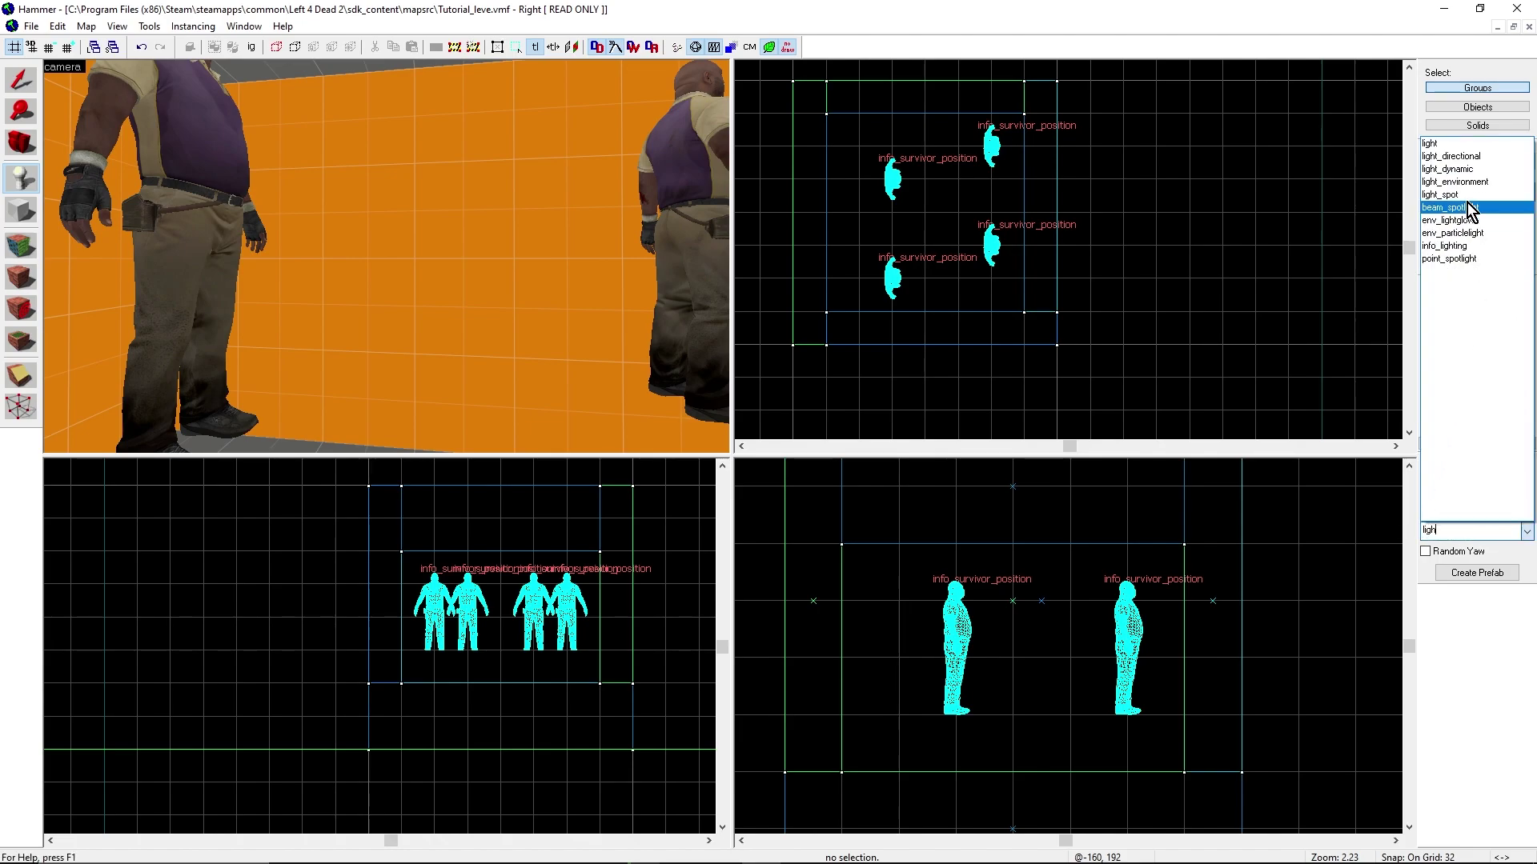
pyautogui.click(1439, 145)
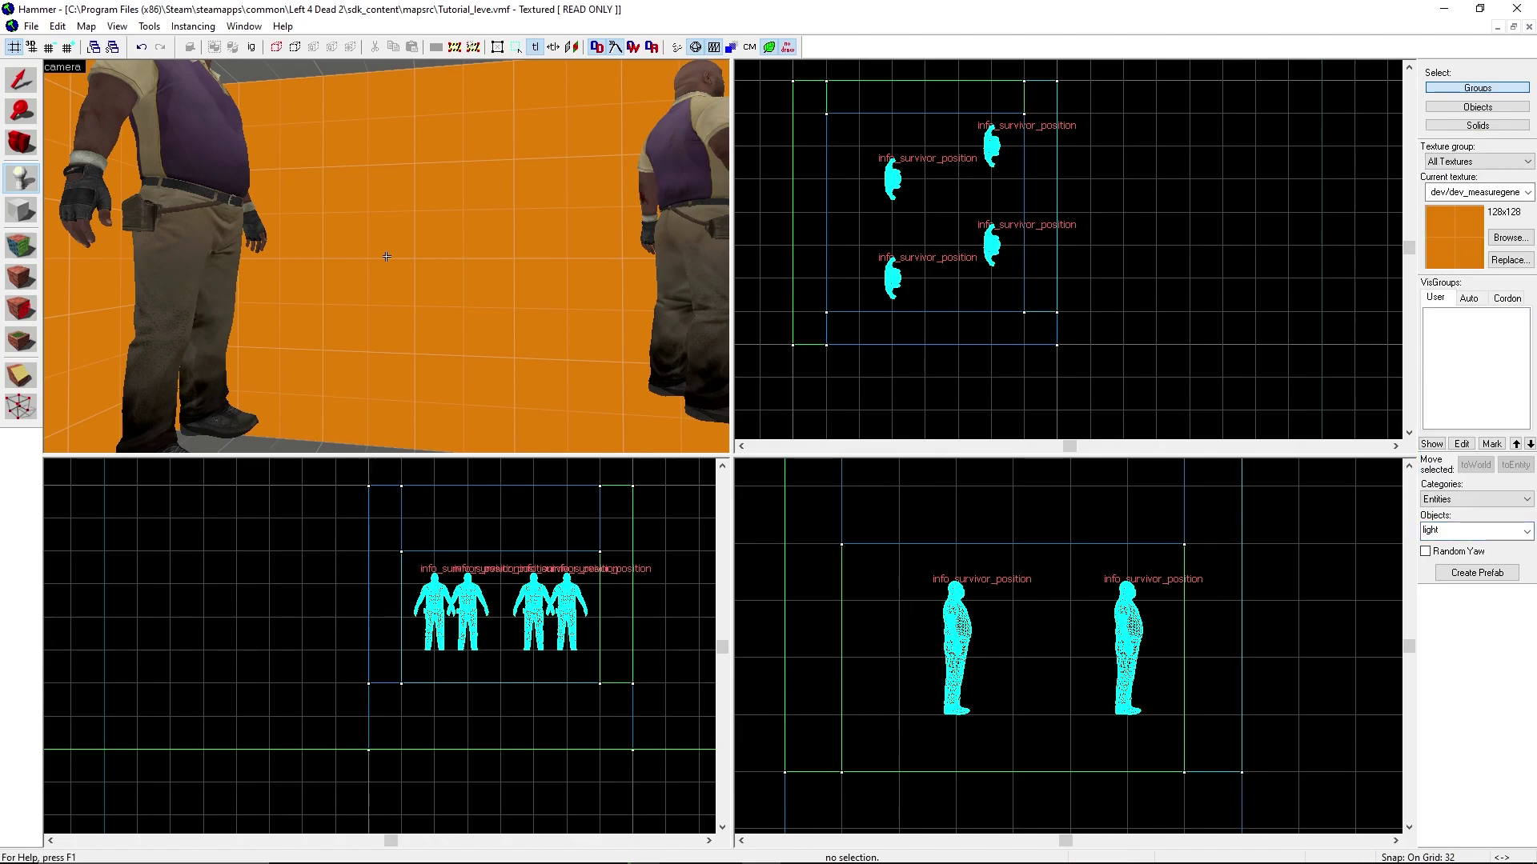
pyautogui.press('z')
pyautogui.click(391, 230)
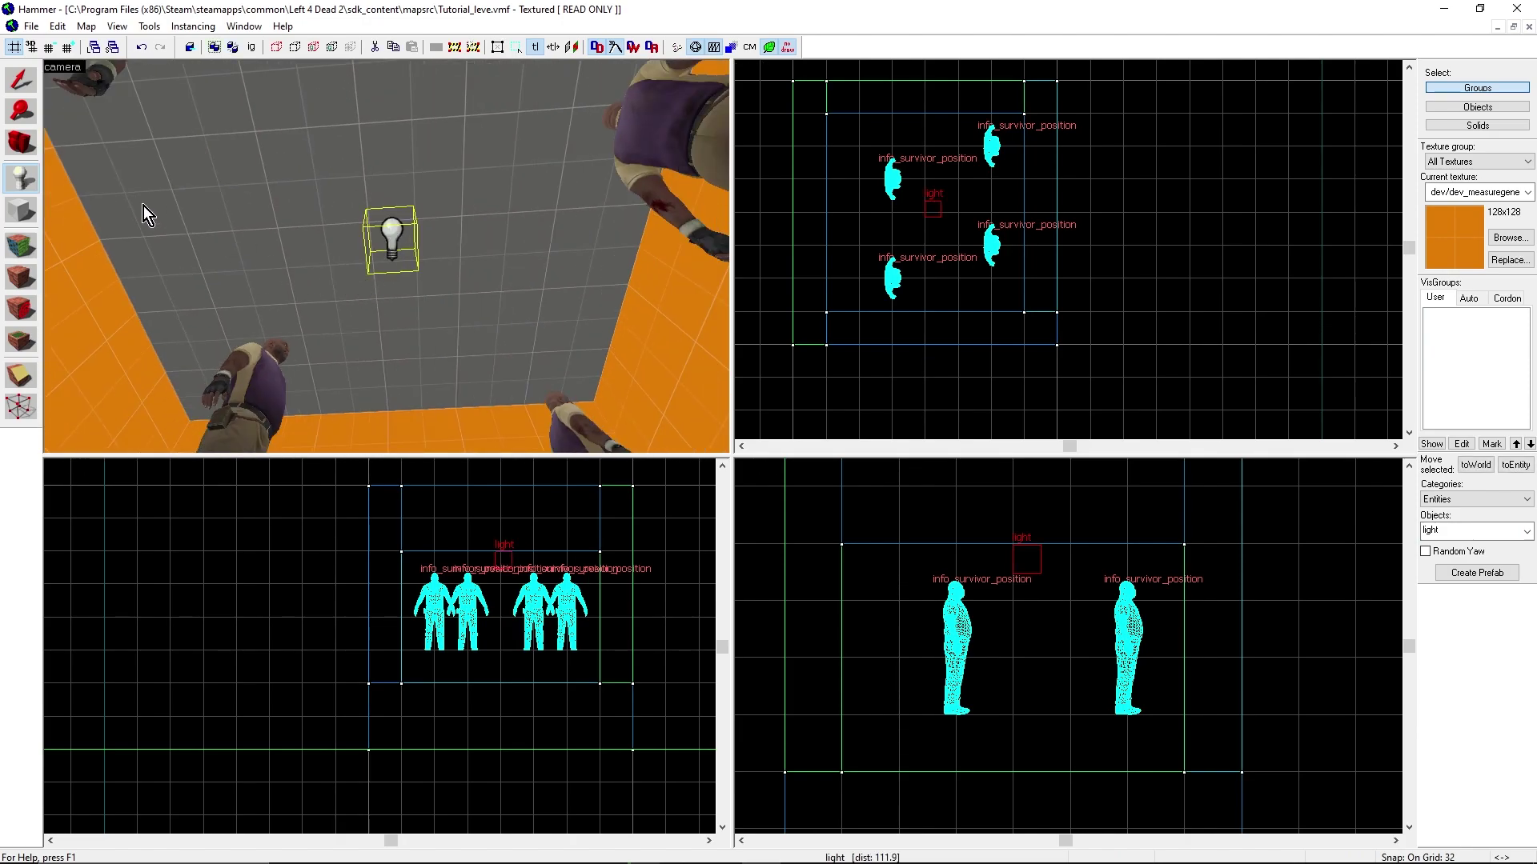
pyautogui.click(15, 90)
pyautogui.press('z')
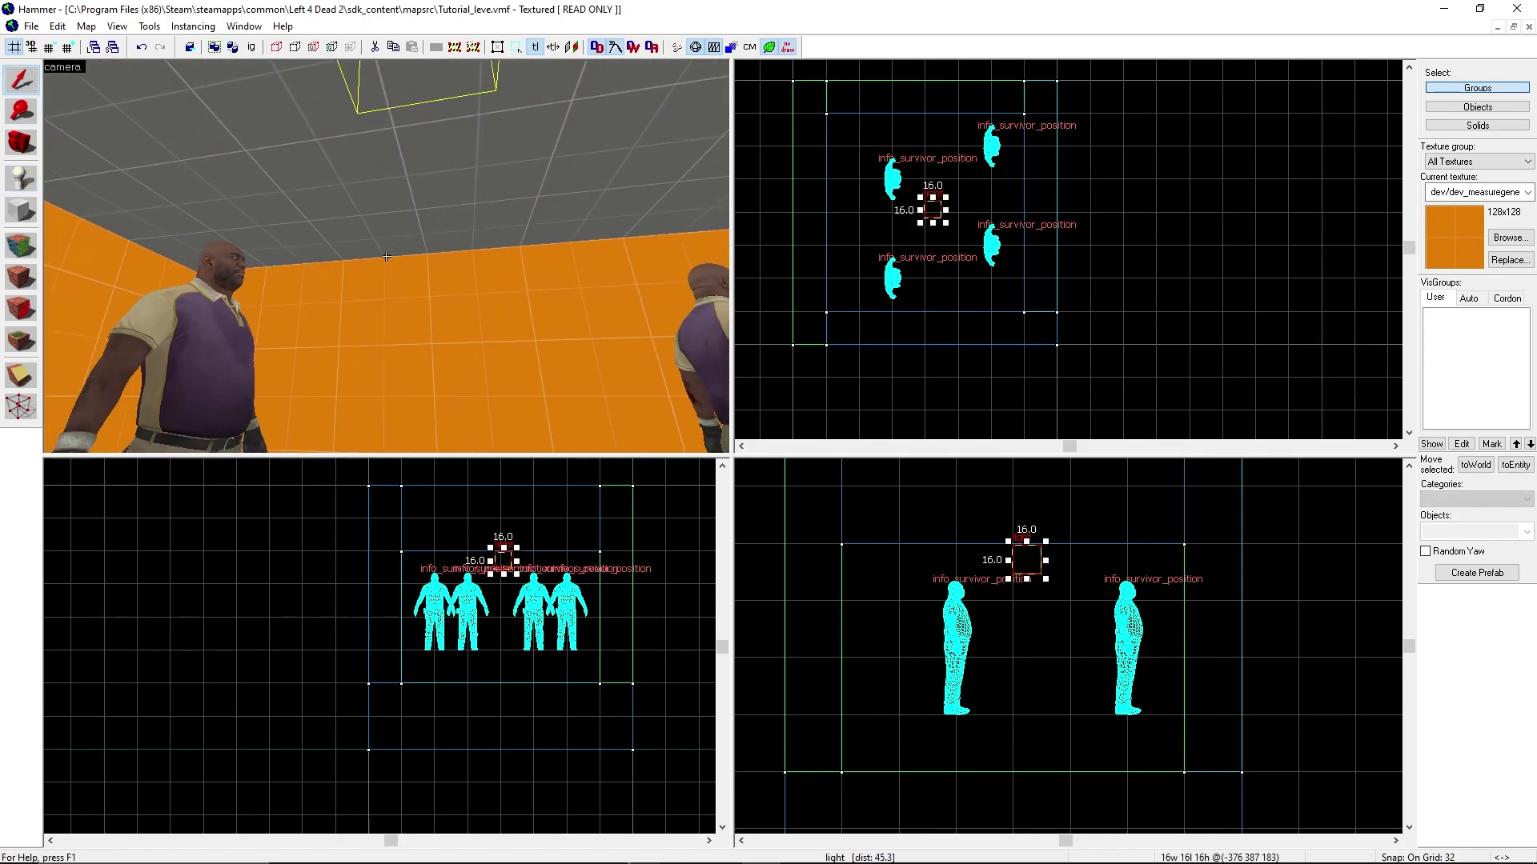
# Step: Compile and run the lit map with BSP, VIS and RAD set to Normal and HDR on
pyautogui.press('s')
pyautogui.press('z')
pyautogui.press('F9')
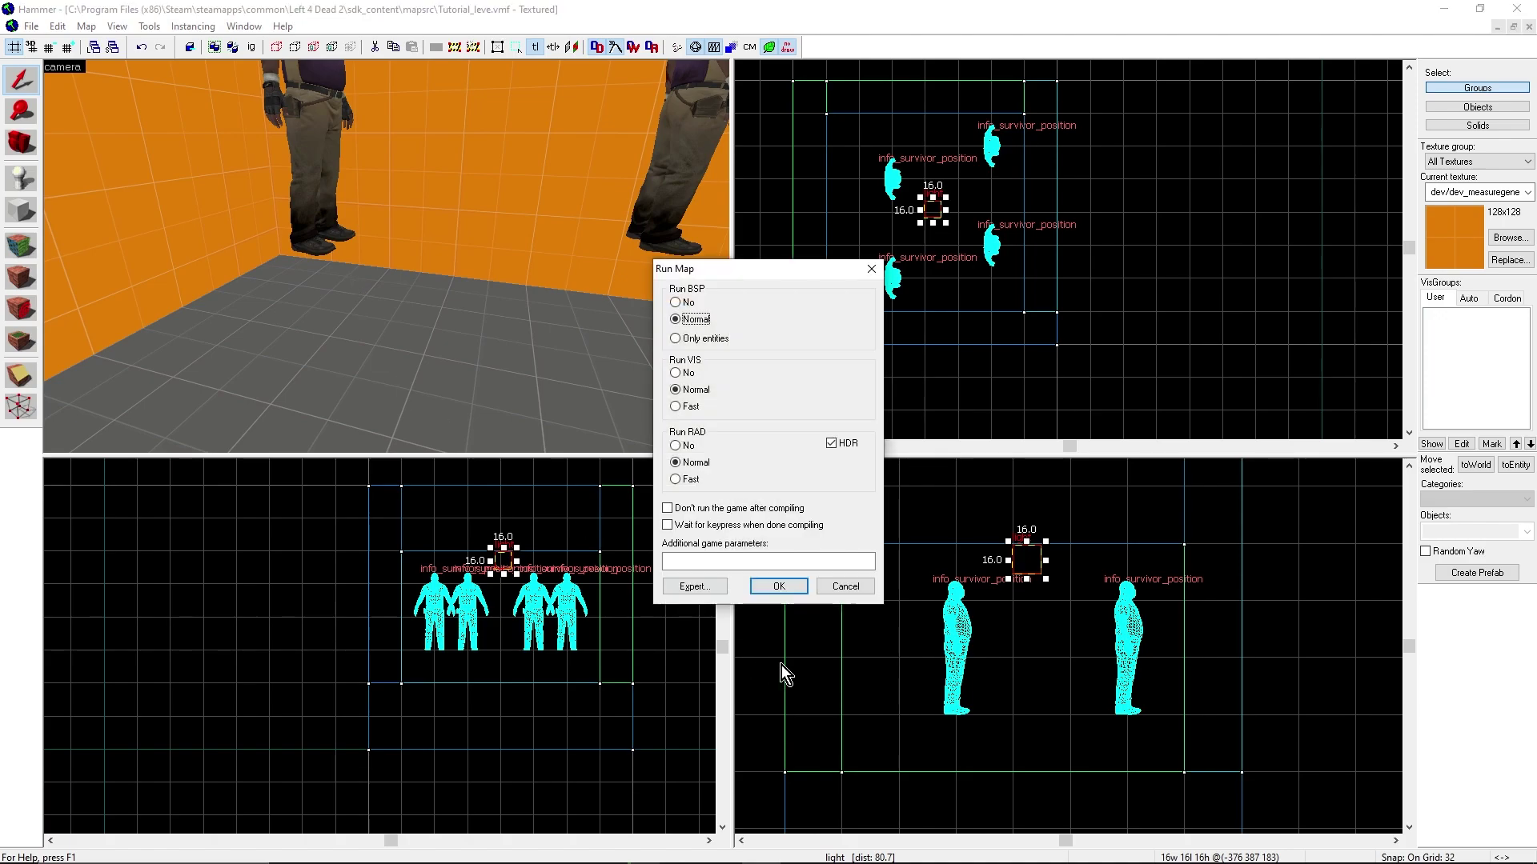
pyautogui.click(774, 587)
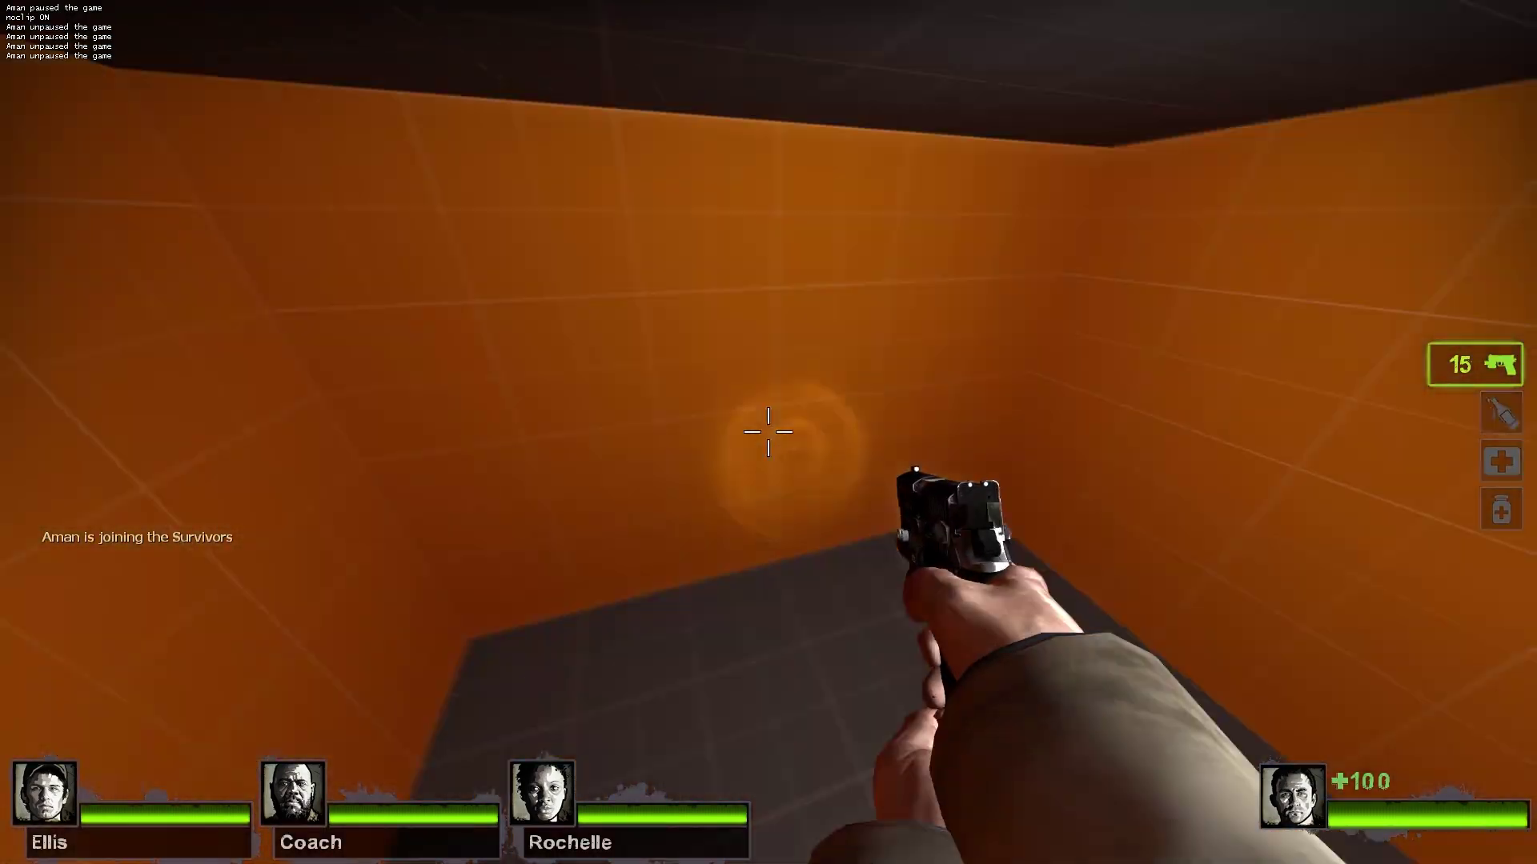
# Step: Turn noclip off inside the lit room in the game, then look over the lighting and fire the pistol at the walls
pyautogui.press('`')
pyautogui.press('Up')
pyautogui.press('Return')
pyautogui.press('`')
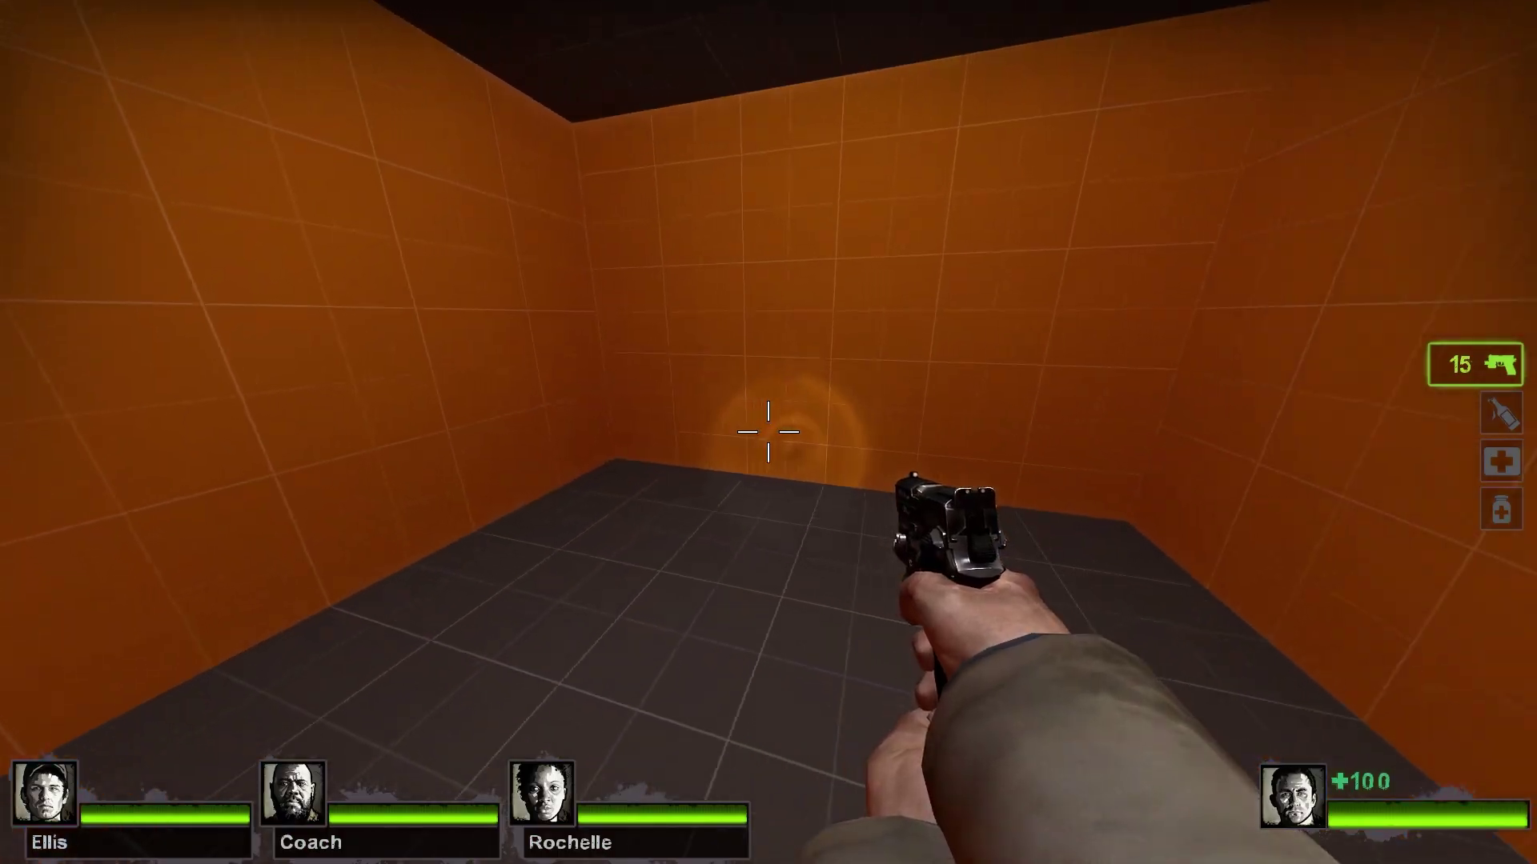
pyautogui.click(768, 433)
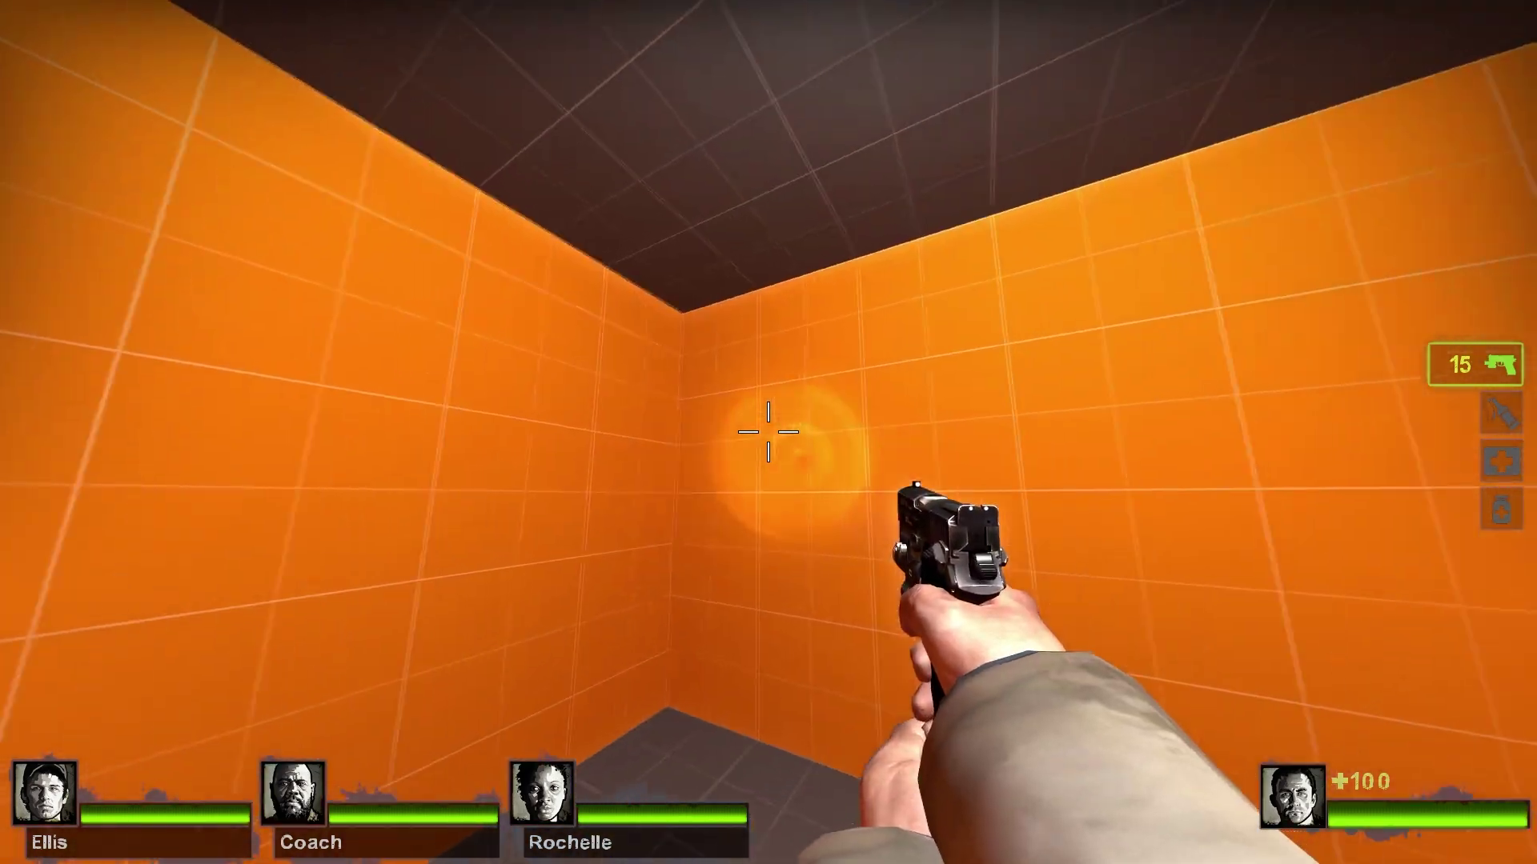
pyautogui.press('`')
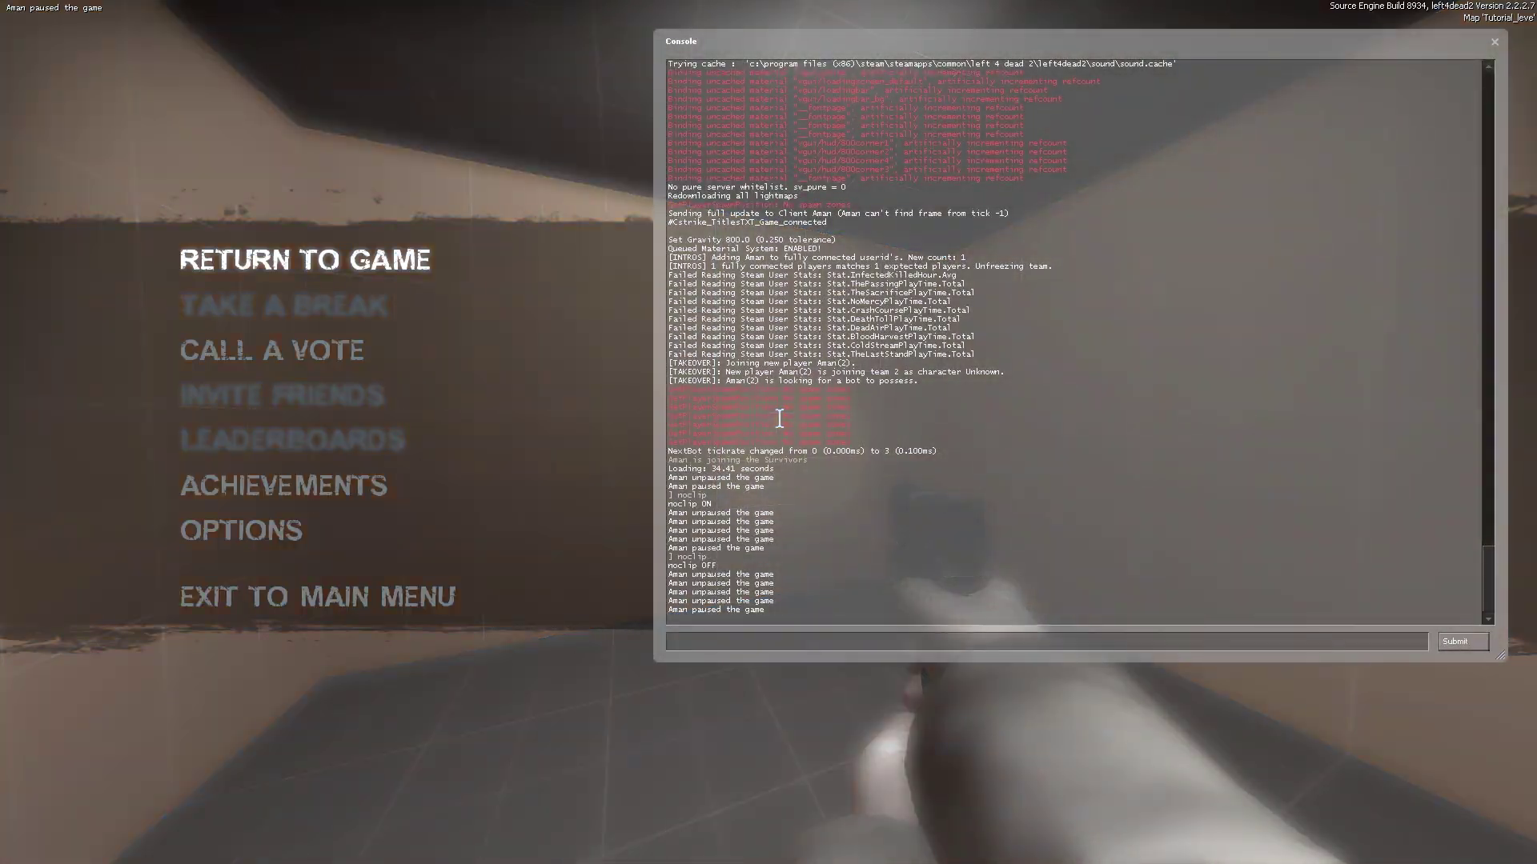
pyautogui.press('`')
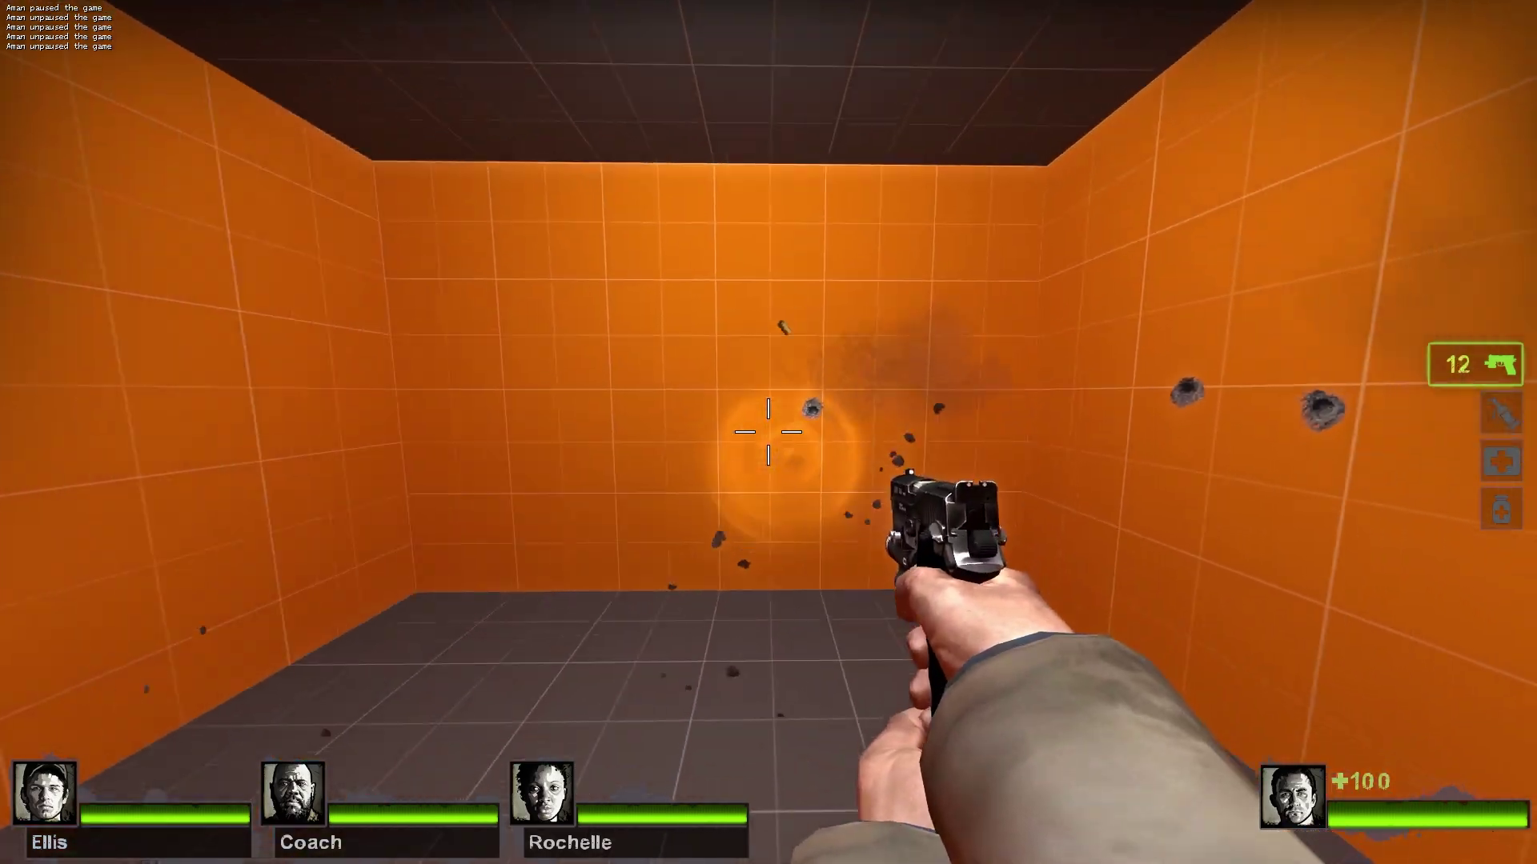